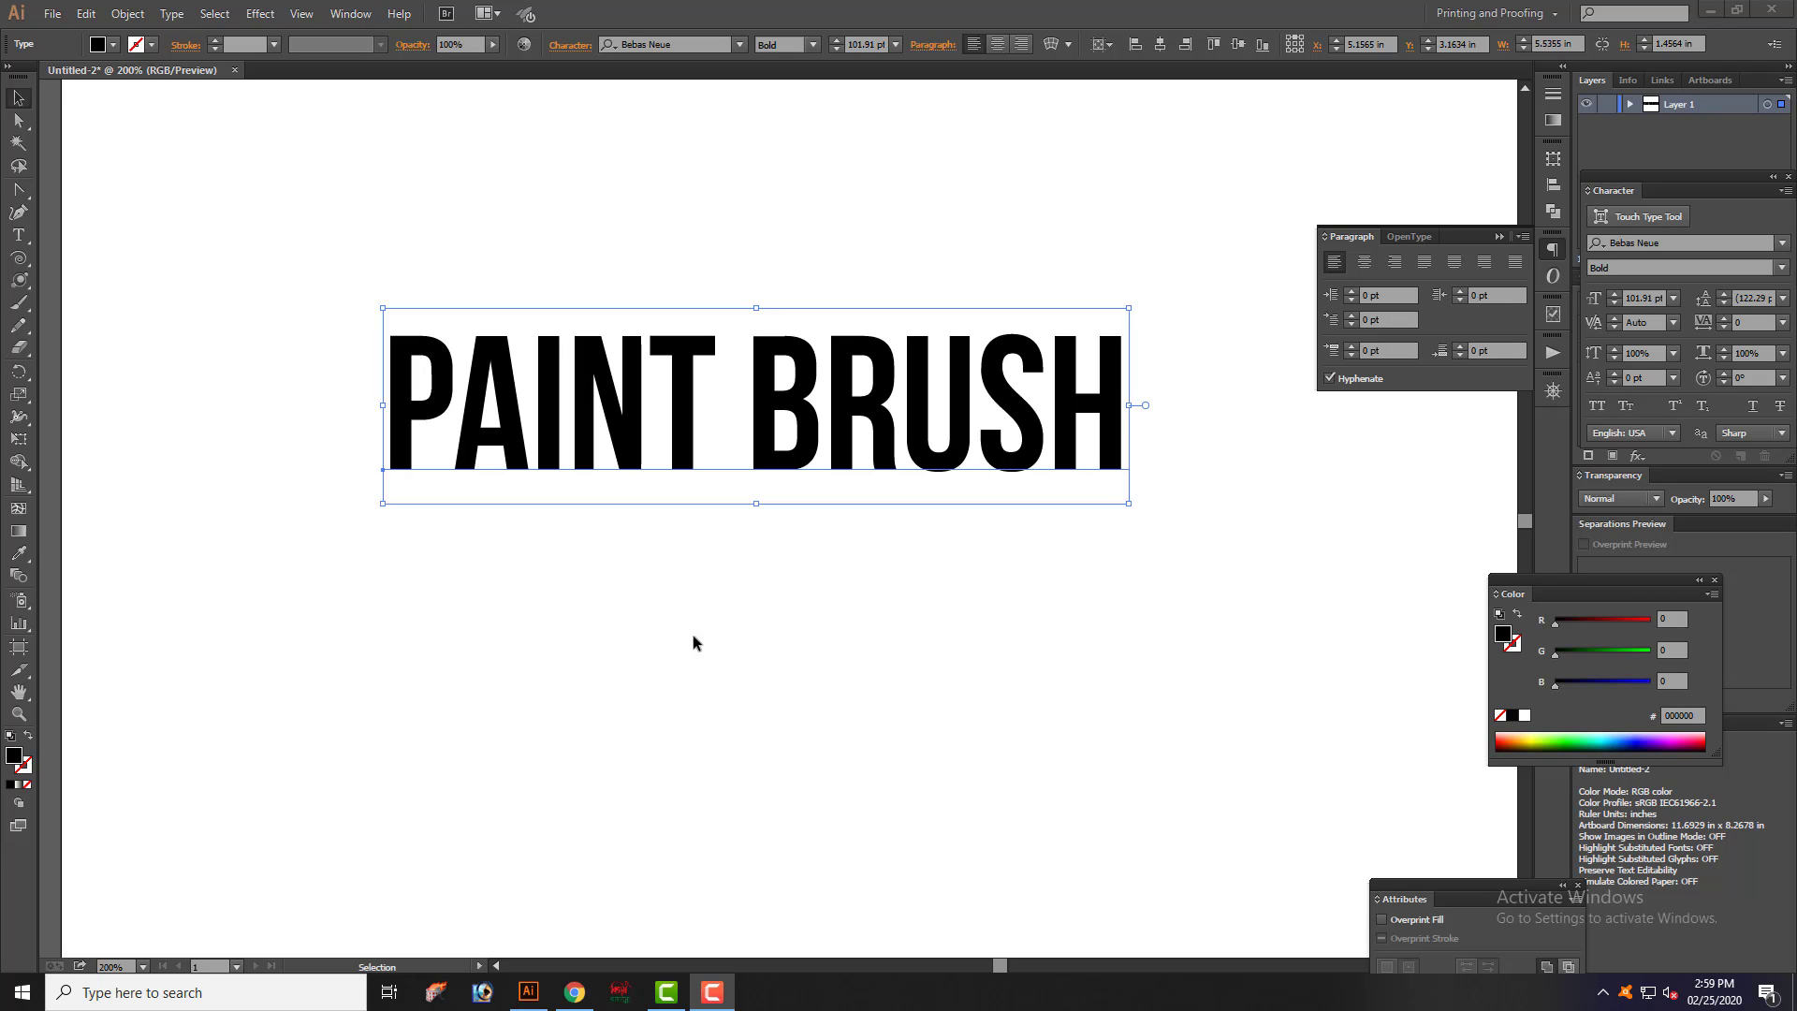
# - Activate the Paintbrush tool and undo the accidental stroke weight applied to the PAINT BRUSH text
pyautogui.click(21, 306)
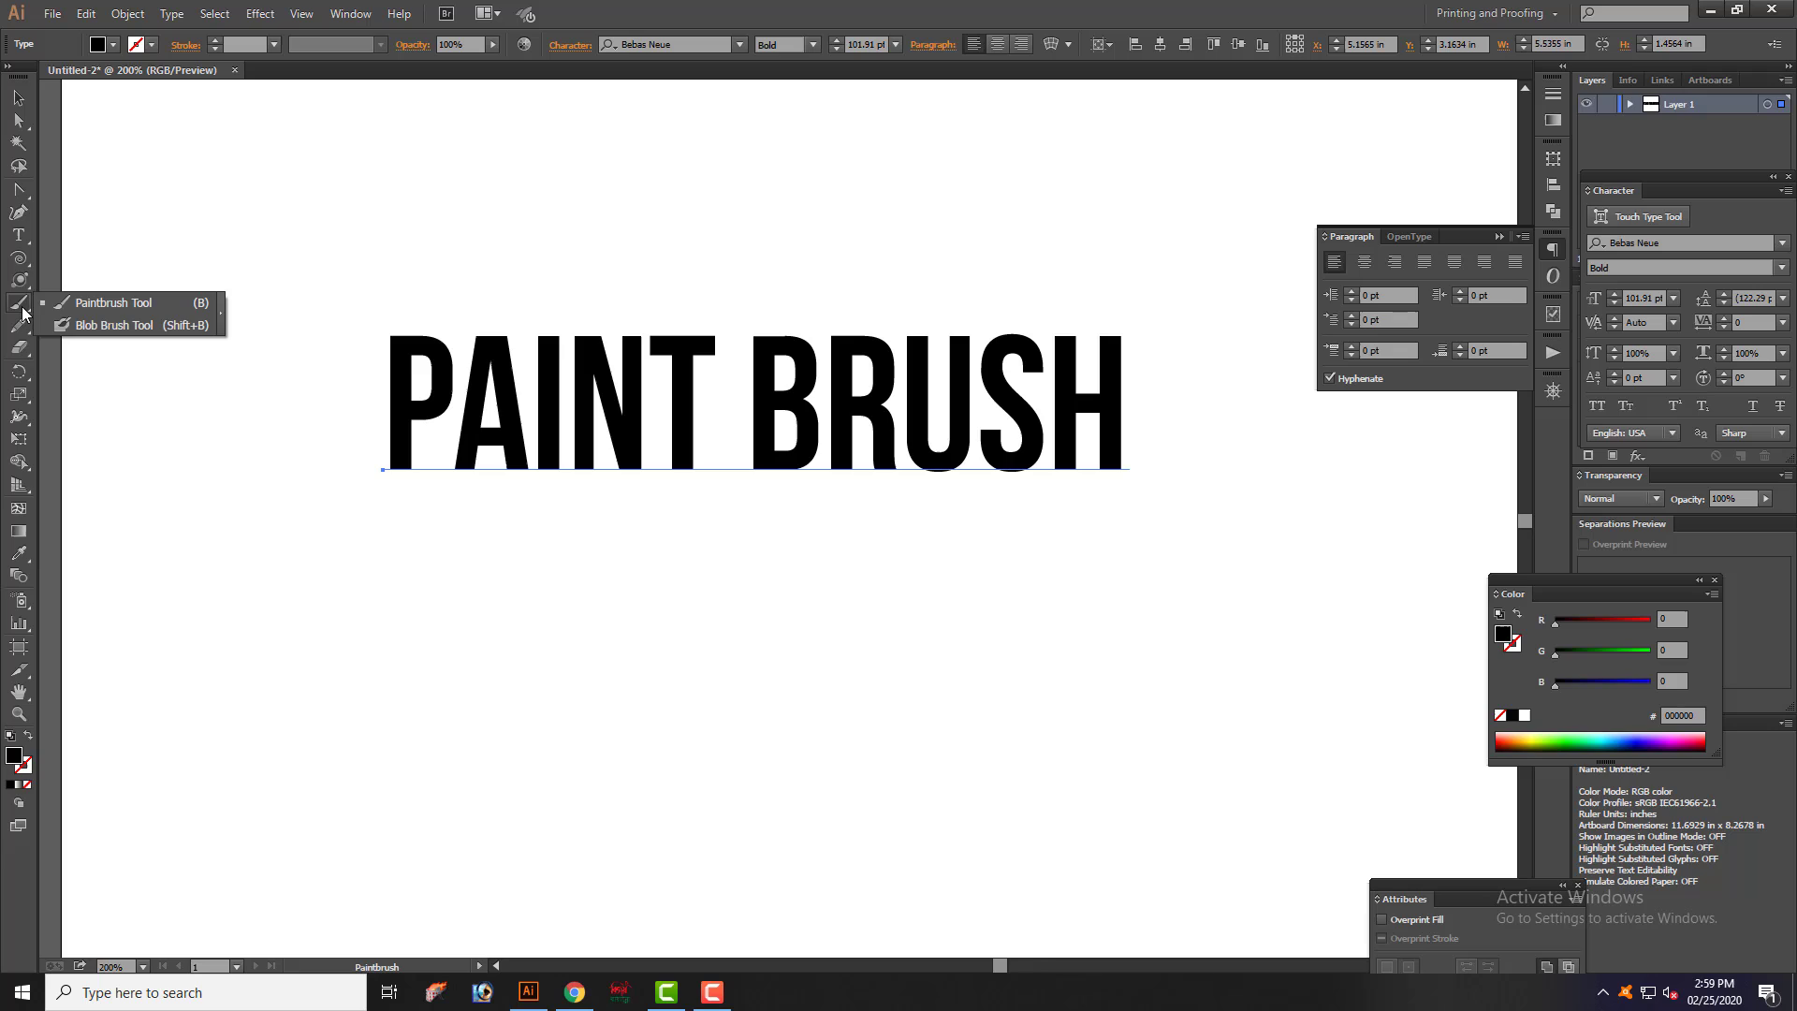
pyautogui.click(149, 305)
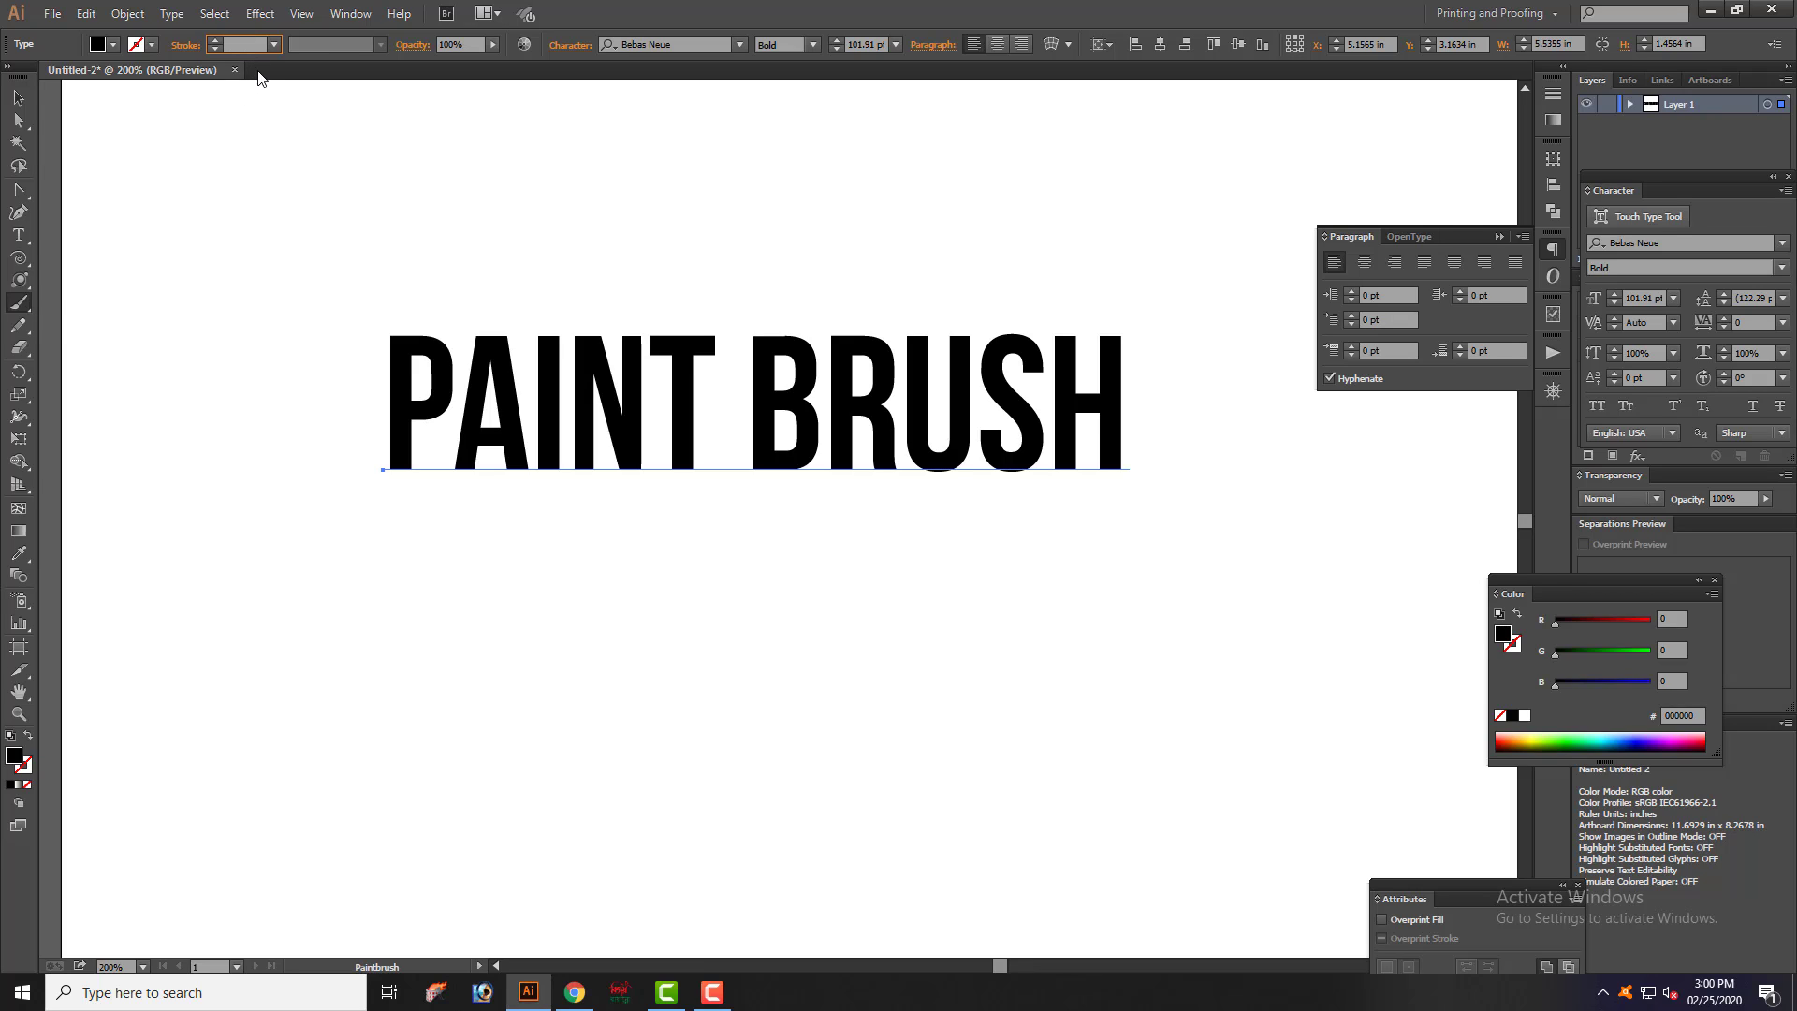
pyautogui.press('Return')
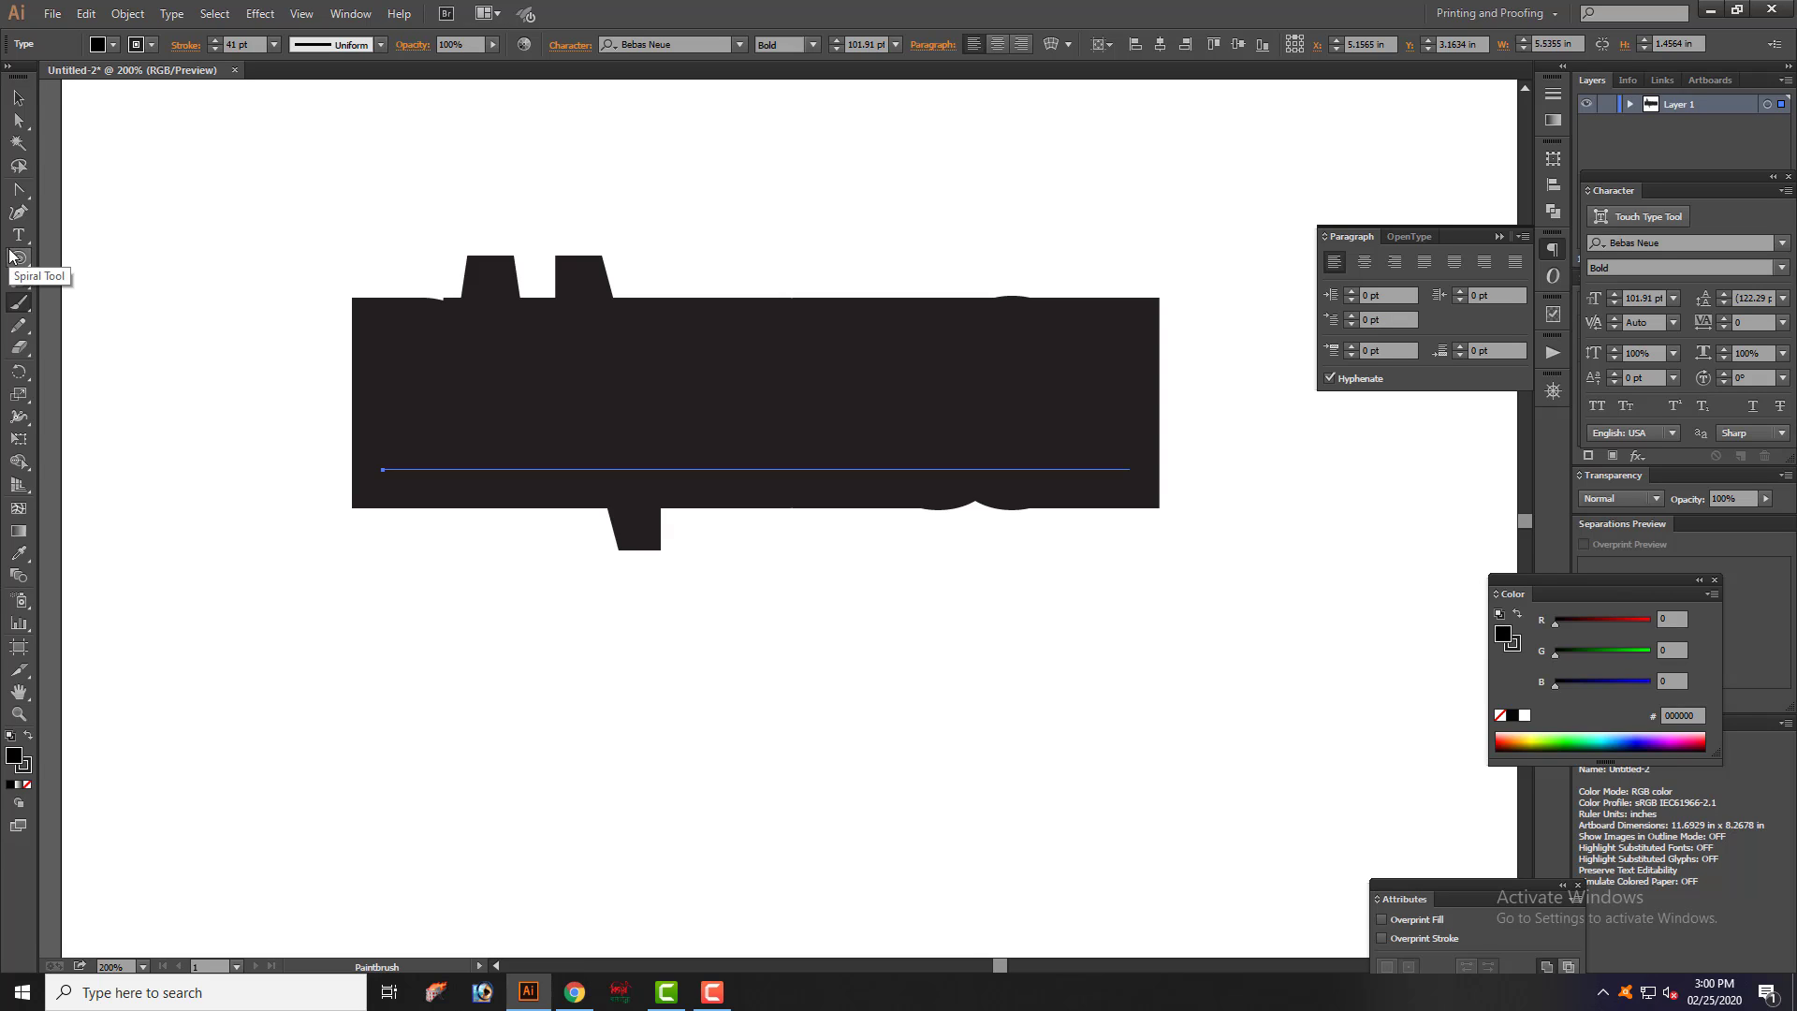
pyautogui.hotkey('ctrl', 'z')
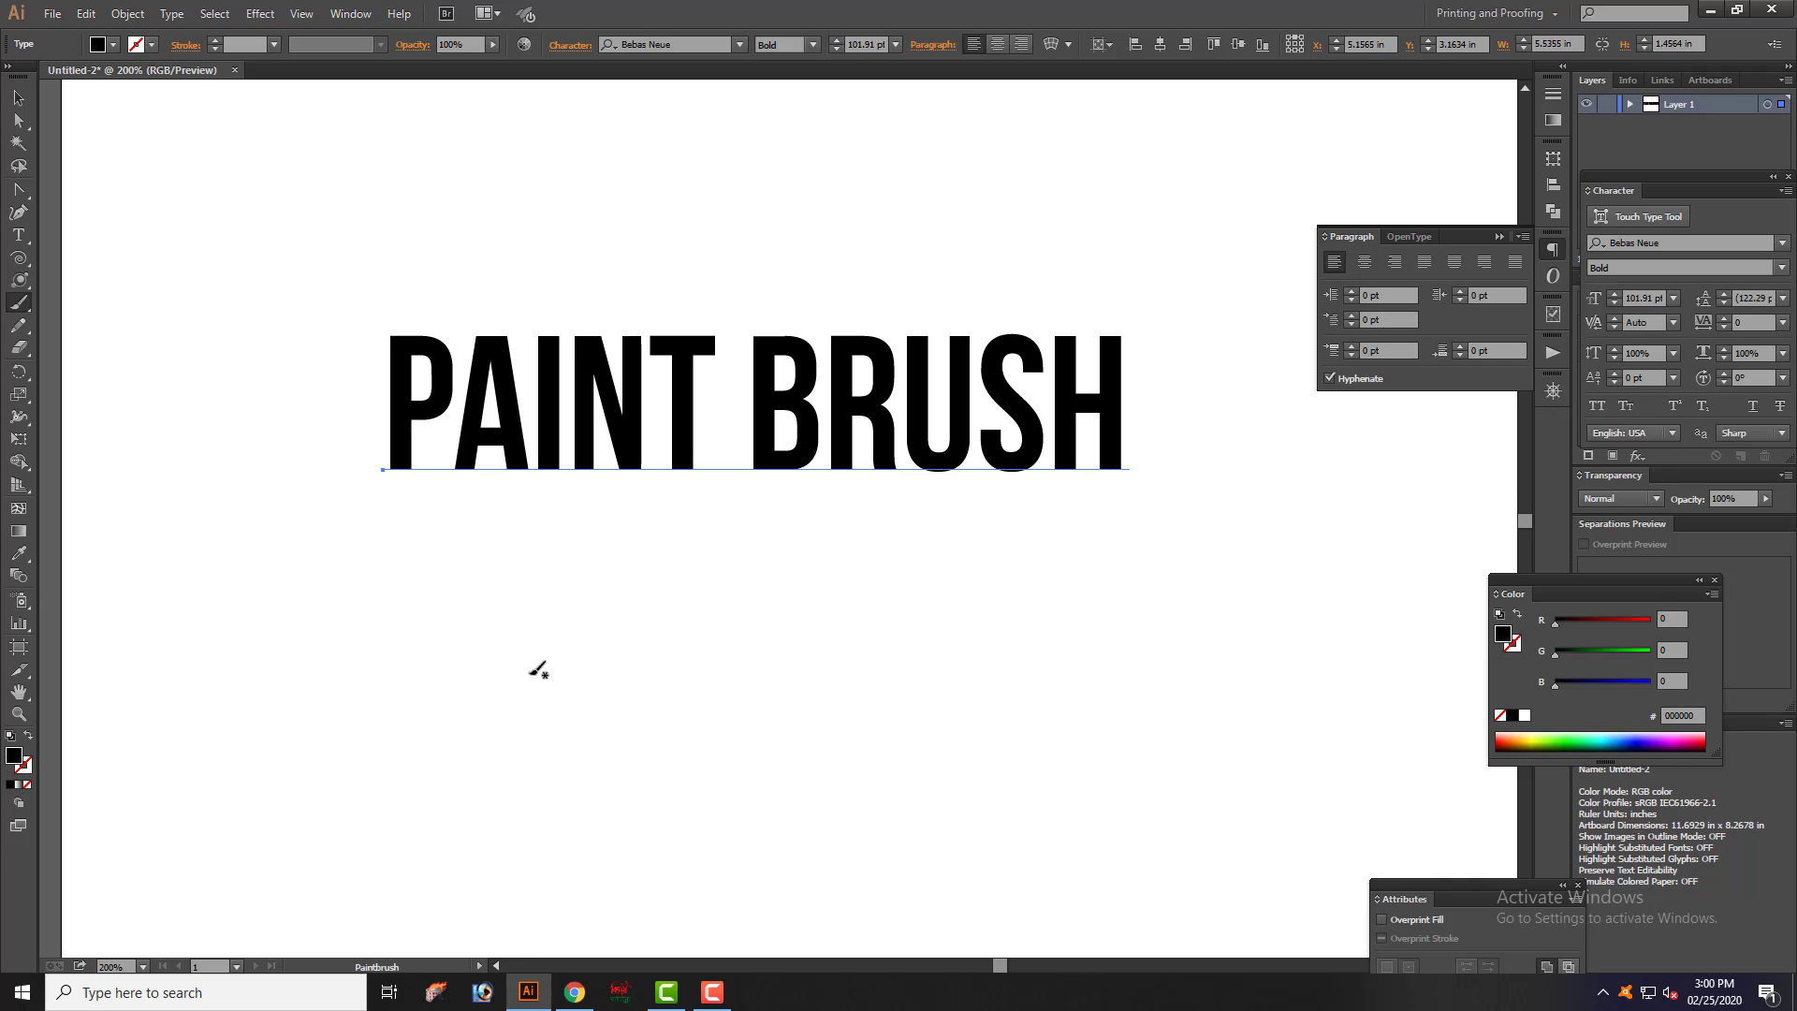
pyautogui.scroll(-2, 538, 671)
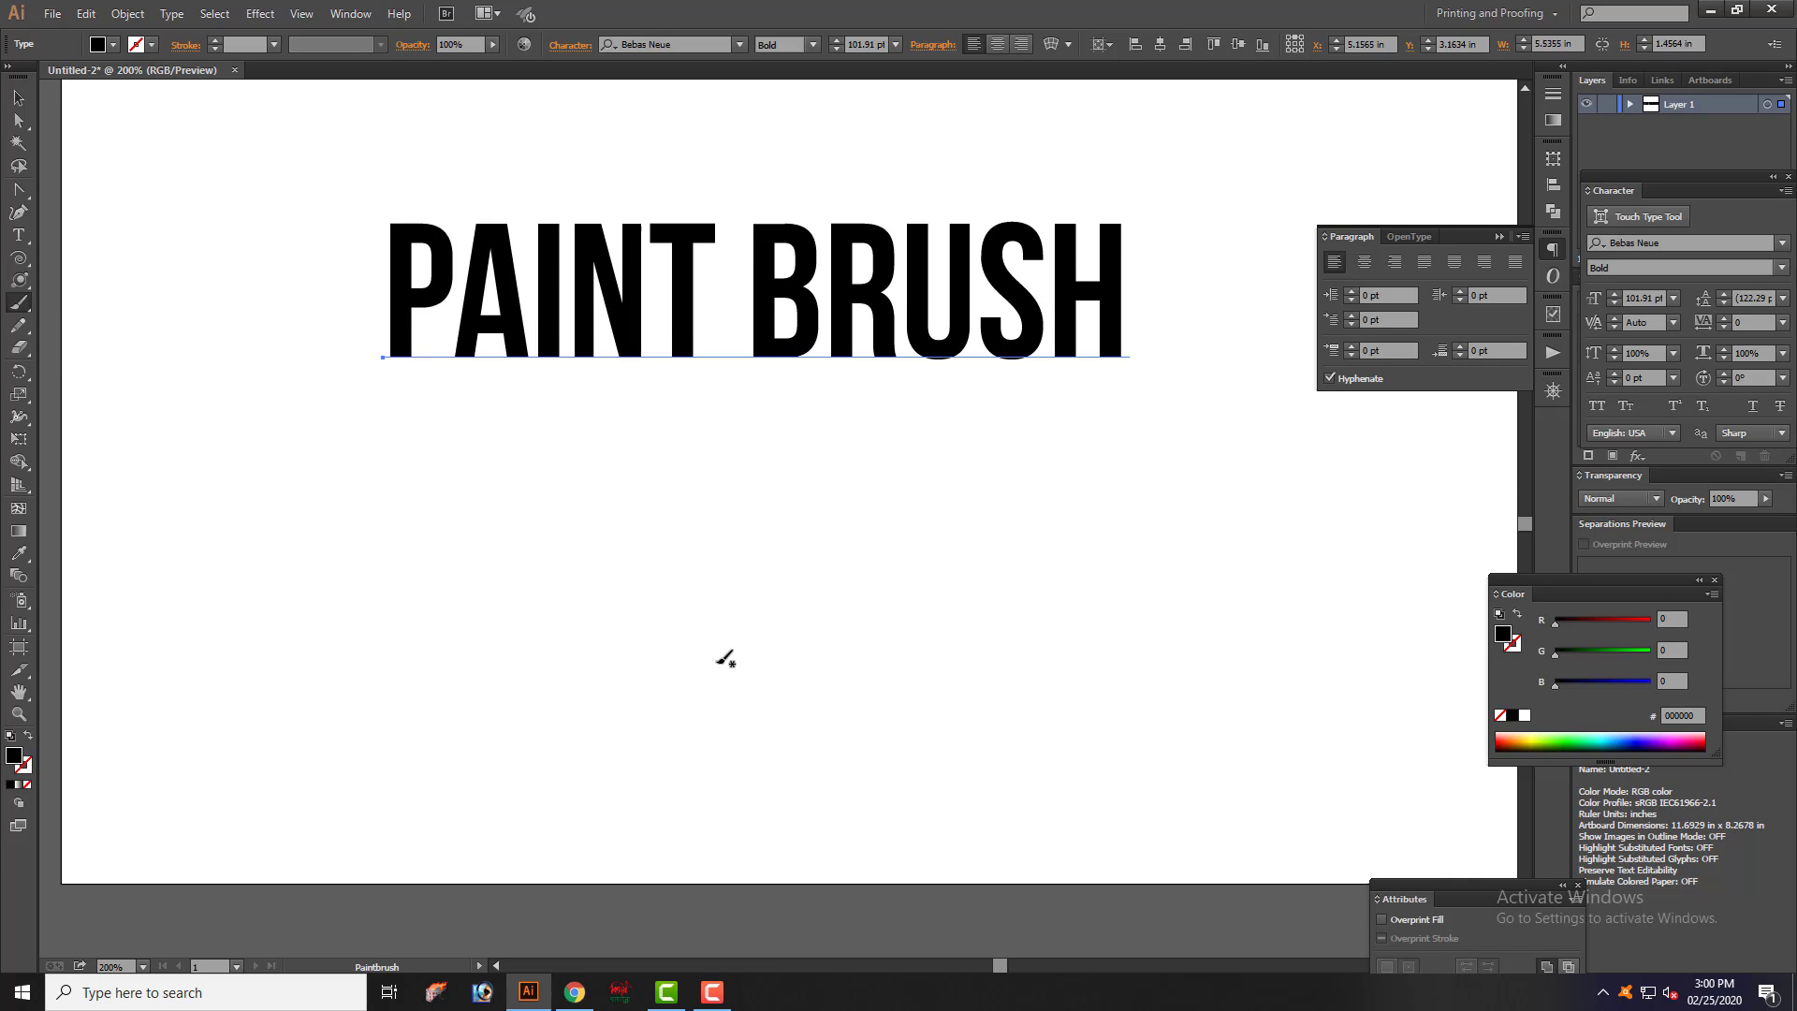
pyautogui.scroll(3, 691, 668)
pyautogui.scroll(5, 691, 668)
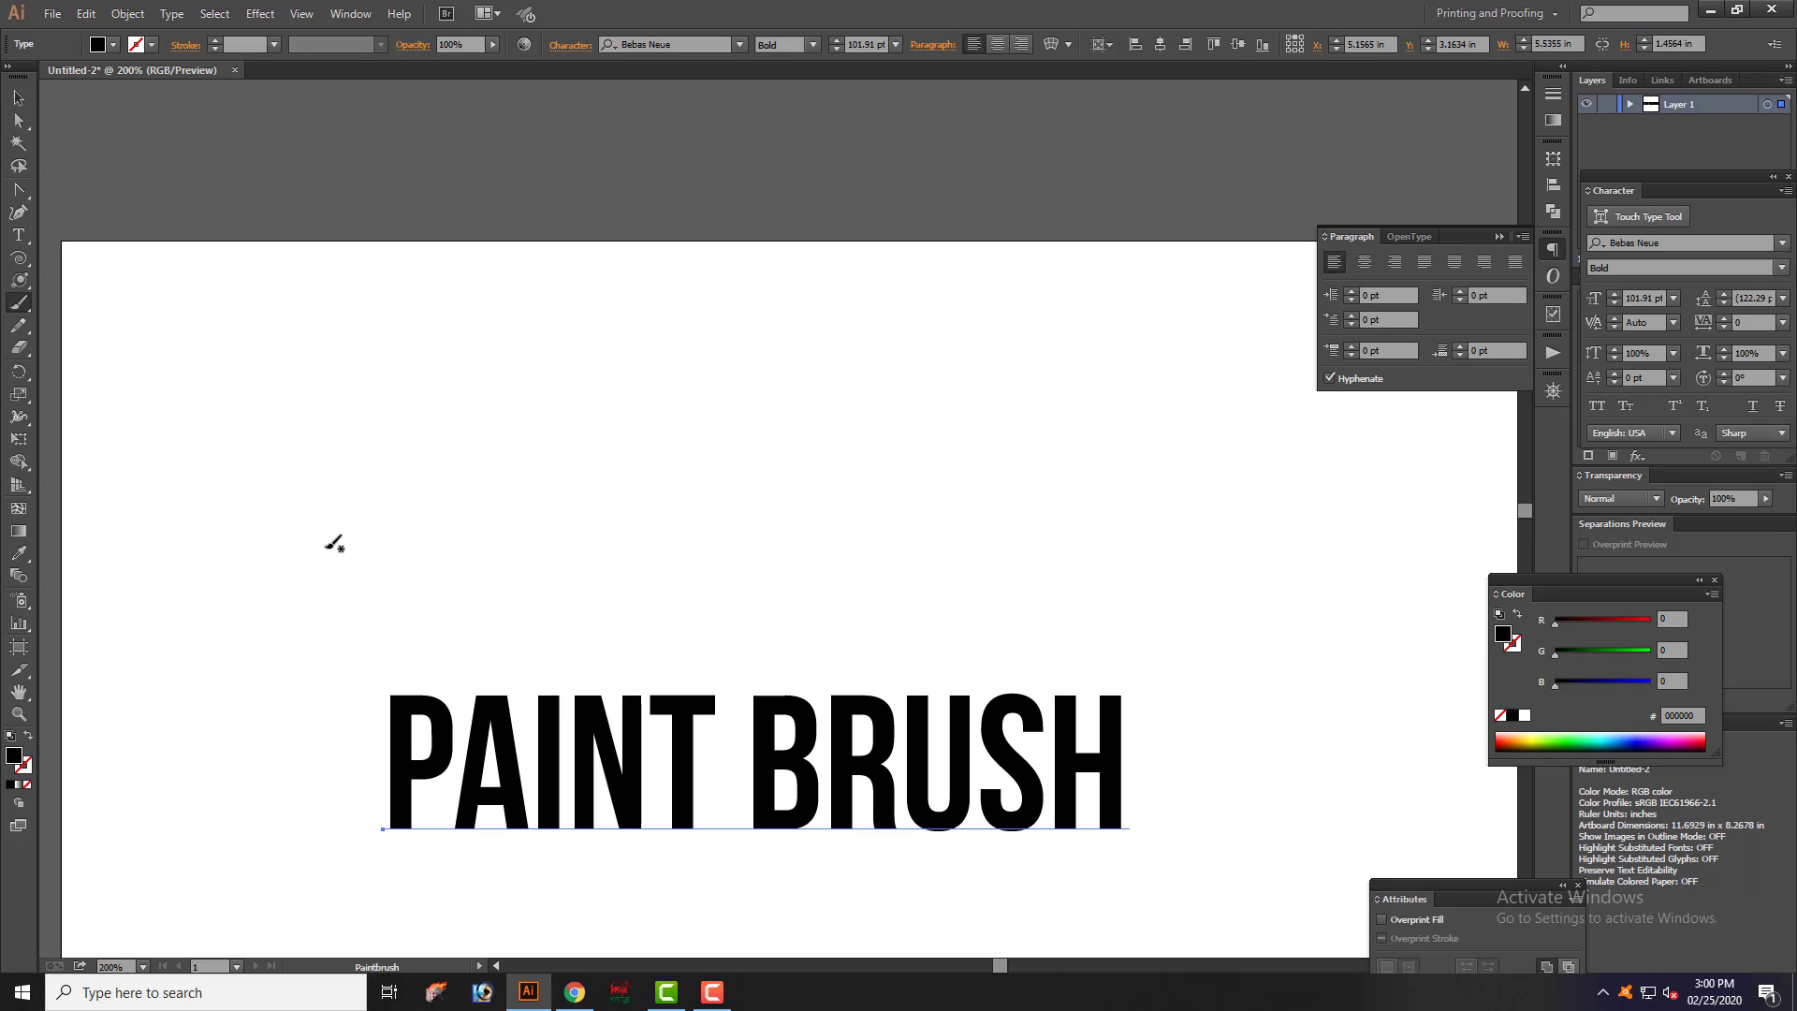
pyautogui.scroll(1, 548, 582)
pyautogui.scroll(-3, 547, 582)
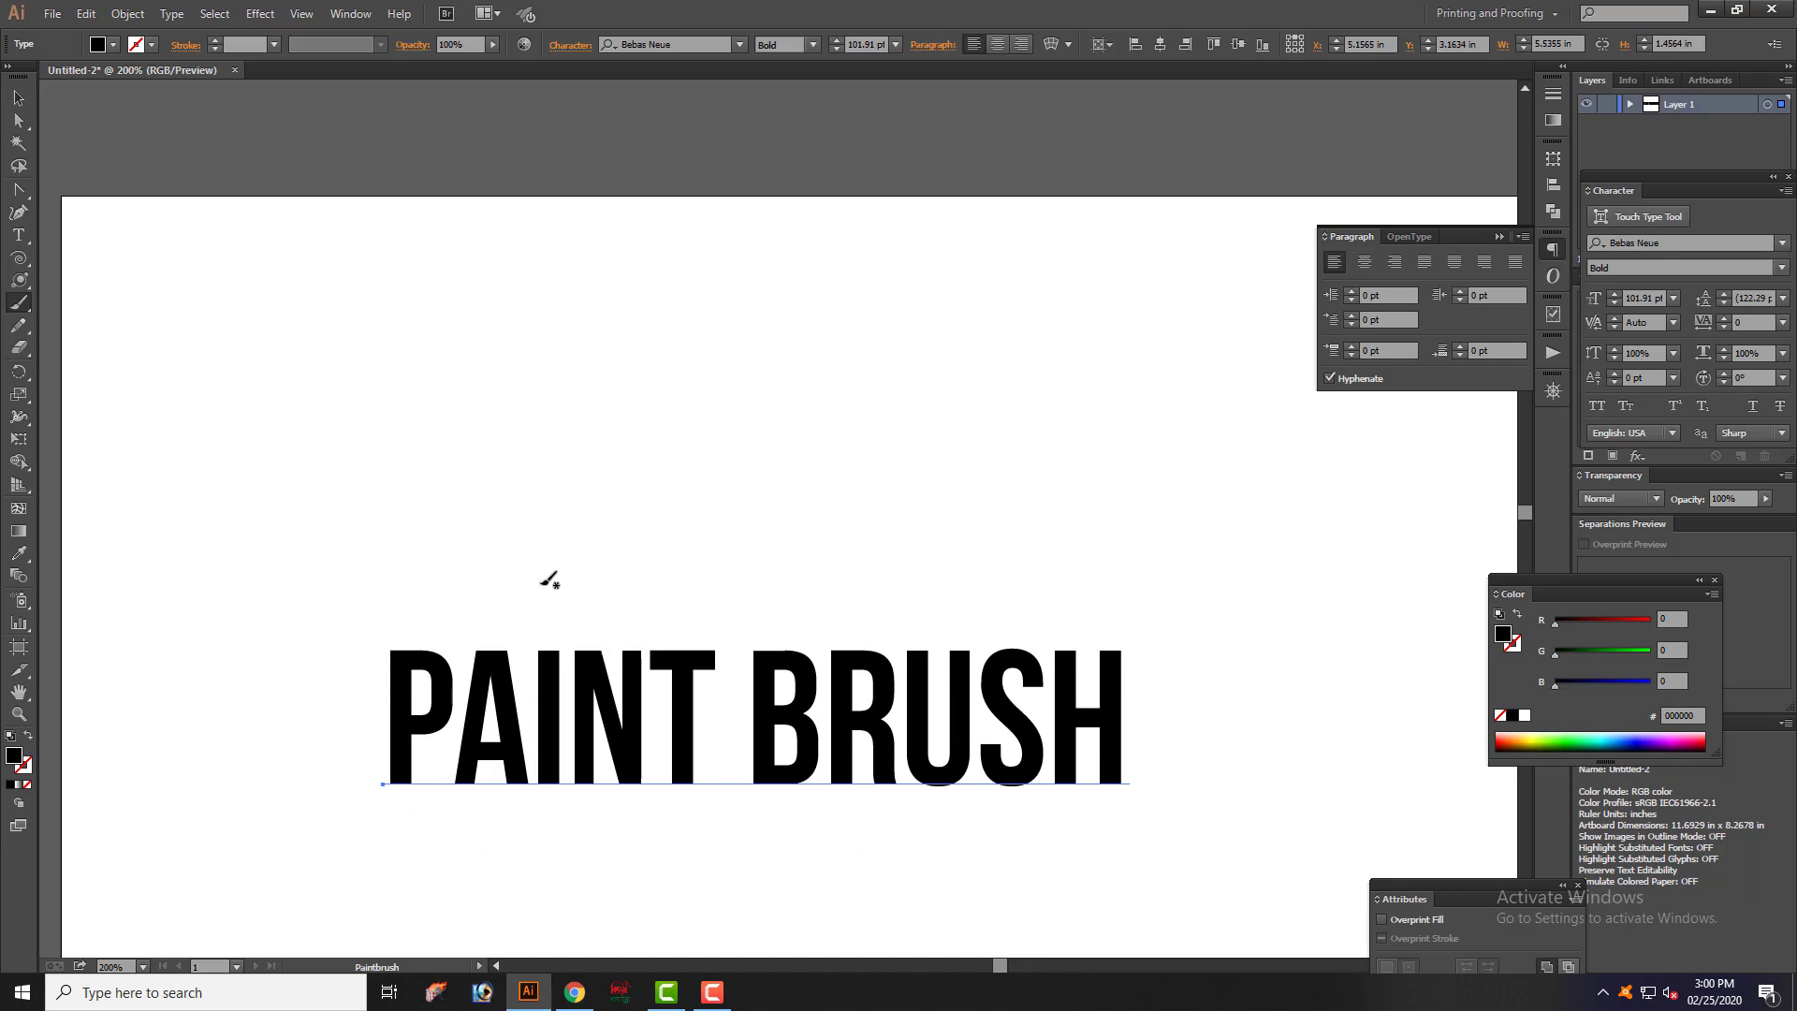
pyautogui.scroll(5, 548, 582)
pyautogui.scroll(-10, 487, 569)
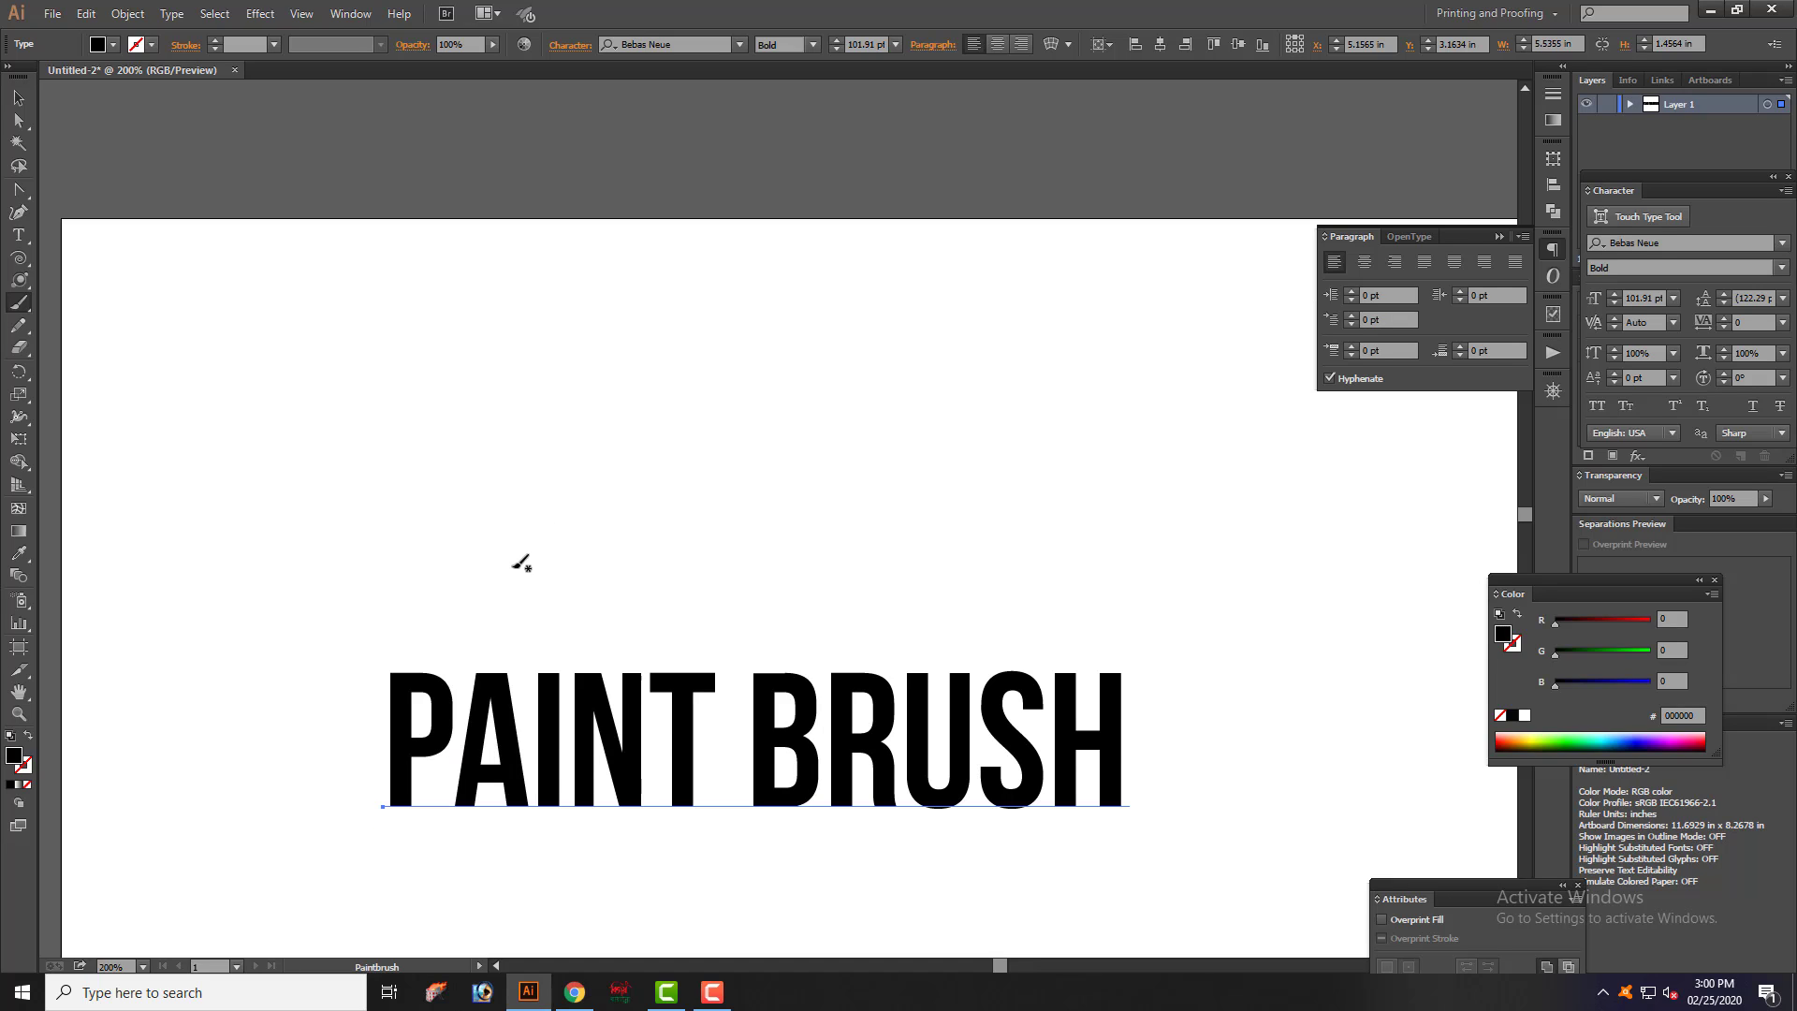
# - Paint a wavy stroke about 8.1 in wide and 0.9 in tall below the PAINT BRUSH text and deselect it
pyautogui.scroll(-4, 597, 542)
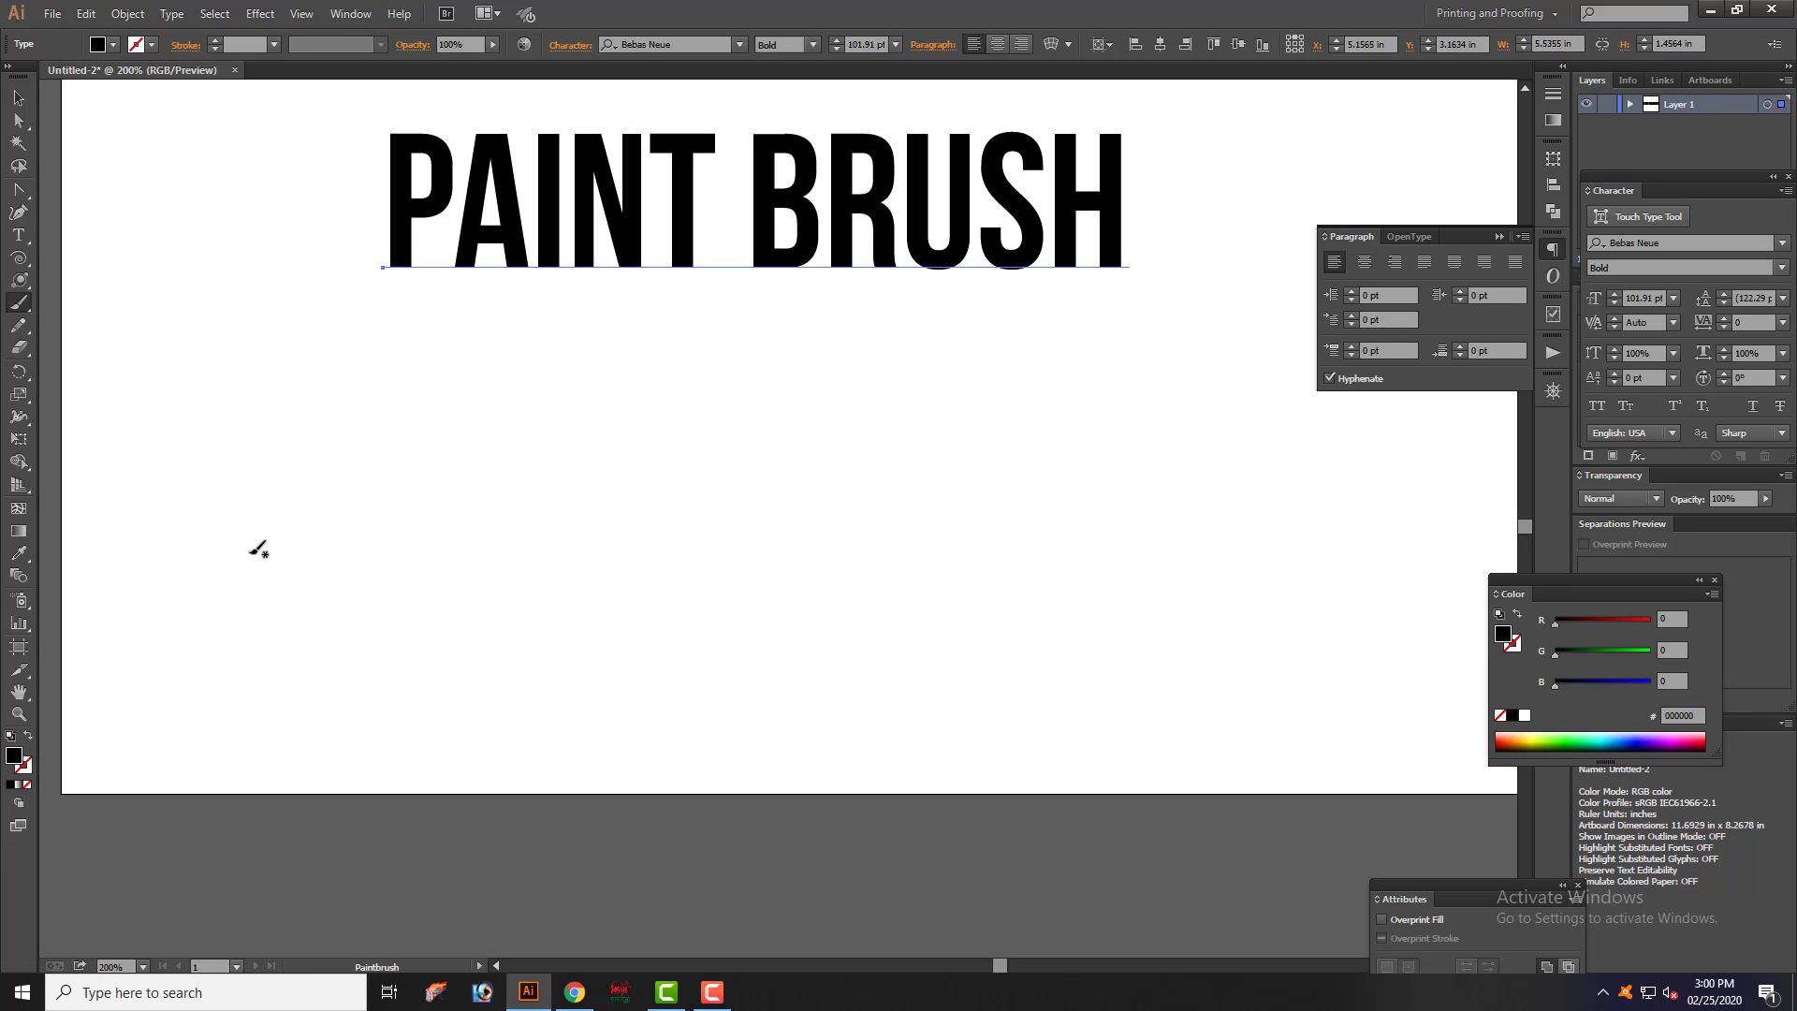
pyautogui.moveTo(249, 553)
pyautogui.mouseDown()
pyautogui.moveTo(354, 461)
pyautogui.moveTo(457, 453)
pyautogui.moveTo(662, 525)
pyautogui.moveTo(769, 514)
pyautogui.moveTo(870, 459)
pyautogui.moveTo(1022, 449)
pyautogui.moveTo(1137, 488)
pyautogui.moveTo(1298, 449)
pyautogui.moveTo(1359, 541)
pyautogui.mouseUp()
pyautogui.click(19, 97)
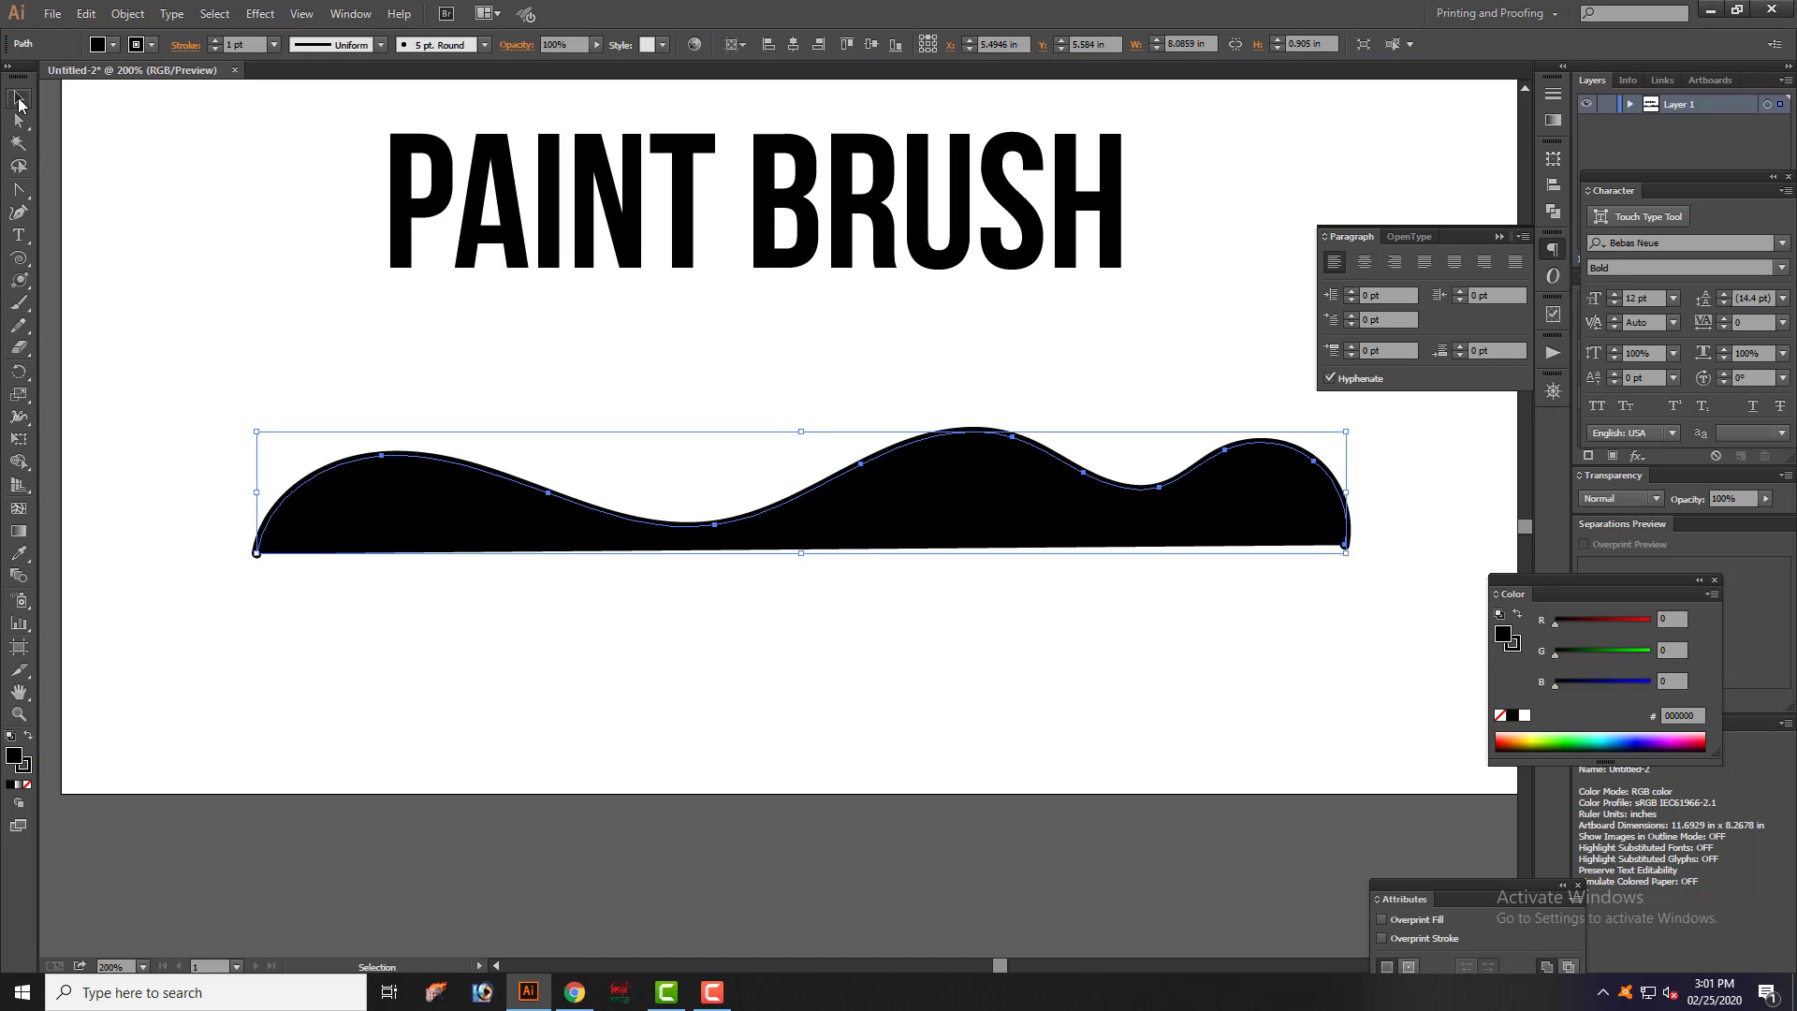
pyautogui.click(779, 757)
pyautogui.scroll(2, 777, 760)
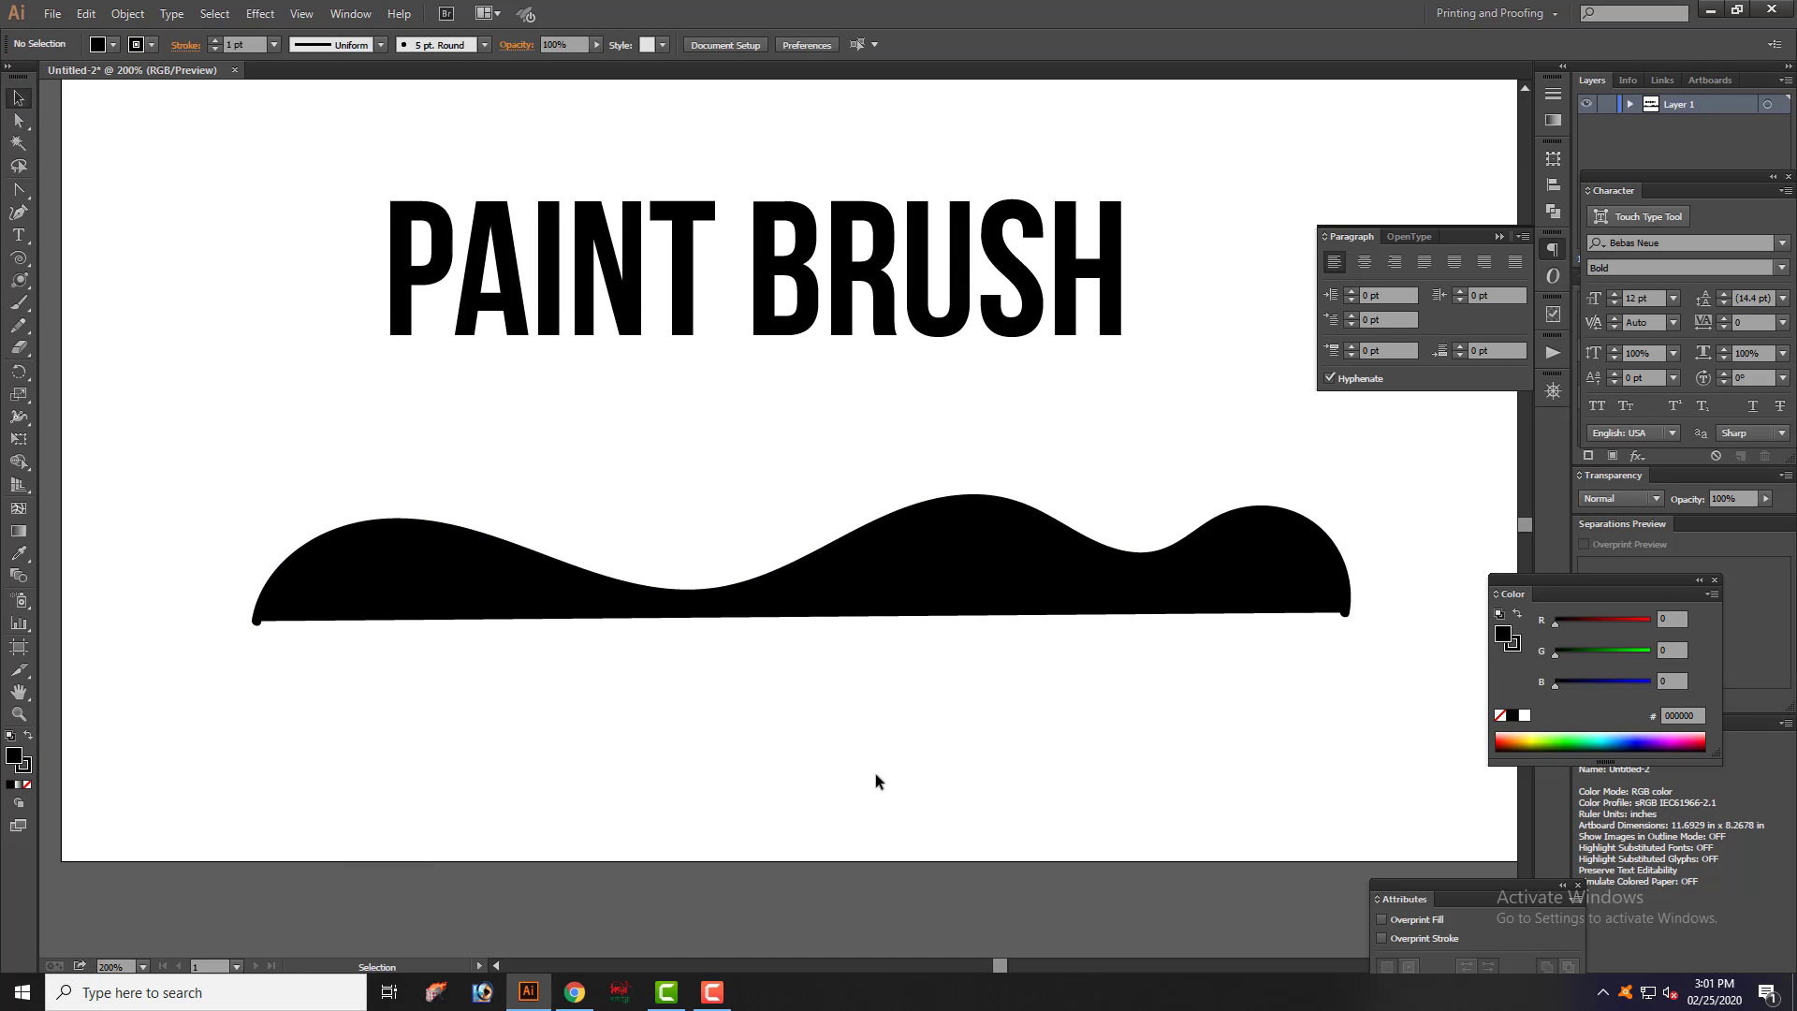
pyautogui.scroll(2, 779, 831)
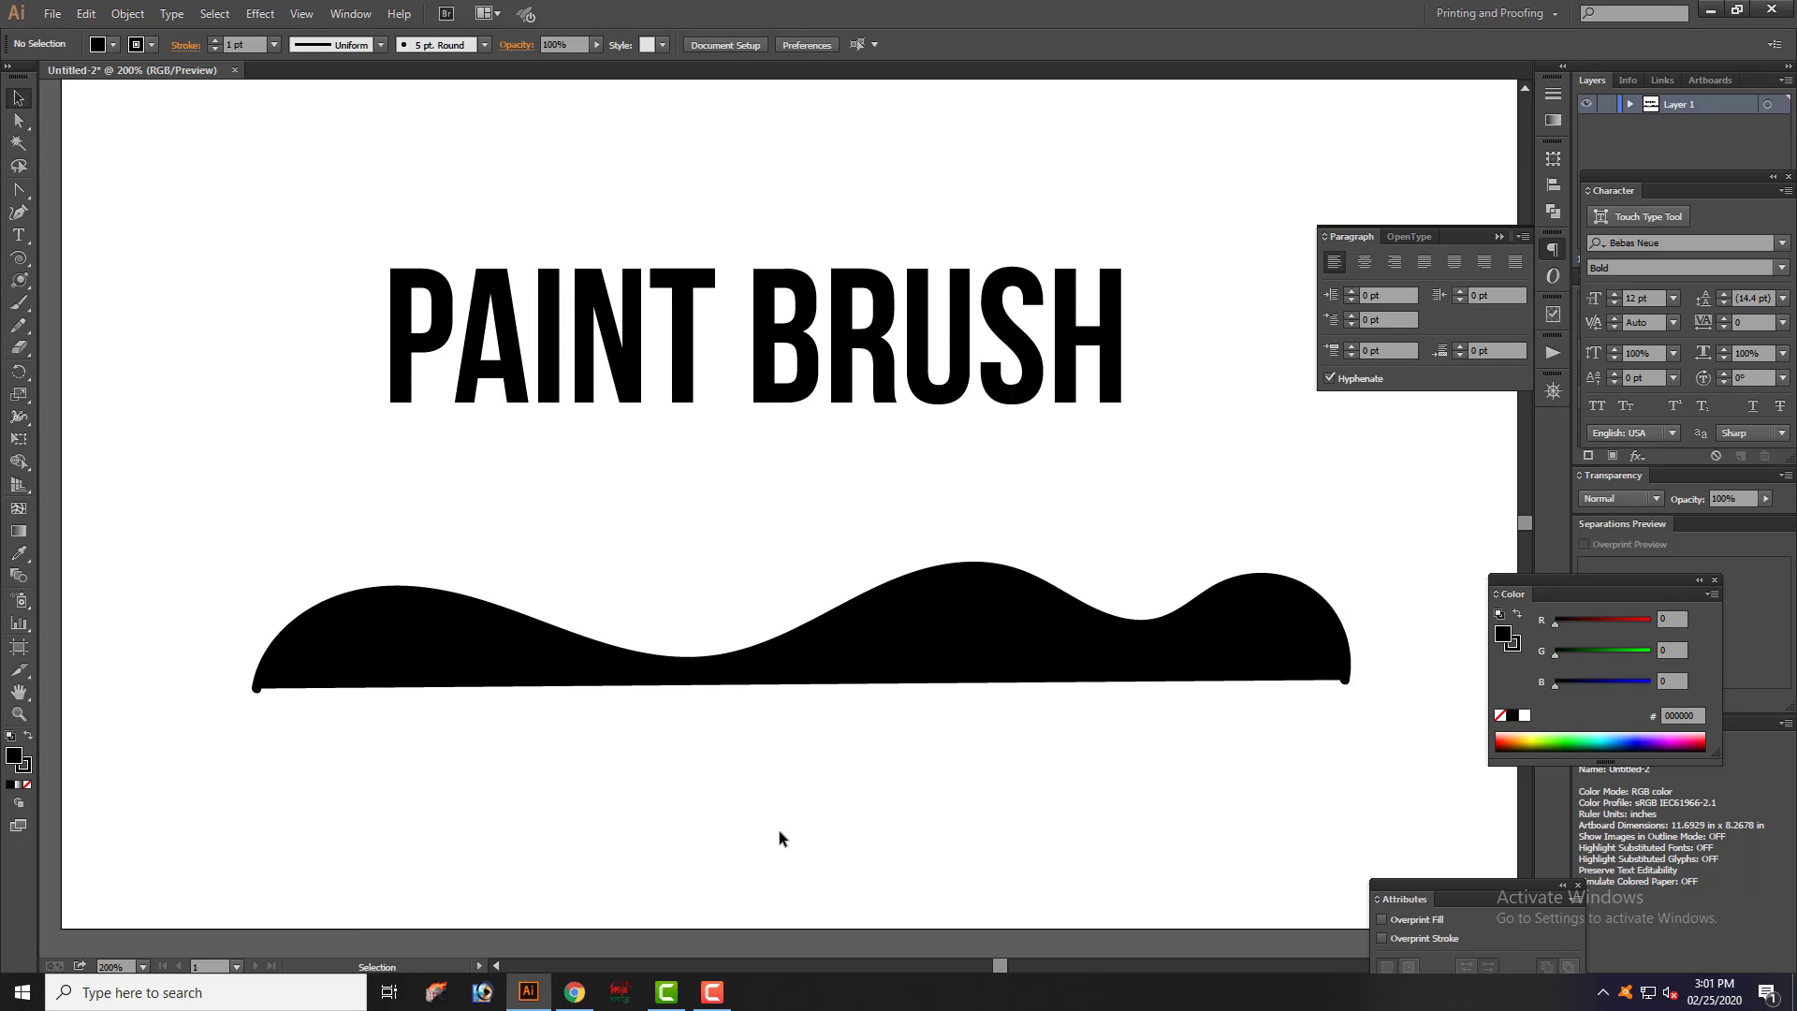
# - Remove the fill from the wavy stroke below the text, leaving only its black outline, and deselect it
pyautogui.click(369, 684)
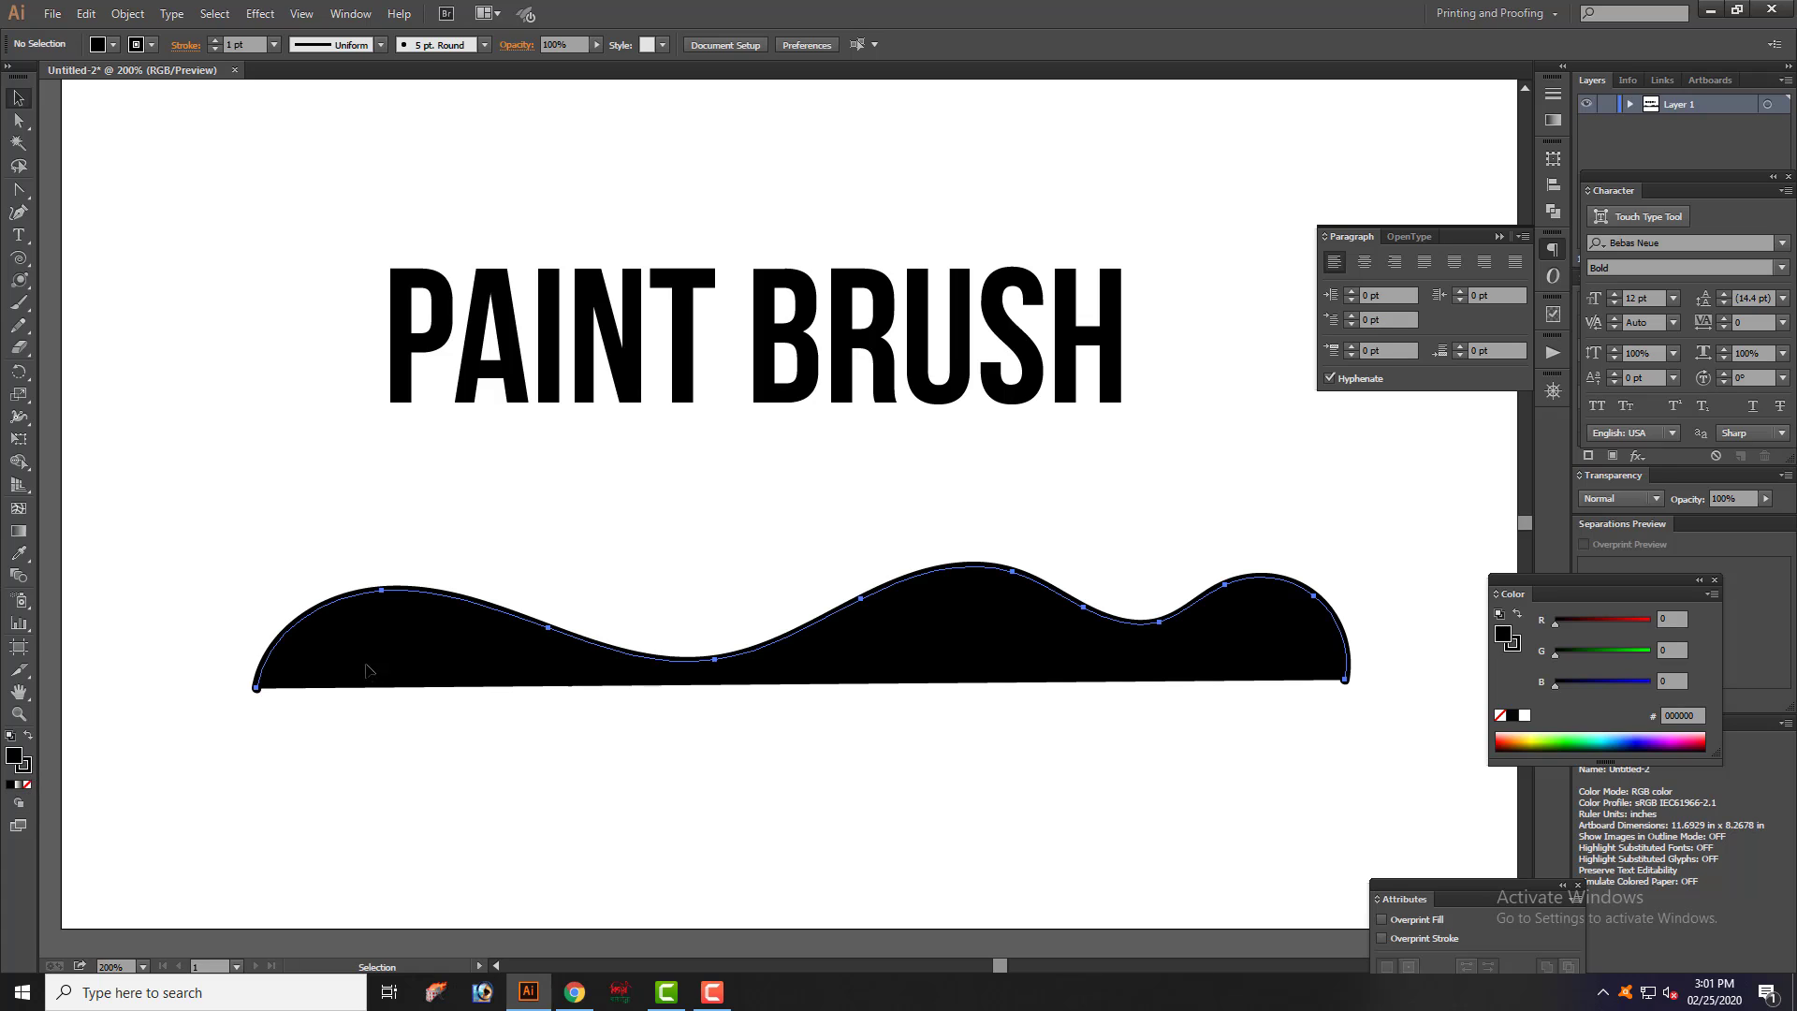
pyautogui.click(28, 784)
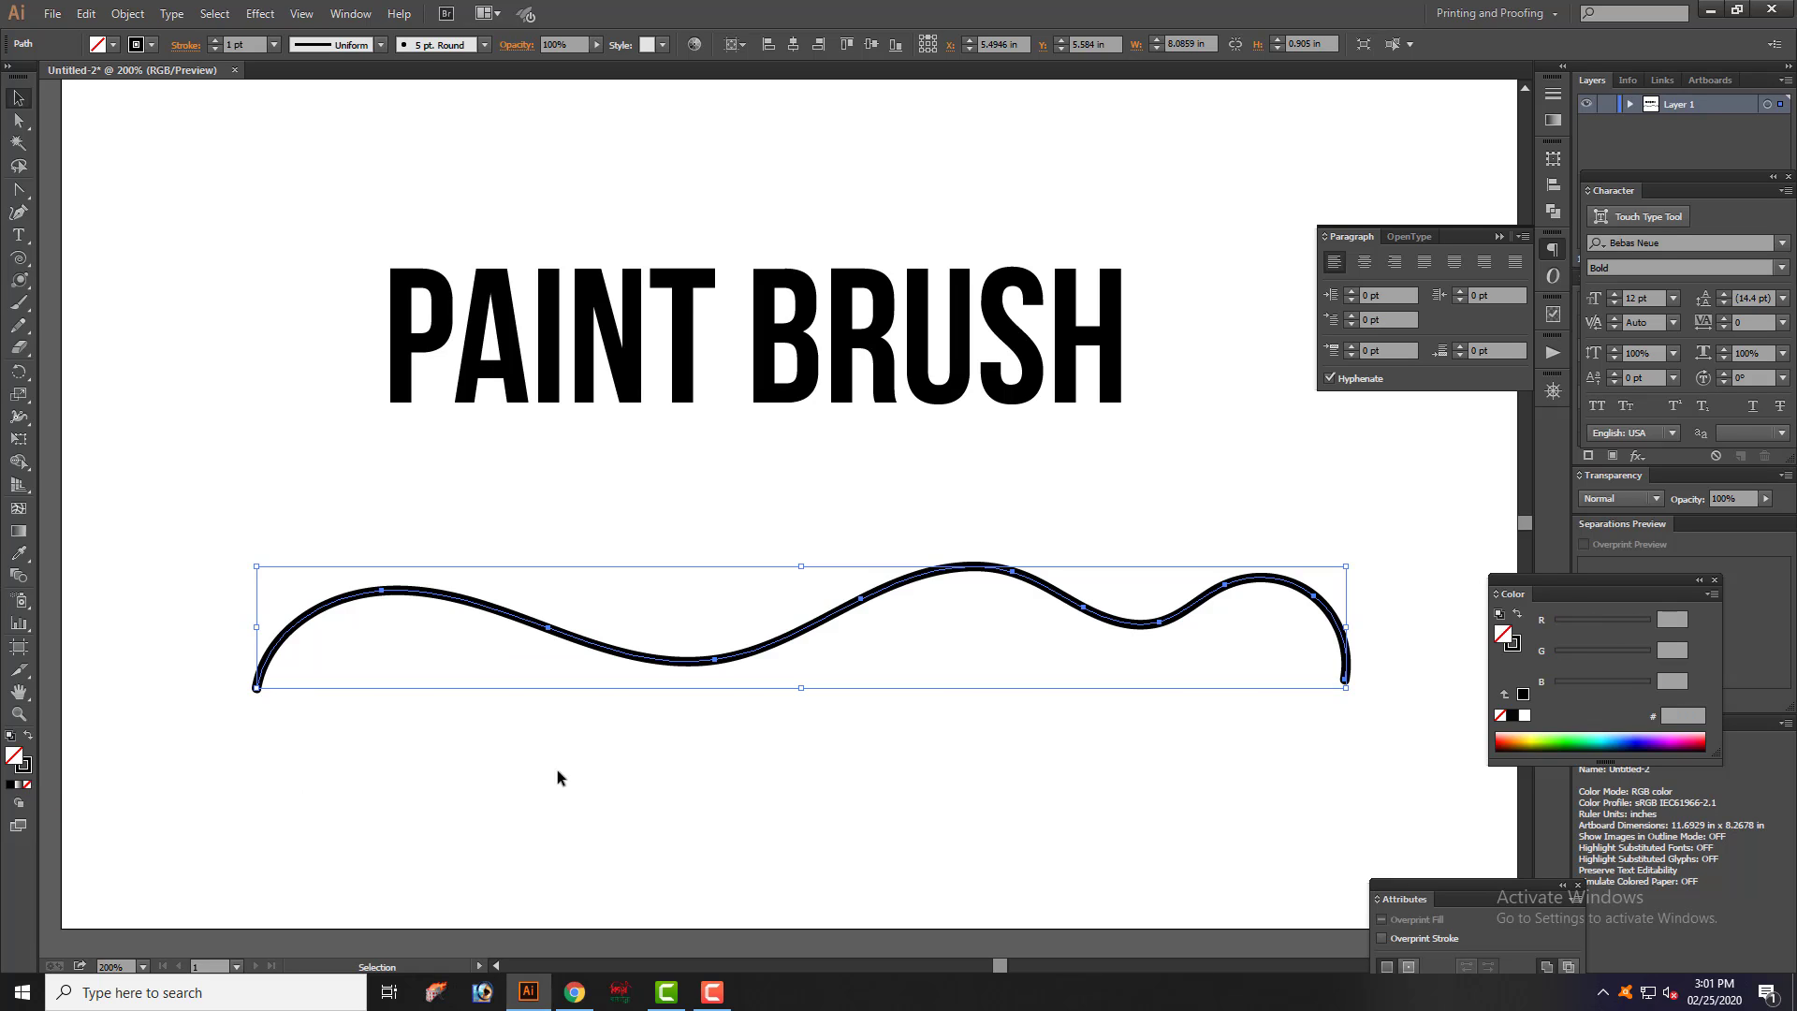
pyautogui.click(654, 769)
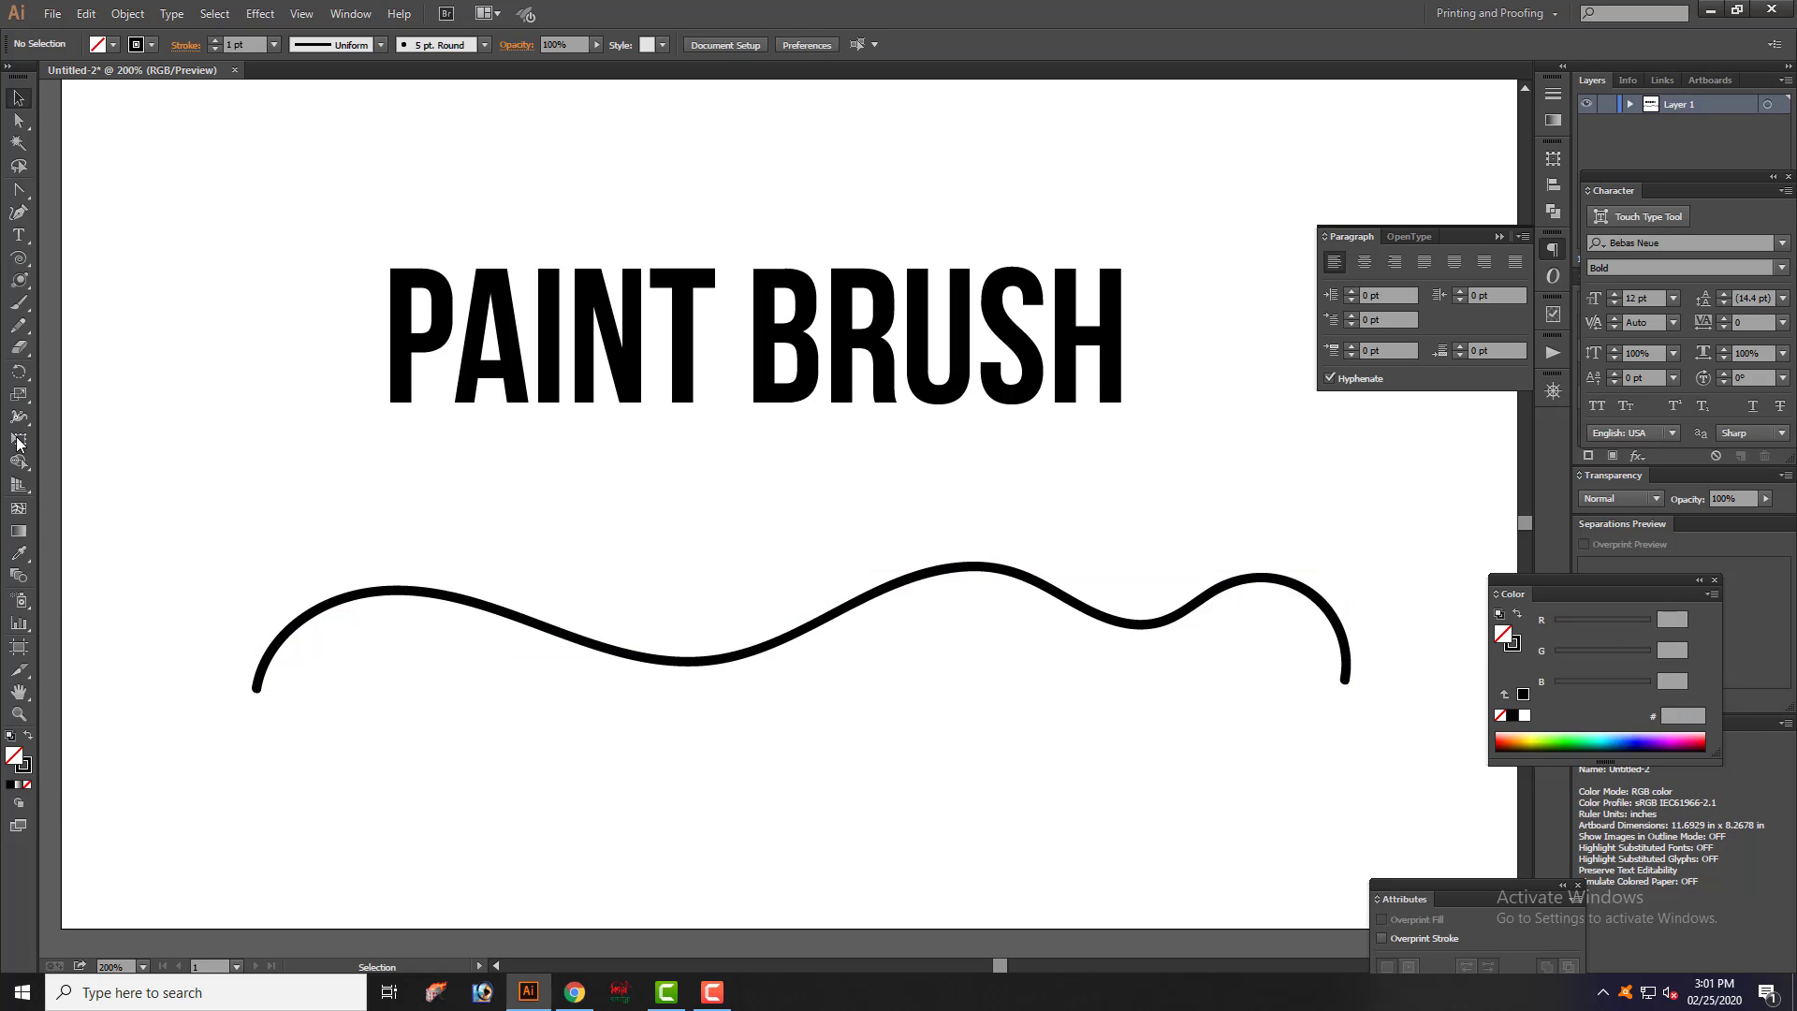
# - Accept the Paintbrush options with Smooth fidelity and paint a wavy stroke about 4.2 in wide and 0.5 in tall above the text
pyautogui.doubleClick(20, 303)
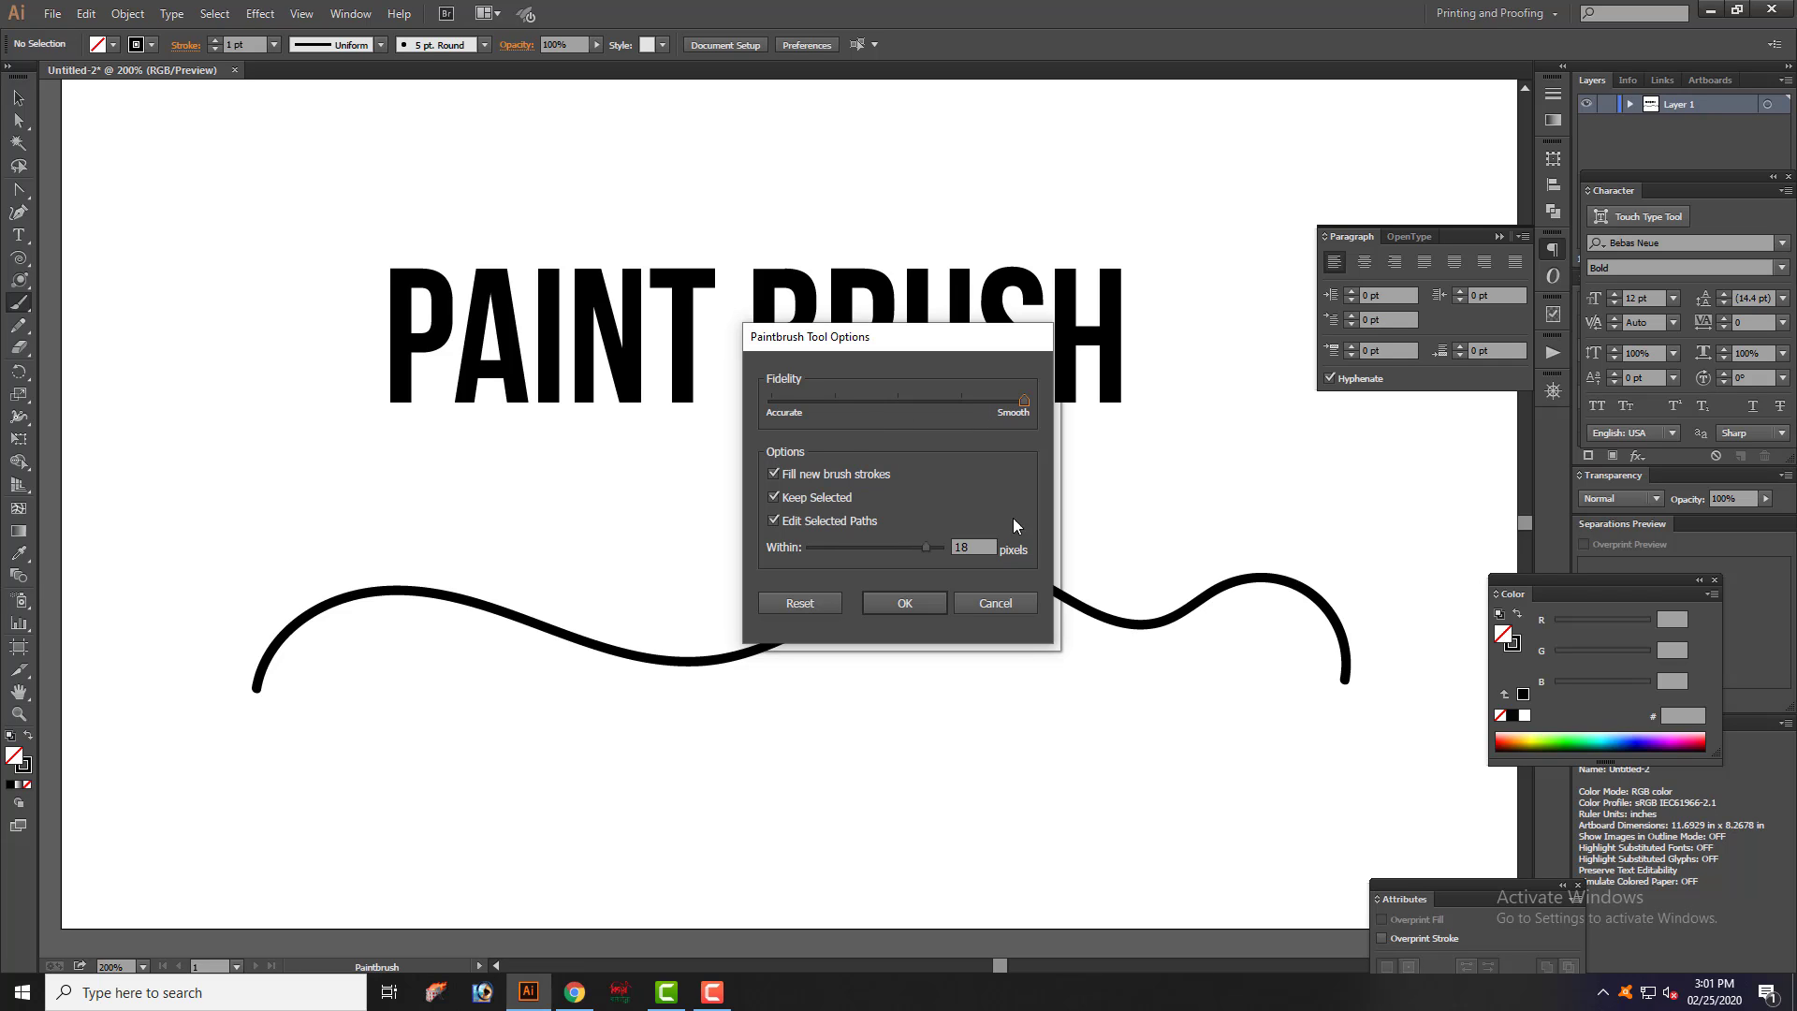
pyautogui.click(926, 607)
pyautogui.scroll(-1, 889, 742)
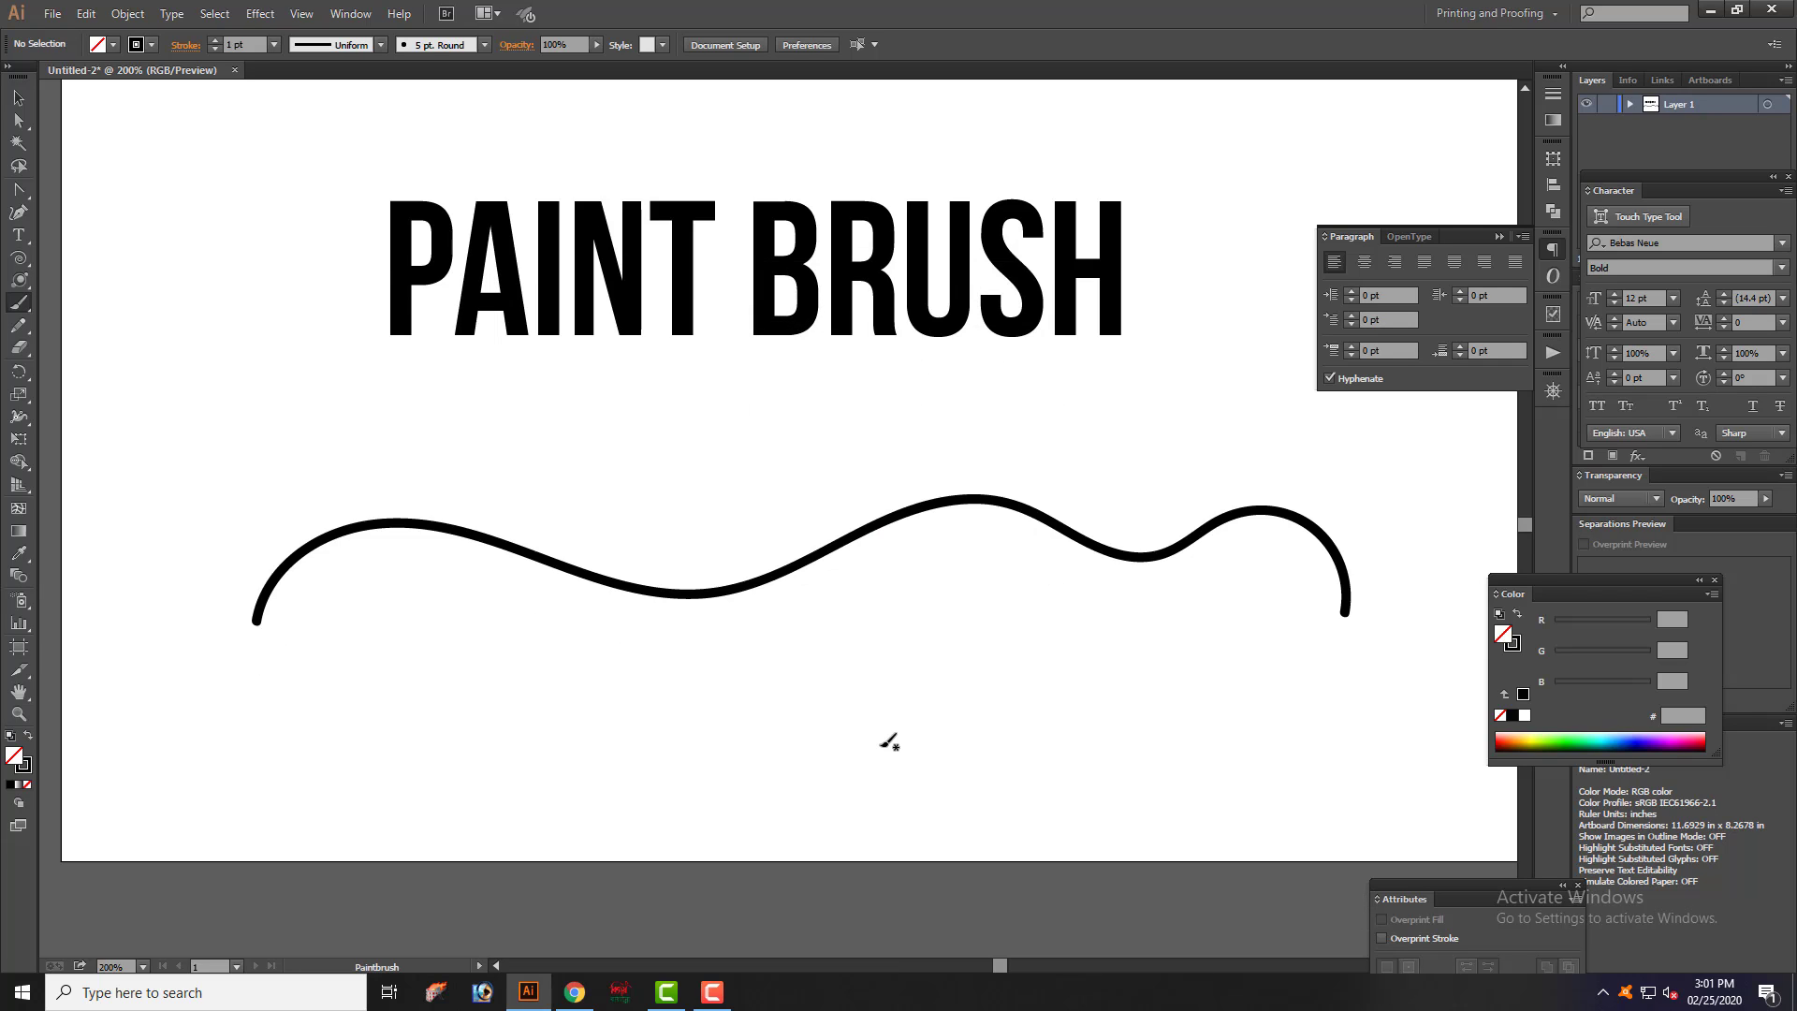
pyautogui.scroll(5, 889, 742)
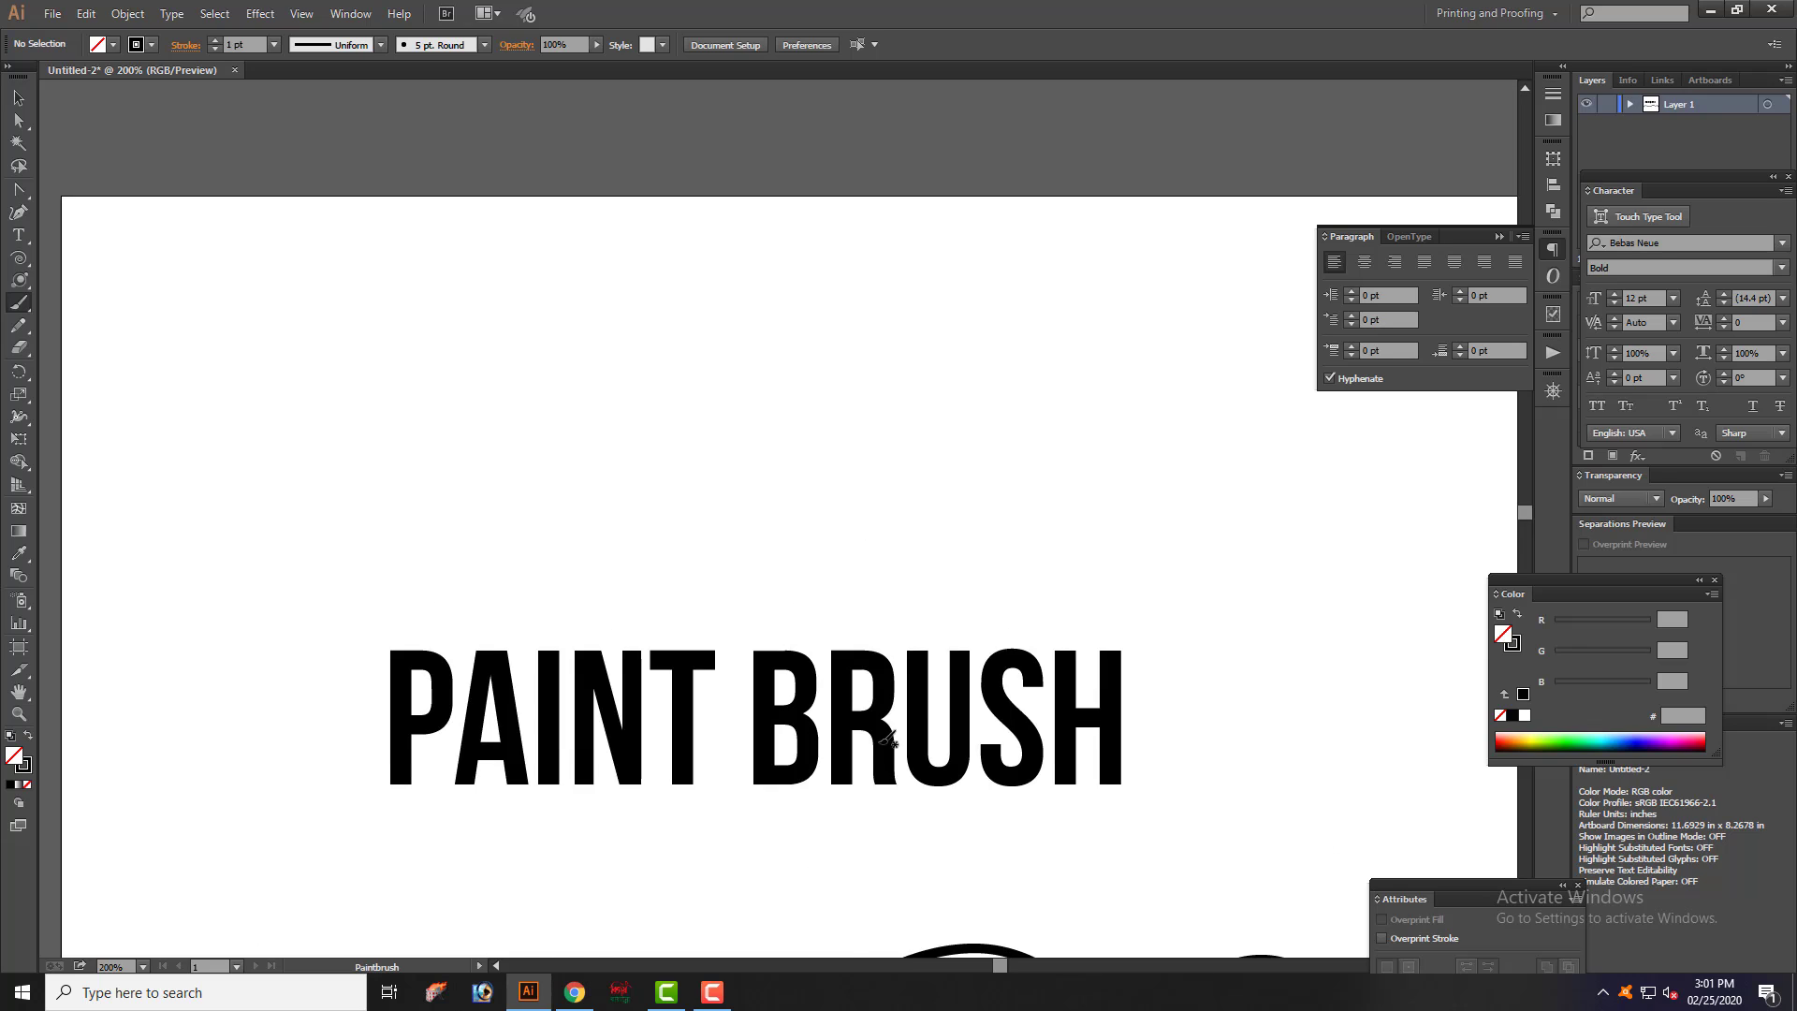
pyautogui.scroll(-1, 887, 739)
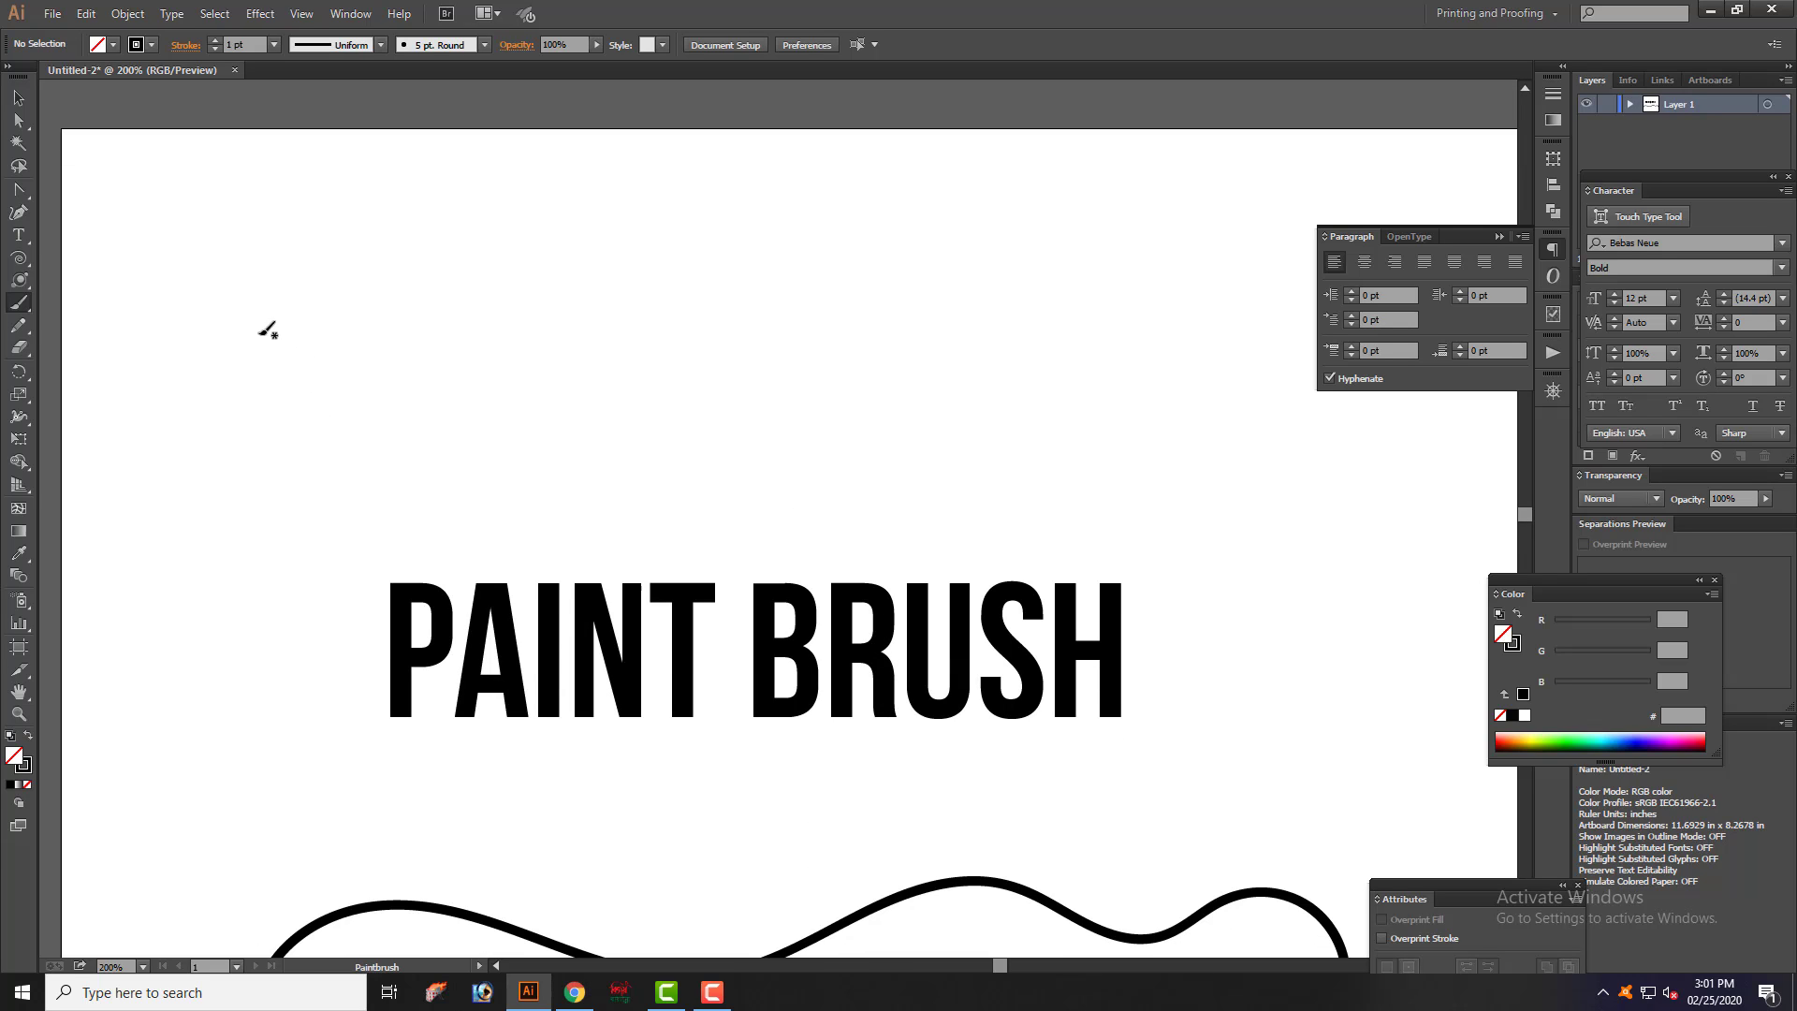
pyautogui.moveTo(259, 382)
pyautogui.mouseDown()
pyautogui.moveTo(404, 335)
pyautogui.moveTo(642, 394)
pyautogui.moveTo(742, 394)
pyautogui.moveTo(829, 343)
pyautogui.mouseUp()
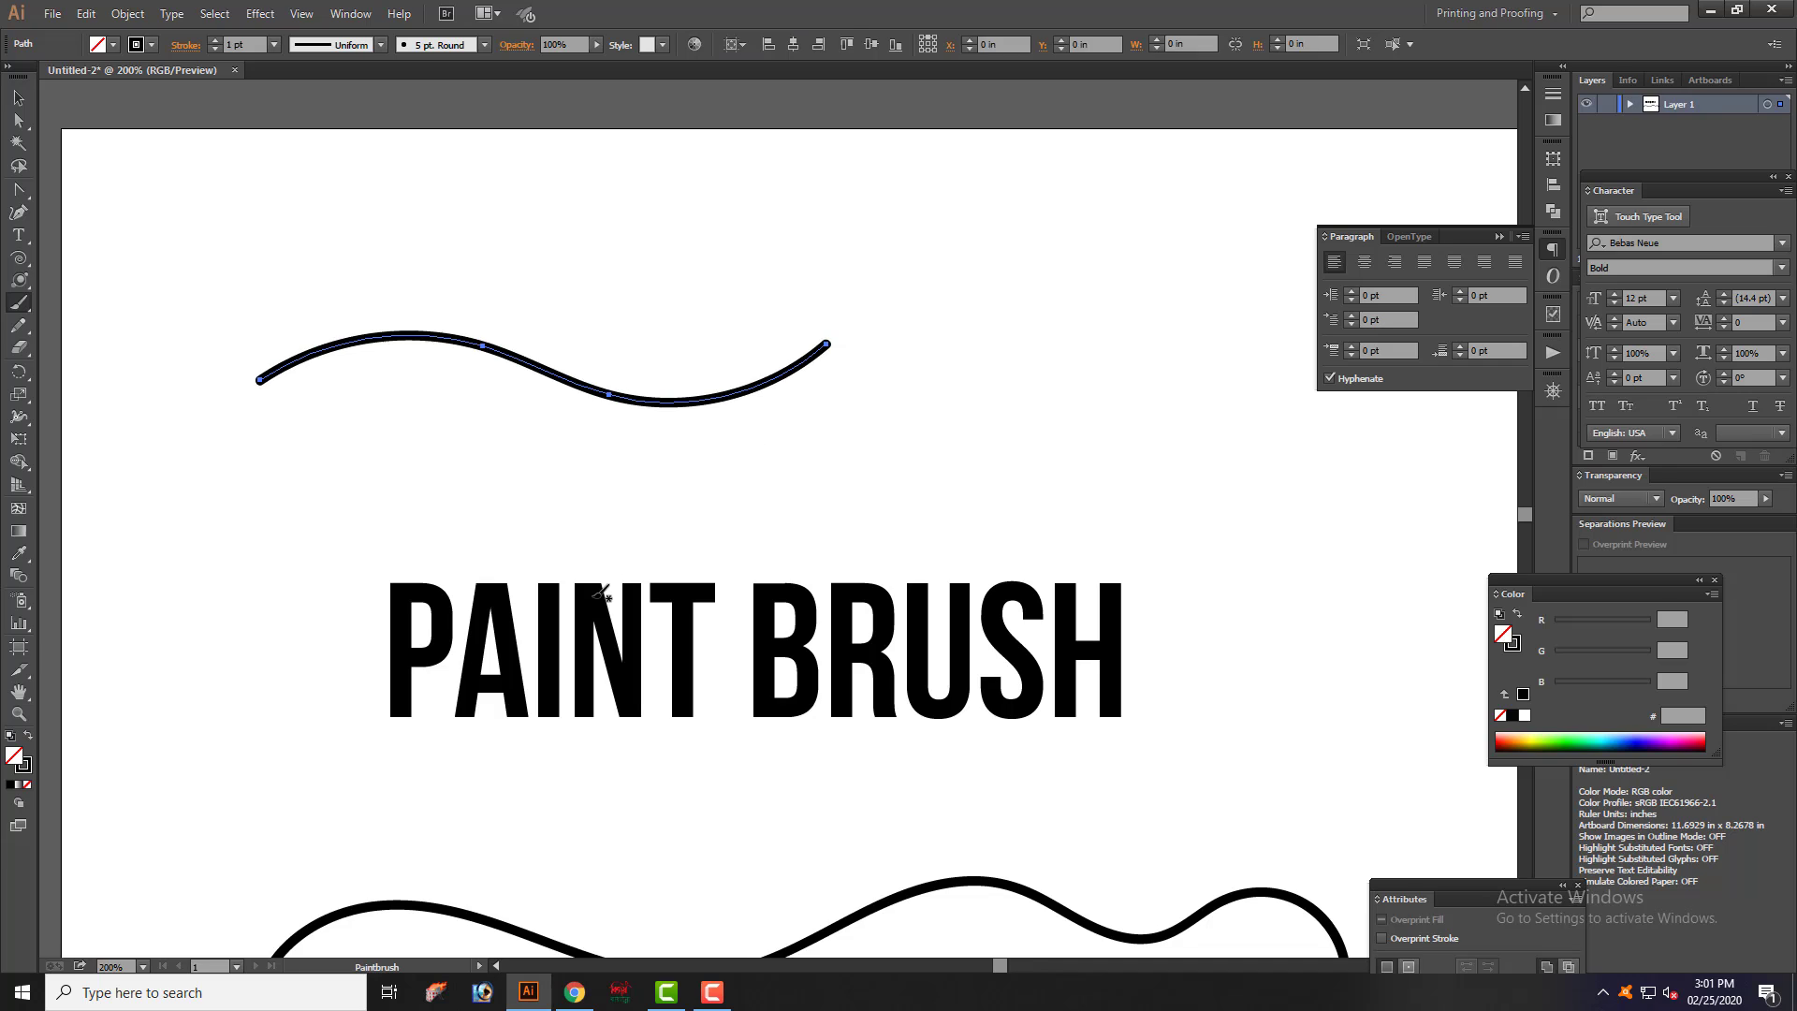
# - Paint a second wavy stroke about 6.7 in wide and 1.2 in tall between the upper stroke and the text
pyautogui.scroll(-2, 590, 594)
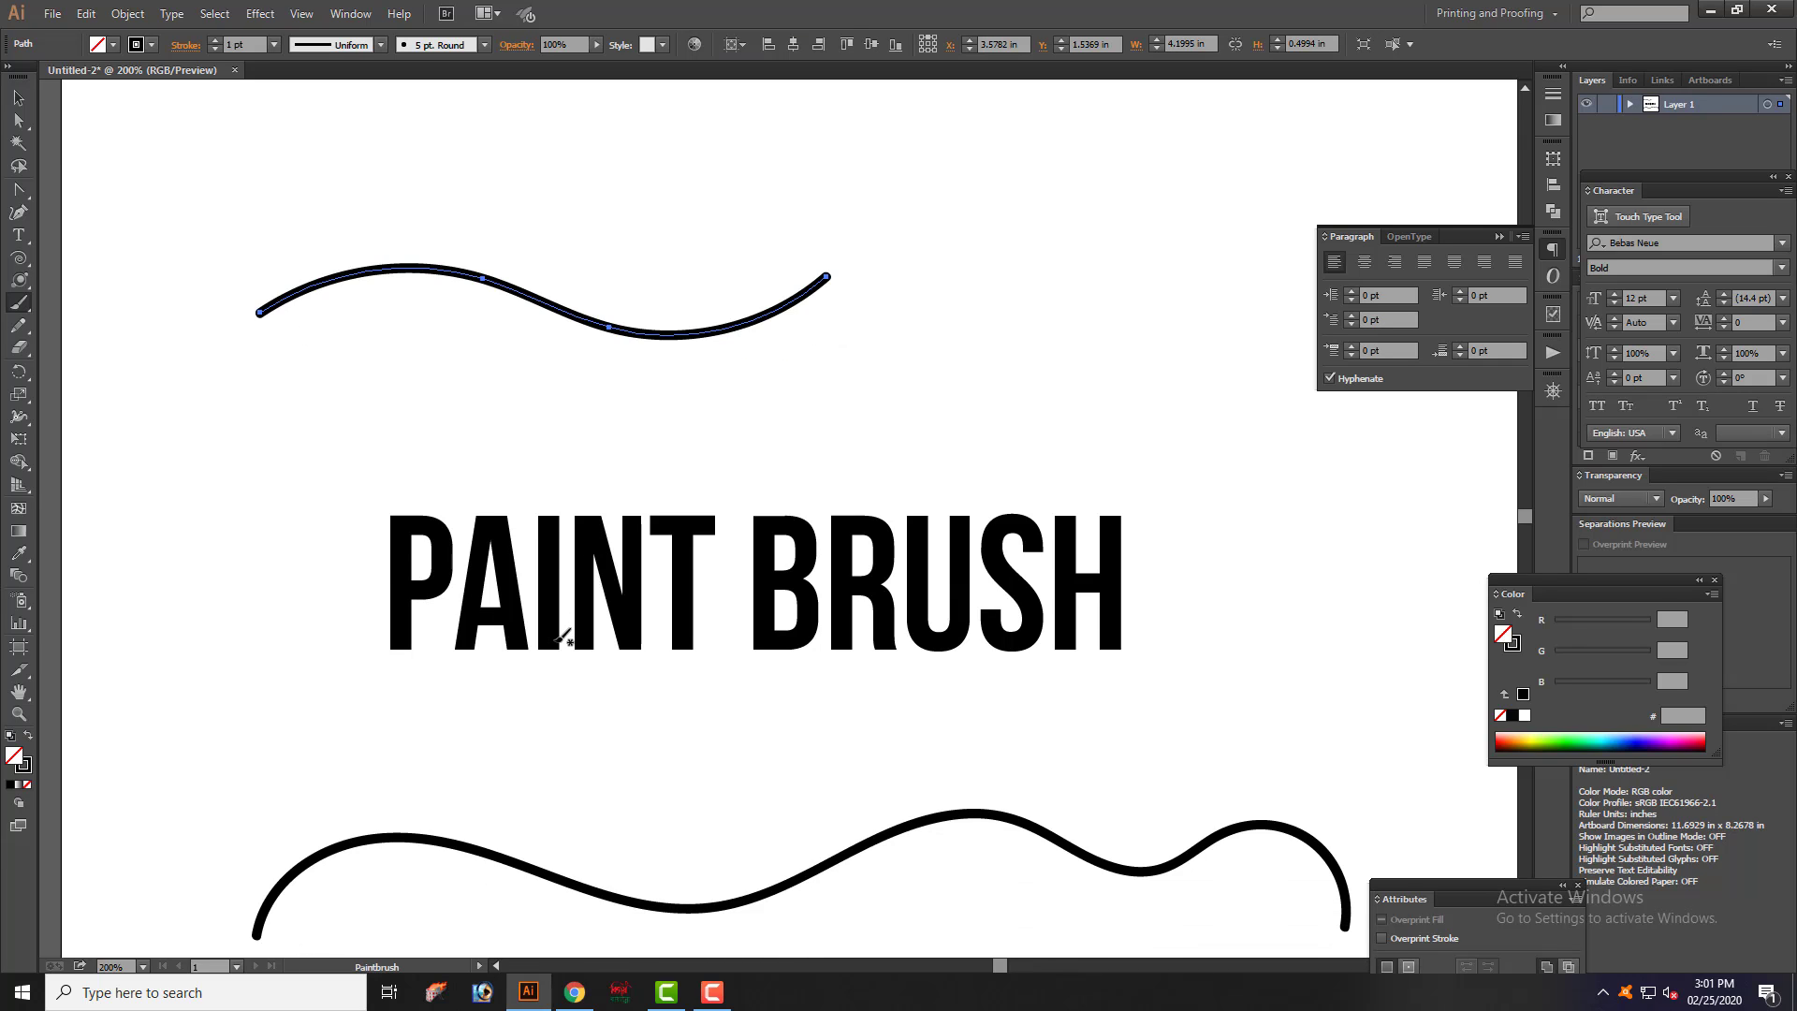
pyautogui.scroll(1, 565, 637)
pyautogui.scroll(-1, 561, 633)
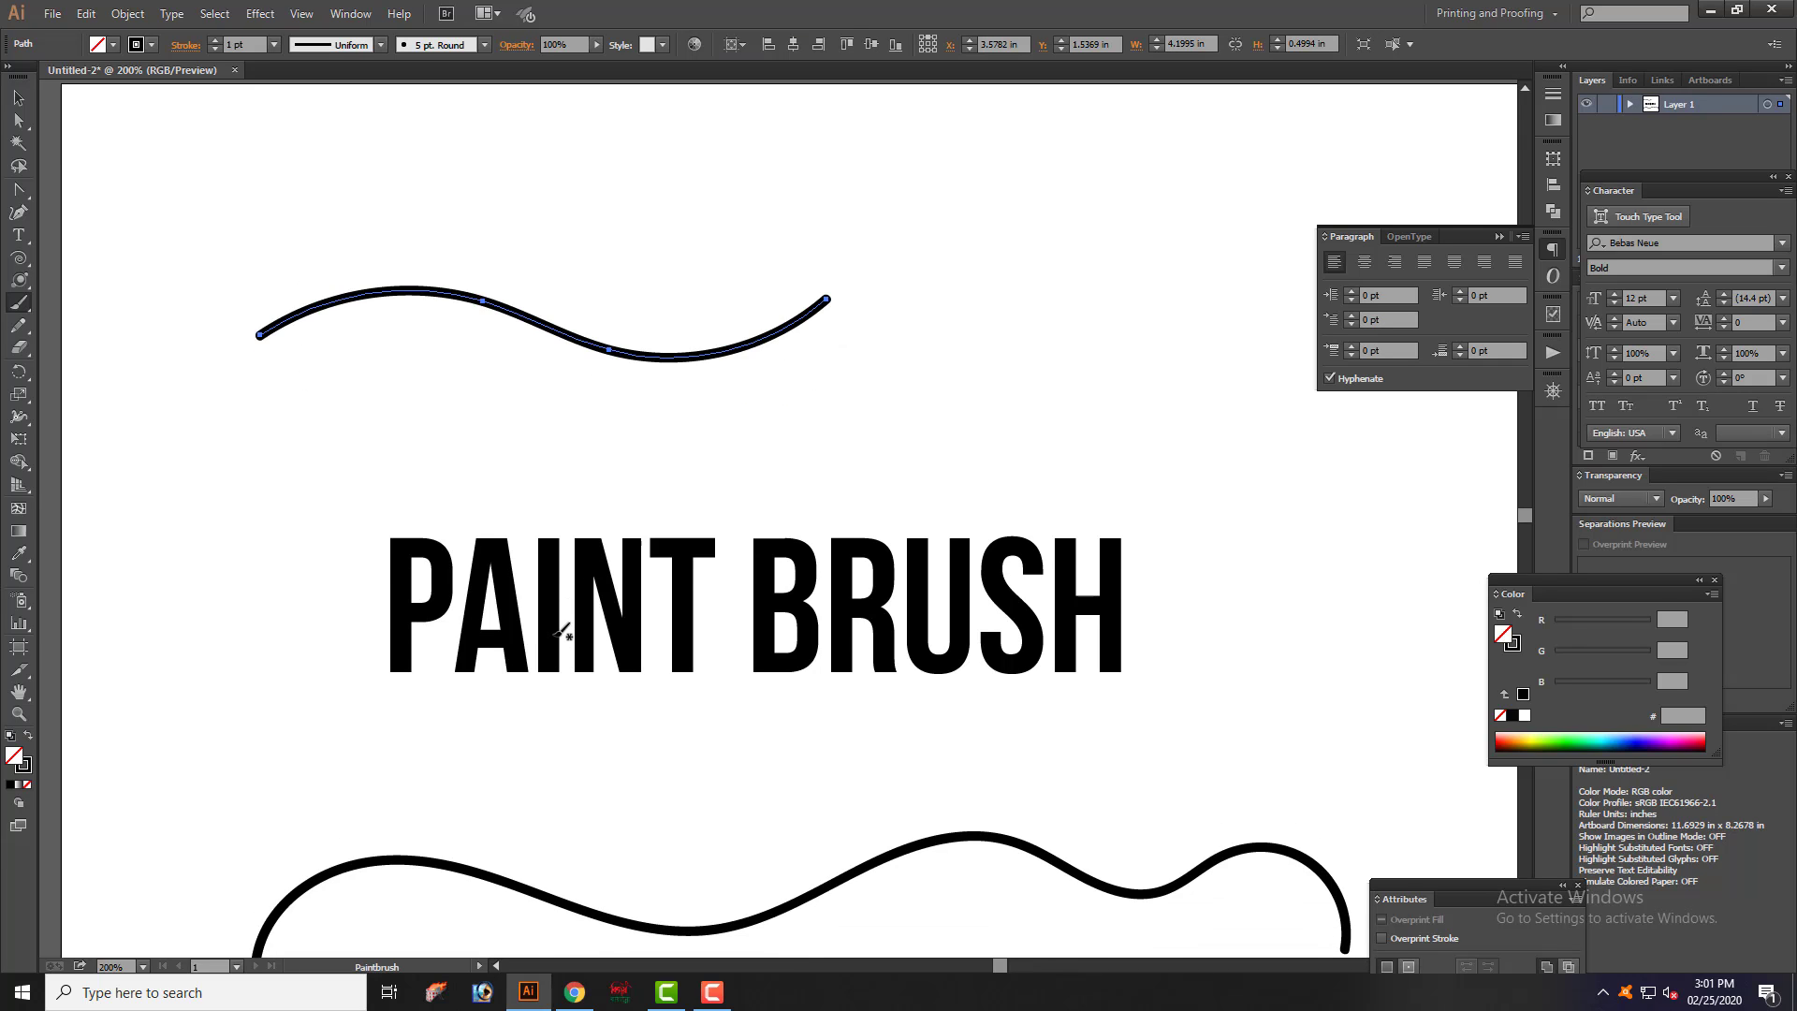
pyautogui.scroll(4, 562, 631)
pyautogui.scroll(2, 560, 627)
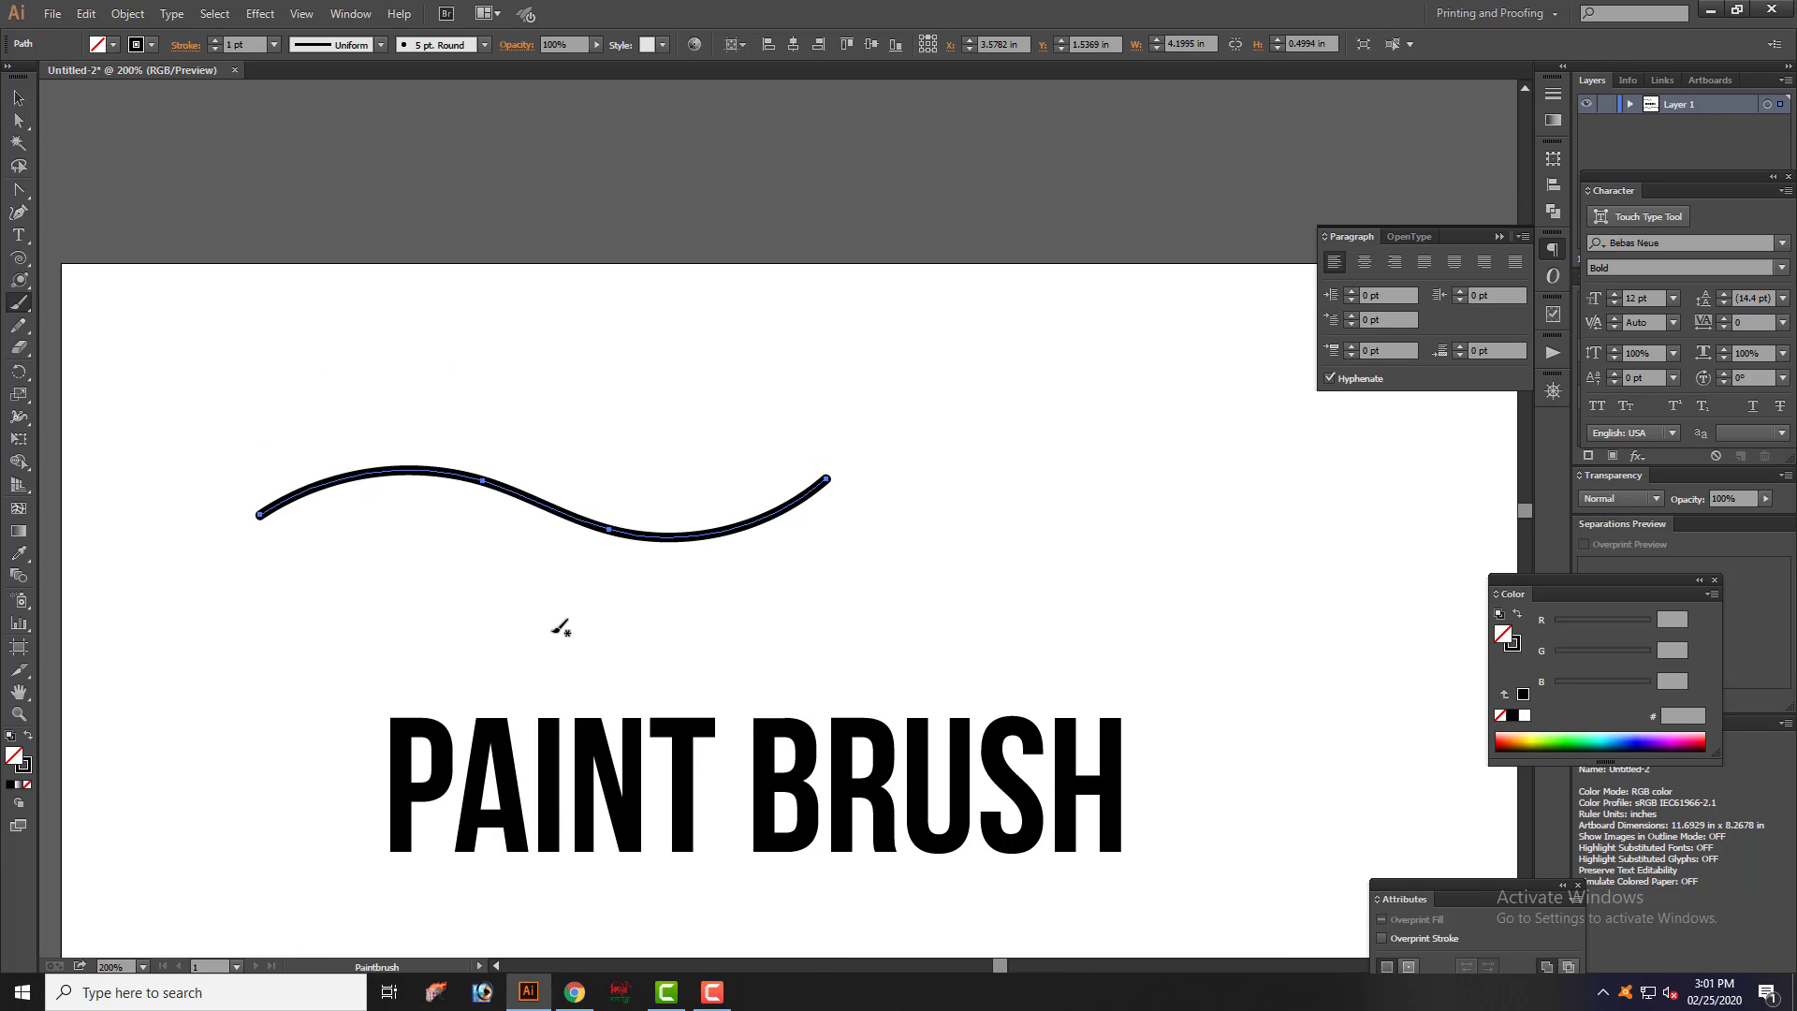
pyautogui.scroll(-7, 559, 627)
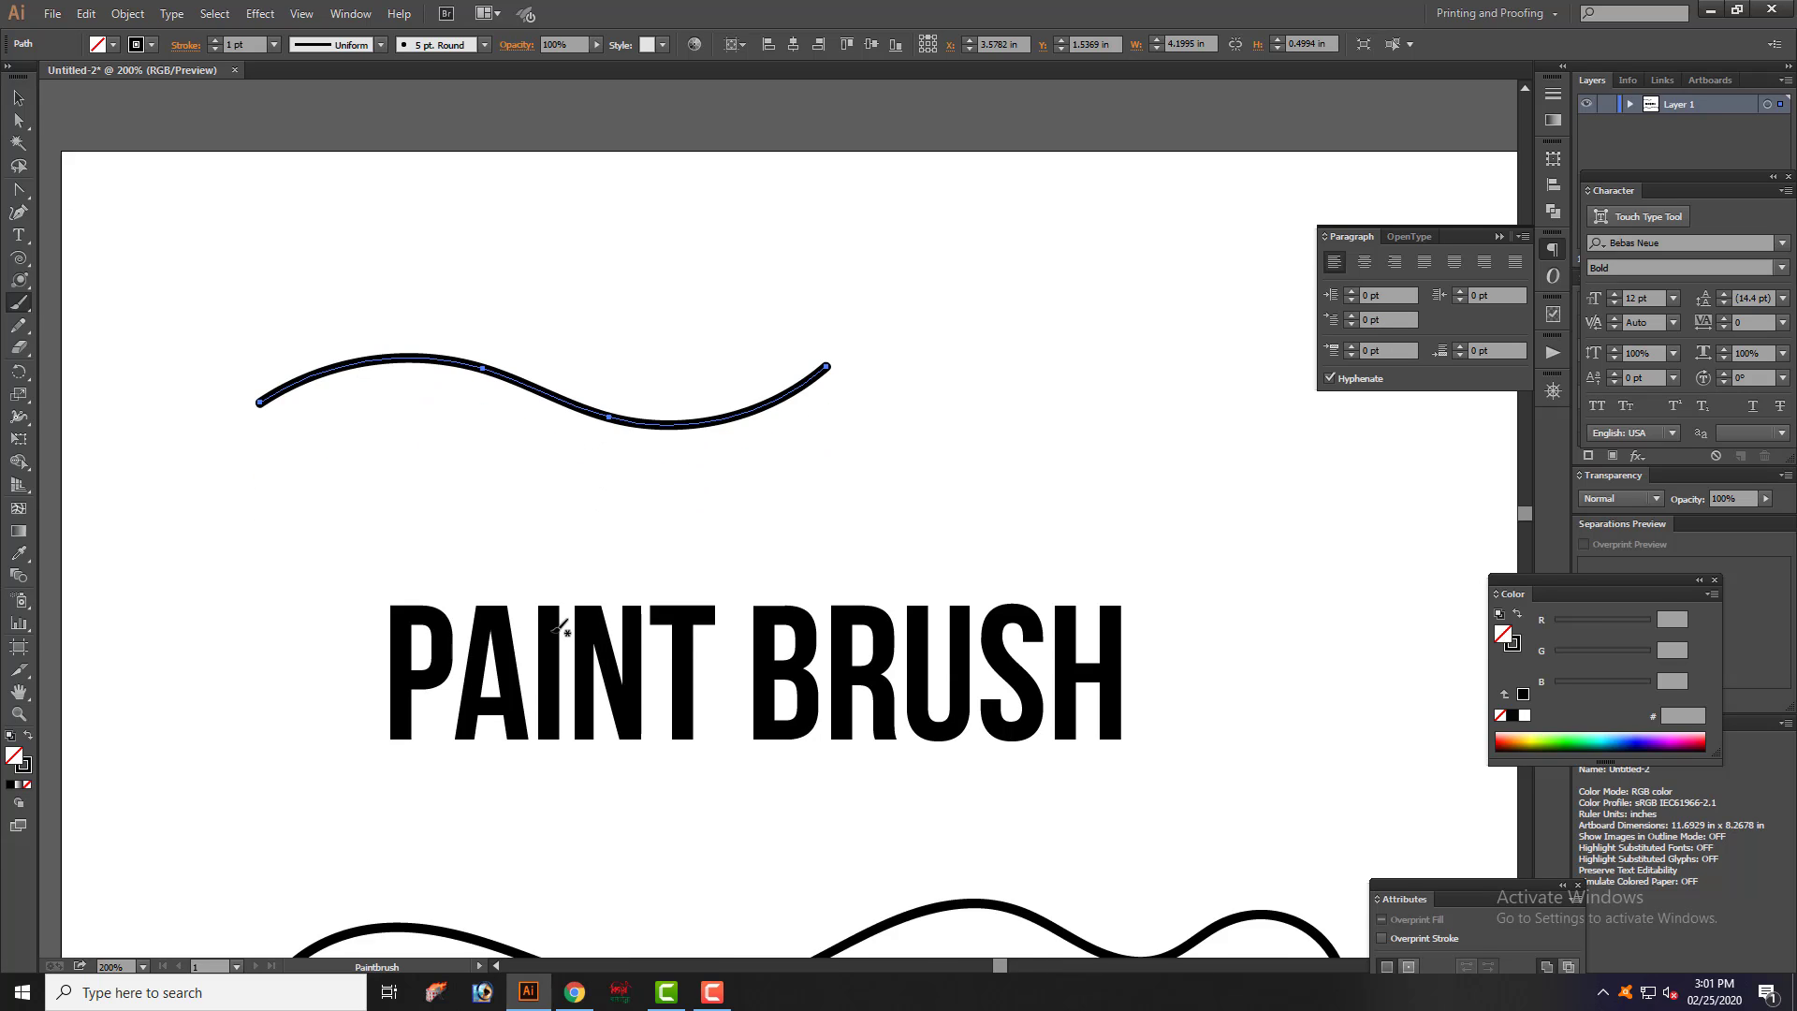
pyautogui.scroll(1, 559, 625)
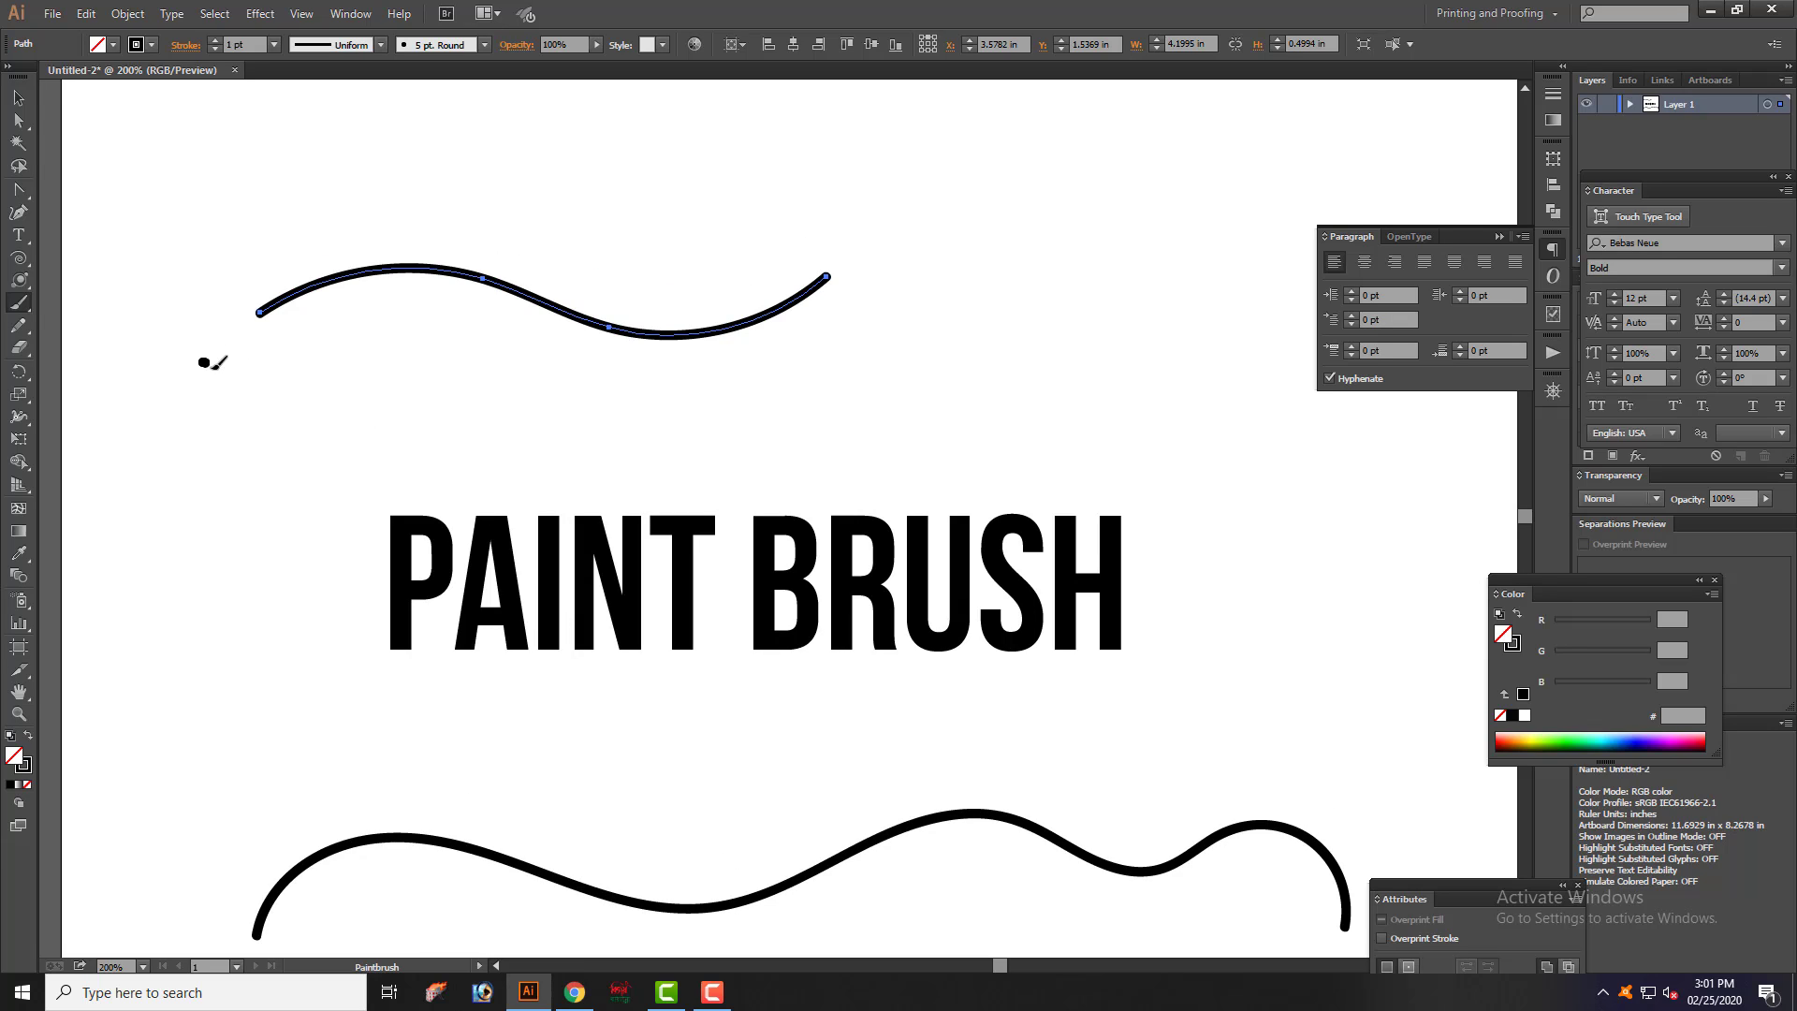
pyautogui.moveTo(213, 367)
pyautogui.mouseDown()
pyautogui.moveTo(348, 424)
pyautogui.moveTo(576, 358)
pyautogui.moveTo(800, 424)
pyautogui.moveTo(924, 427)
pyautogui.moveTo(1109, 269)
pyautogui.mouseUp()
# - Paint a wavy stroke about 8 in wide and 1.1 in tall, starting beside the text and running just beneath it
pyautogui.scroll(3, 693, 646)
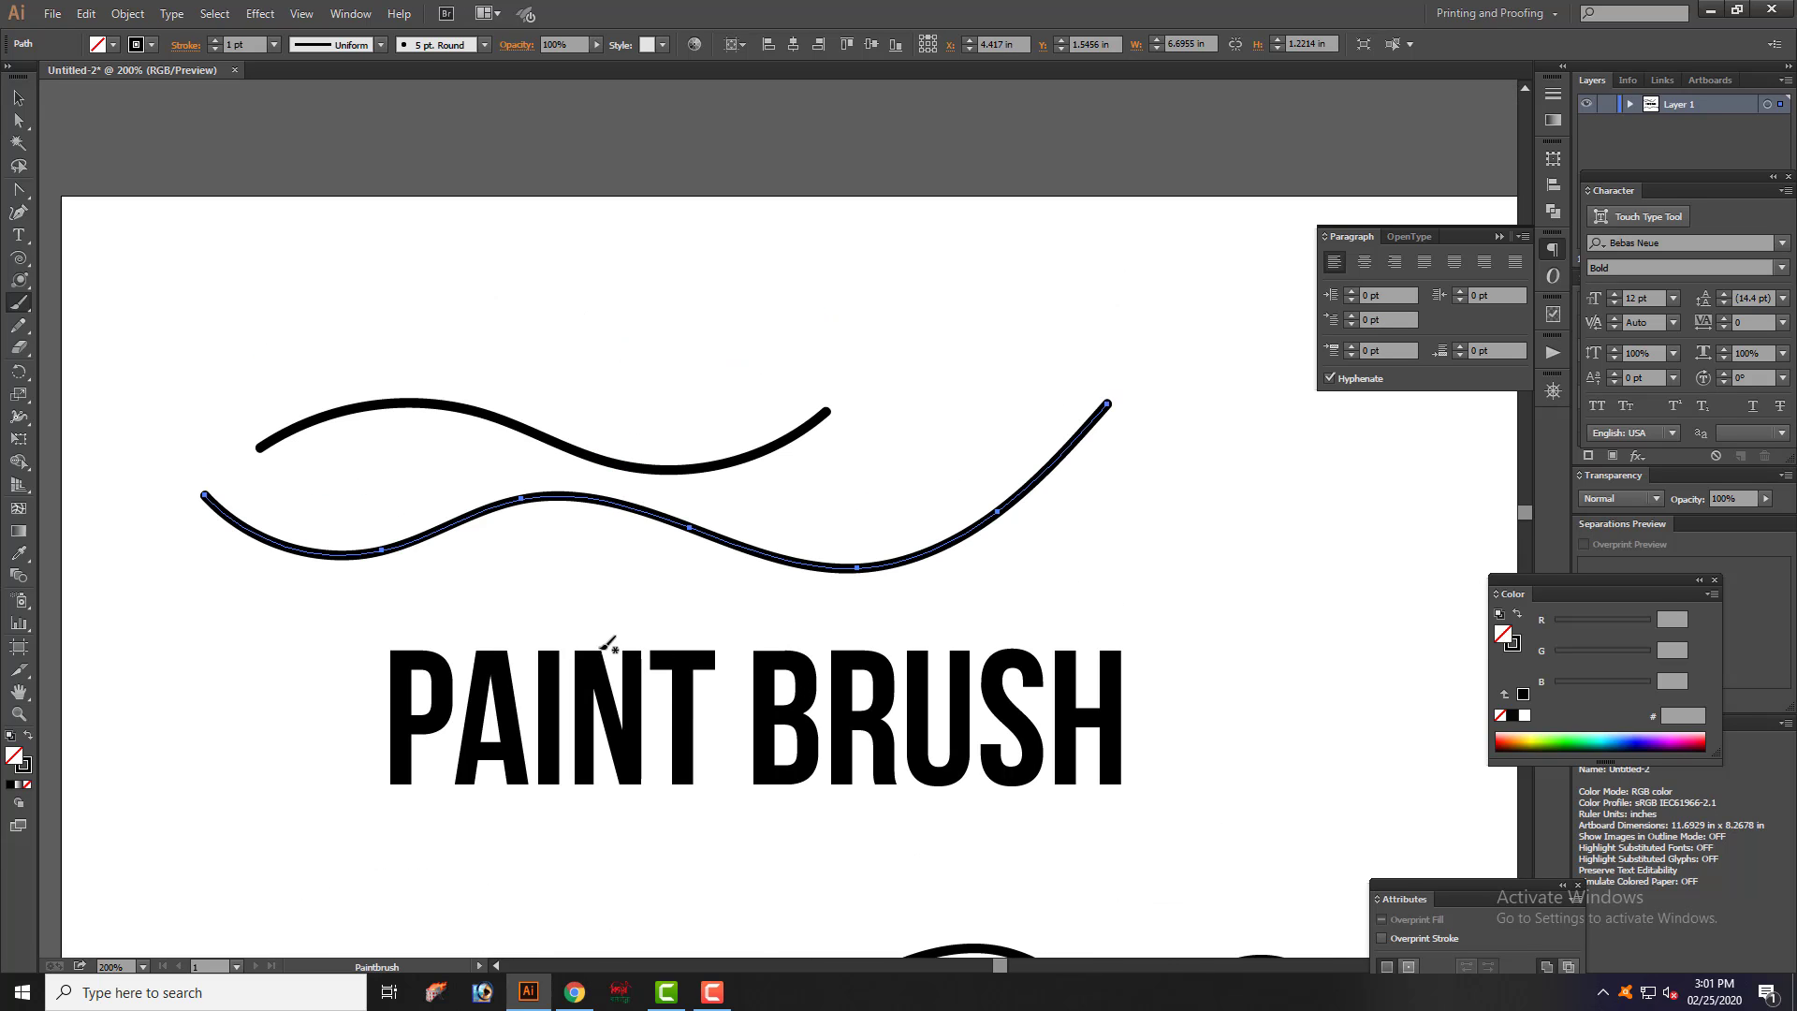
pyautogui.scroll(-7, 609, 644)
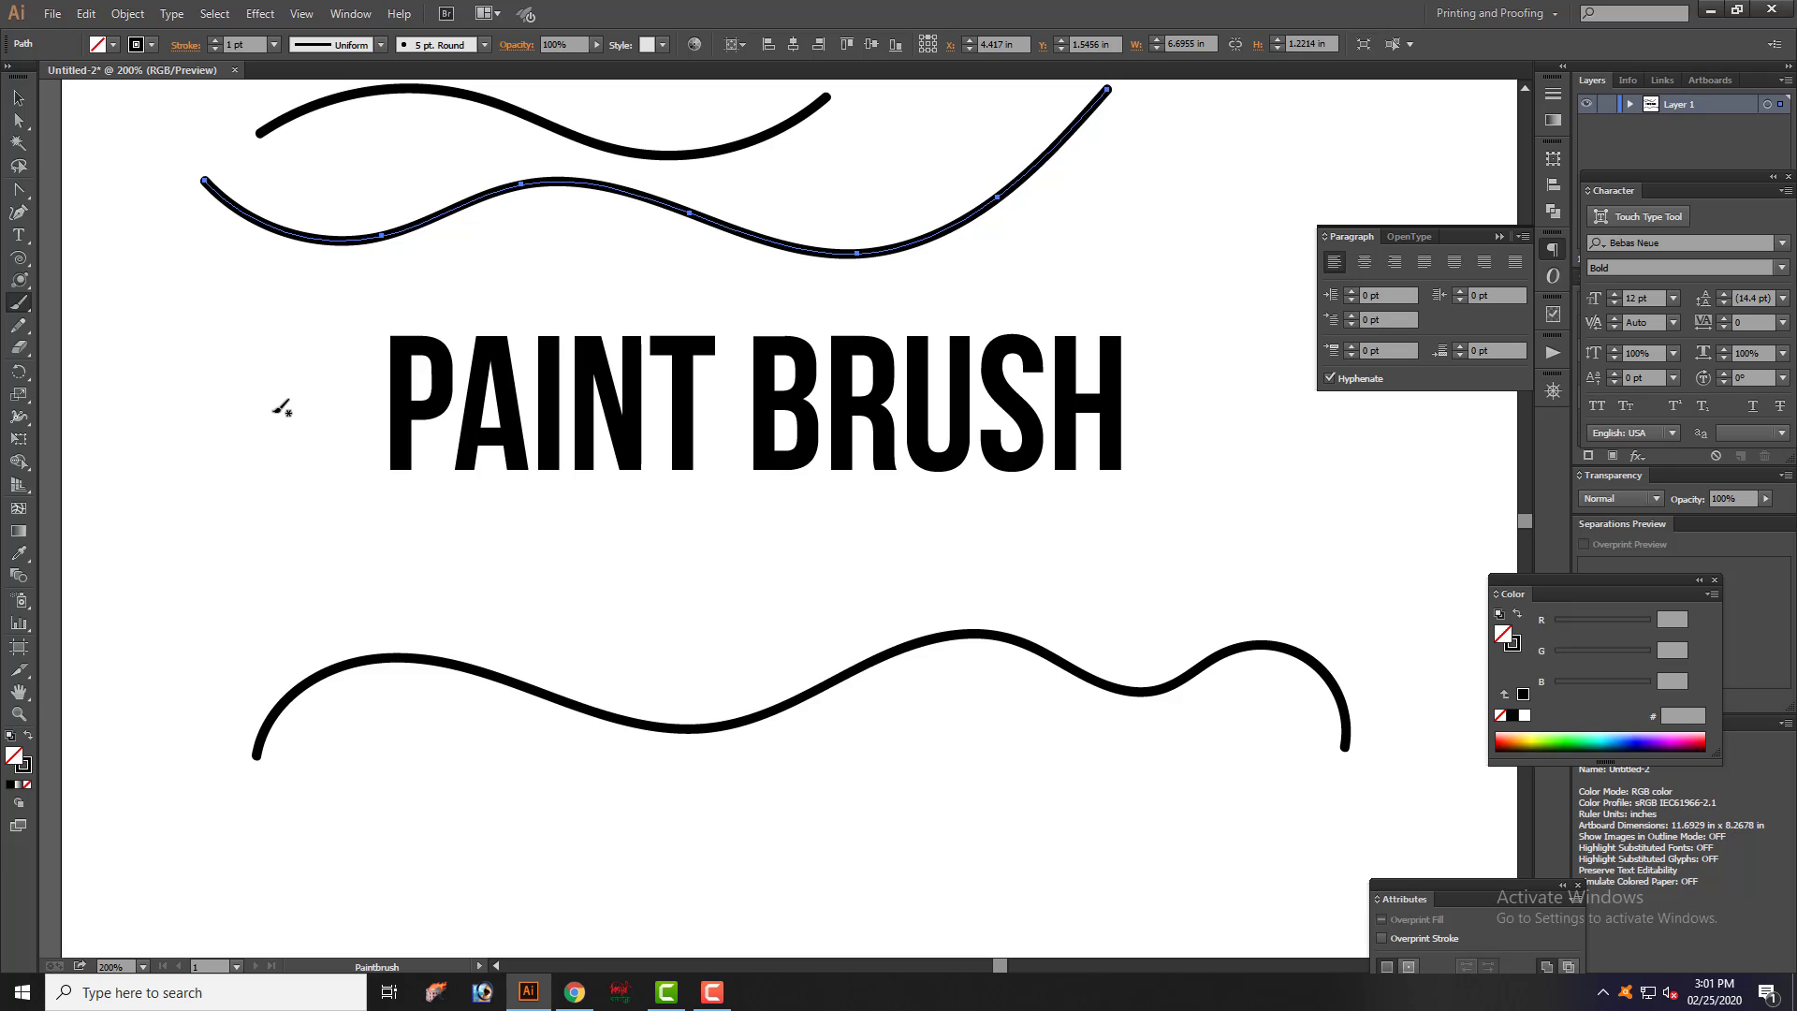
pyautogui.moveTo(260, 403)
pyautogui.mouseDown()
pyautogui.moveTo(344, 489)
pyautogui.moveTo(506, 543)
pyautogui.moveTo(735, 541)
pyautogui.moveTo(1004, 507)
pyautogui.moveTo(1268, 553)
pyautogui.moveTo(1339, 501)
pyautogui.mouseUp()
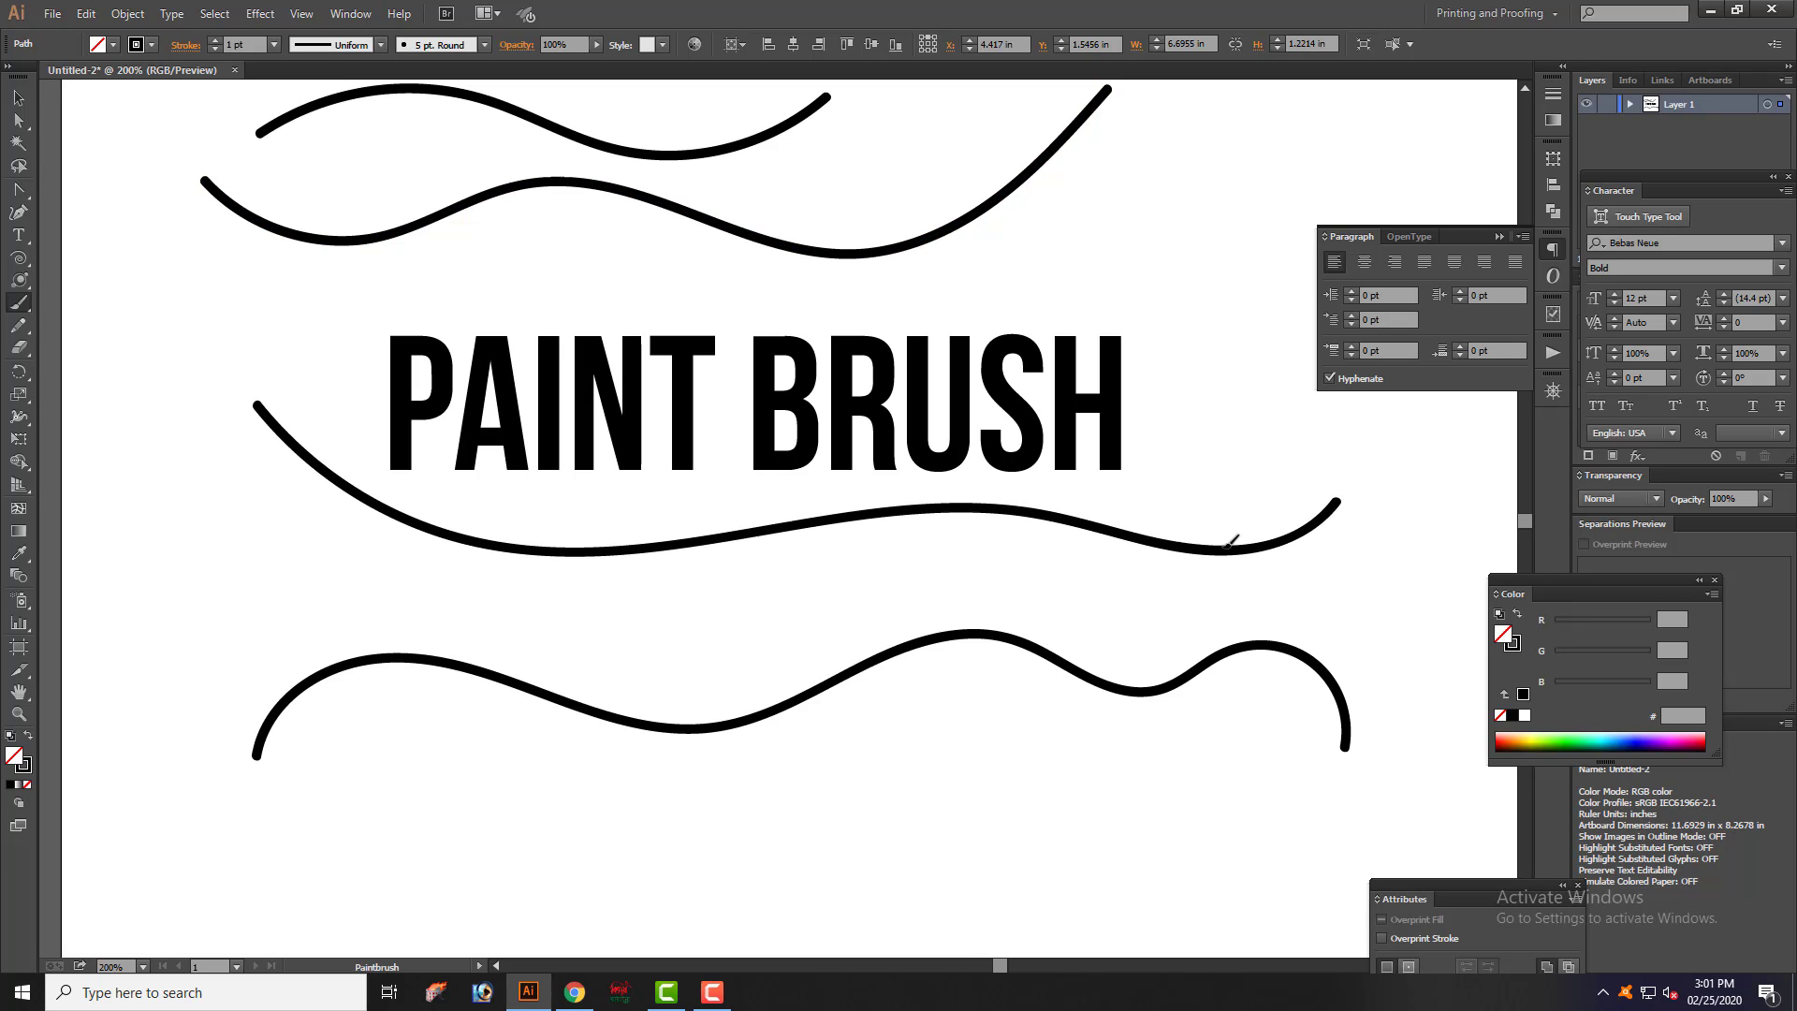
# - Move the text and all four strokes together to the right, to about X 8.05 in, and deselect them
pyautogui.scroll(3, 520, 746)
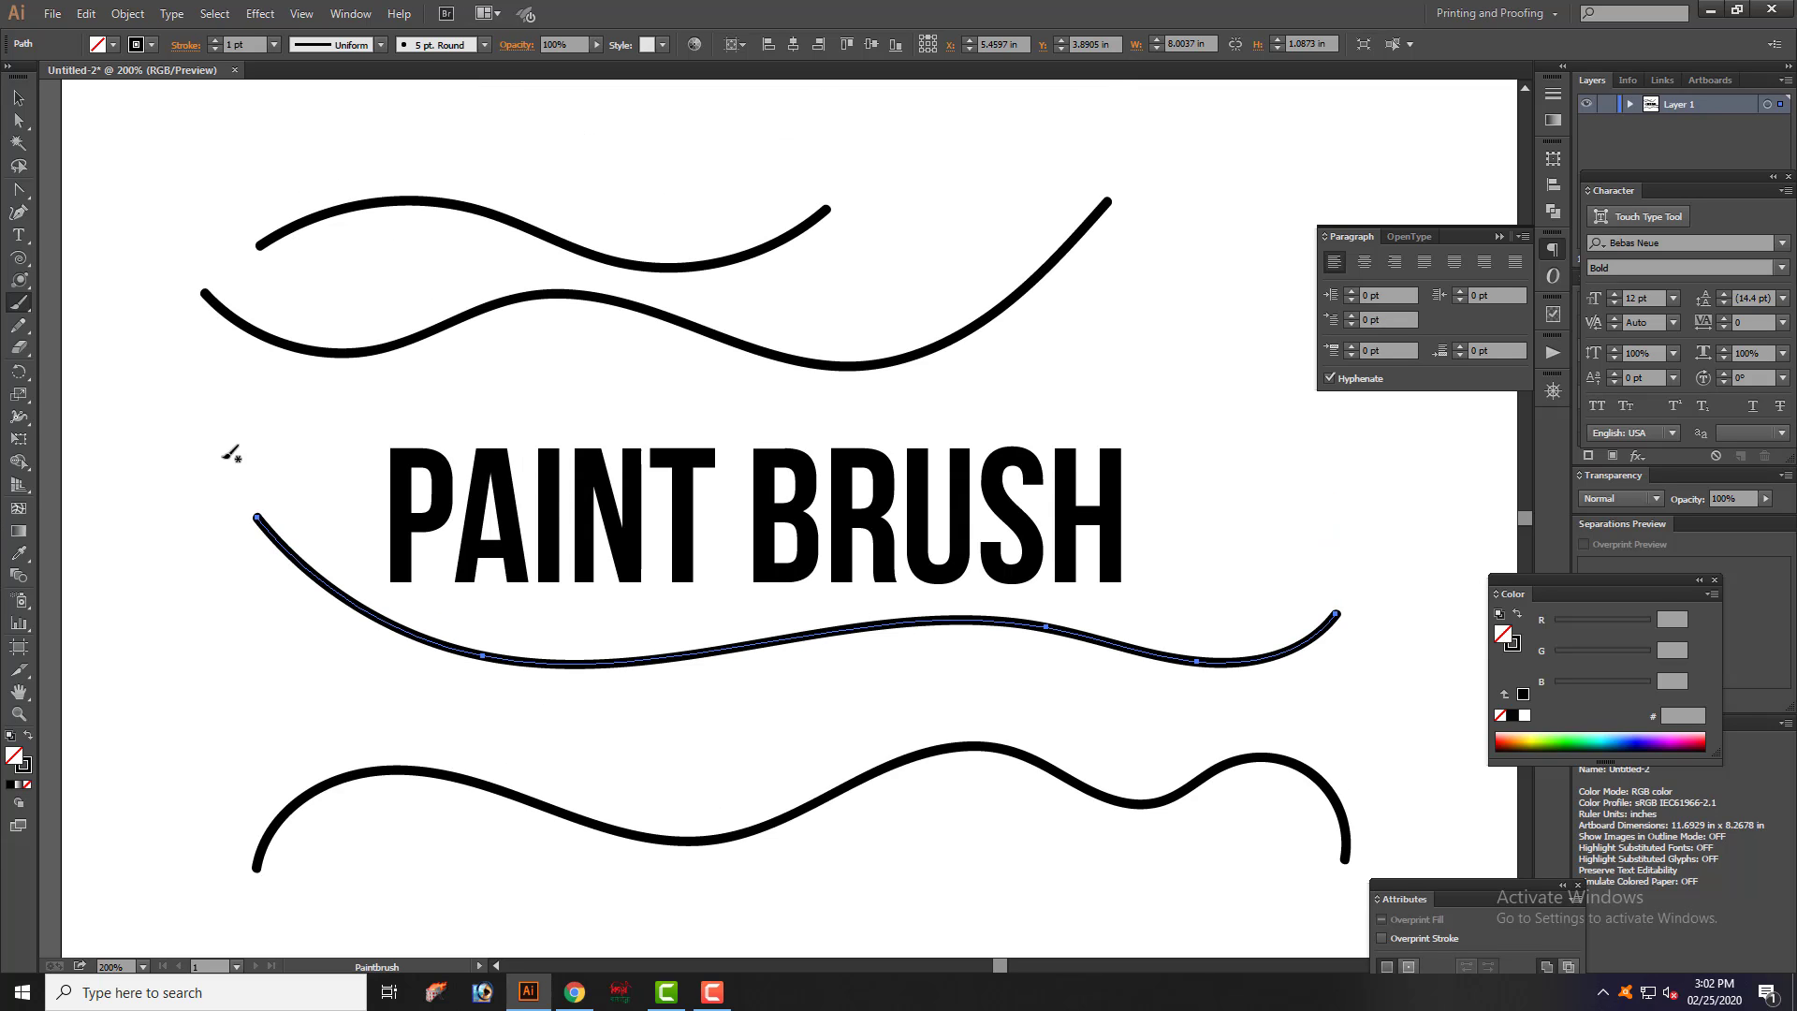
pyautogui.scroll(2, 803, 636)
pyautogui.scroll(-4, 805, 643)
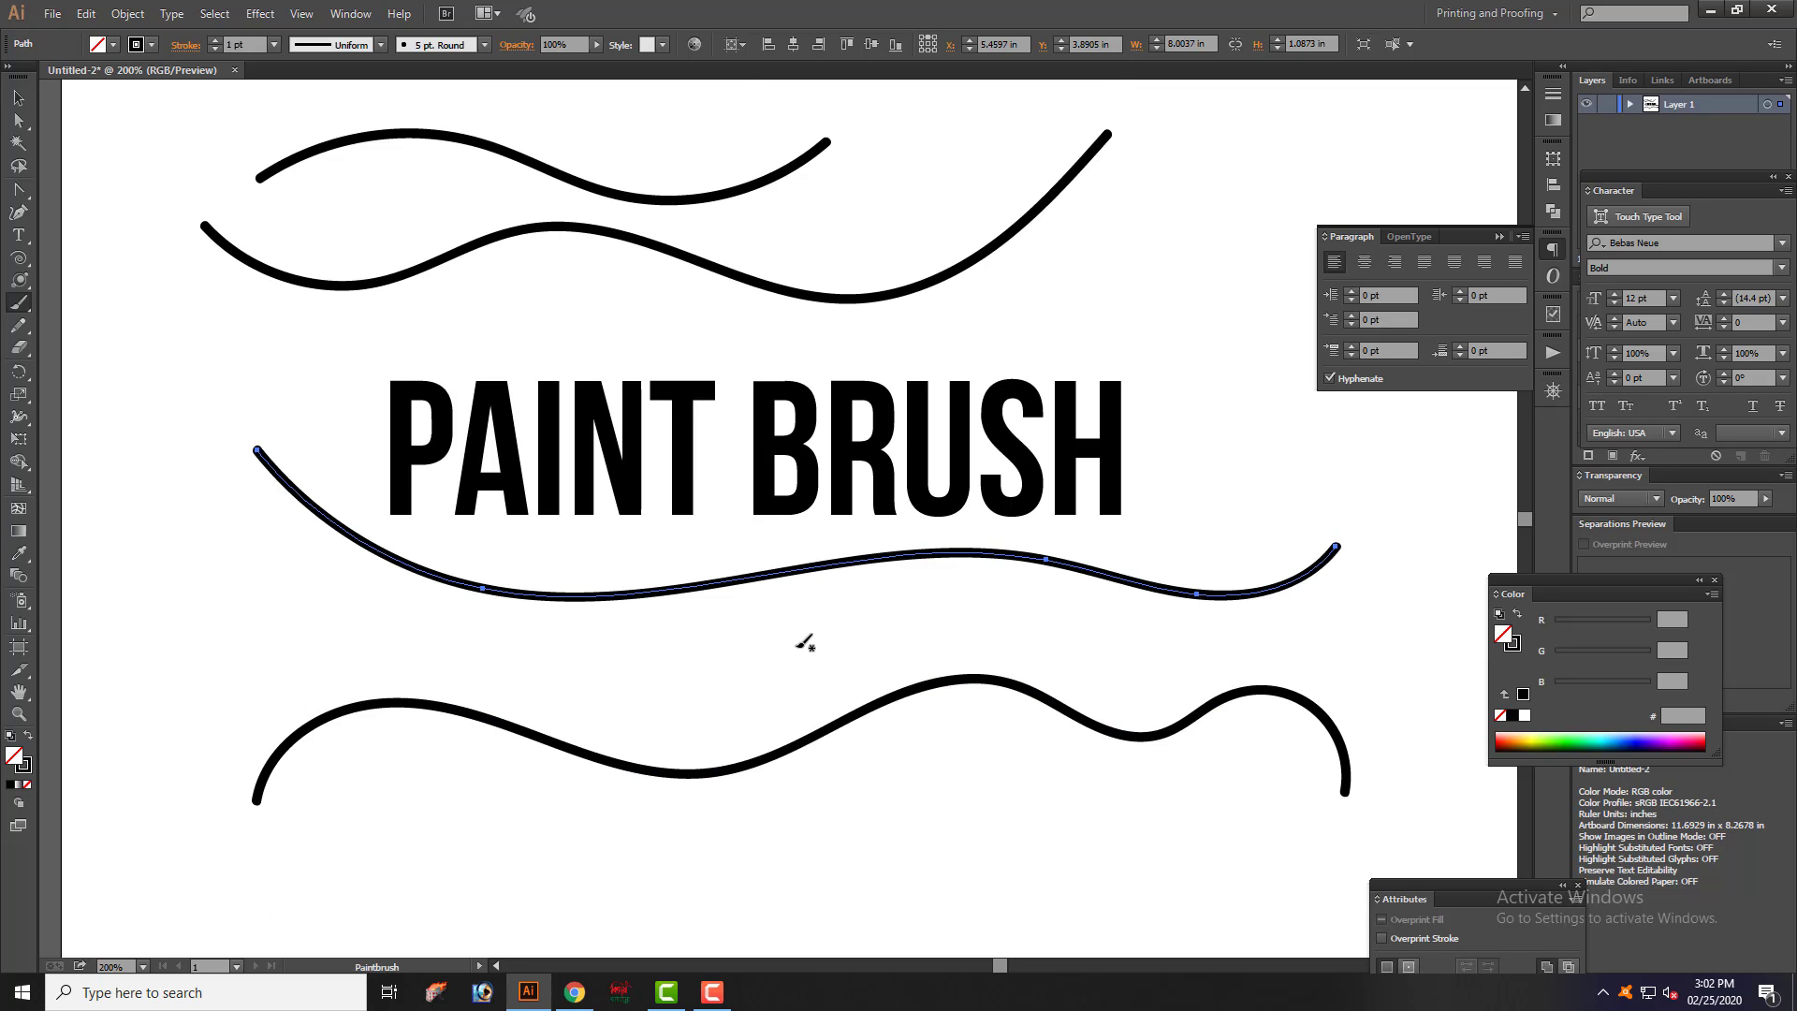
pyautogui.scroll(-7, 805, 643)
pyautogui.scroll(11, 739, 682)
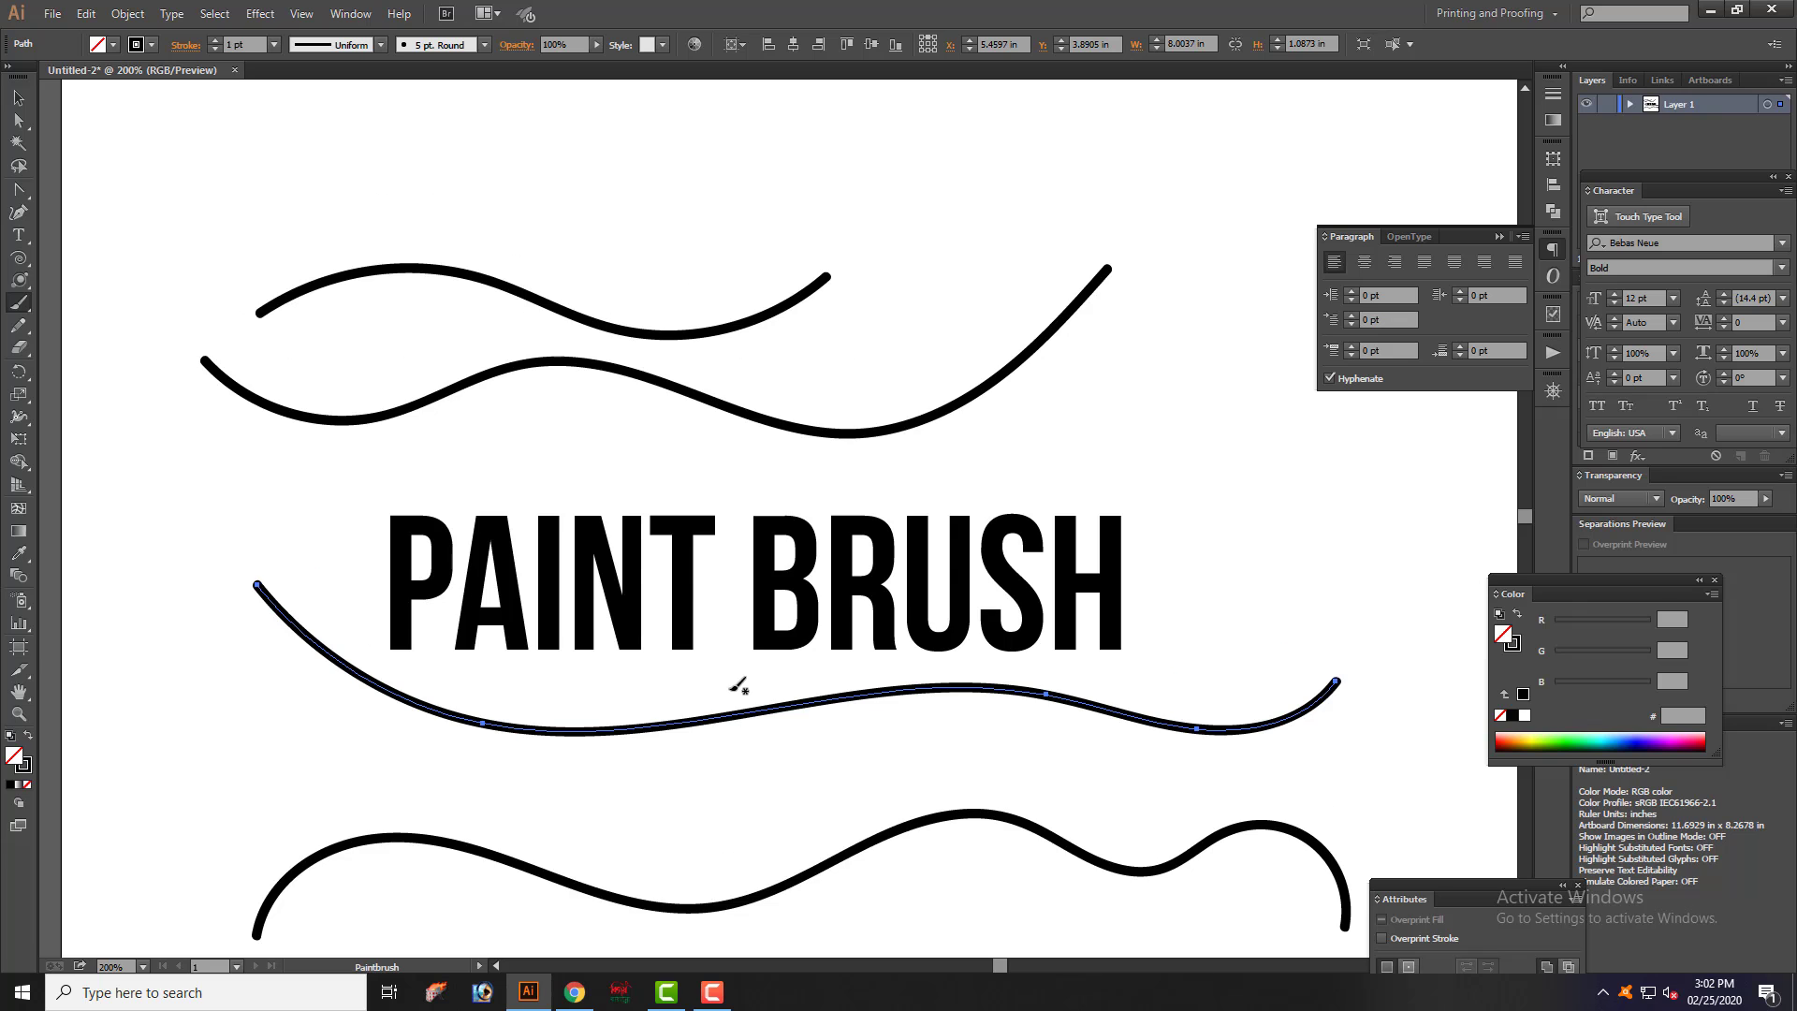
pyautogui.click(18, 97)
pyautogui.moveTo(229, 140); pyautogui.dragTo(970, 894)
pyautogui.moveTo(774, 597); pyautogui.dragTo(1144, 531)
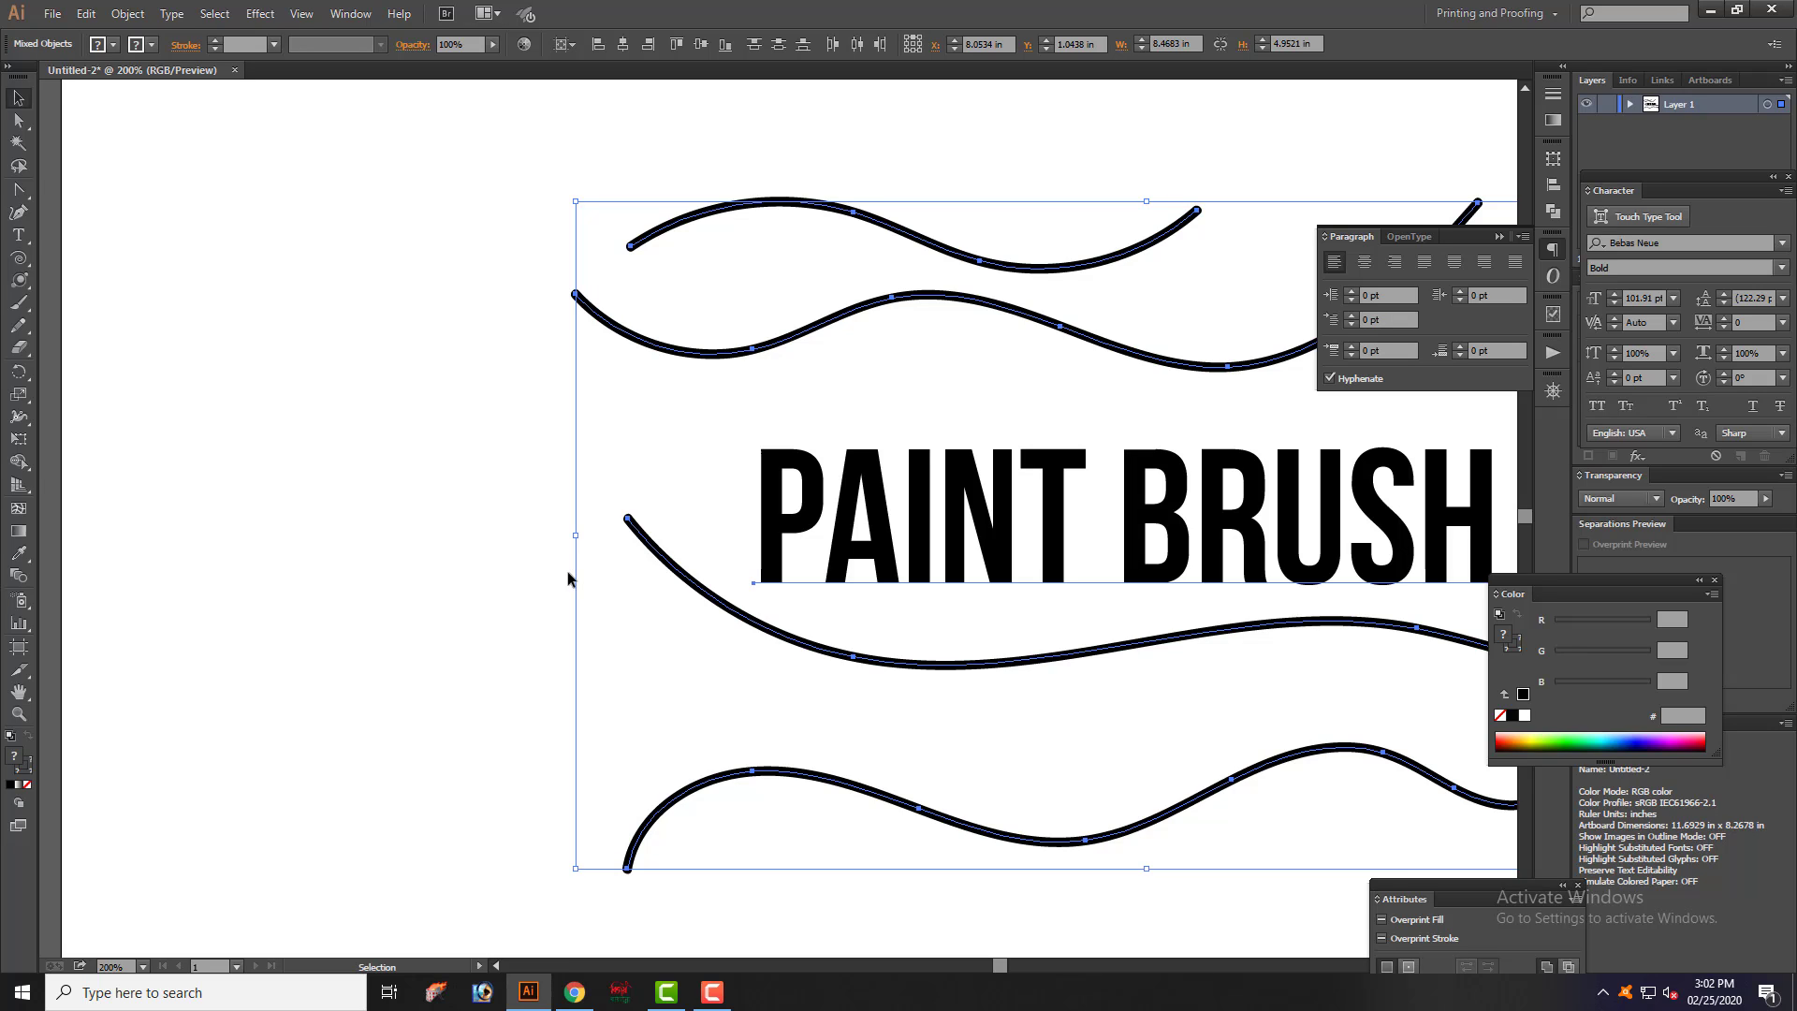
pyautogui.click(387, 506)
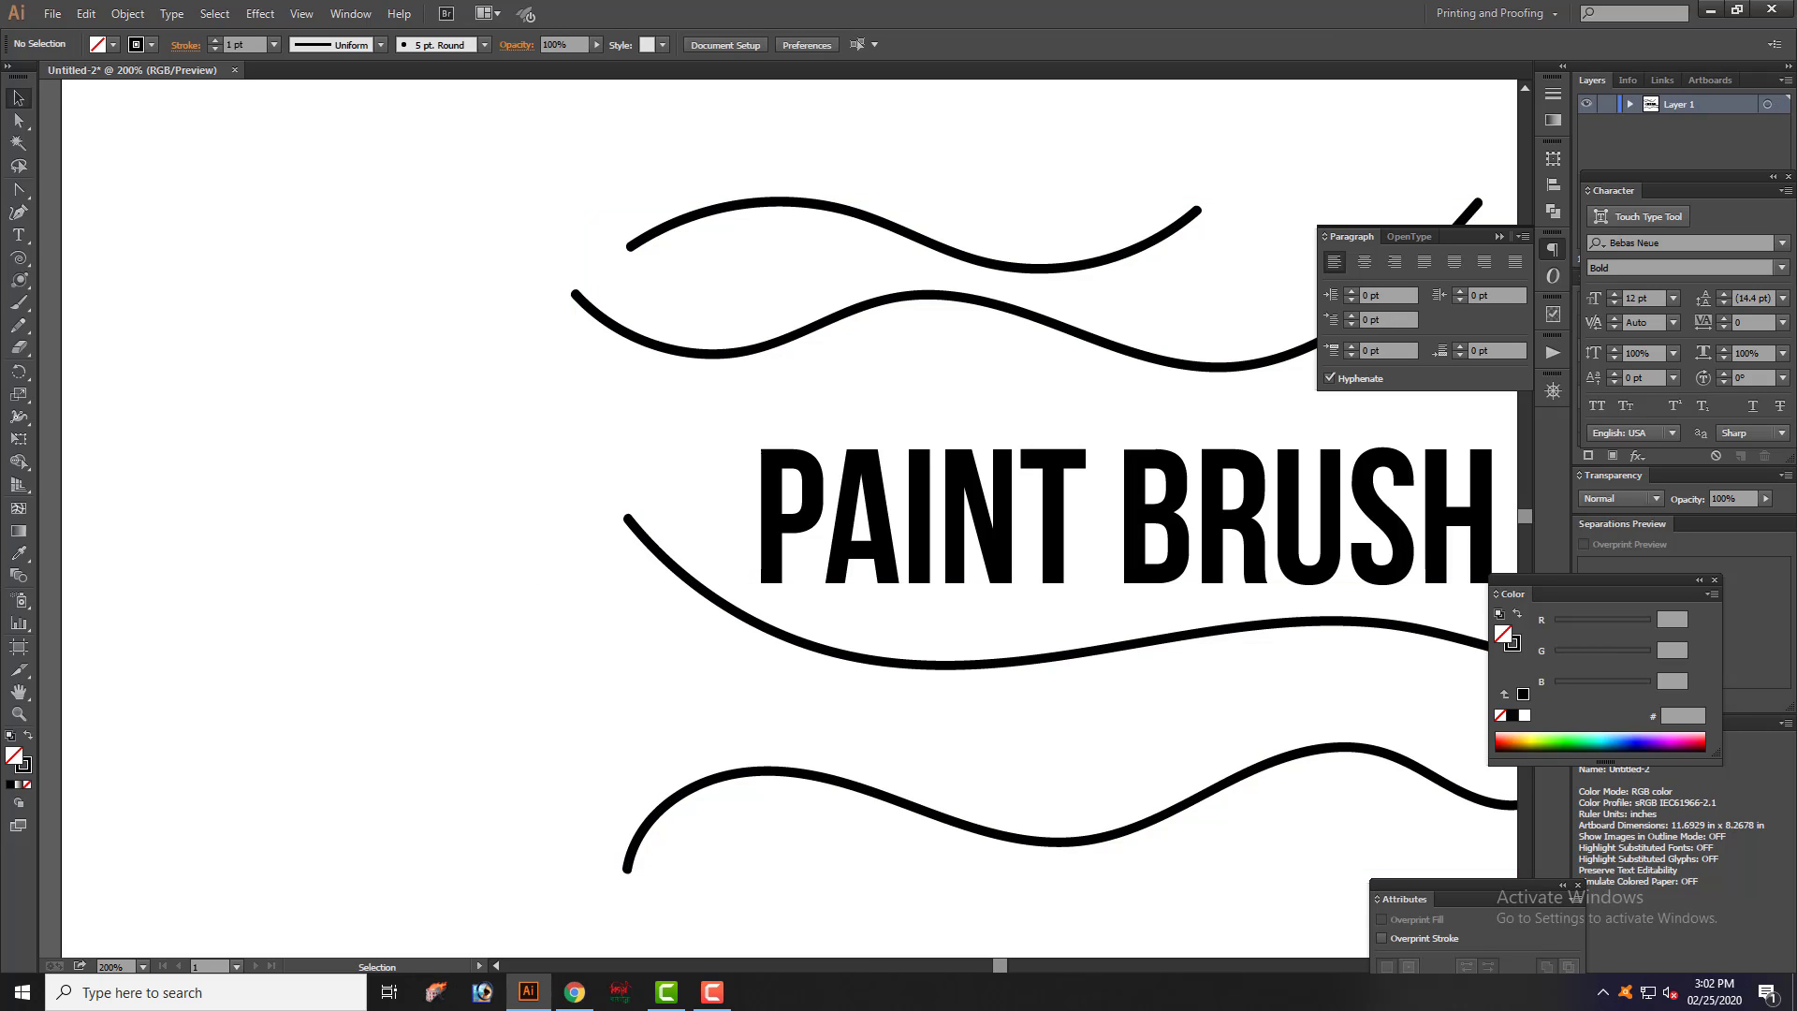
# - Paint a U-shaped curve with the Paintbrush tool in the empty upper-left area of the artboard
pyautogui.click(19, 303)
pyautogui.scroll(1, 374, 375)
pyautogui.hscroll(-1, 374, 374)
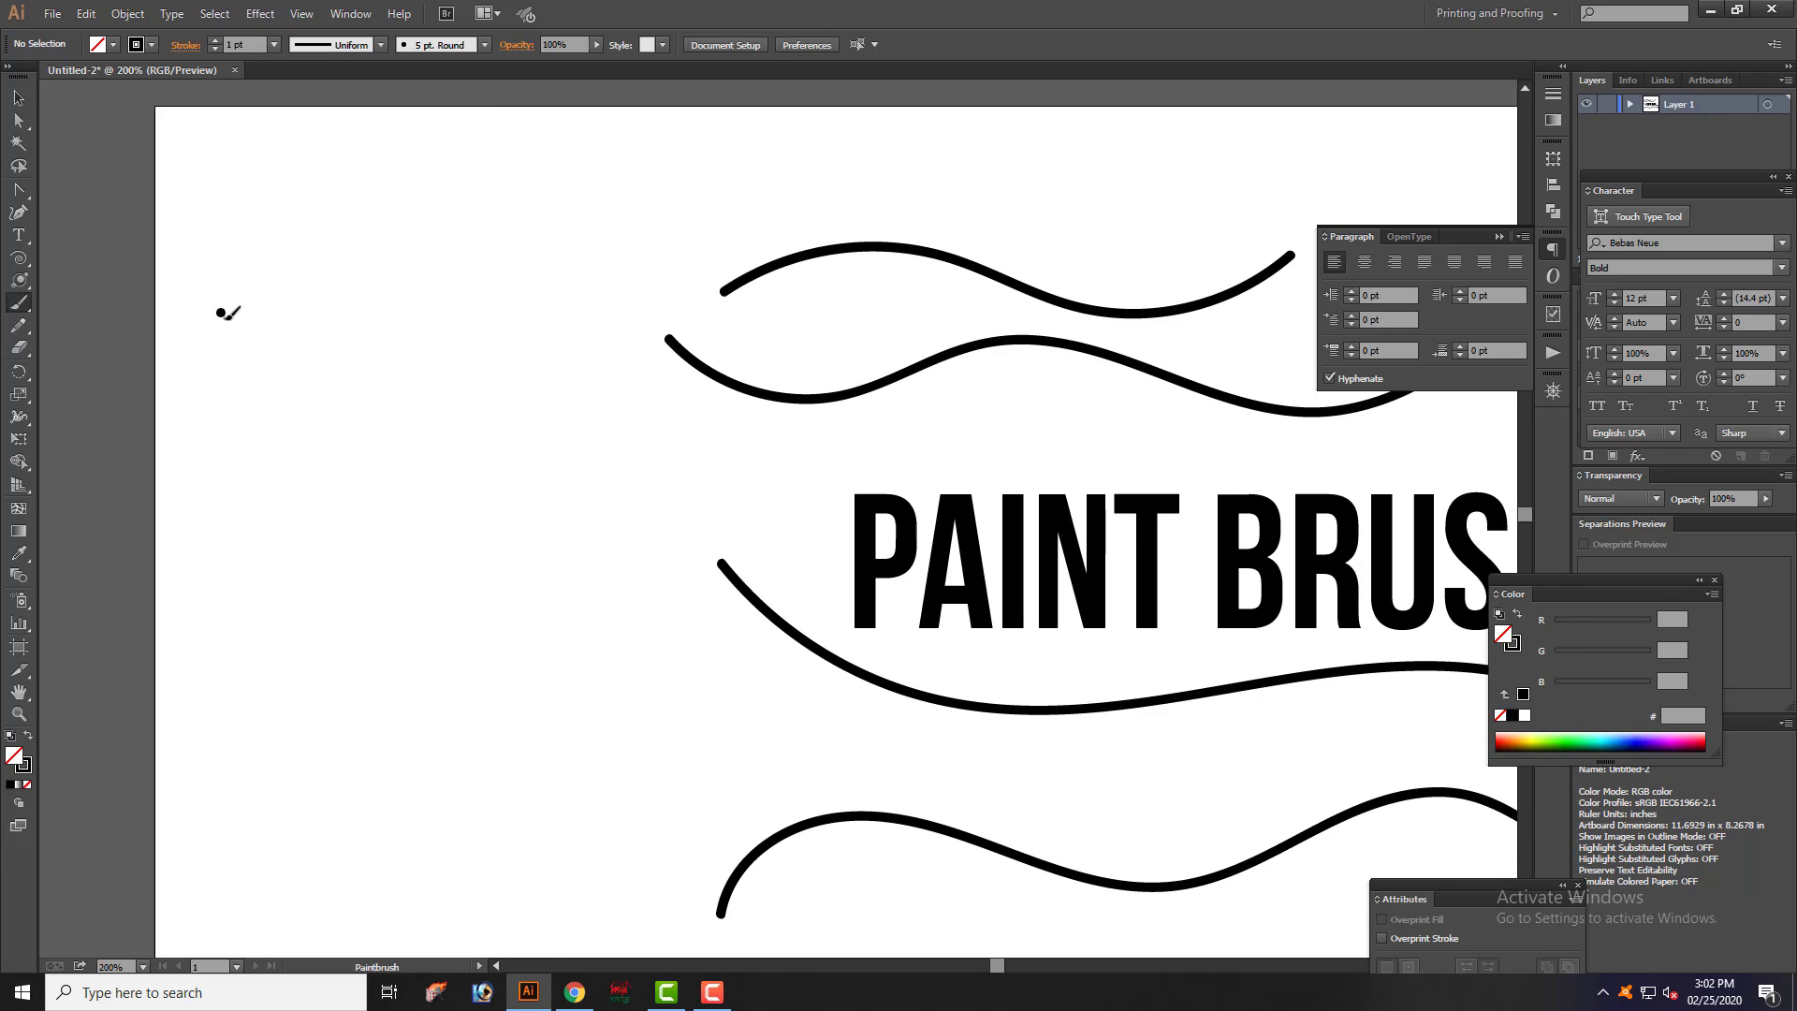
pyautogui.moveTo(221, 313)
pyautogui.mouseDown()
pyautogui.moveTo(398, 381)
pyautogui.moveTo(540, 337)
pyautogui.moveTo(658, 192)
pyautogui.mouseUp()
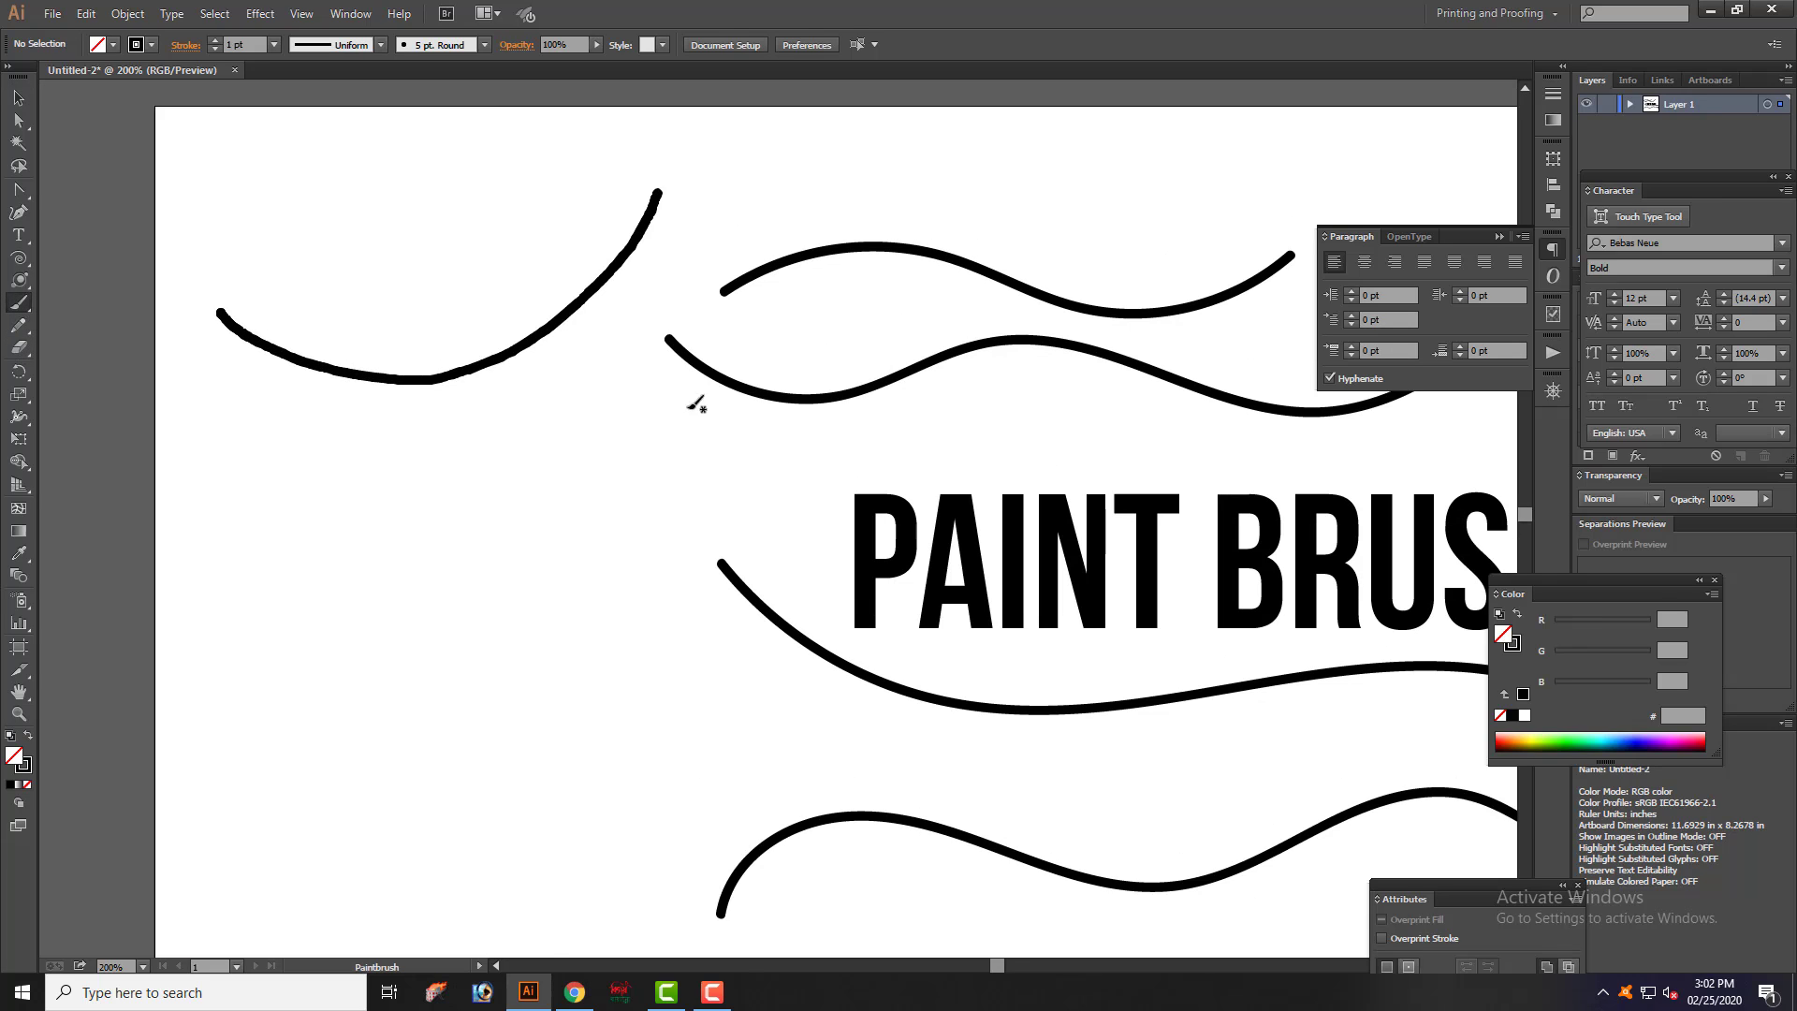
# - Paint a wavy stroke about 4.9 in wide and 1.3 in tall in the empty area beside the text, below the U-shaped curve
pyautogui.moveTo(650, 465); pyautogui.dragTo(746, 373)
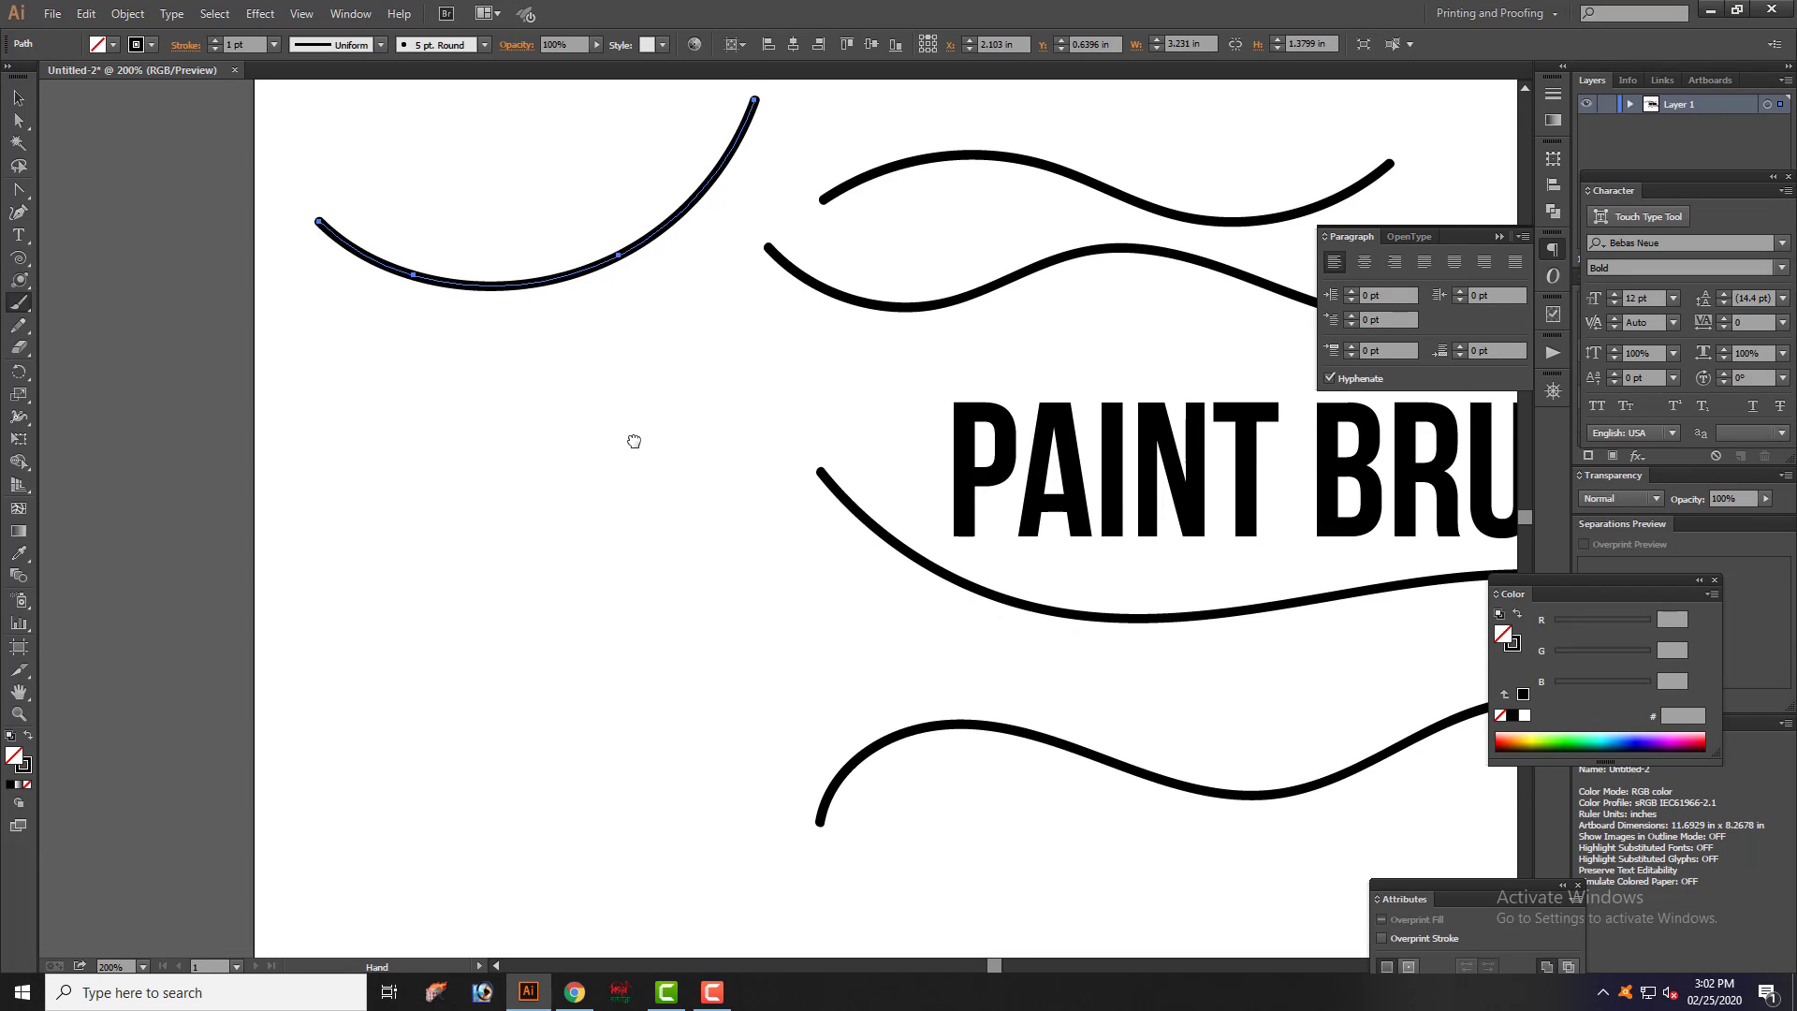
pyautogui.moveTo(634, 441); pyautogui.dragTo(615, 469)
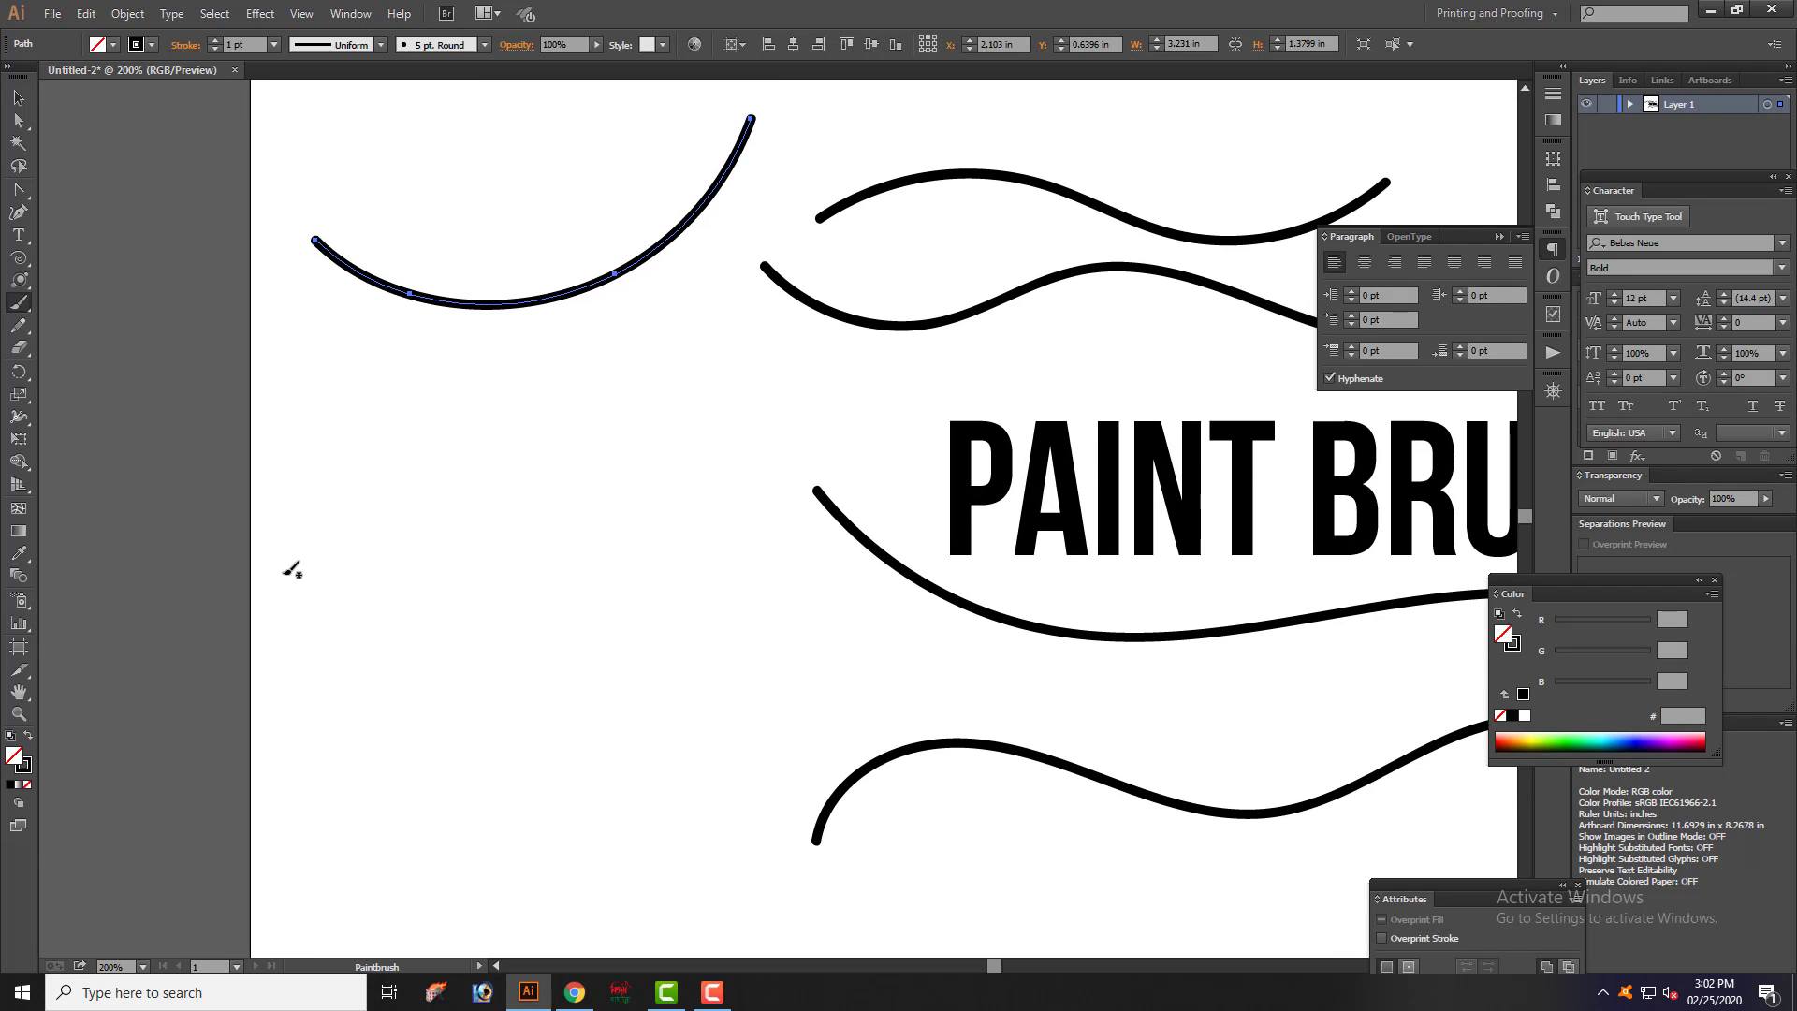
pyautogui.moveTo(282, 574)
pyautogui.mouseDown()
pyautogui.moveTo(305, 482)
pyautogui.moveTo(375, 436)
pyautogui.moveTo(463, 456)
pyautogui.moveTo(525, 511)
pyautogui.moveTo(618, 547)
pyautogui.moveTo(724, 529)
pyautogui.moveTo(749, 431)
pyautogui.moveTo(898, 408)
pyautogui.mouseUp()
pyautogui.hotkey('ctrl', '-')
pyautogui.hotkey('ctrl', '-')
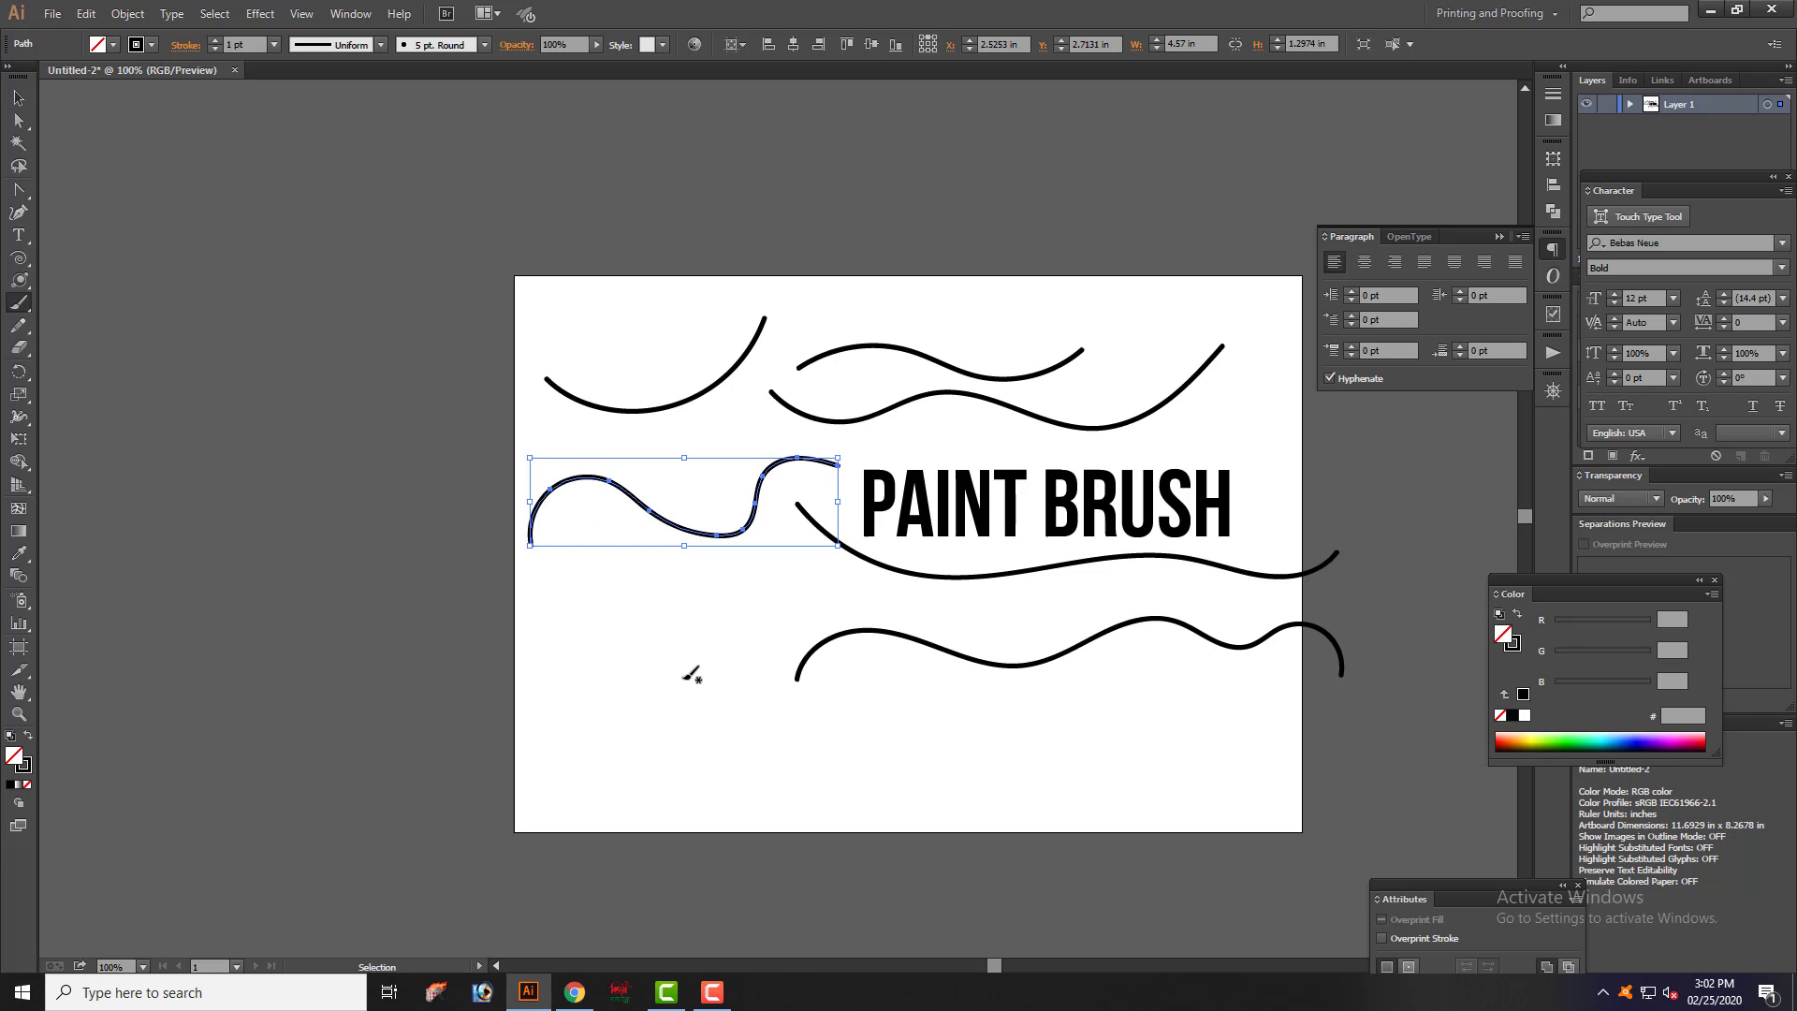
# - Paint another wavy stroke about 4.7 in wide and 0.7 in tall just below the previous one, and deselect it
pyautogui.scroll(-3, 594, 581)
pyautogui.hscroll(2, 593, 581)
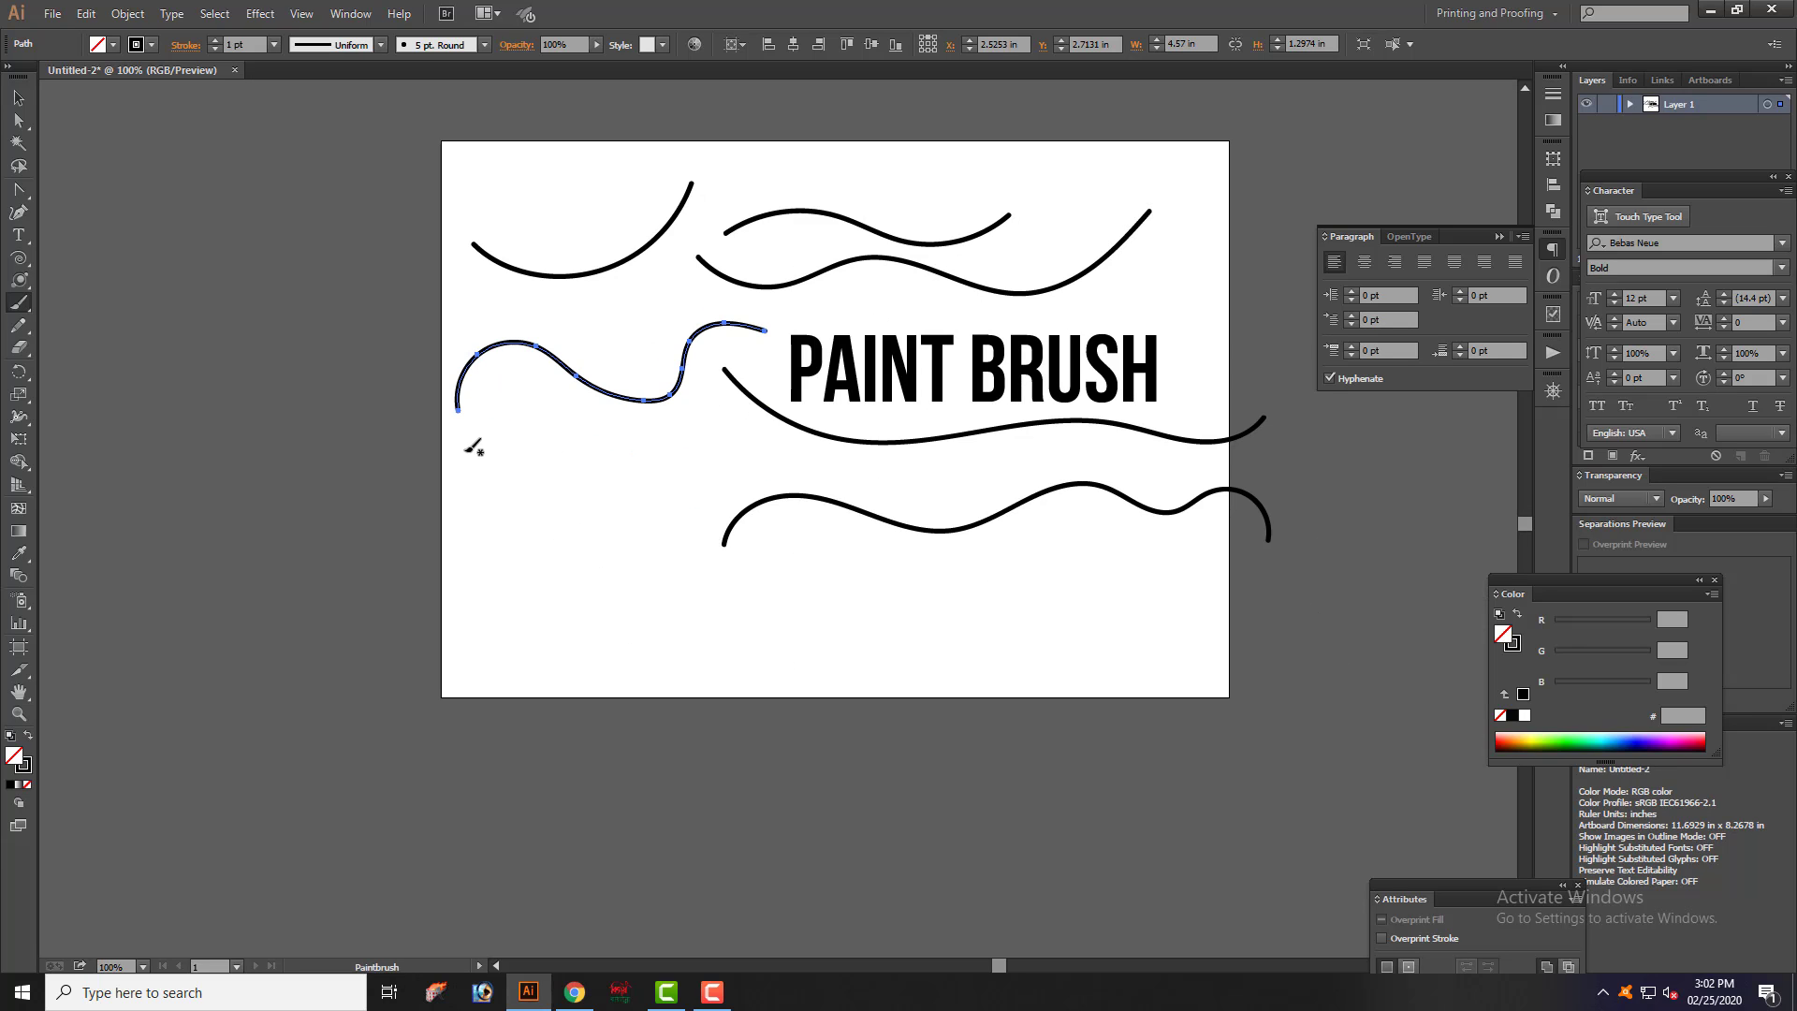
pyautogui.moveTo(464, 451)
pyautogui.mouseDown()
pyautogui.moveTo(538, 482)
pyautogui.moveTo(667, 439)
pyautogui.moveTo(744, 470)
pyautogui.moveTo(789, 453)
pyautogui.mouseUp()
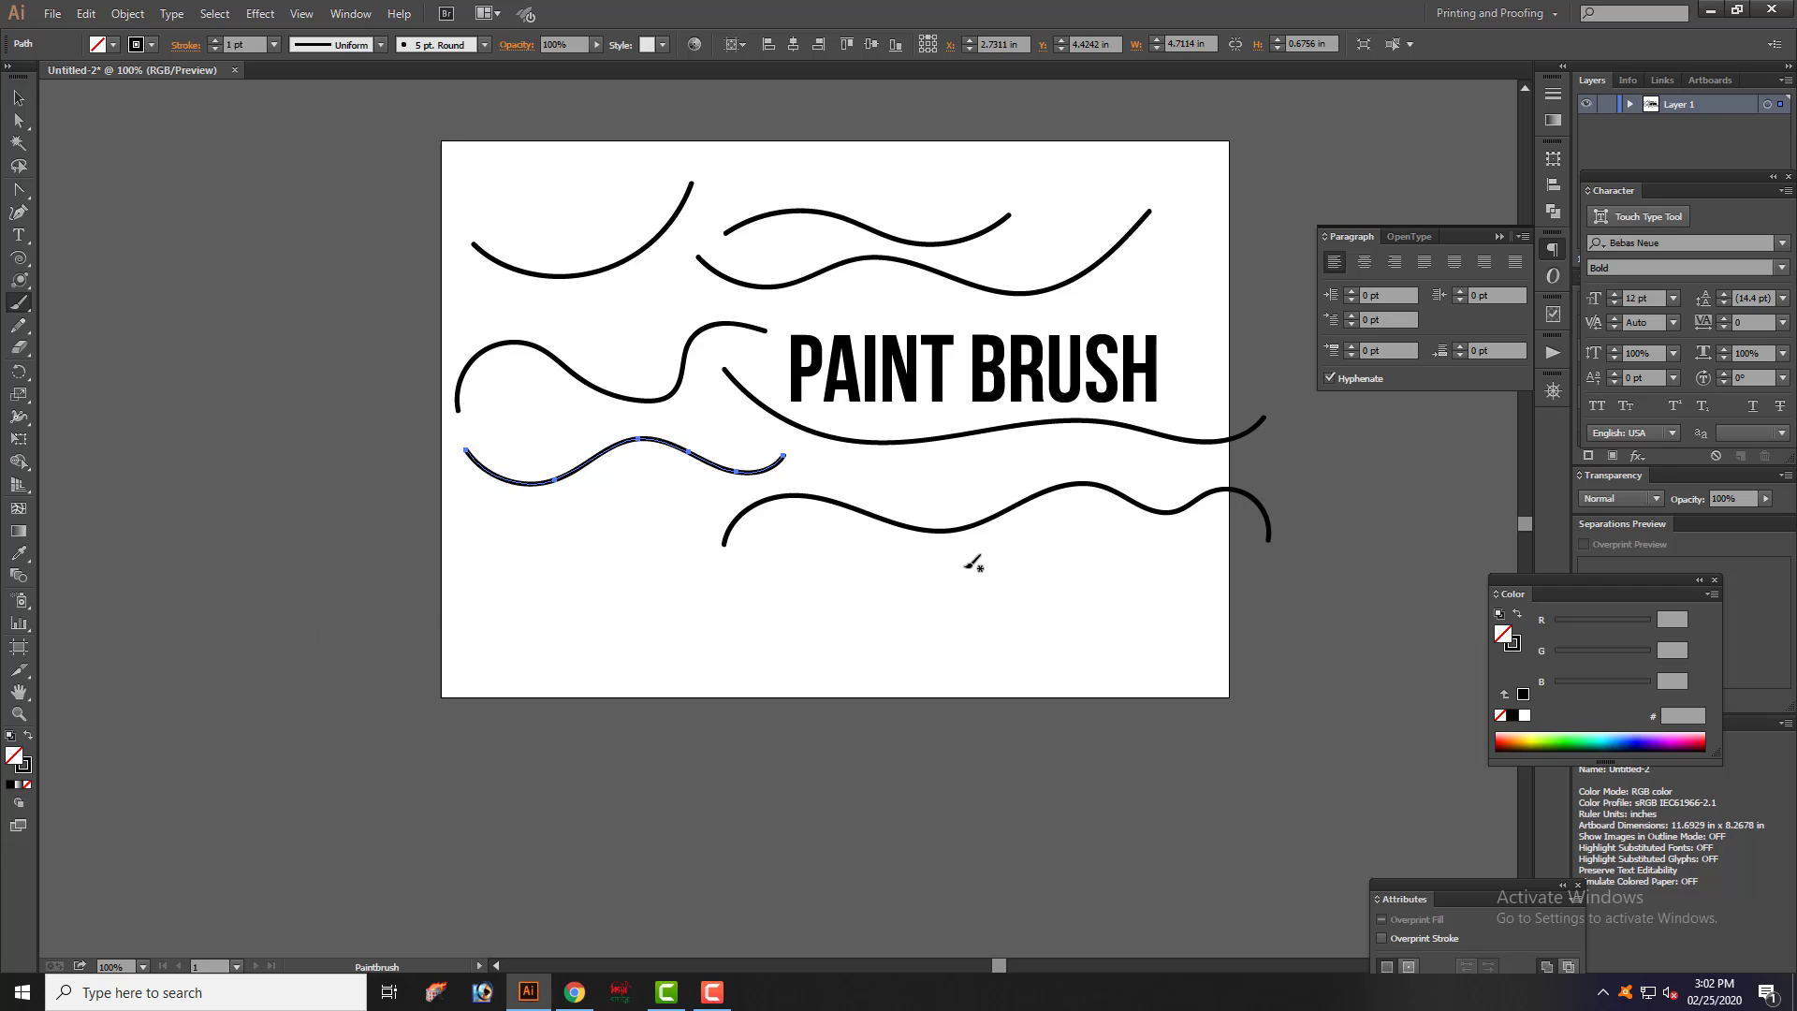
pyautogui.press('v')
pyautogui.click(1040, 582)
# - Move the U-shaped curve slightly up and to the left, and deselect it
pyautogui.press('space')
pyautogui.moveTo(871, 591); pyautogui.dragTo(790, 598)
pyautogui.hotkey('ctrl', '+')
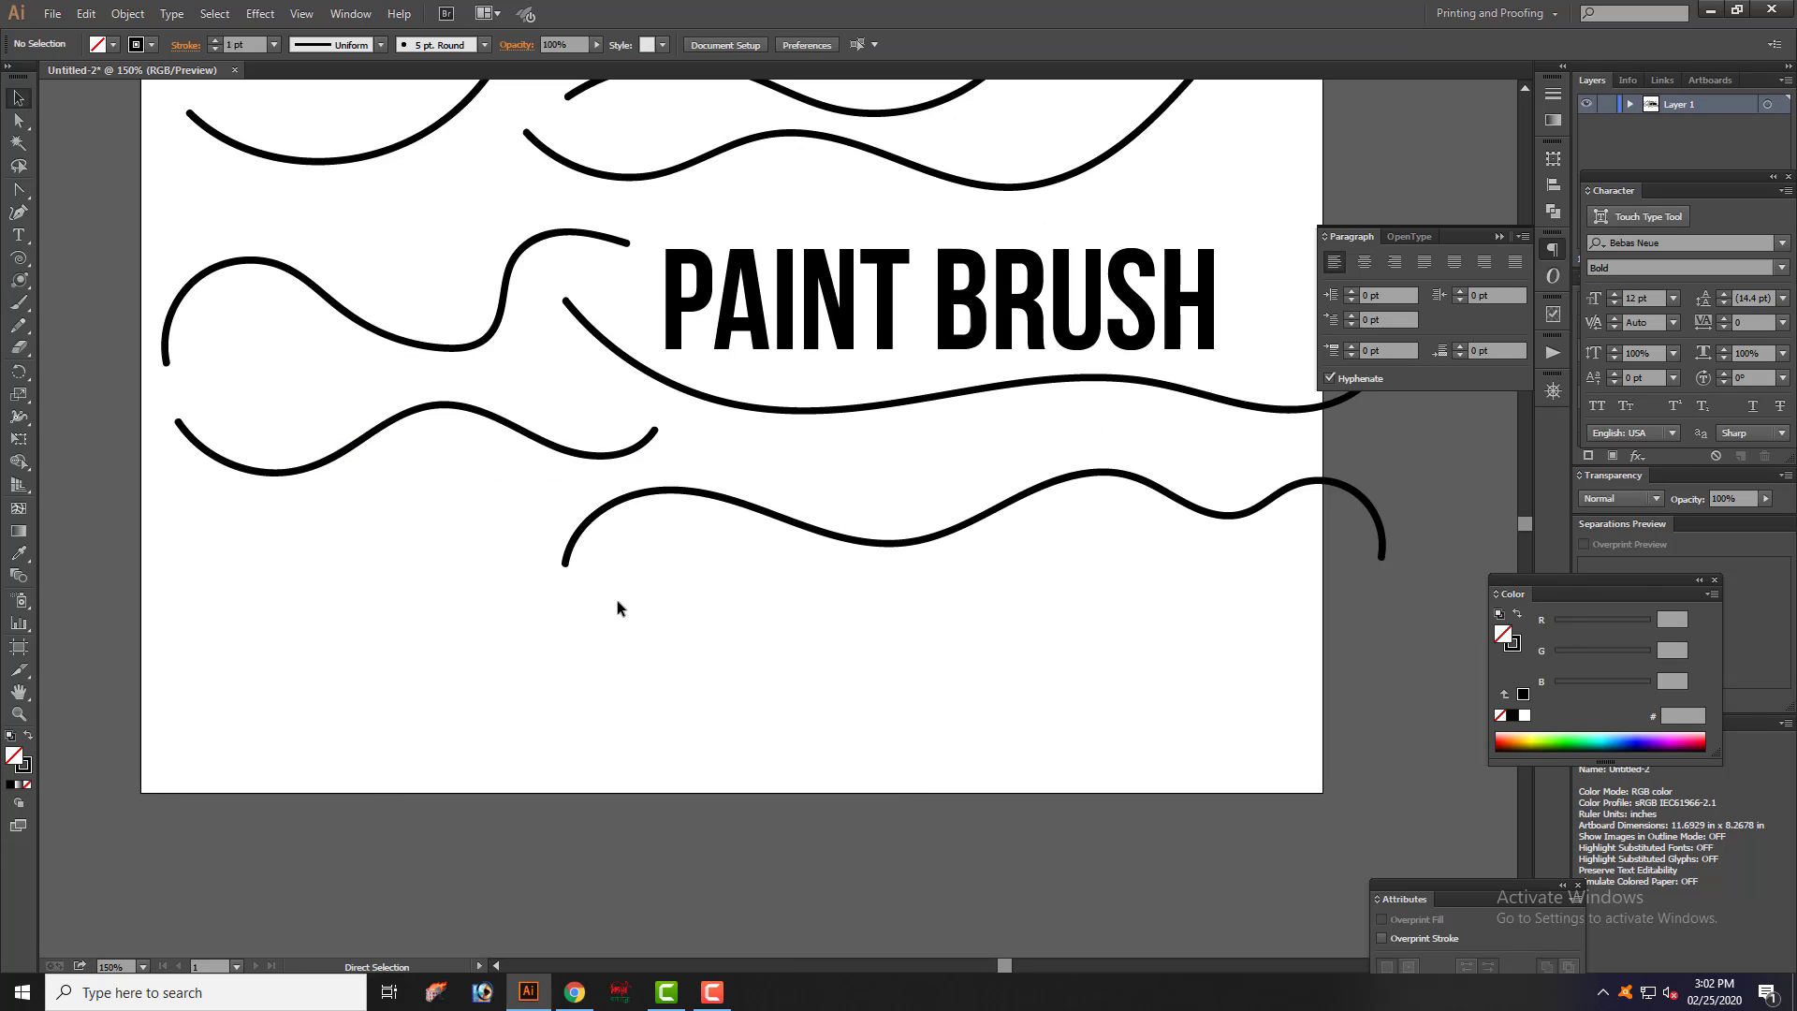
pyautogui.press('space')
pyautogui.moveTo(388, 571); pyautogui.dragTo(485, 705)
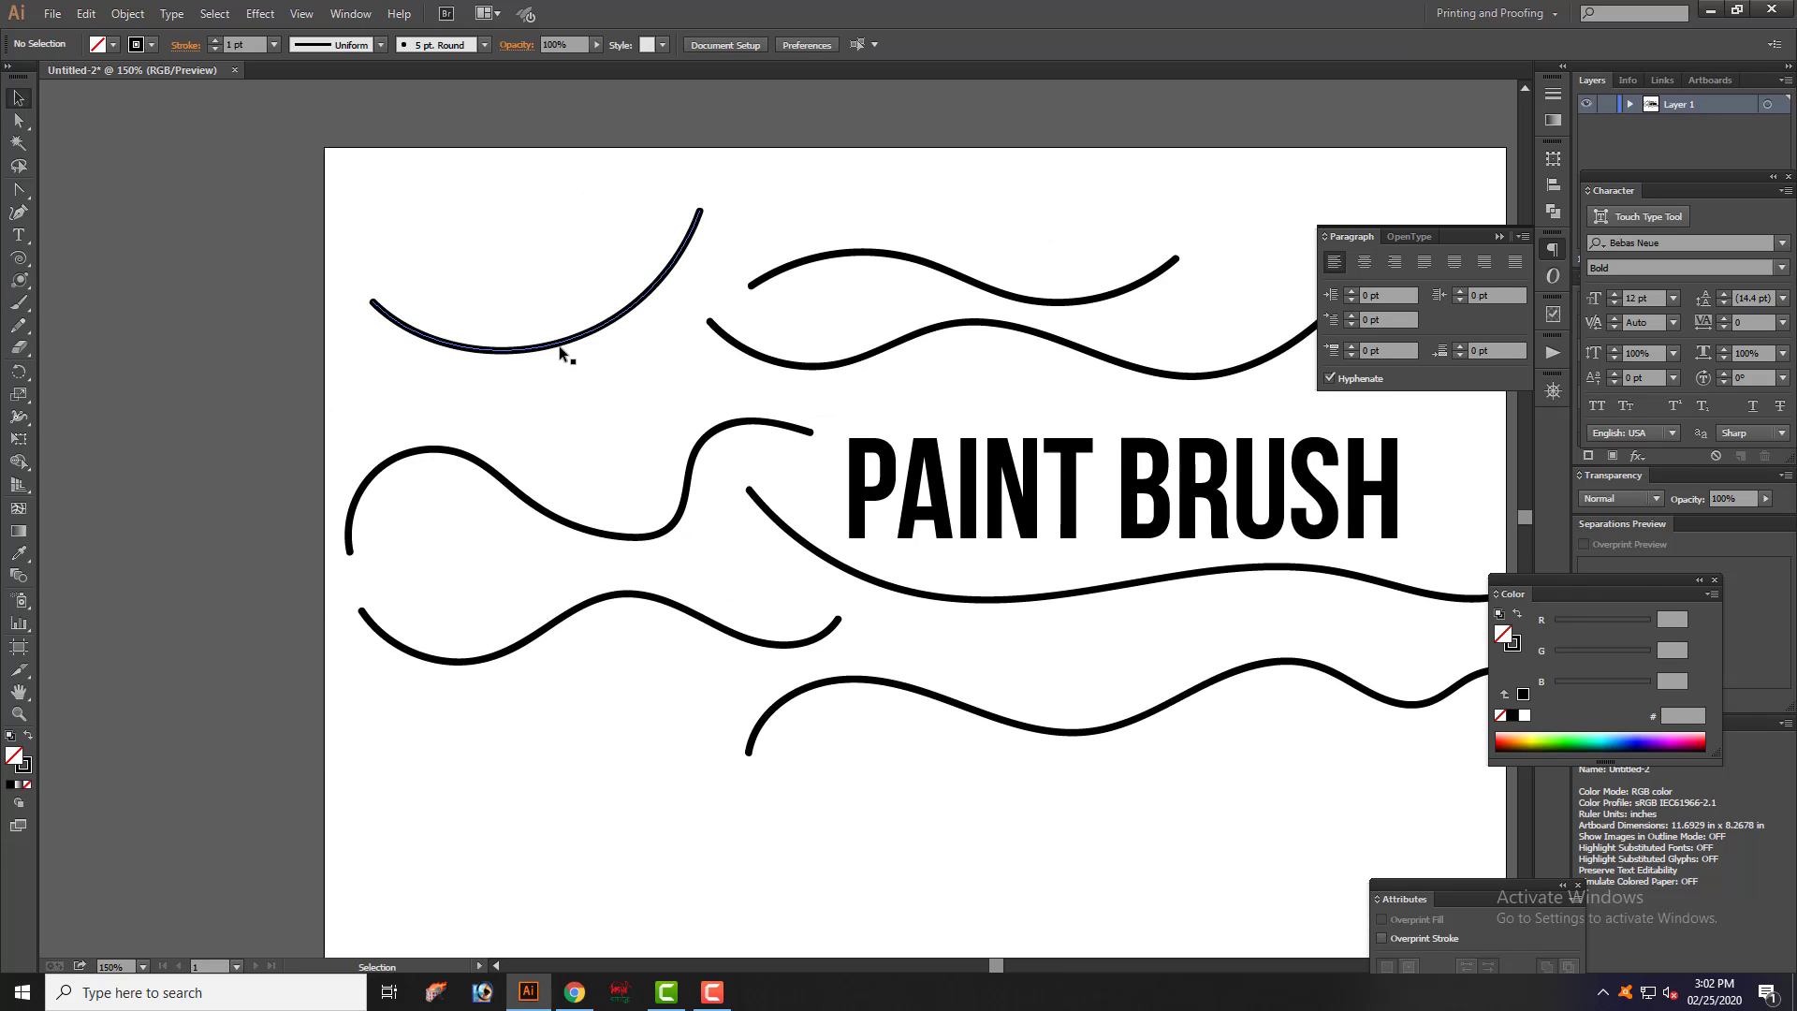
pyautogui.moveTo(562, 351); pyautogui.dragTo(686, 436)
pyautogui.click(610, 413)
# - Paint a shallow wavy stroke about 5.1 in wide and 0.5 in tall with the Paintbrush tool in the empty lower-left area of the artboard
pyautogui.press('space')
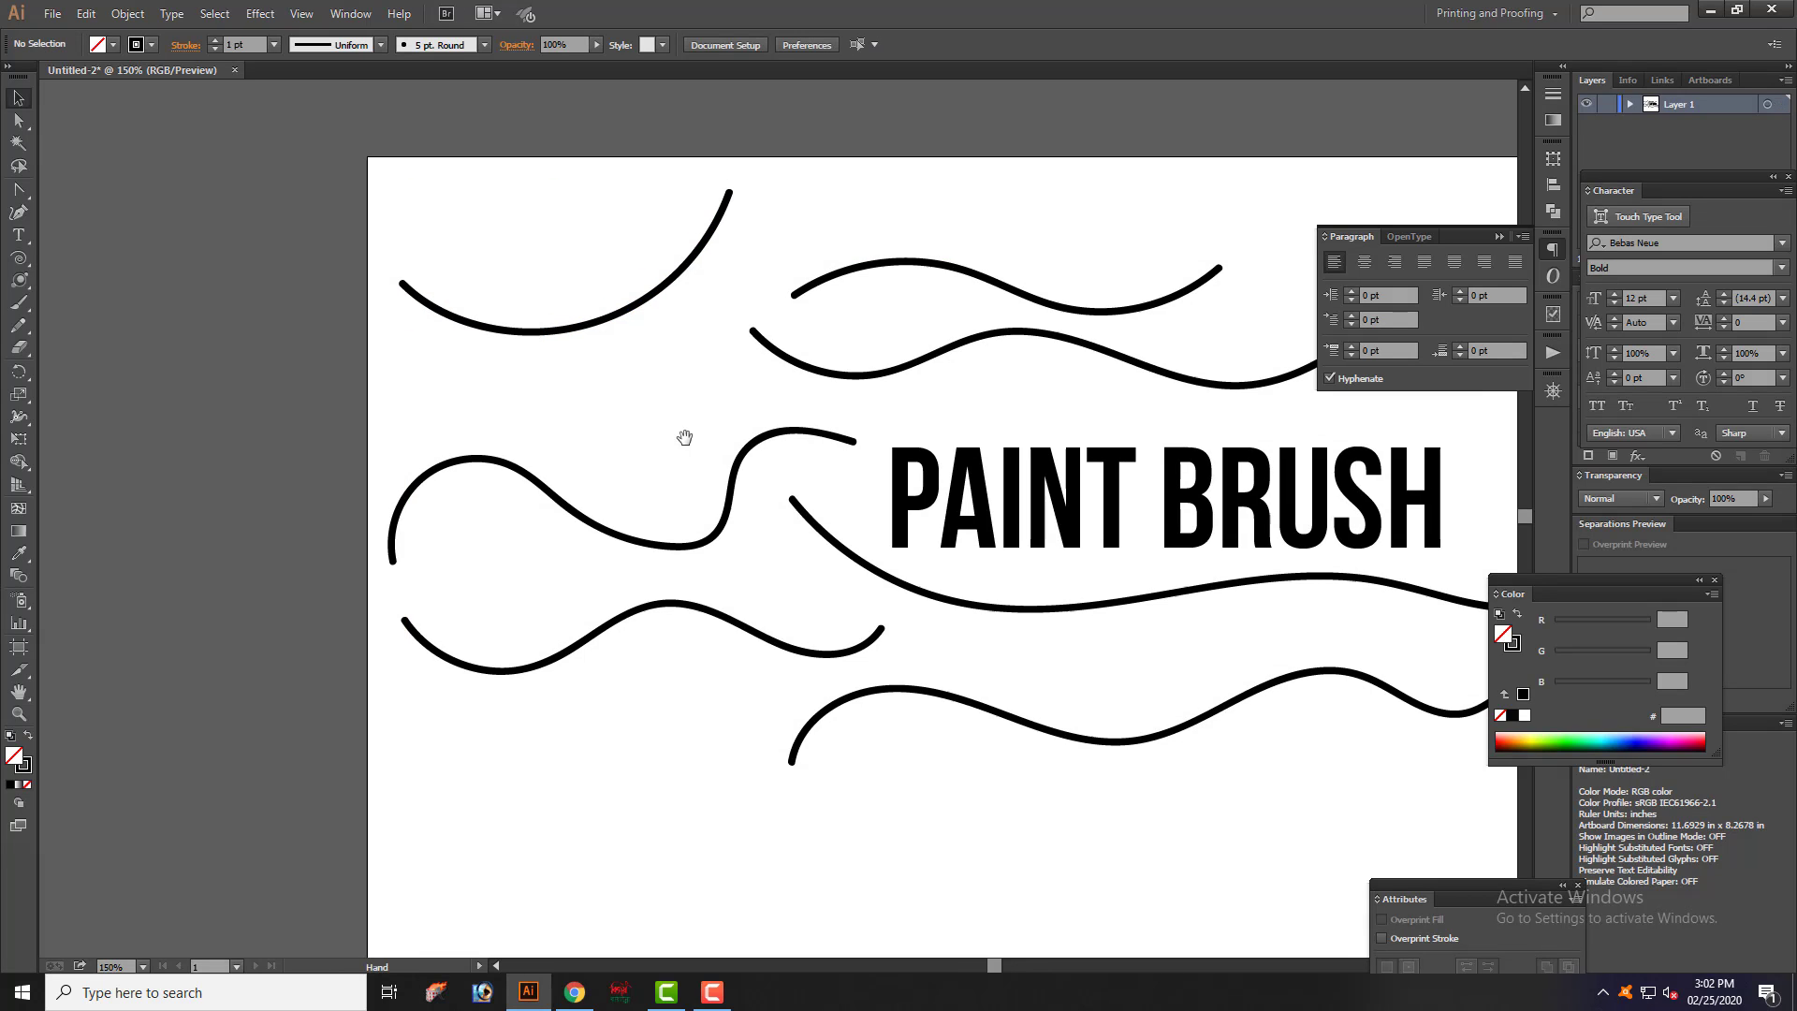
pyautogui.scroll(-5, 687, 558)
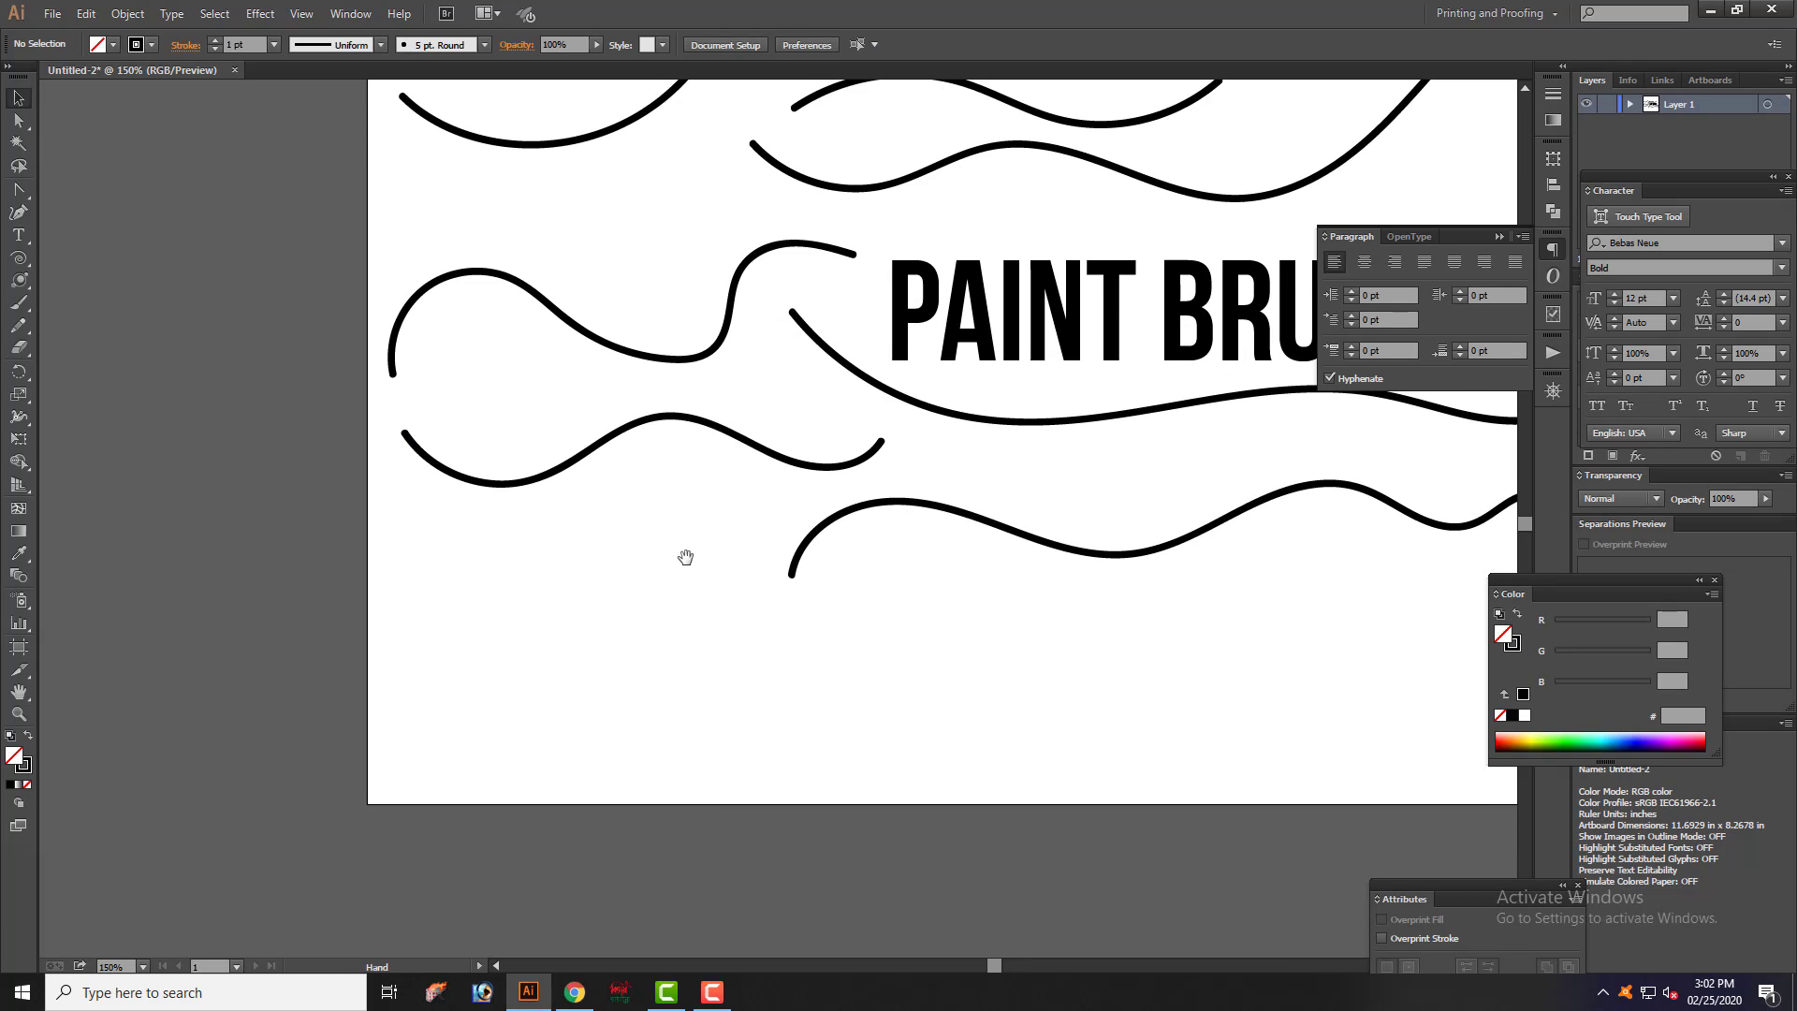
pyautogui.click(19, 216)
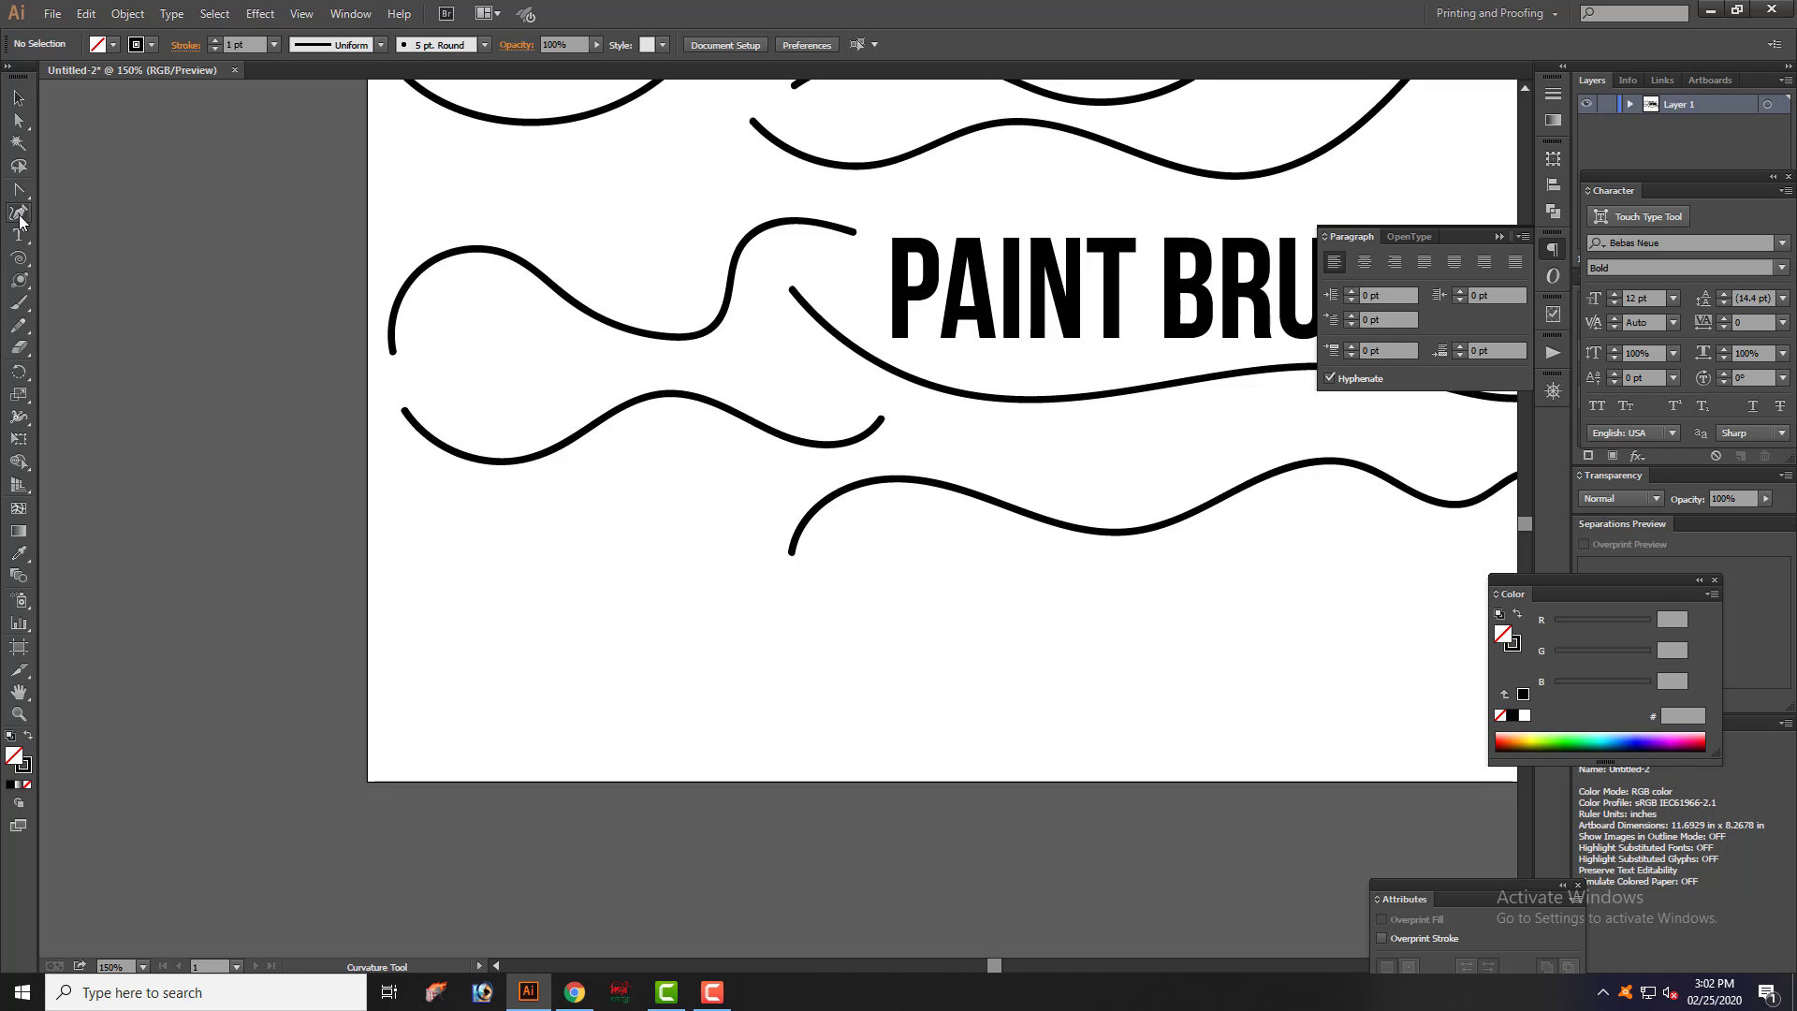
pyautogui.click(18, 302)
pyautogui.press('space')
pyautogui.moveTo(646, 660); pyautogui.dragTo(503, 572)
pyautogui.moveTo(315, 526)
pyautogui.mouseDown()
pyautogui.moveTo(404, 558)
pyautogui.moveTo(575, 515)
pyautogui.moveTo(700, 548)
pyautogui.moveTo(831, 549)
pyautogui.mouseUp()
# - Paint two interlocking curled strokes with the Blob Brush tool in the empty lower-right area of the artboard
pyautogui.press('space')
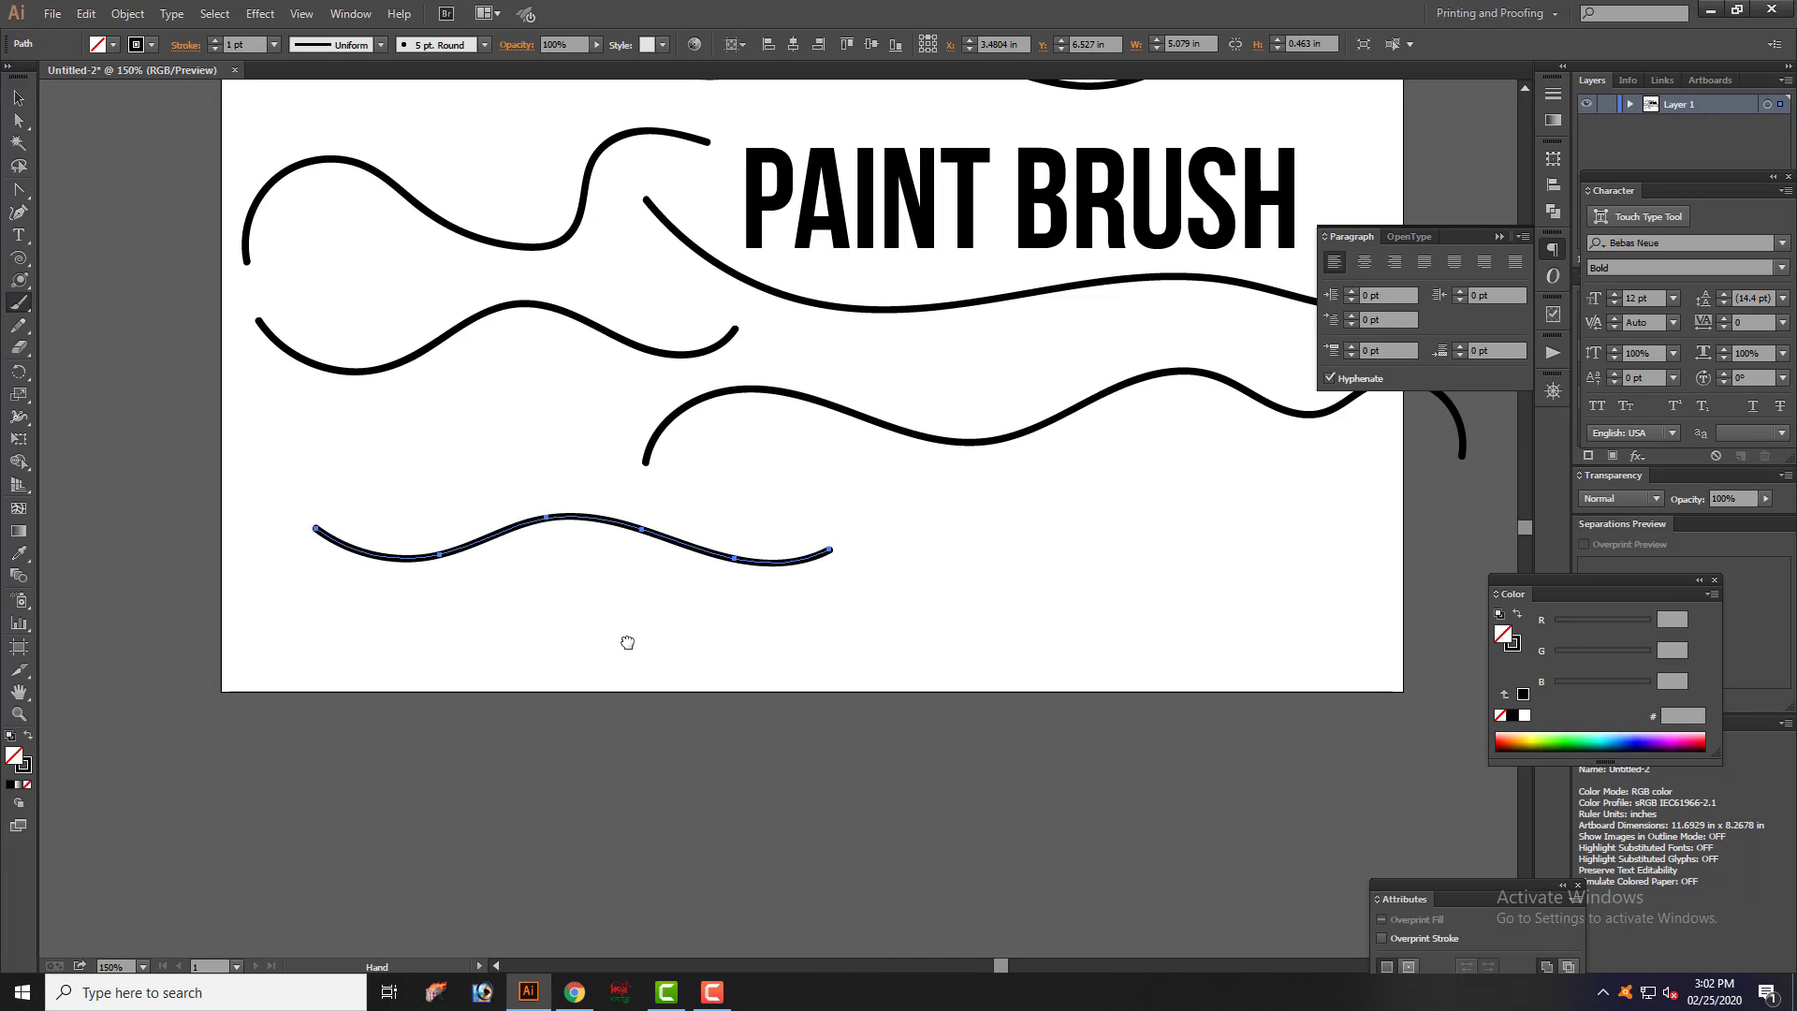
pyautogui.moveTo(674, 658); pyautogui.dragTo(368, 606)
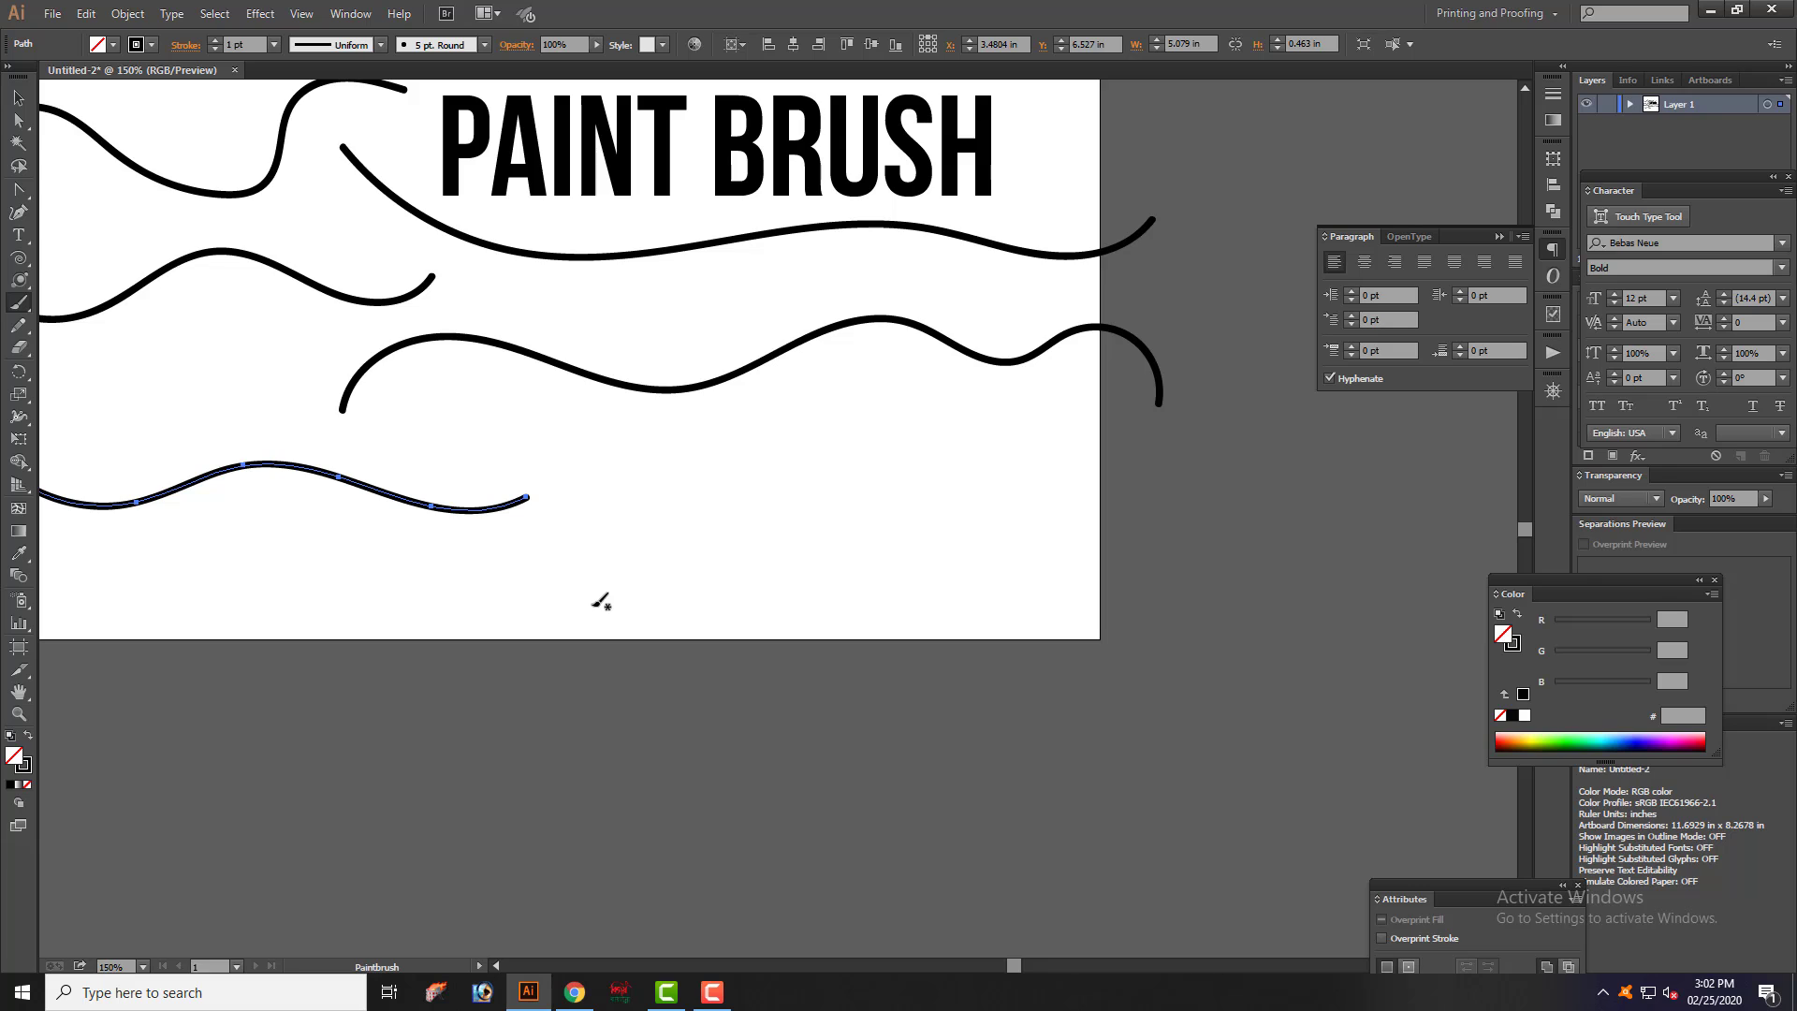
pyautogui.scroll(5, 600, 602)
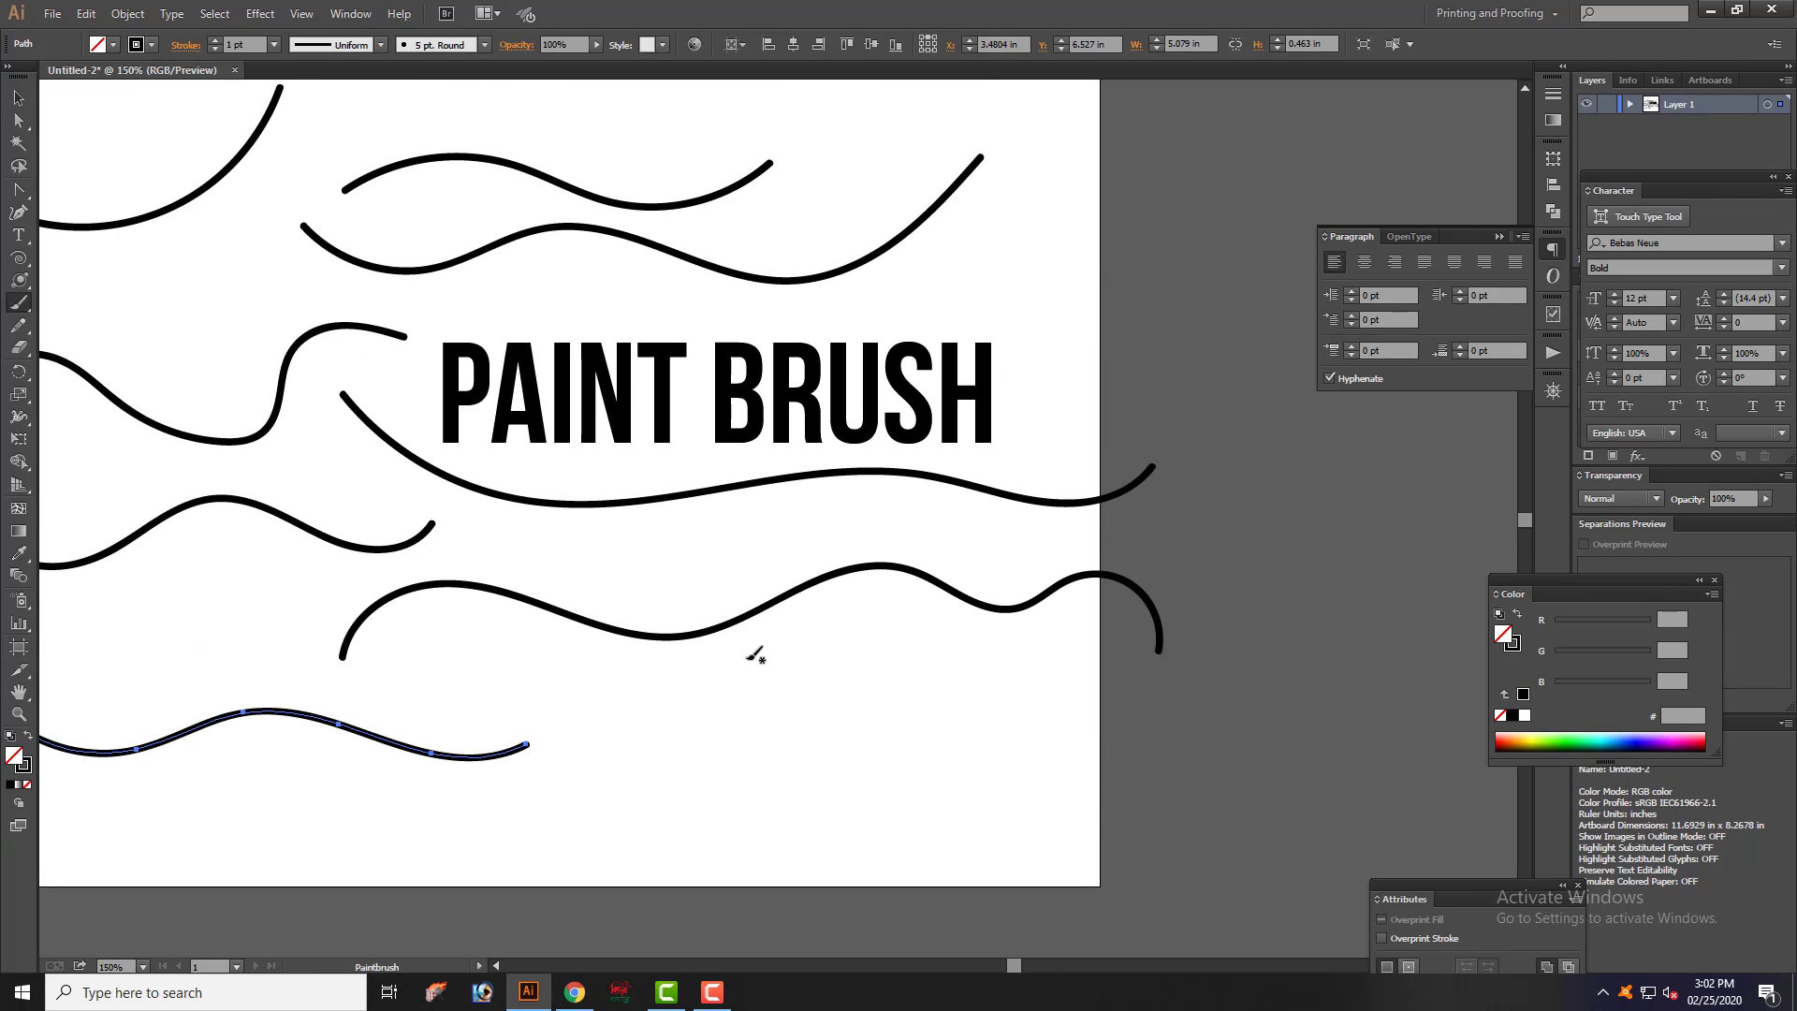
pyautogui.scroll(-1, 783, 651)
pyautogui.scroll(2, 665, 725)
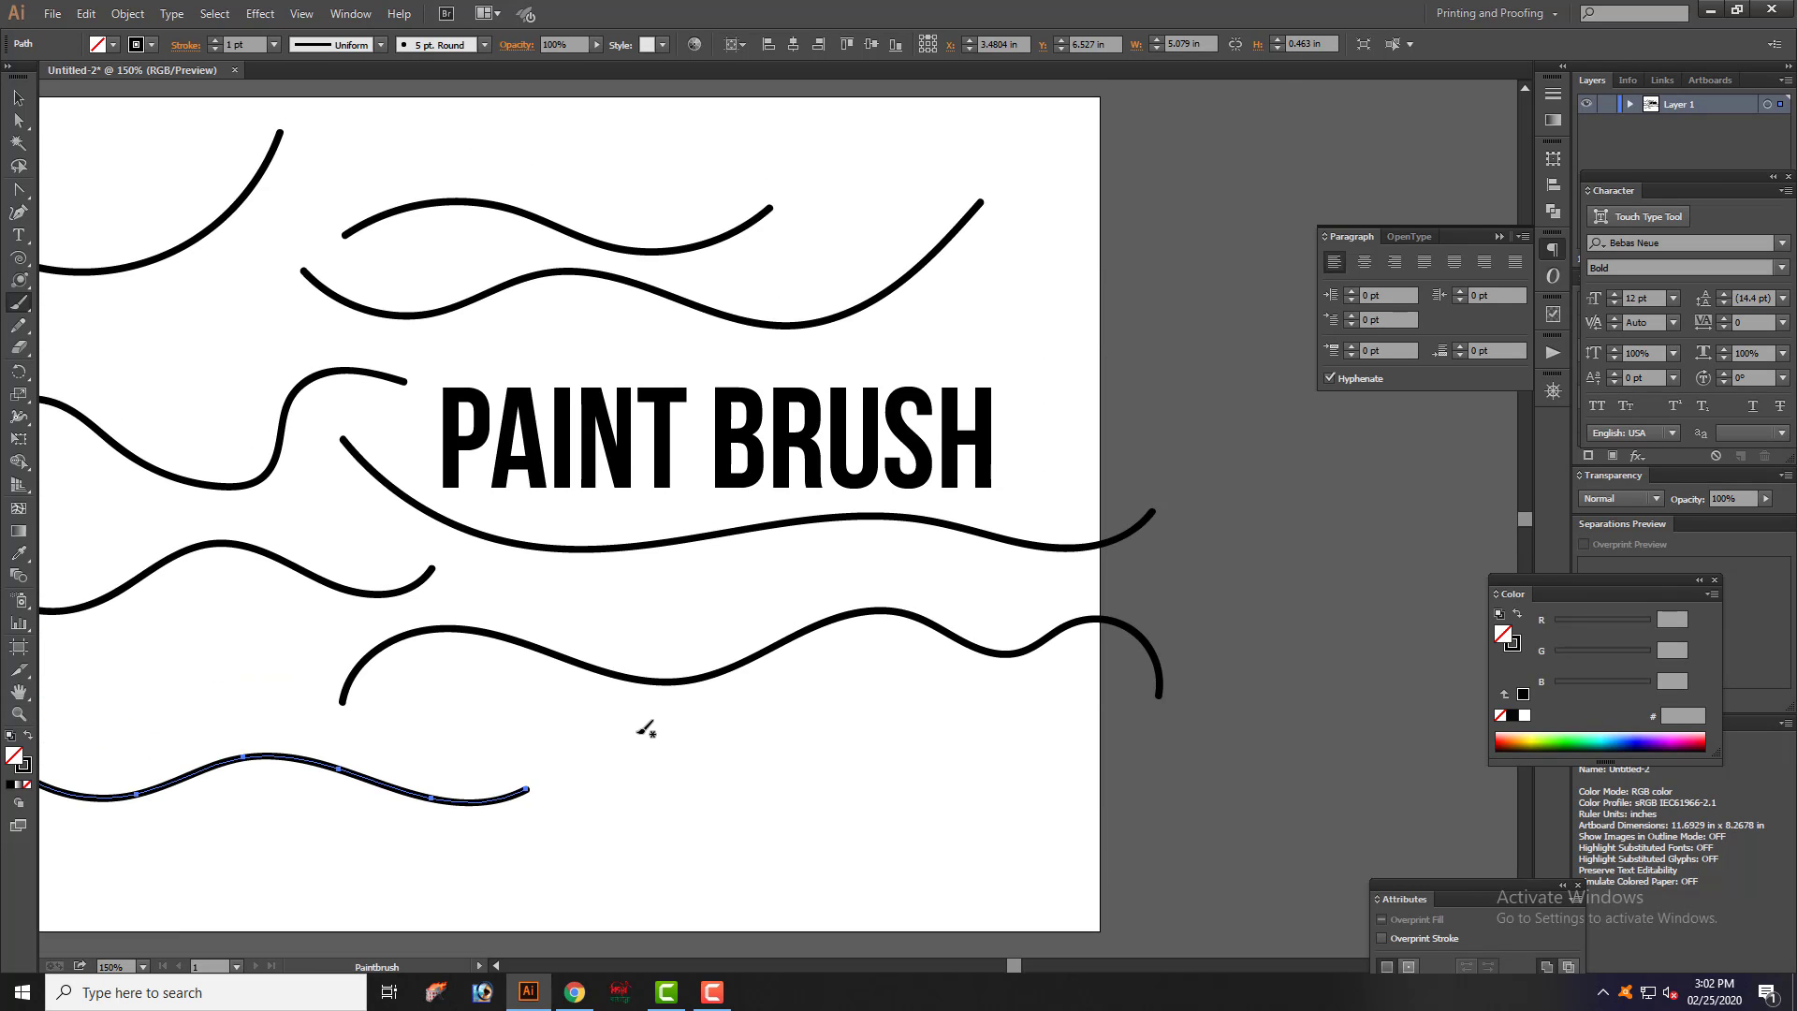
pyautogui.scroll(1, 645, 729)
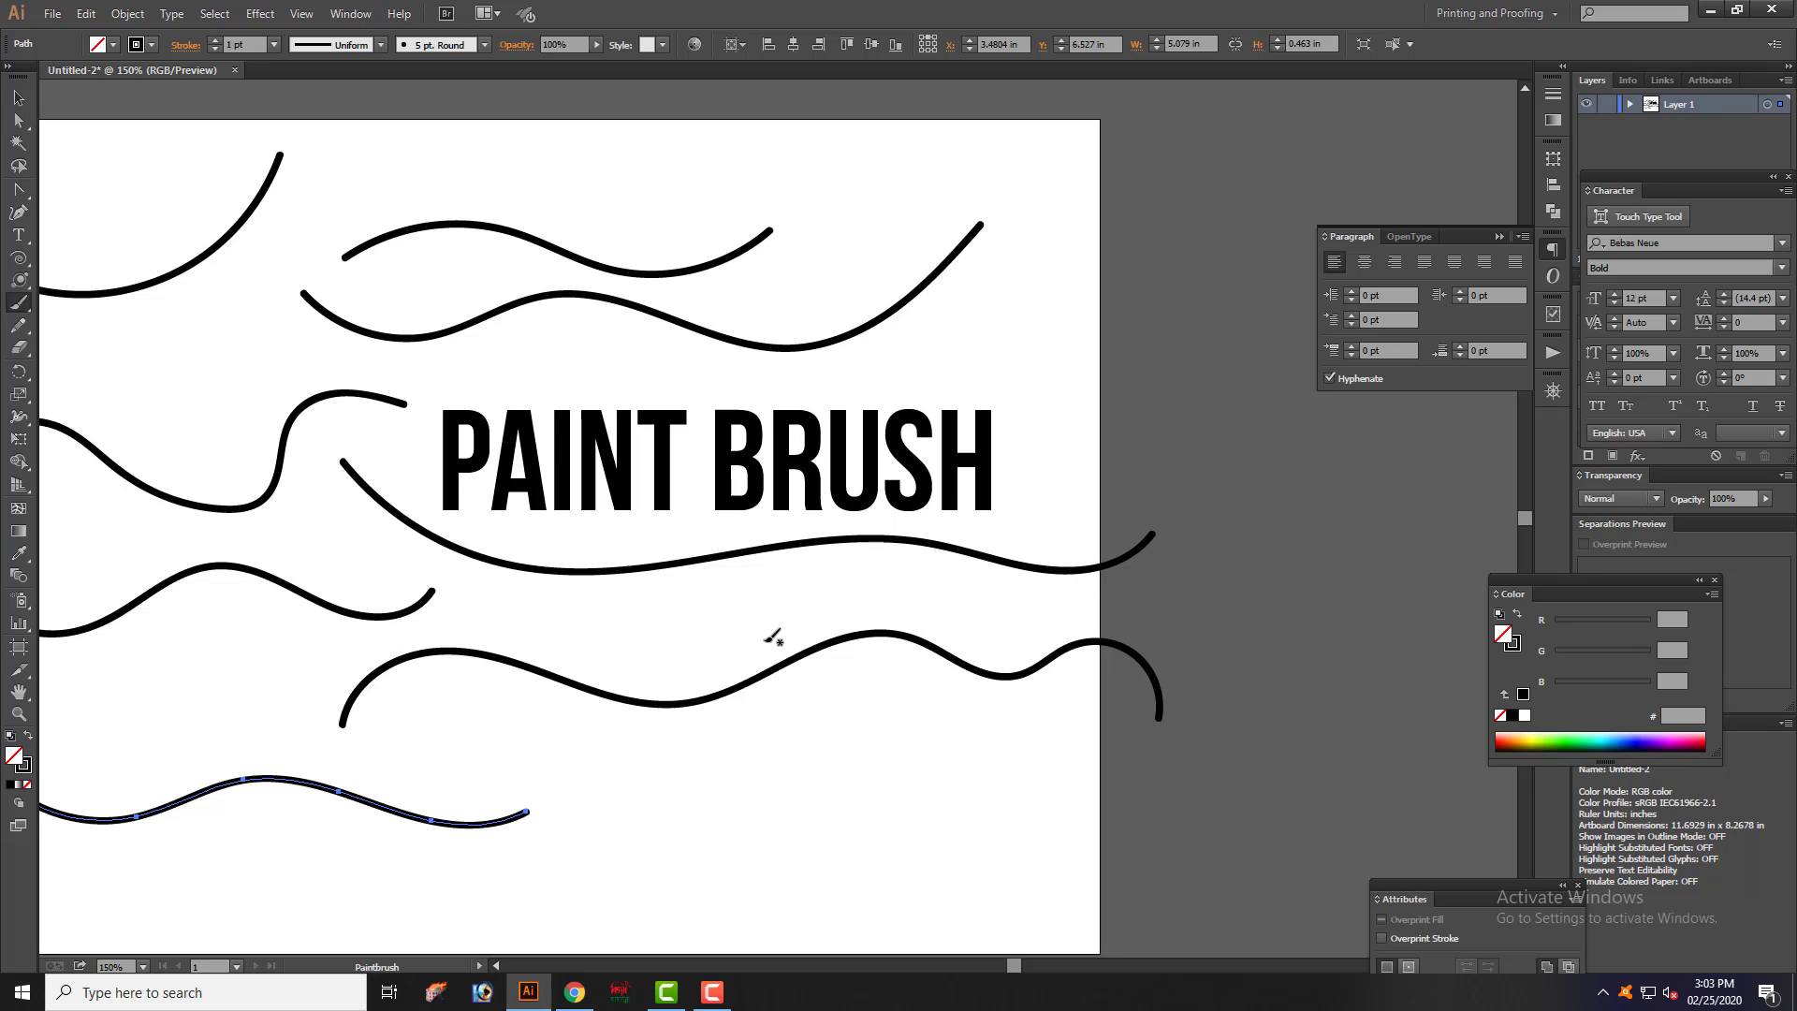
pyautogui.click(18, 303)
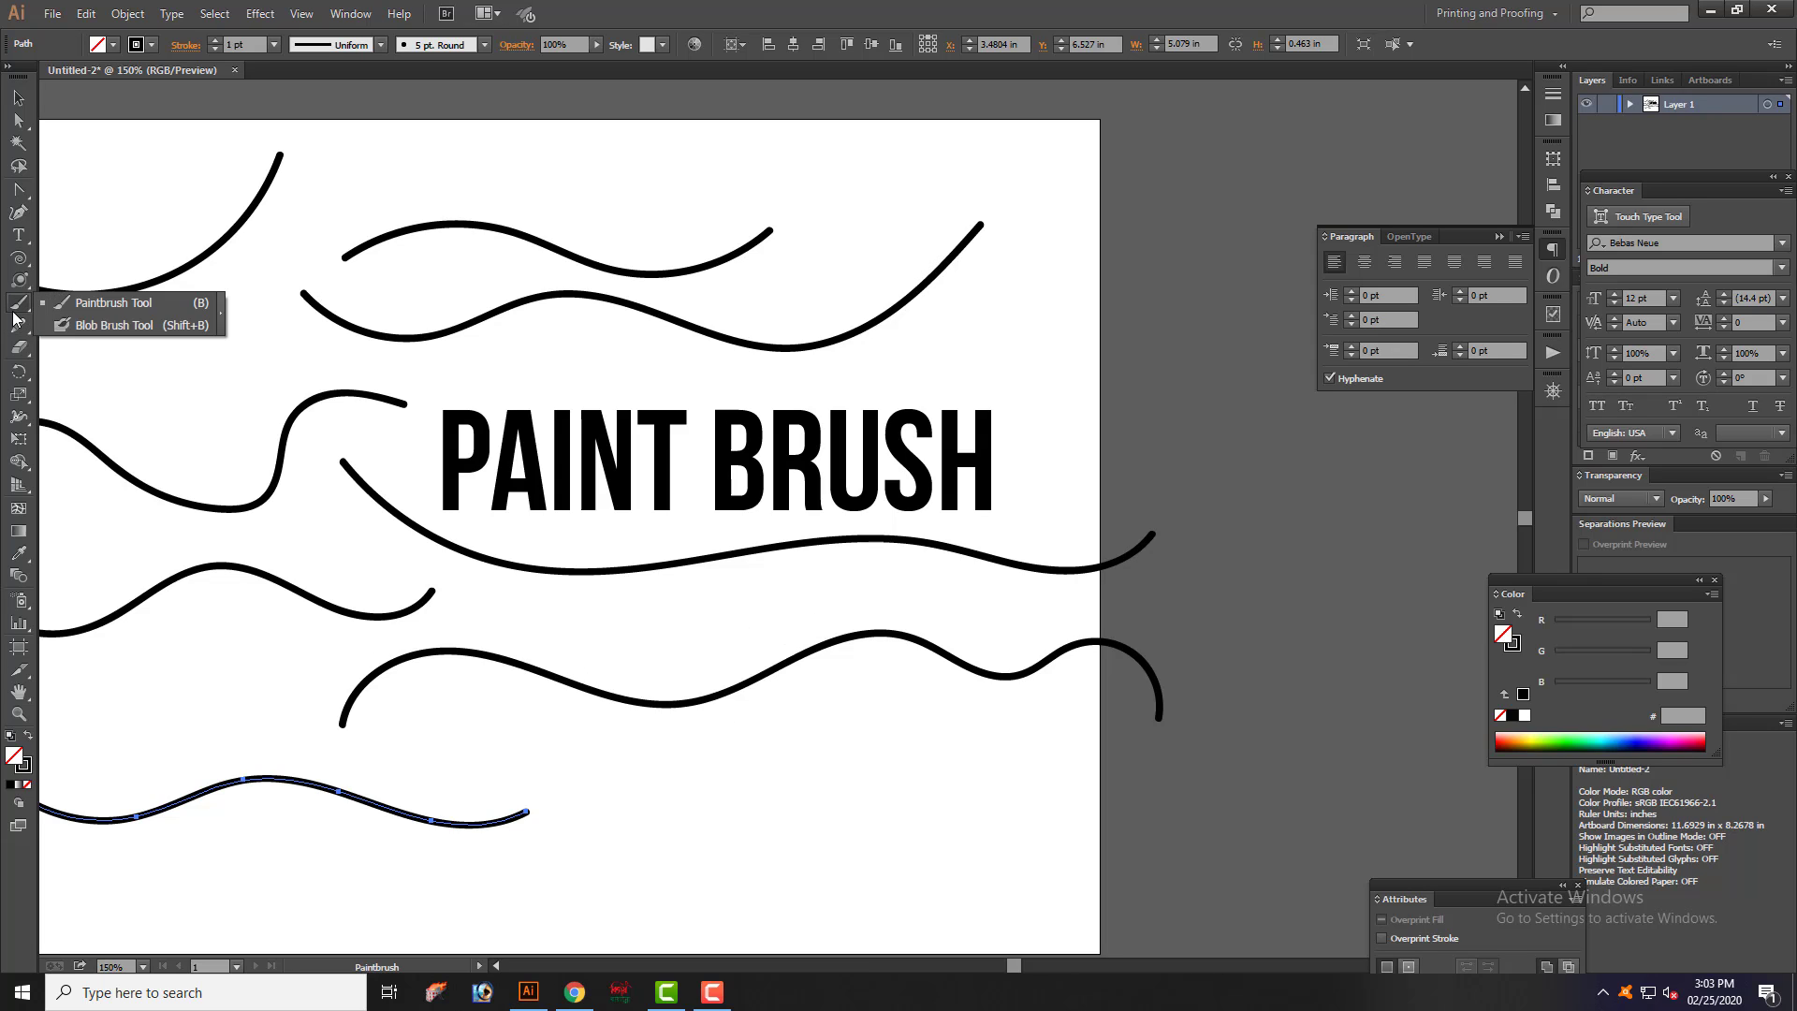
pyautogui.click(117, 328)
pyautogui.scroll(-3, 393, 524)
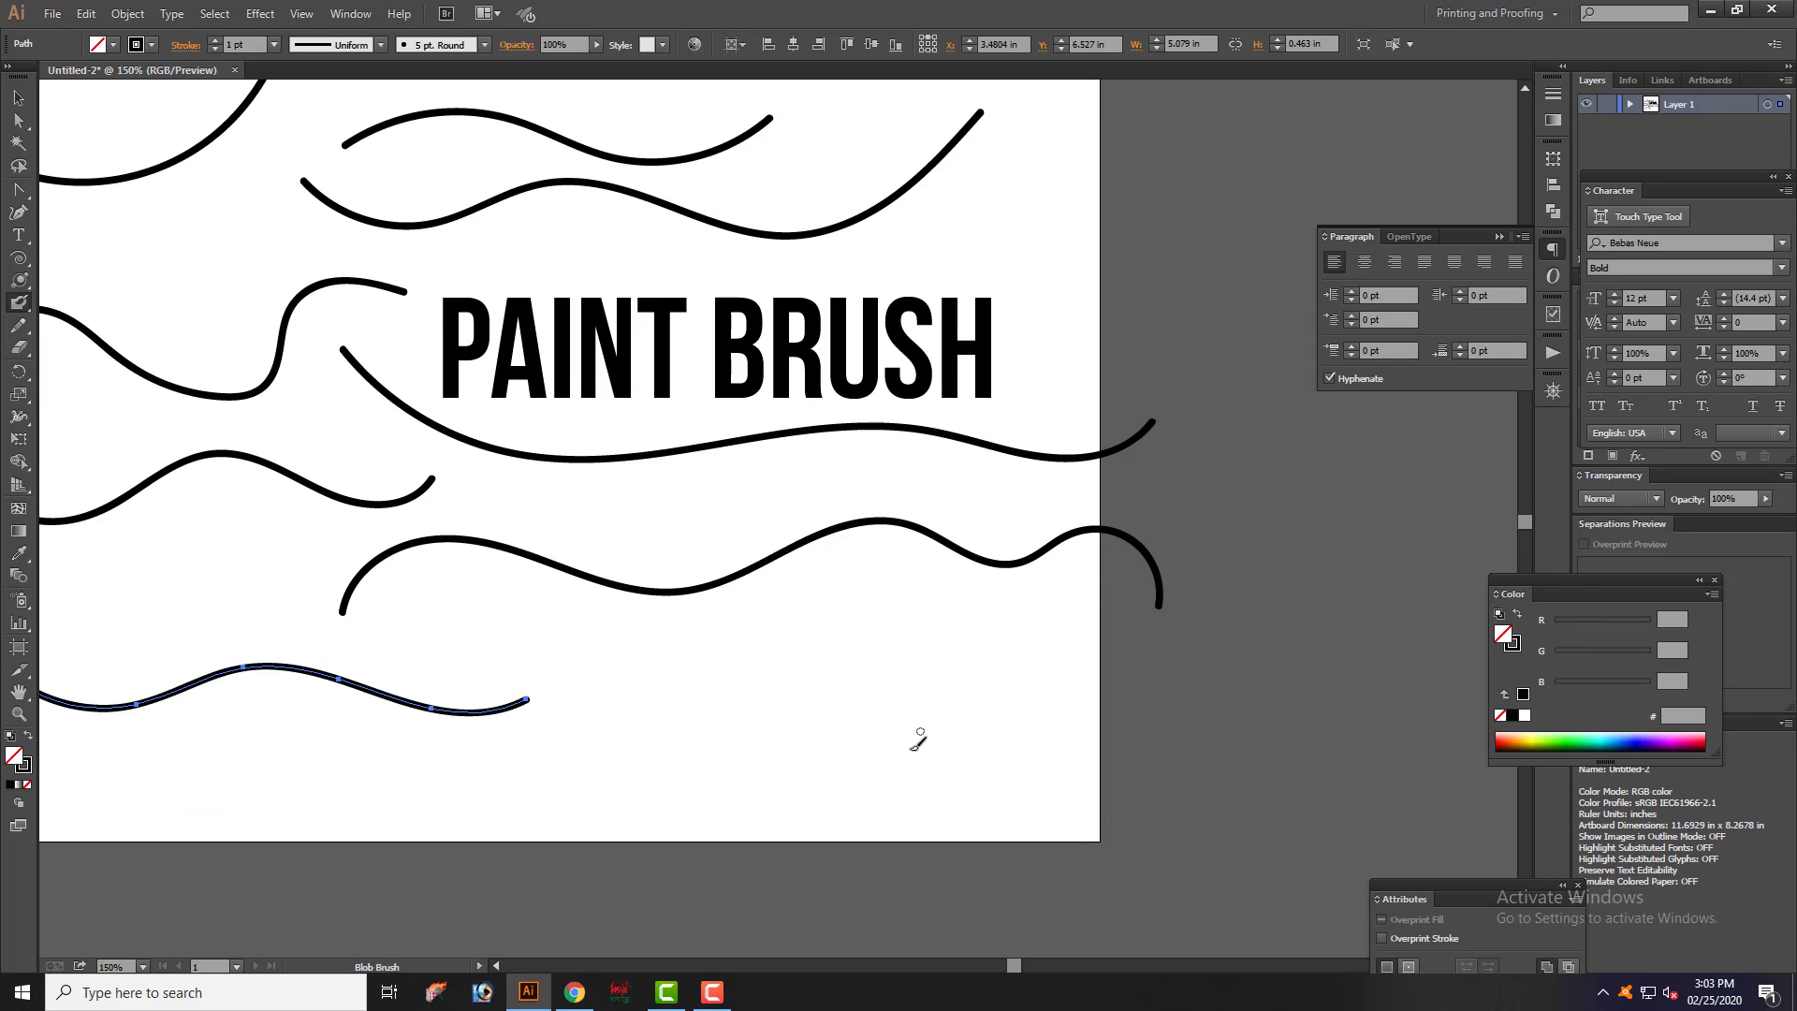
pyautogui.moveTo(723, 704)
pyautogui.mouseDown()
pyautogui.moveTo(831, 603)
pyautogui.moveTo(975, 721)
pyautogui.mouseUp()
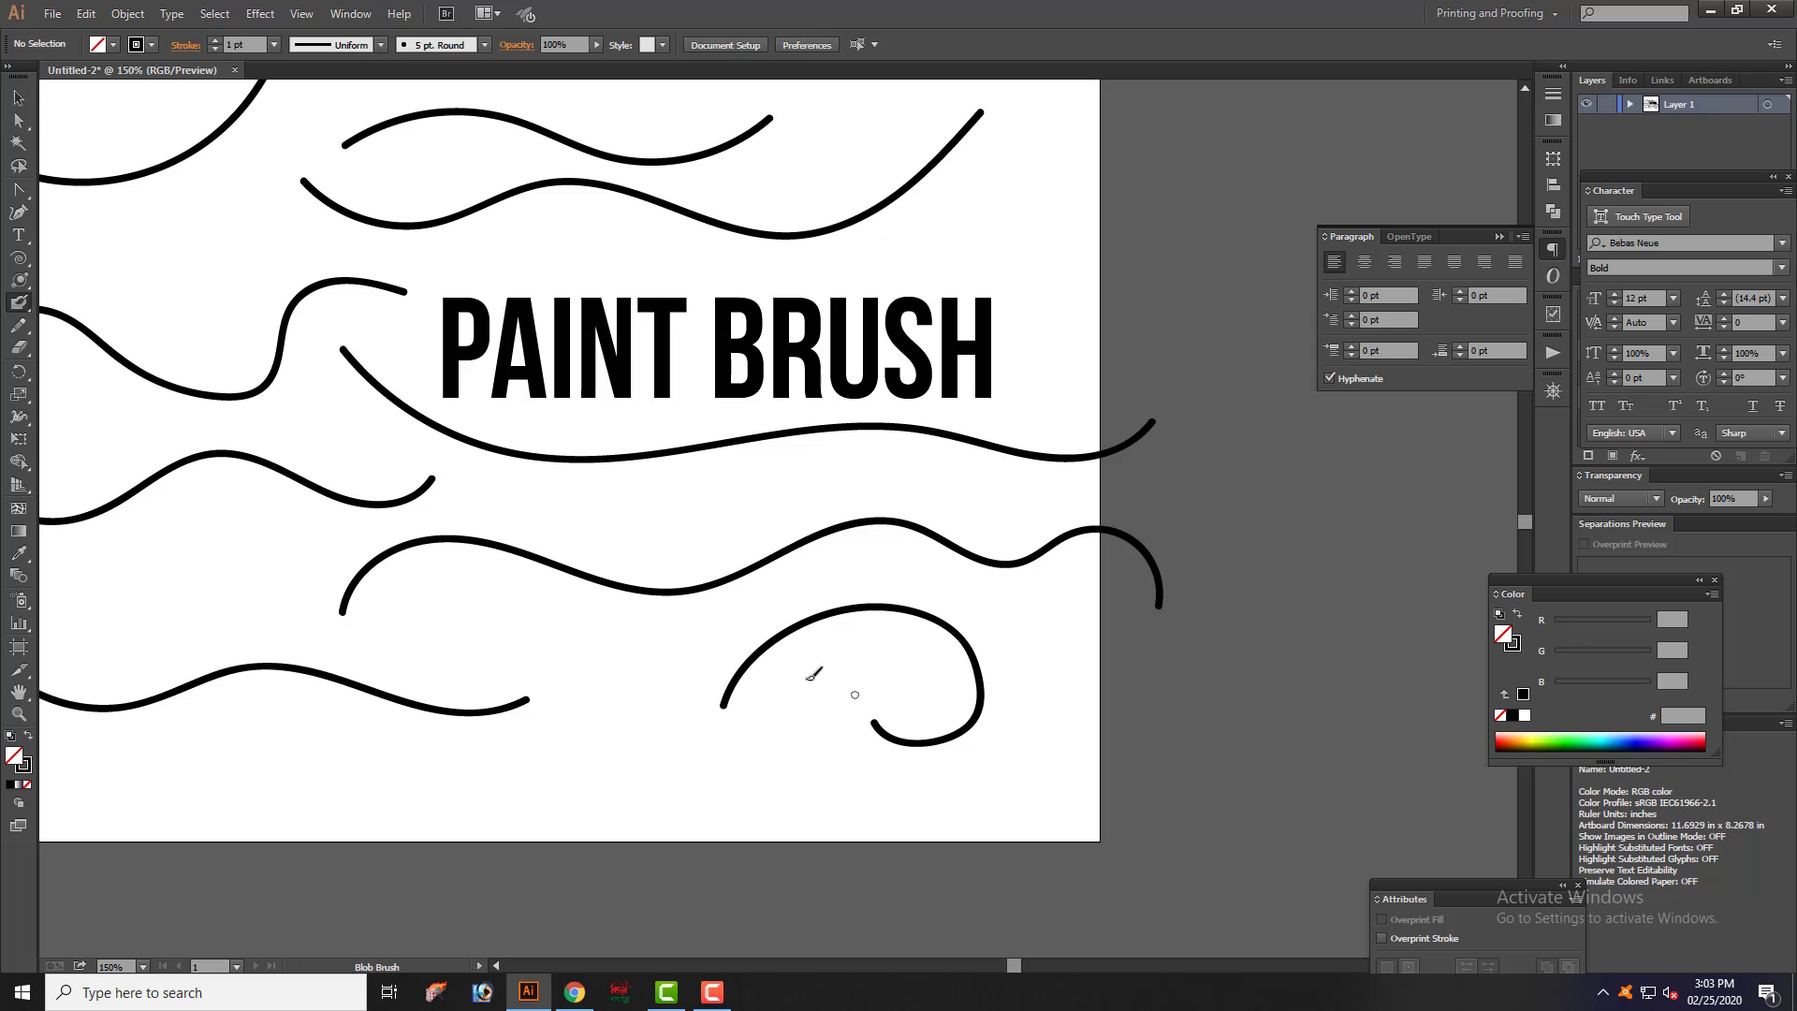
pyautogui.moveTo(794, 678)
pyautogui.mouseDown()
pyautogui.moveTo(812, 804)
pyautogui.moveTo(996, 797)
pyautogui.moveTo(1089, 676)
pyautogui.moveTo(1064, 640)
pyautogui.mouseUp()
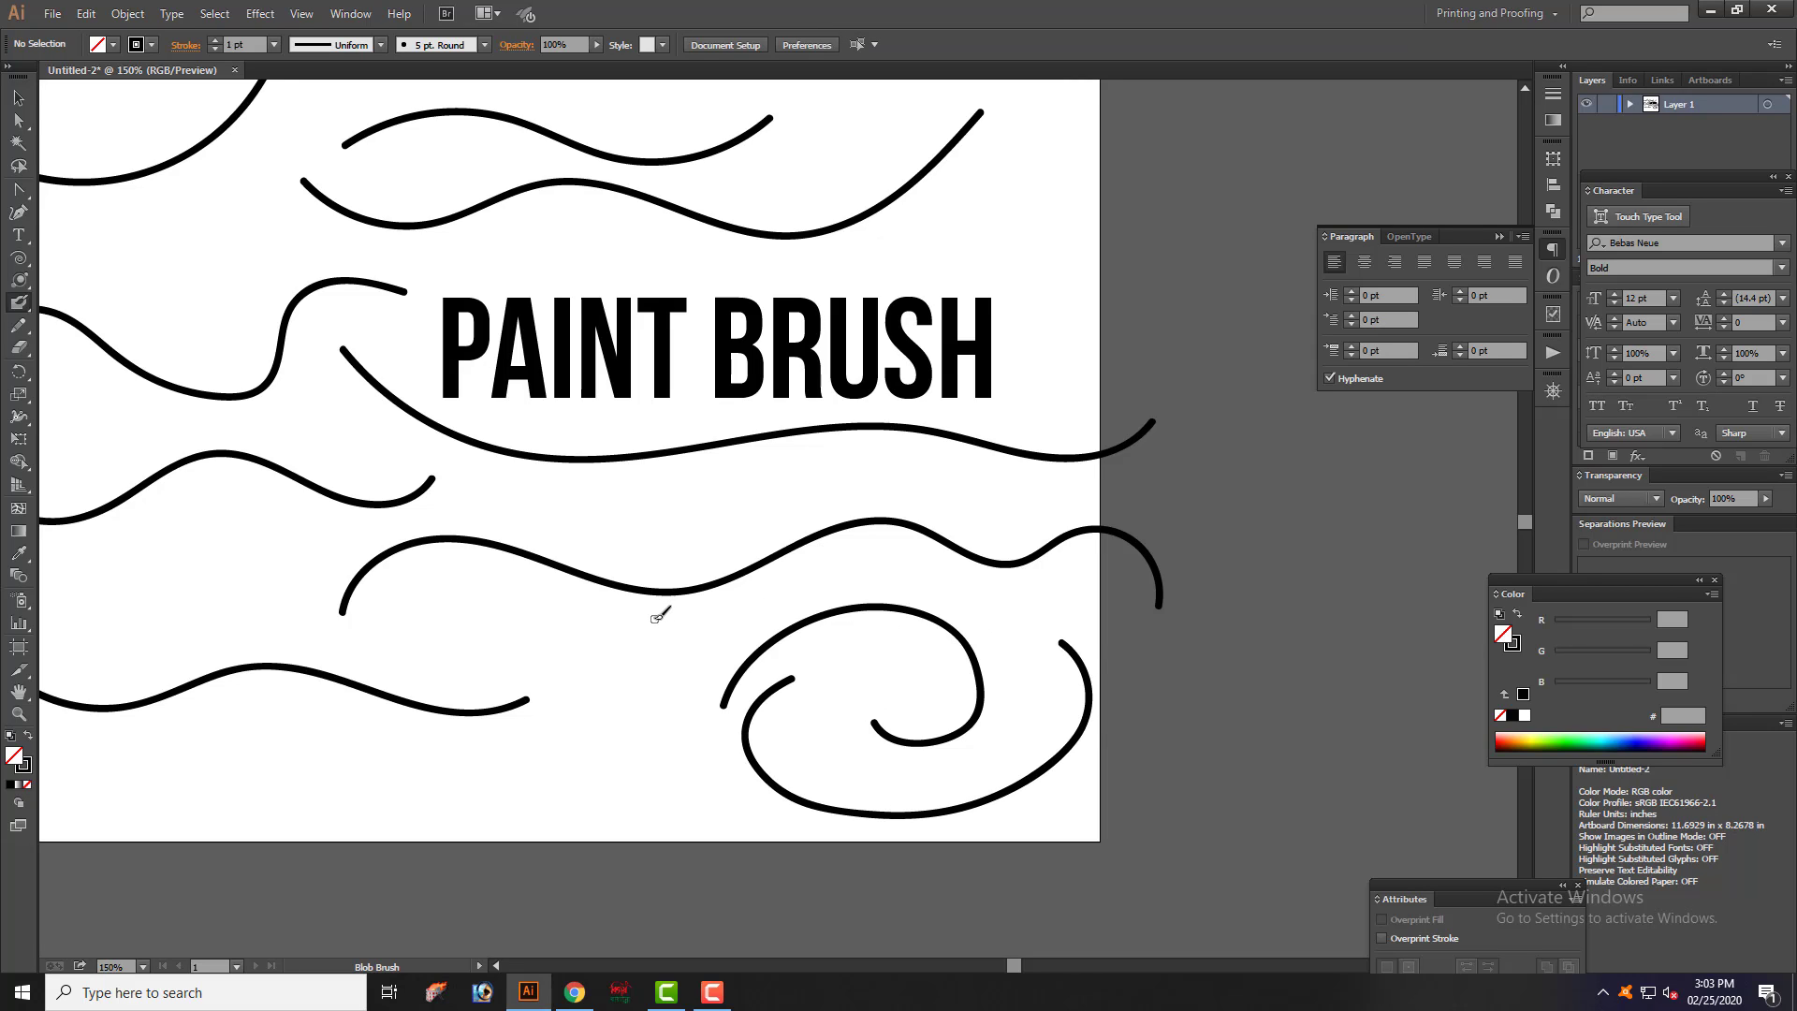
# - Enlarge the Blob Brush by seven increments and paint a thick arched stroke over the wavy lines in the artboard's lower-left area
pyautogui.press(']')
pyautogui.press(']')
pyautogui.press(']')
pyautogui.press(']')
pyautogui.press(']')
pyautogui.press(']')
pyautogui.press(']')
pyautogui.moveTo(650, 754)
pyautogui.mouseDown()
pyautogui.moveTo(627, 671)
pyautogui.moveTo(552, 613)
pyautogui.moveTo(432, 604)
pyautogui.moveTo(361, 632)
pyautogui.moveTo(289, 700)
pyautogui.moveTo(264, 769)
pyautogui.moveTo(211, 744)
pyautogui.moveTo(207, 656)
pyautogui.moveTo(278, 504)
pyautogui.mouseUp()
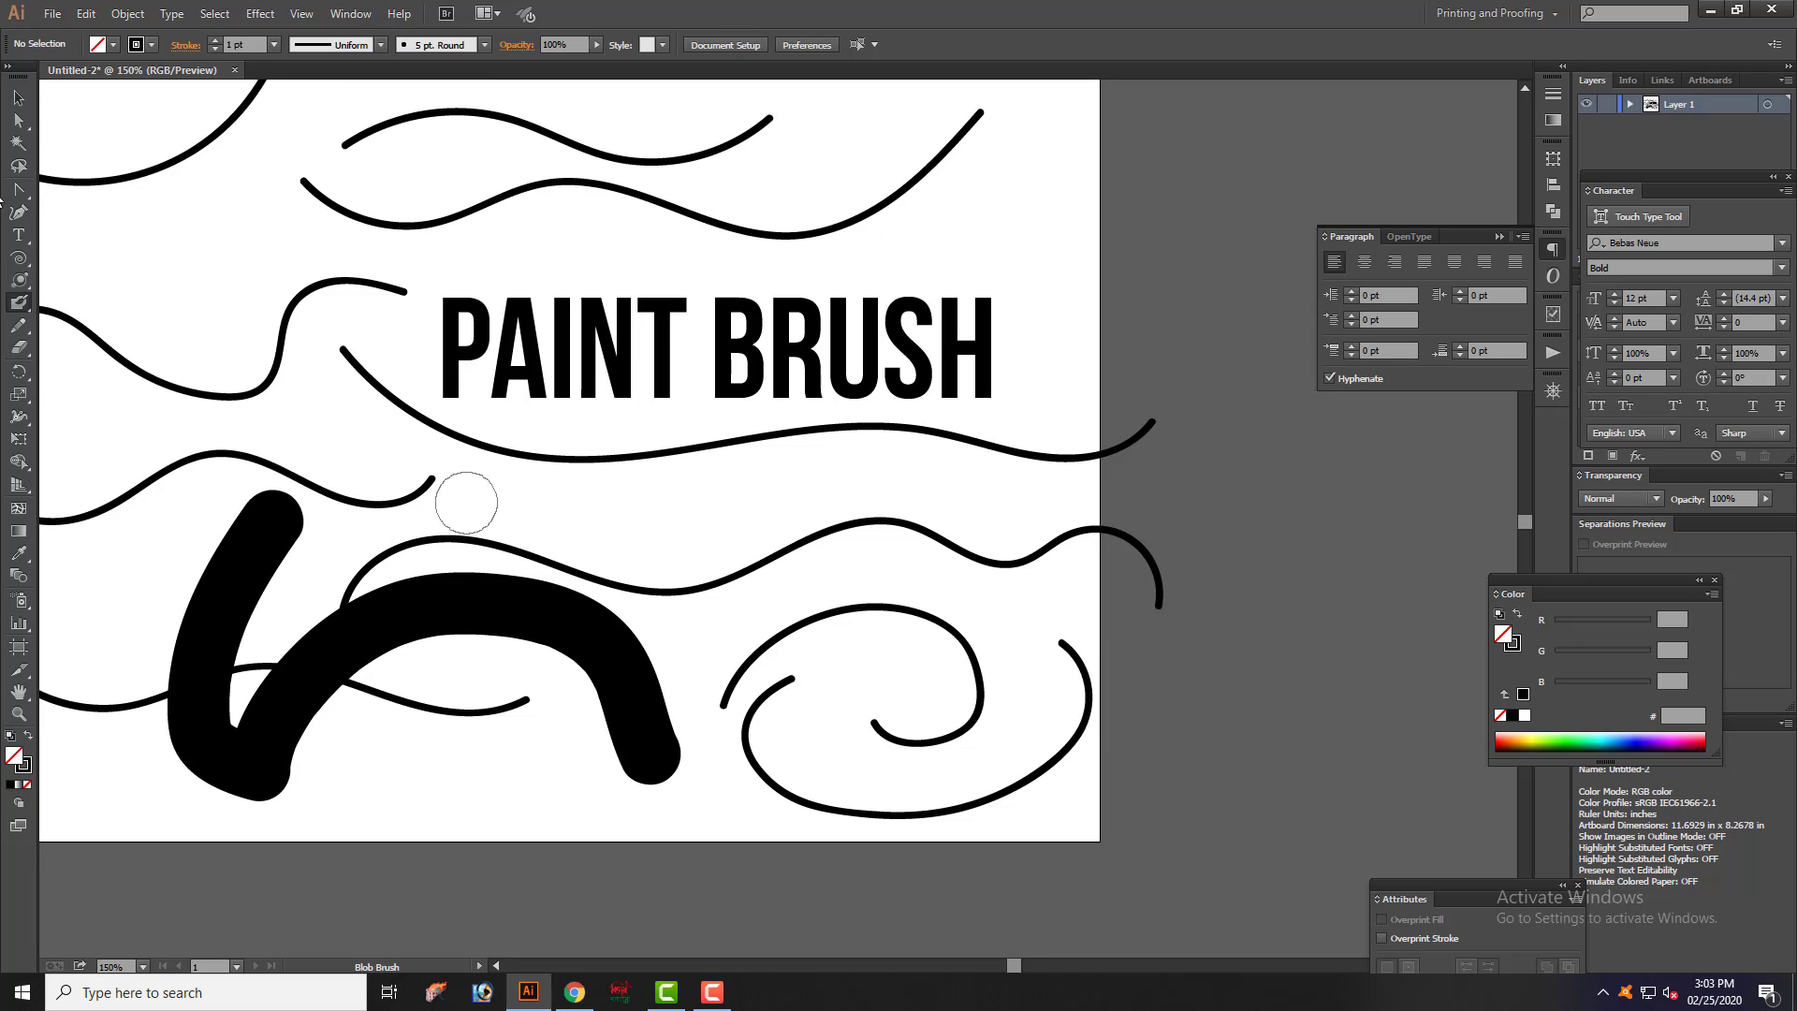
# - Move the PAINT BRUSH text about 0.05 in to the left and 0.06 in up
pyautogui.click(19, 98)
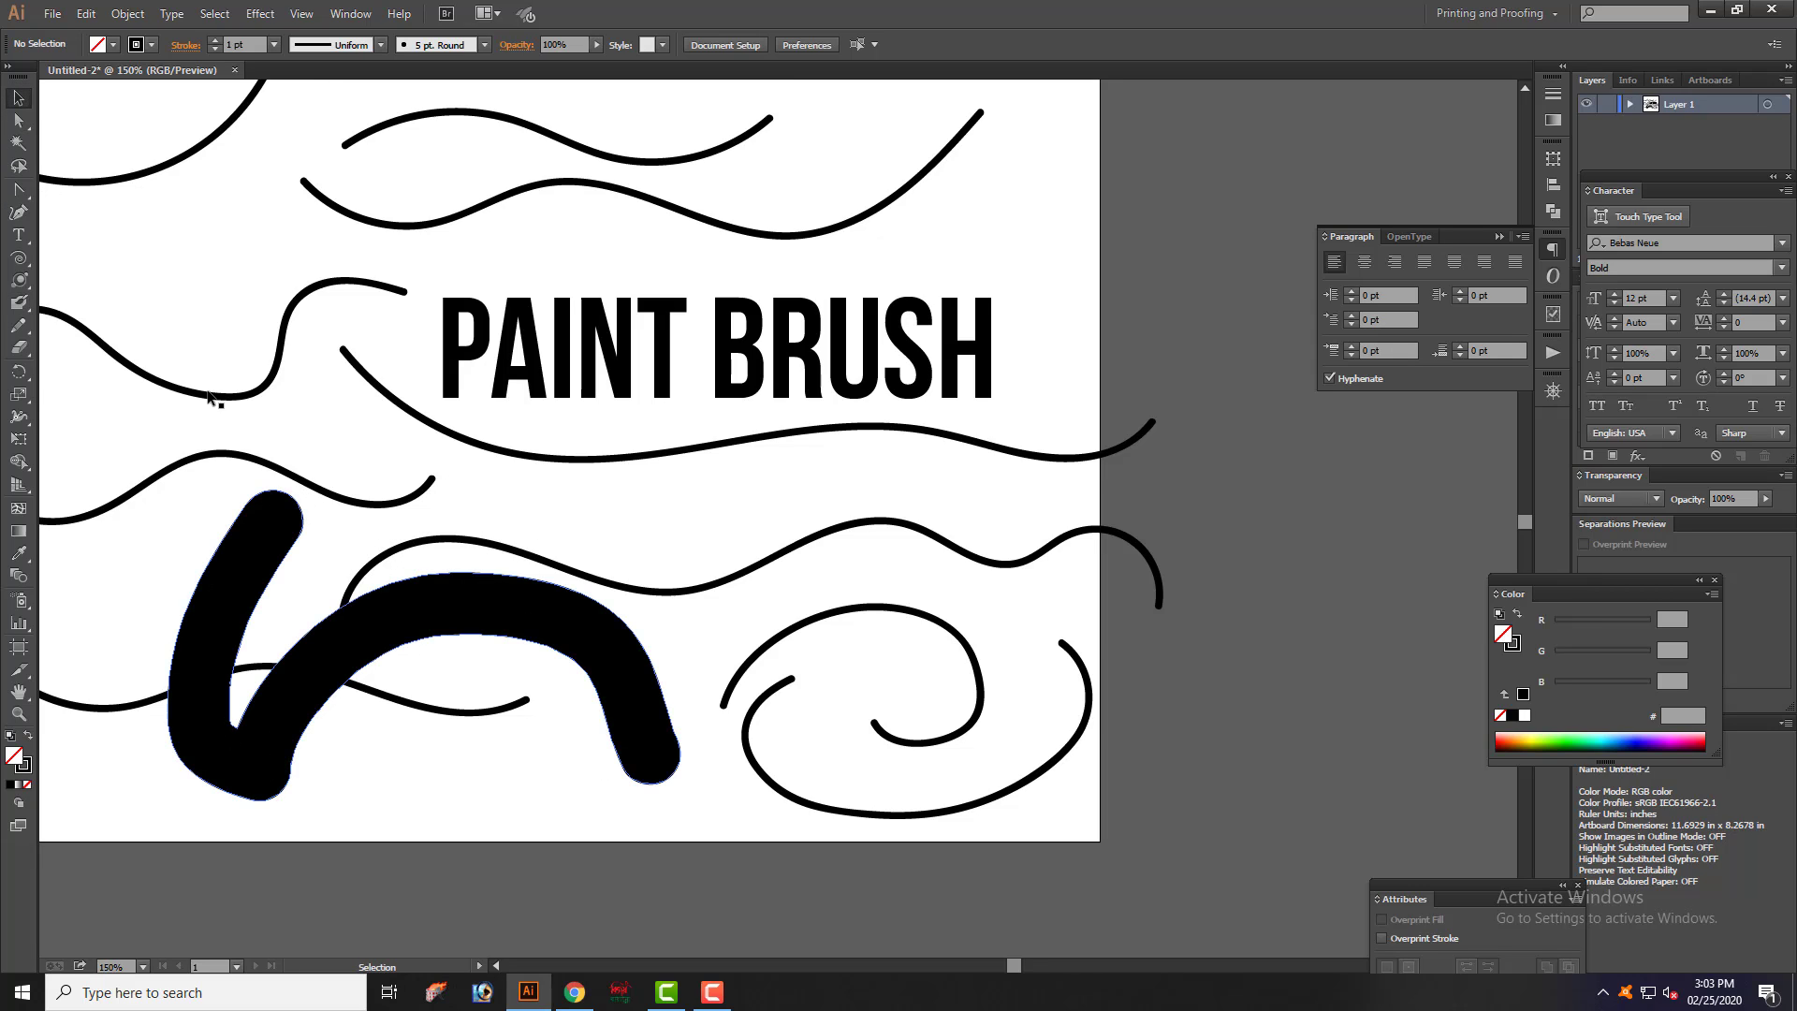
pyautogui.scroll(2, 768, 644)
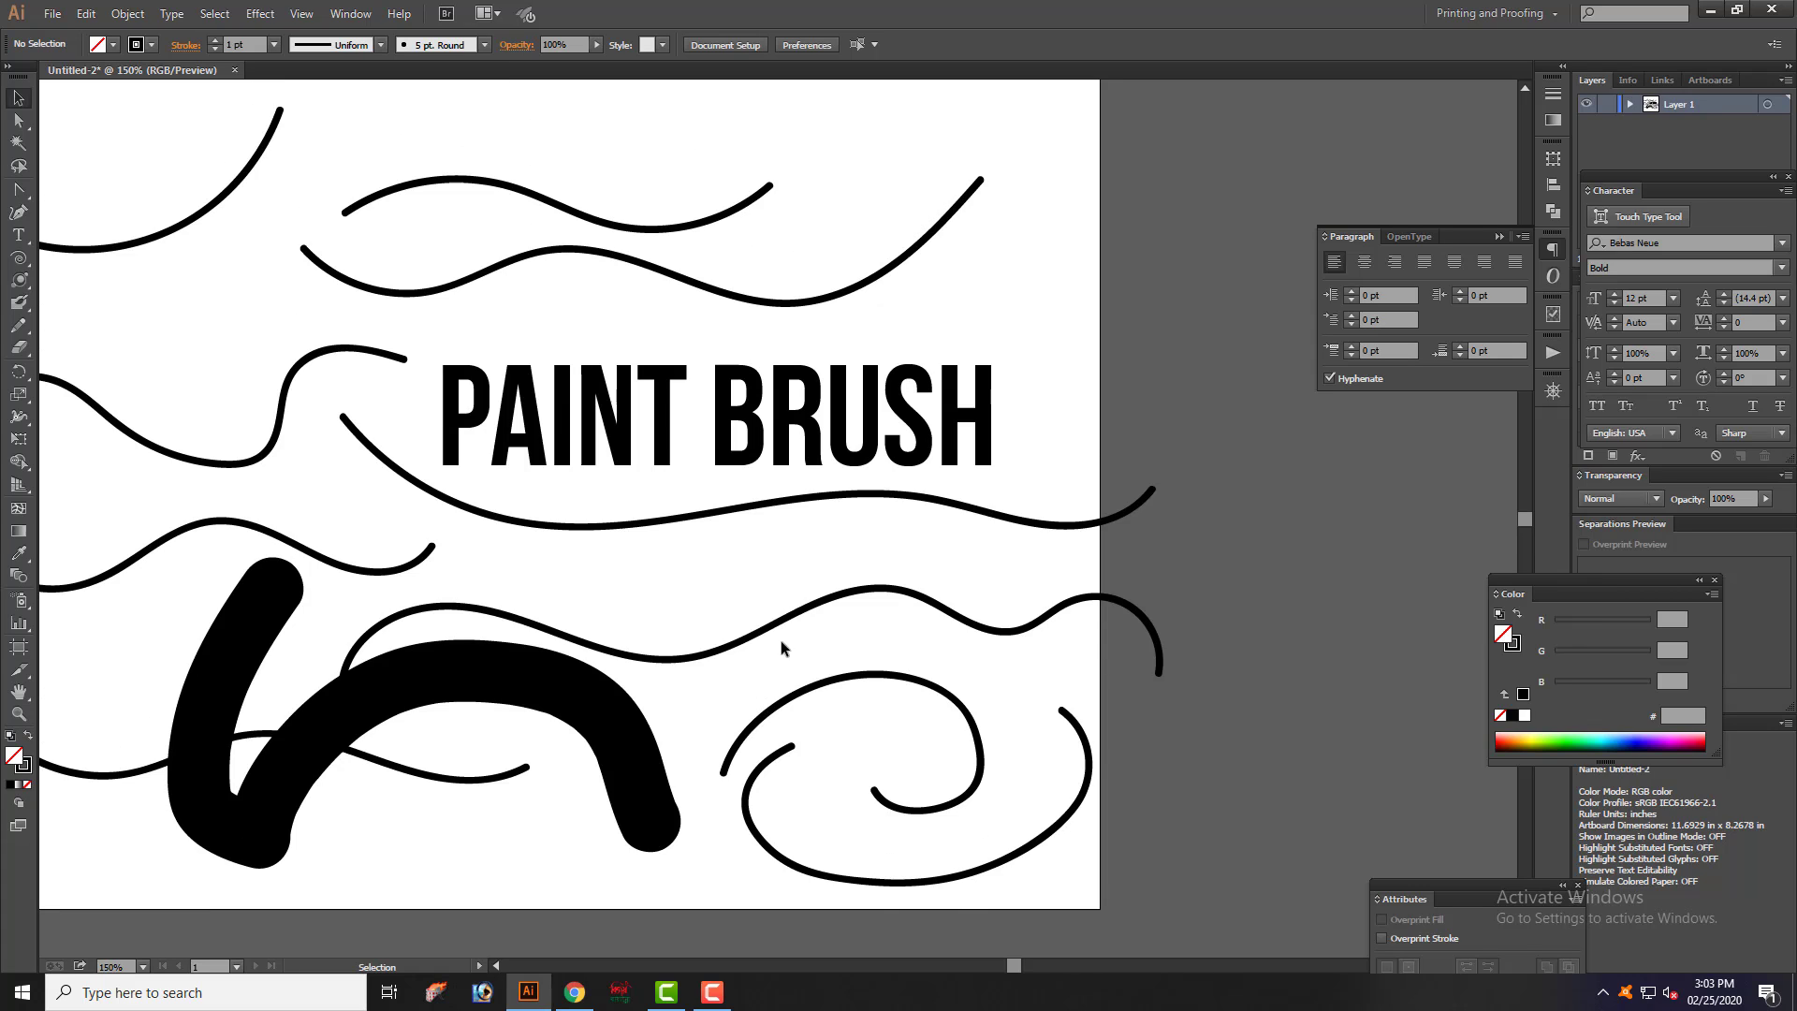
pyautogui.moveTo(1014, 965); pyautogui.dragTo(1004, 966)
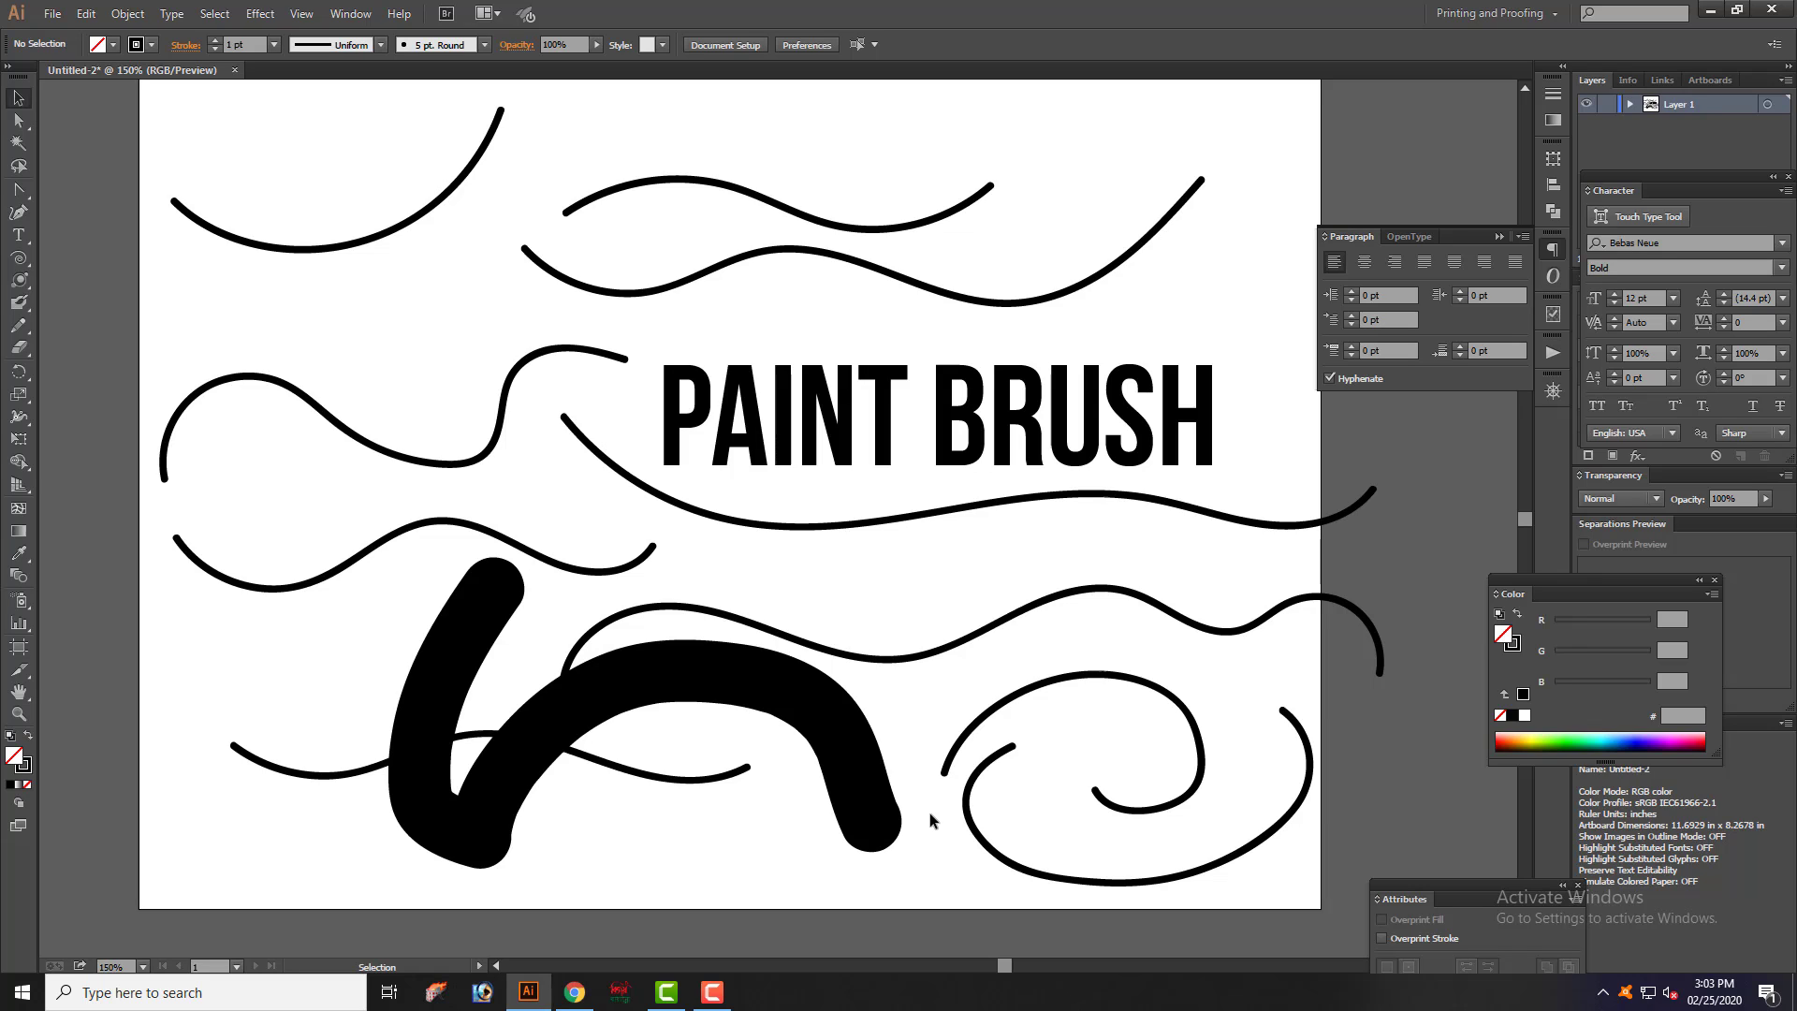
pyautogui.moveTo(820, 404); pyautogui.dragTo(814, 399)
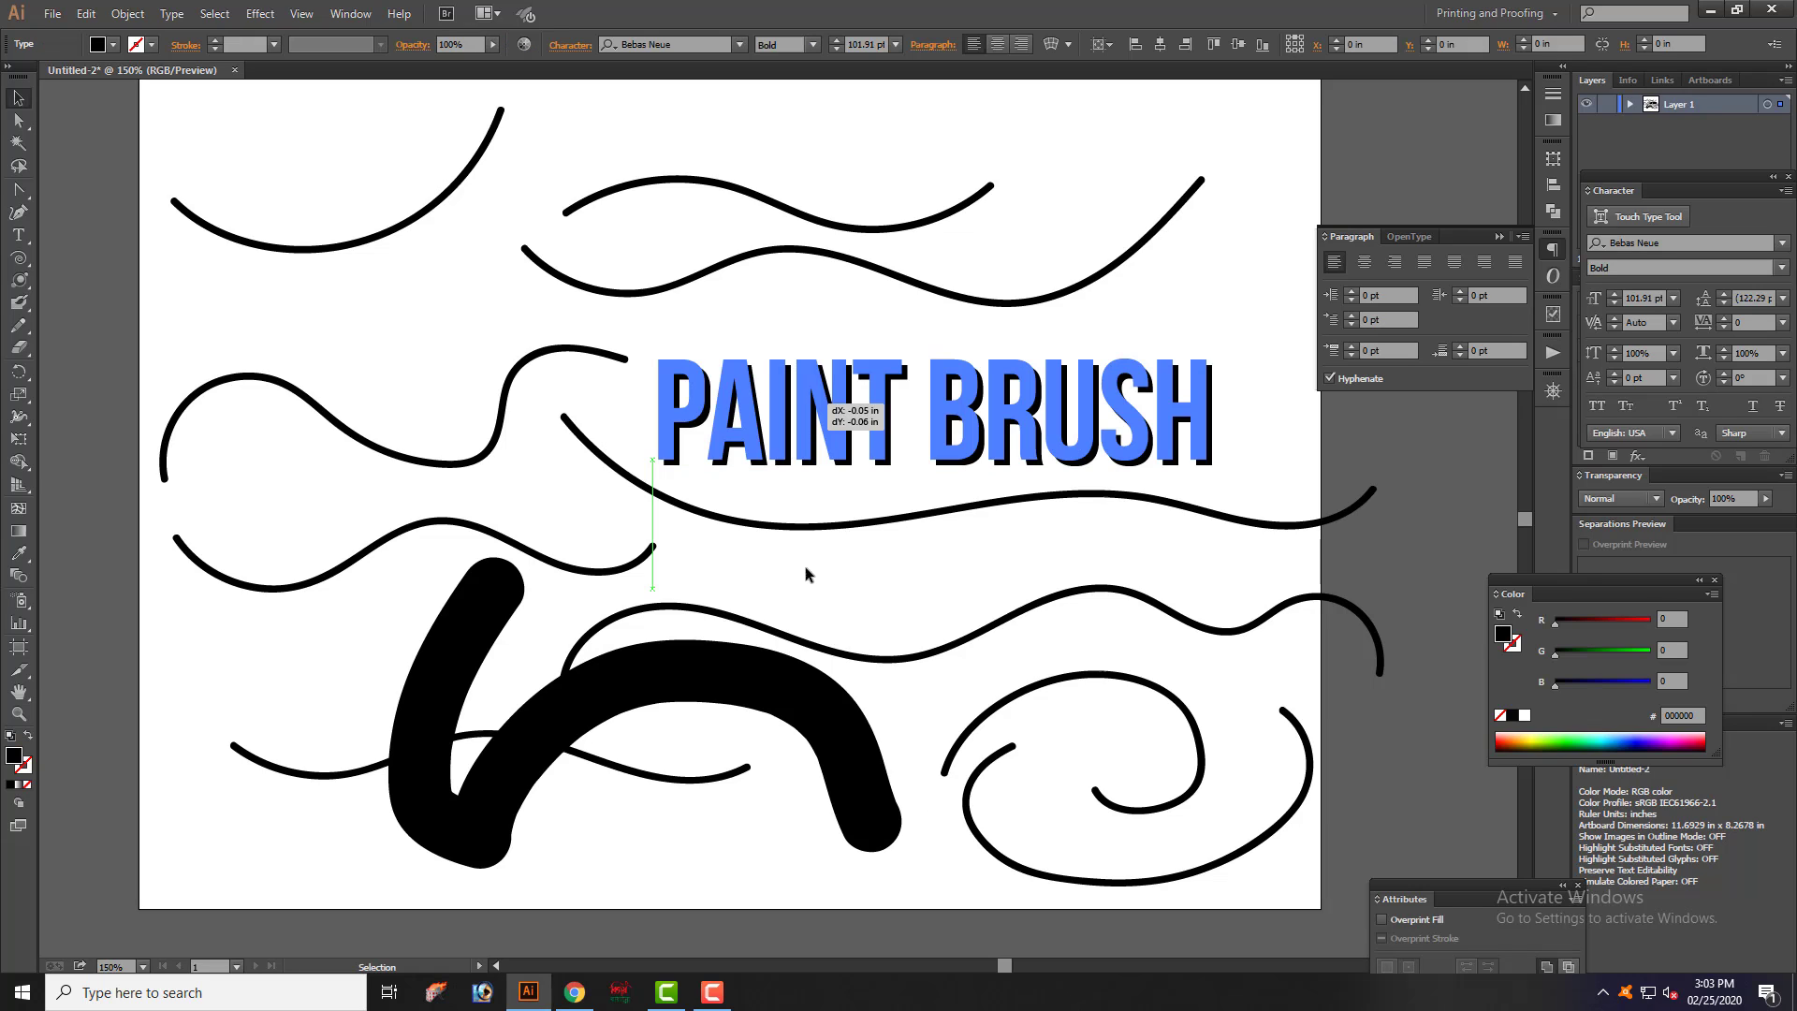
# - Switch back to the Paintbrush tool and create a new landscape A4 document in RGB with one artboard
pyautogui.click(19, 302)
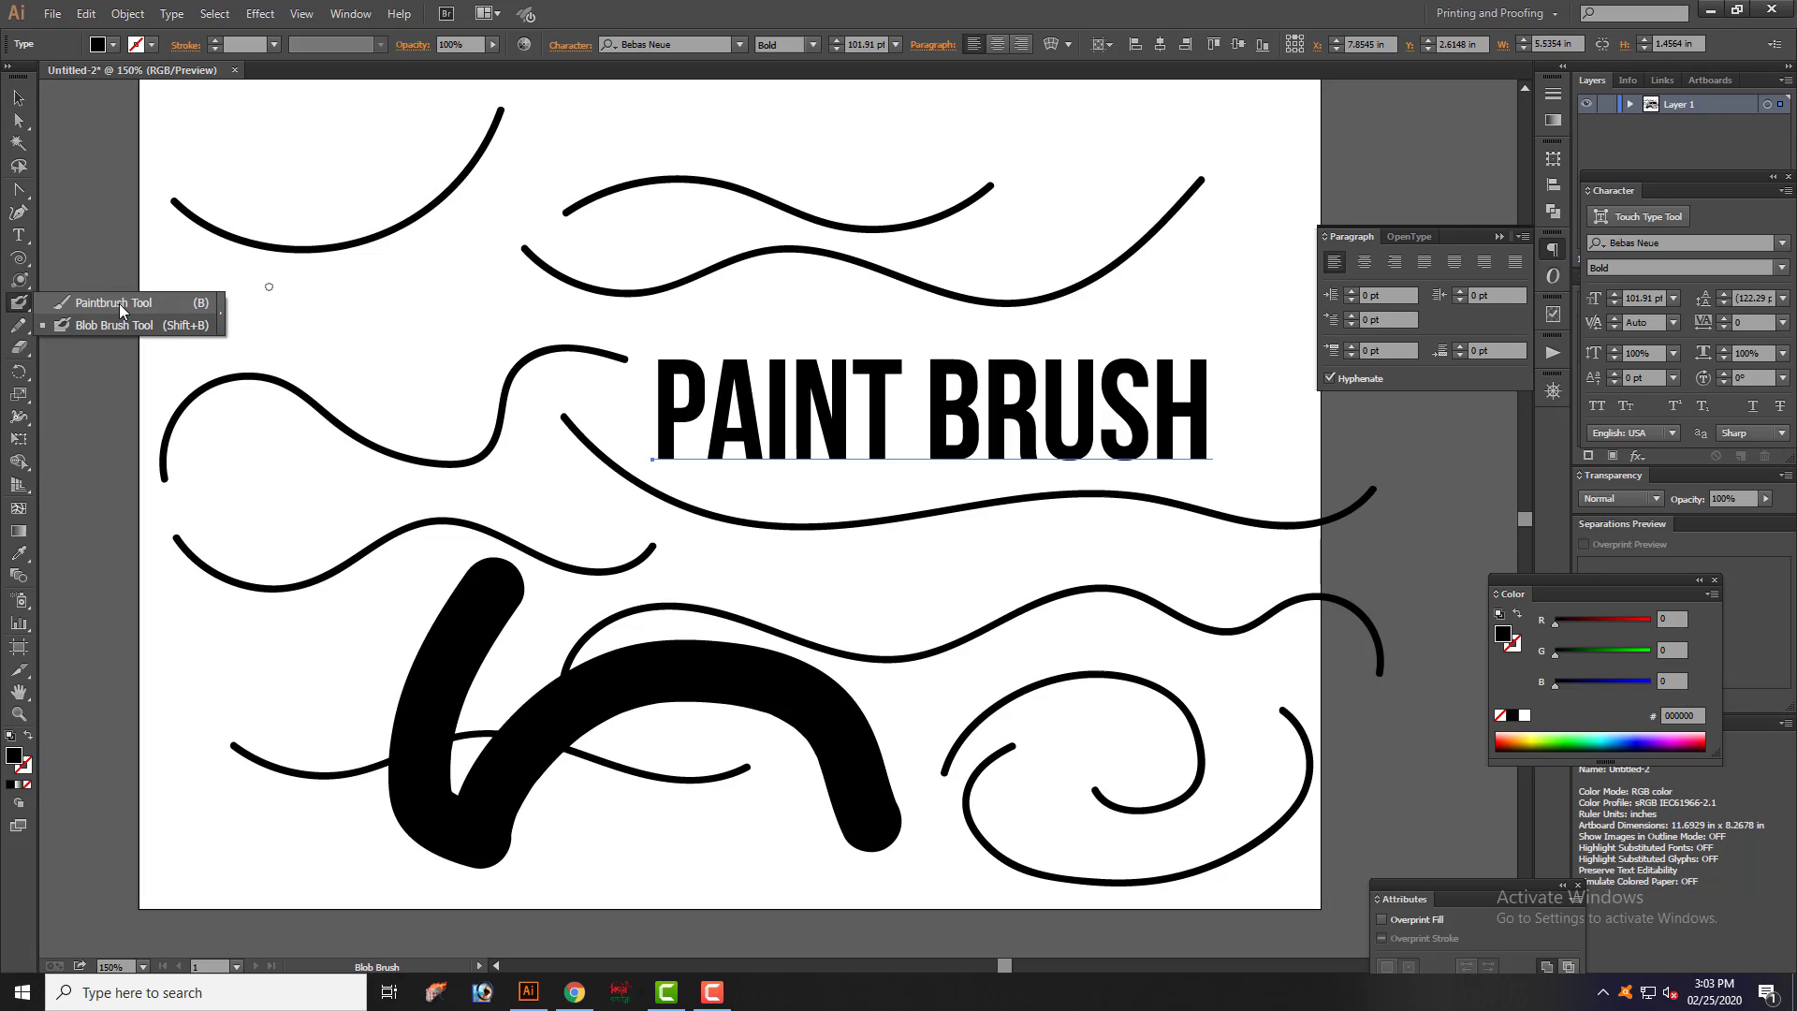
pyautogui.click(120, 311)
pyautogui.click(52, 13)
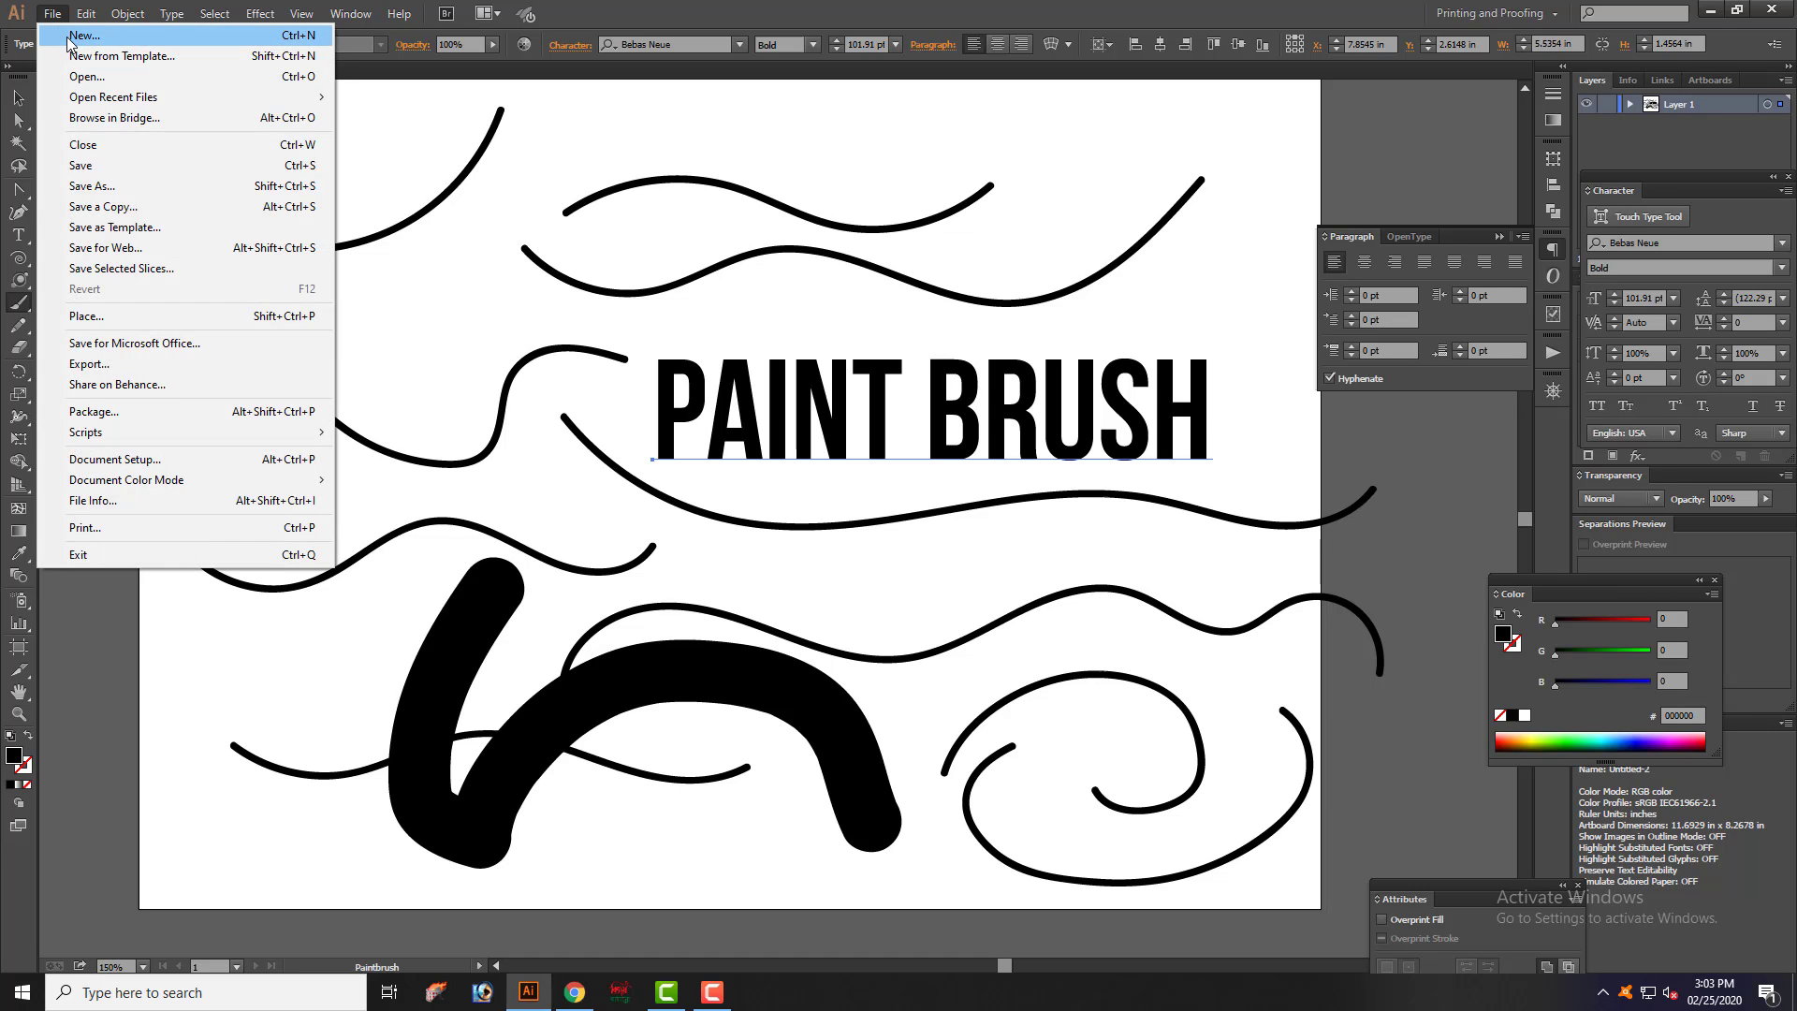
pyautogui.click(82, 35)
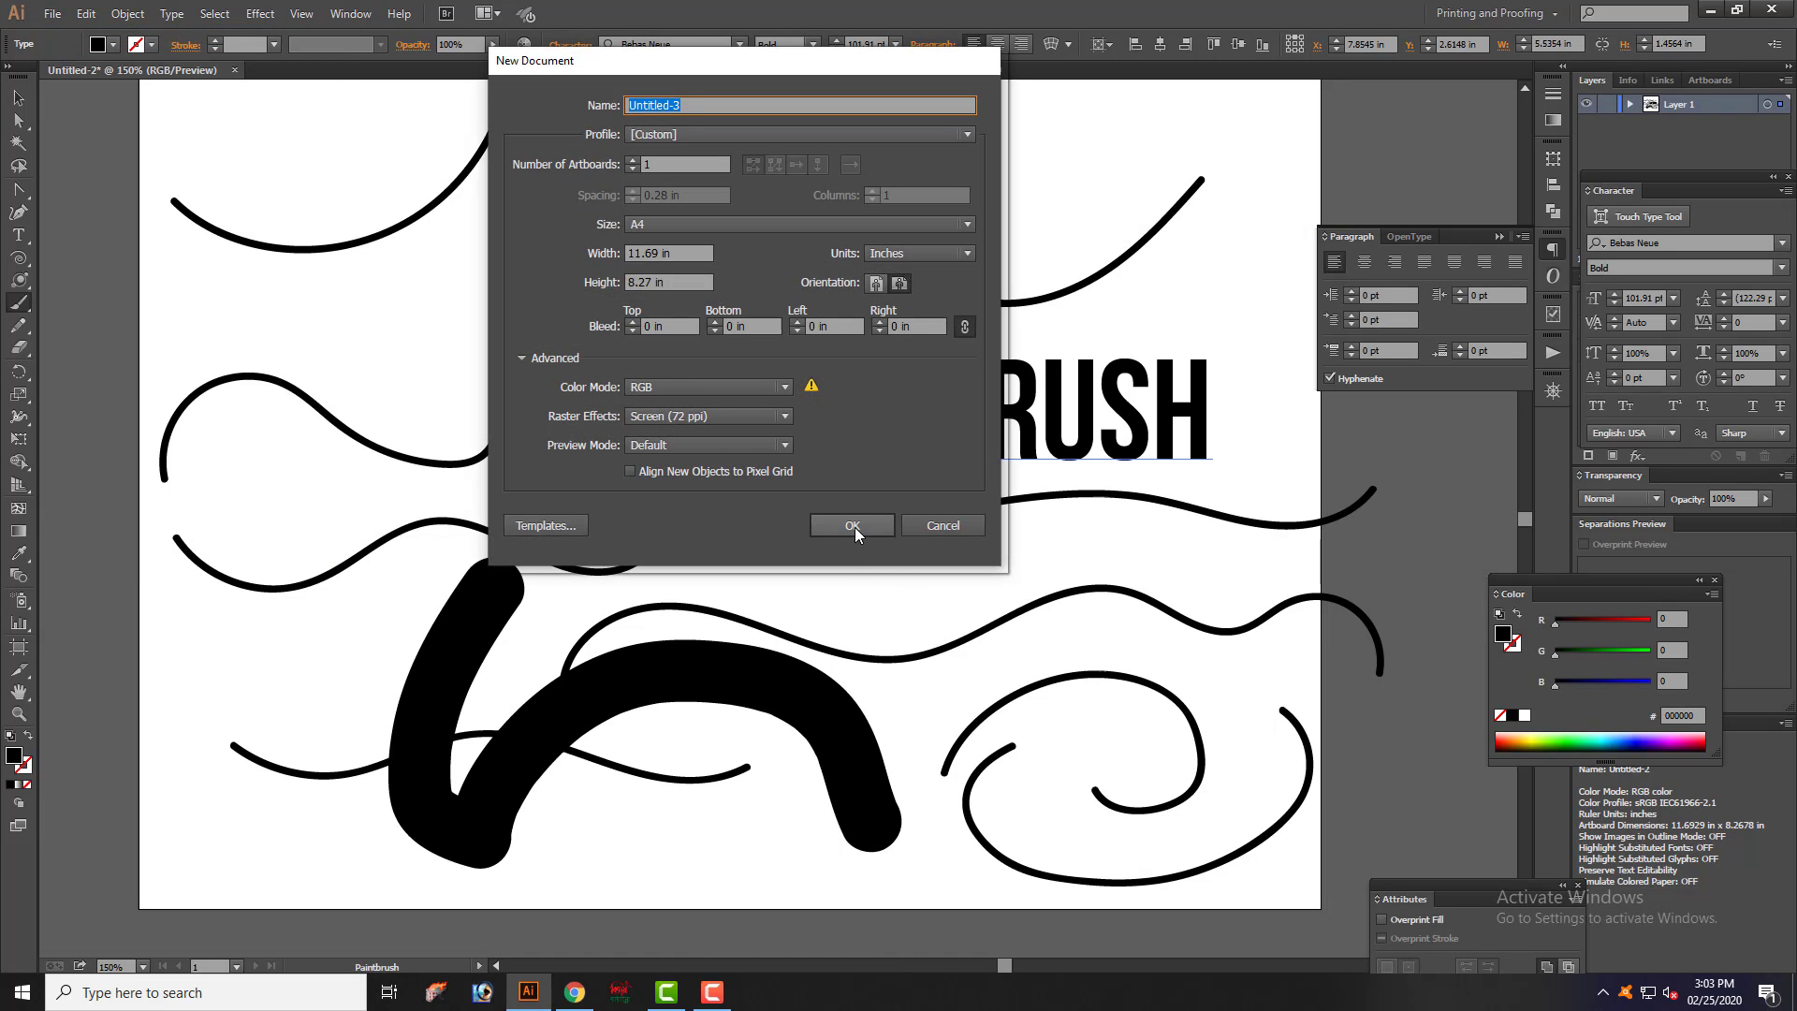
pyautogui.click(852, 525)
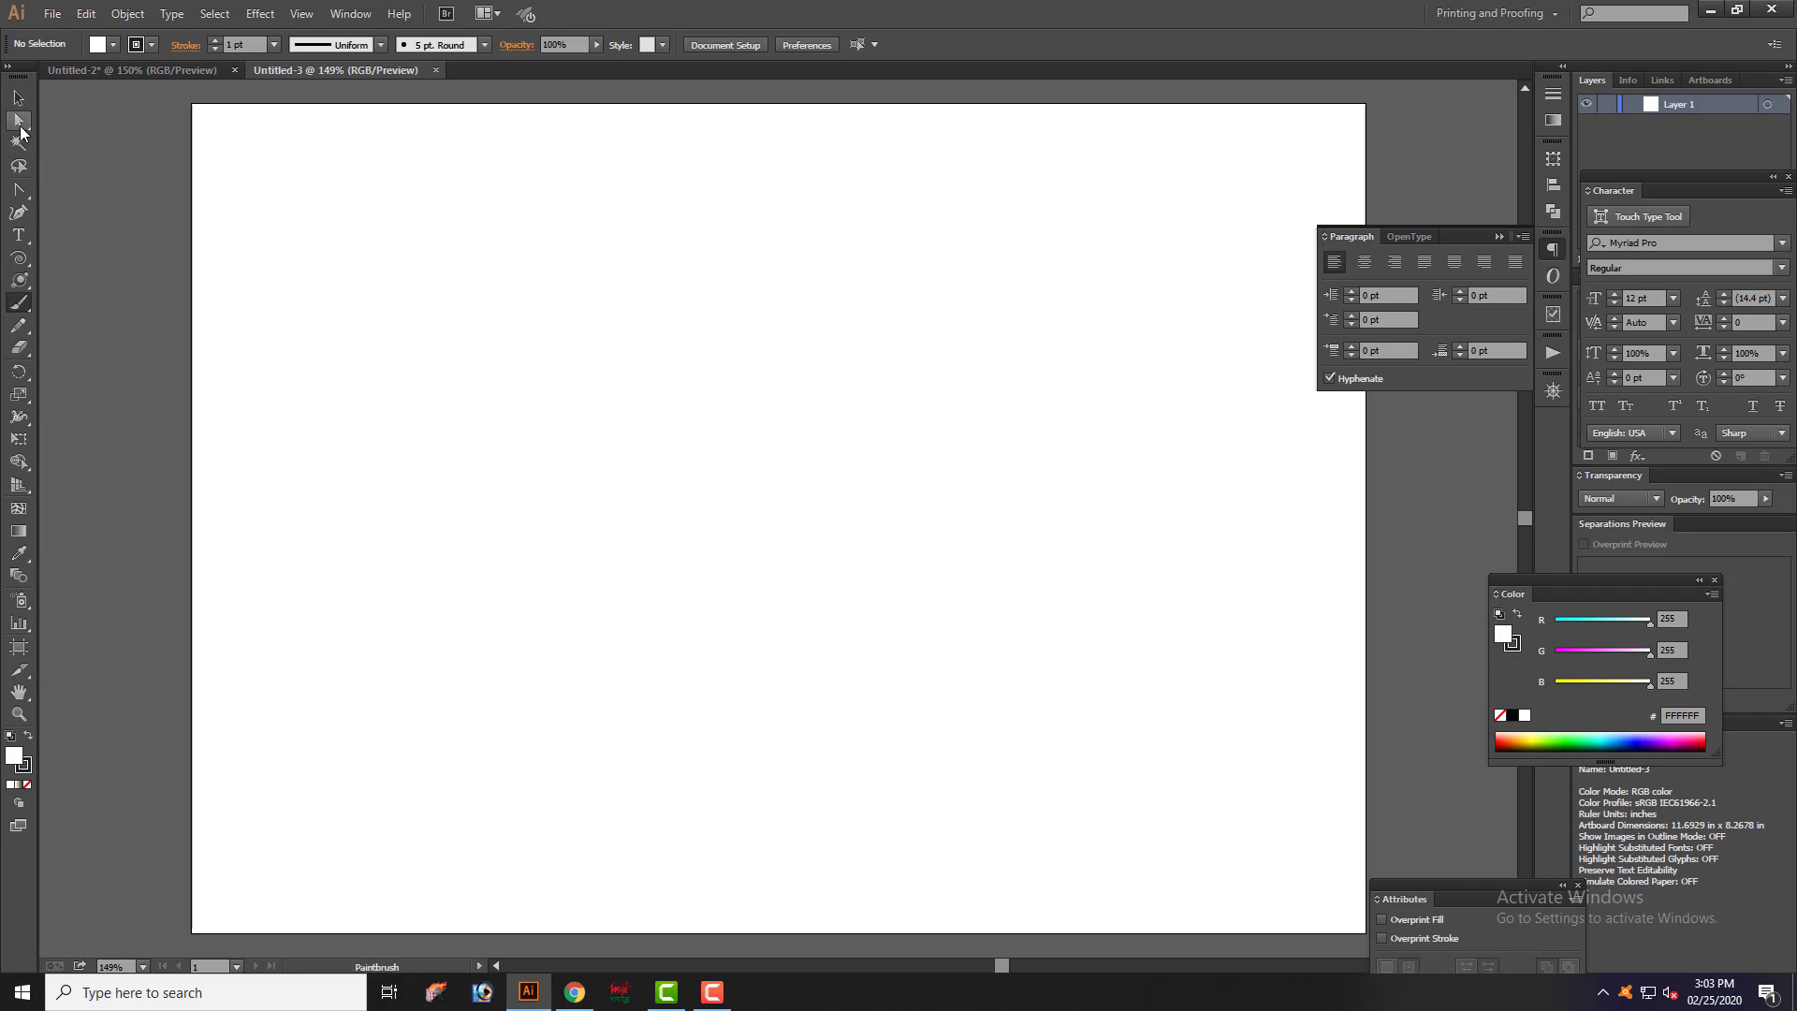
# - Return to the PAINT BRUSH document and save it to the Desktop as bbbb in Adobe Illustrator format with the default Illustrator CC options
pyautogui.click(119, 68)
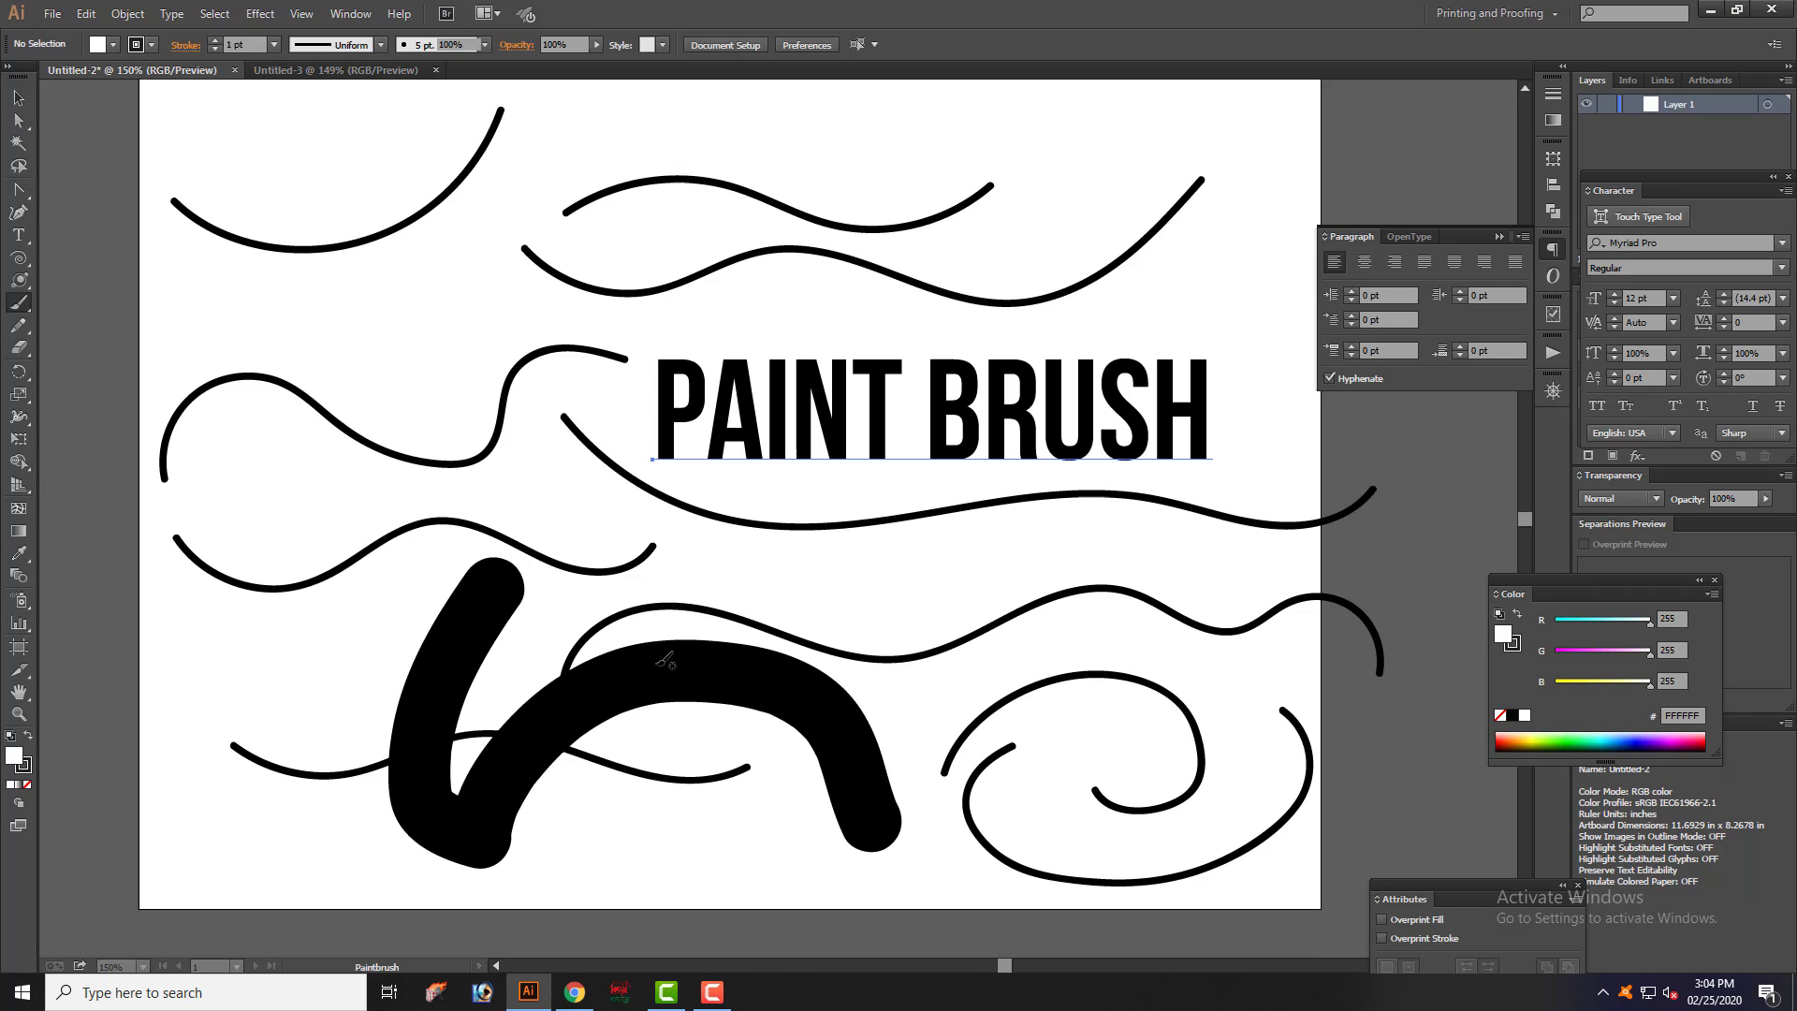
pyautogui.scroll(2, 1086, 368)
pyautogui.scroll(-1, 631, 671)
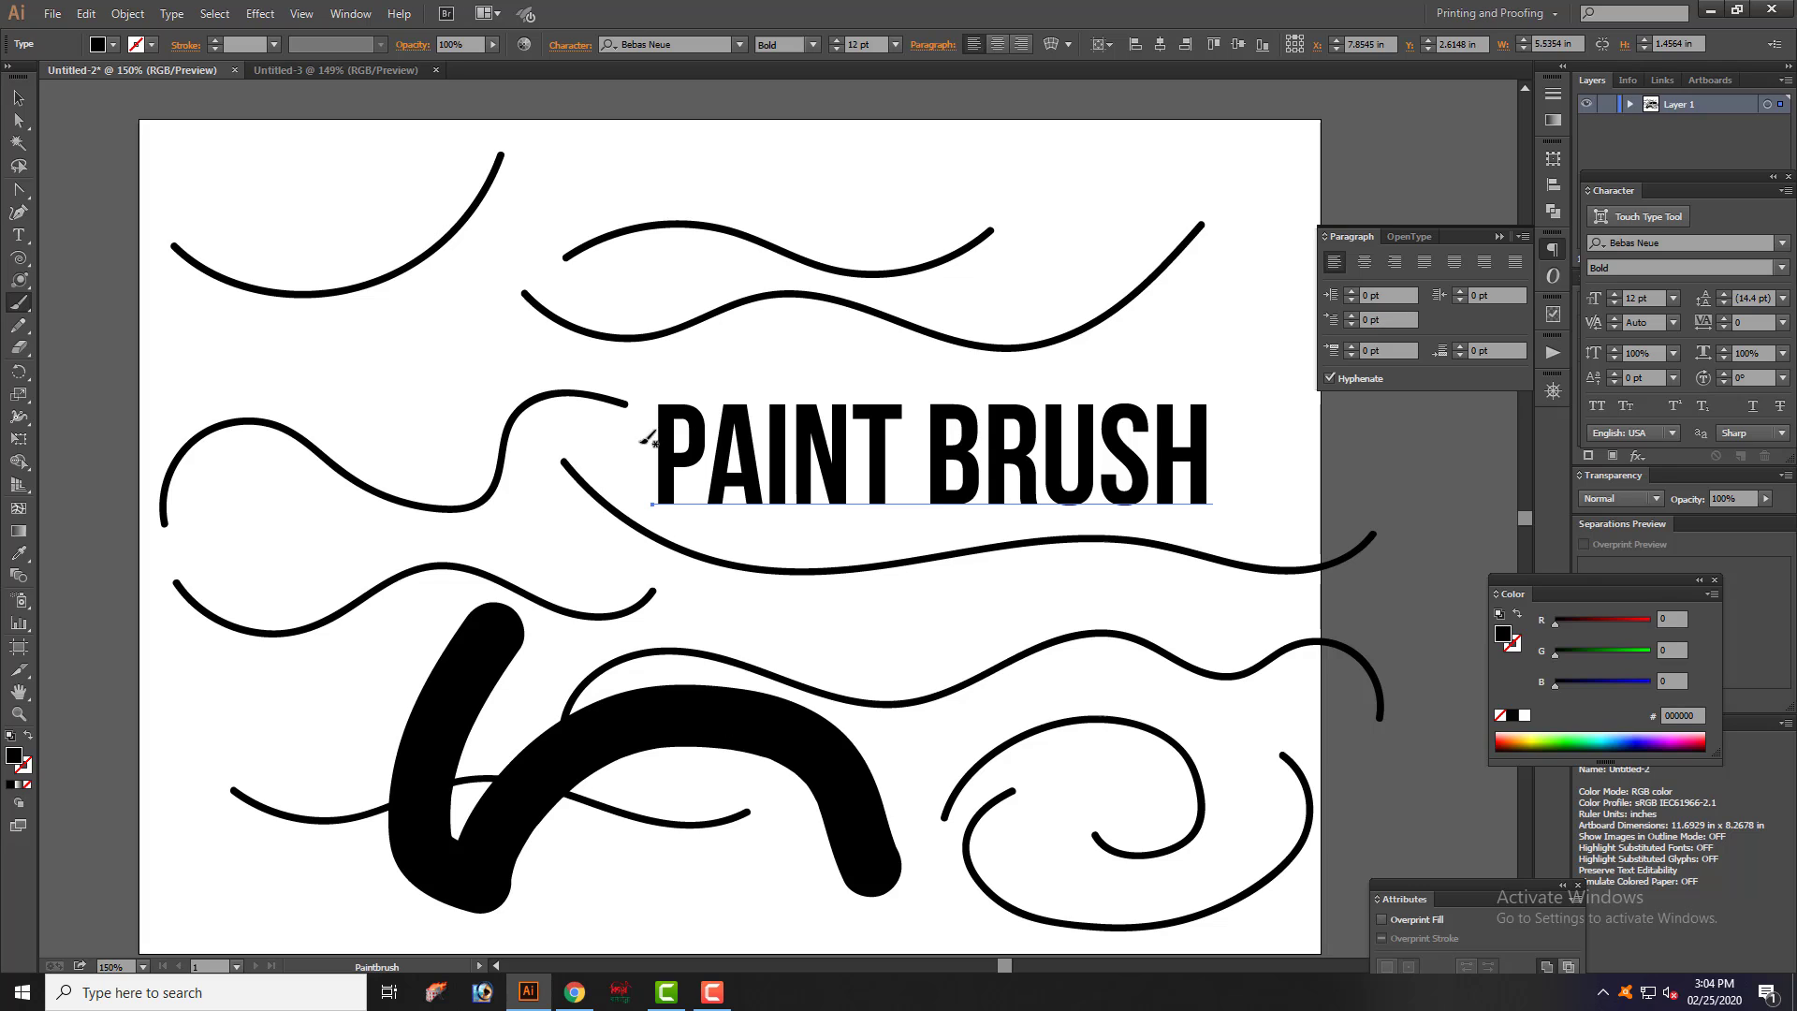
pyautogui.click(53, 13)
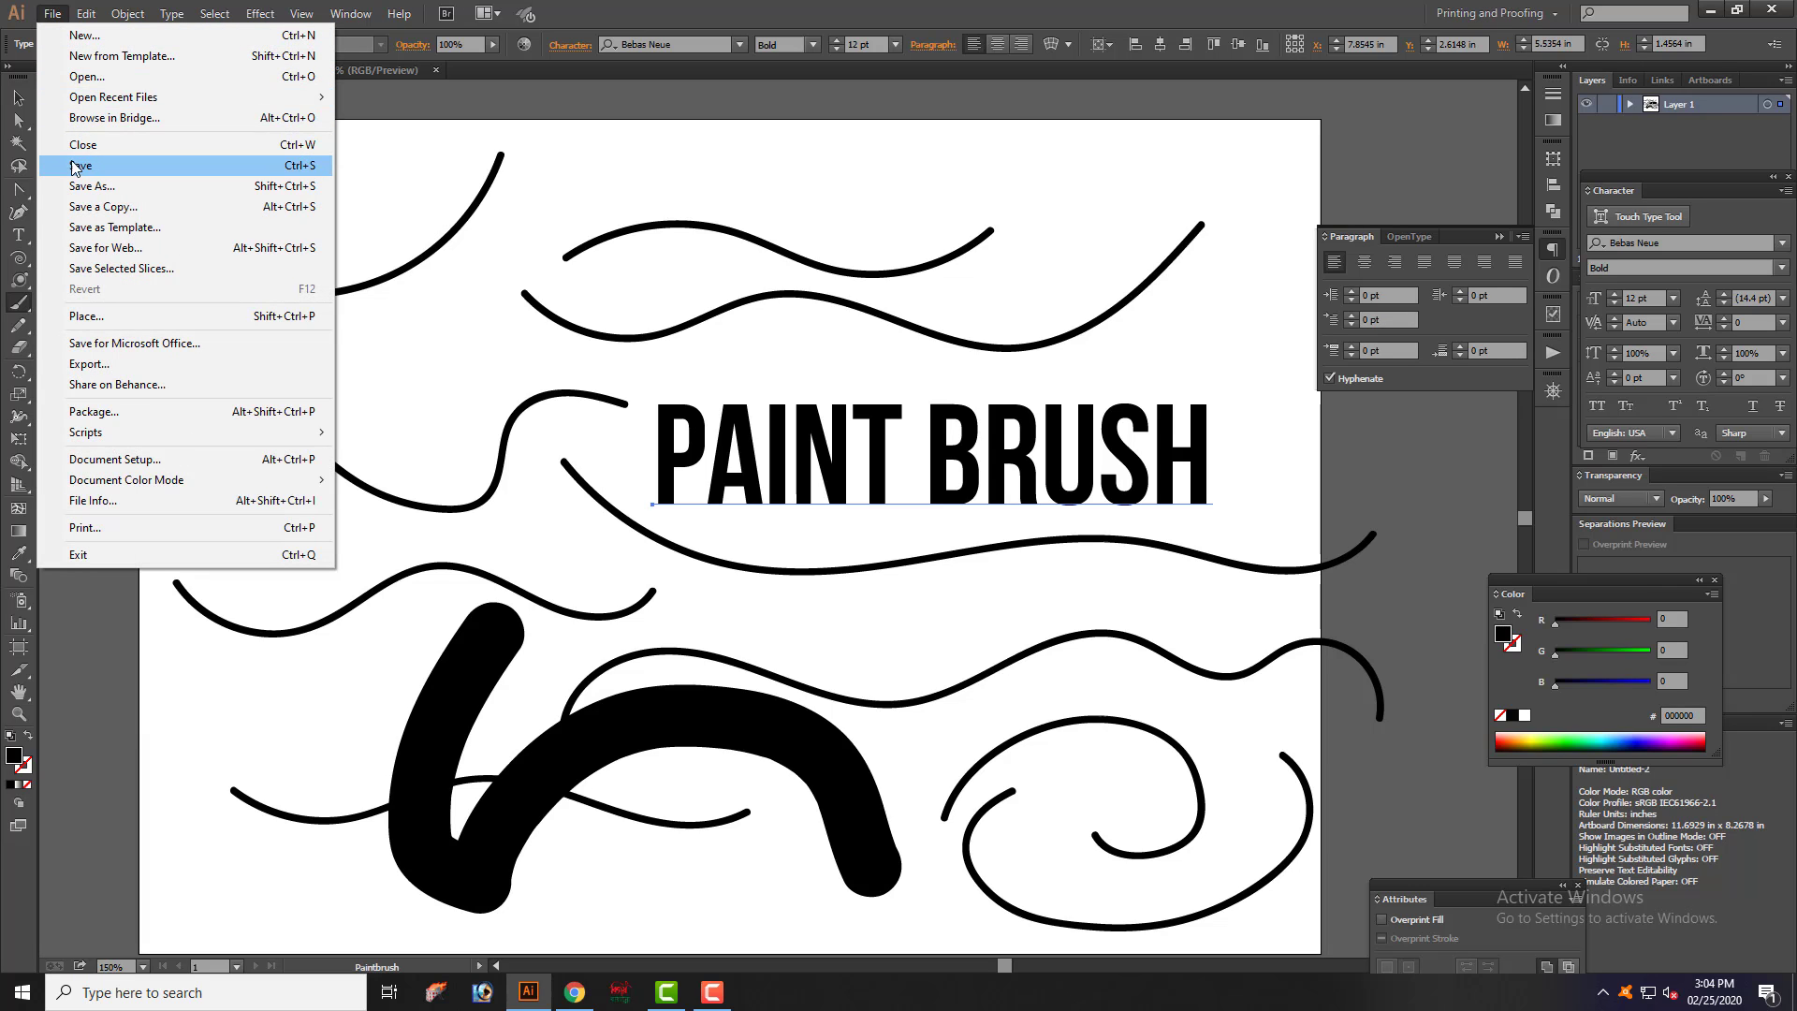
pyautogui.click(75, 165)
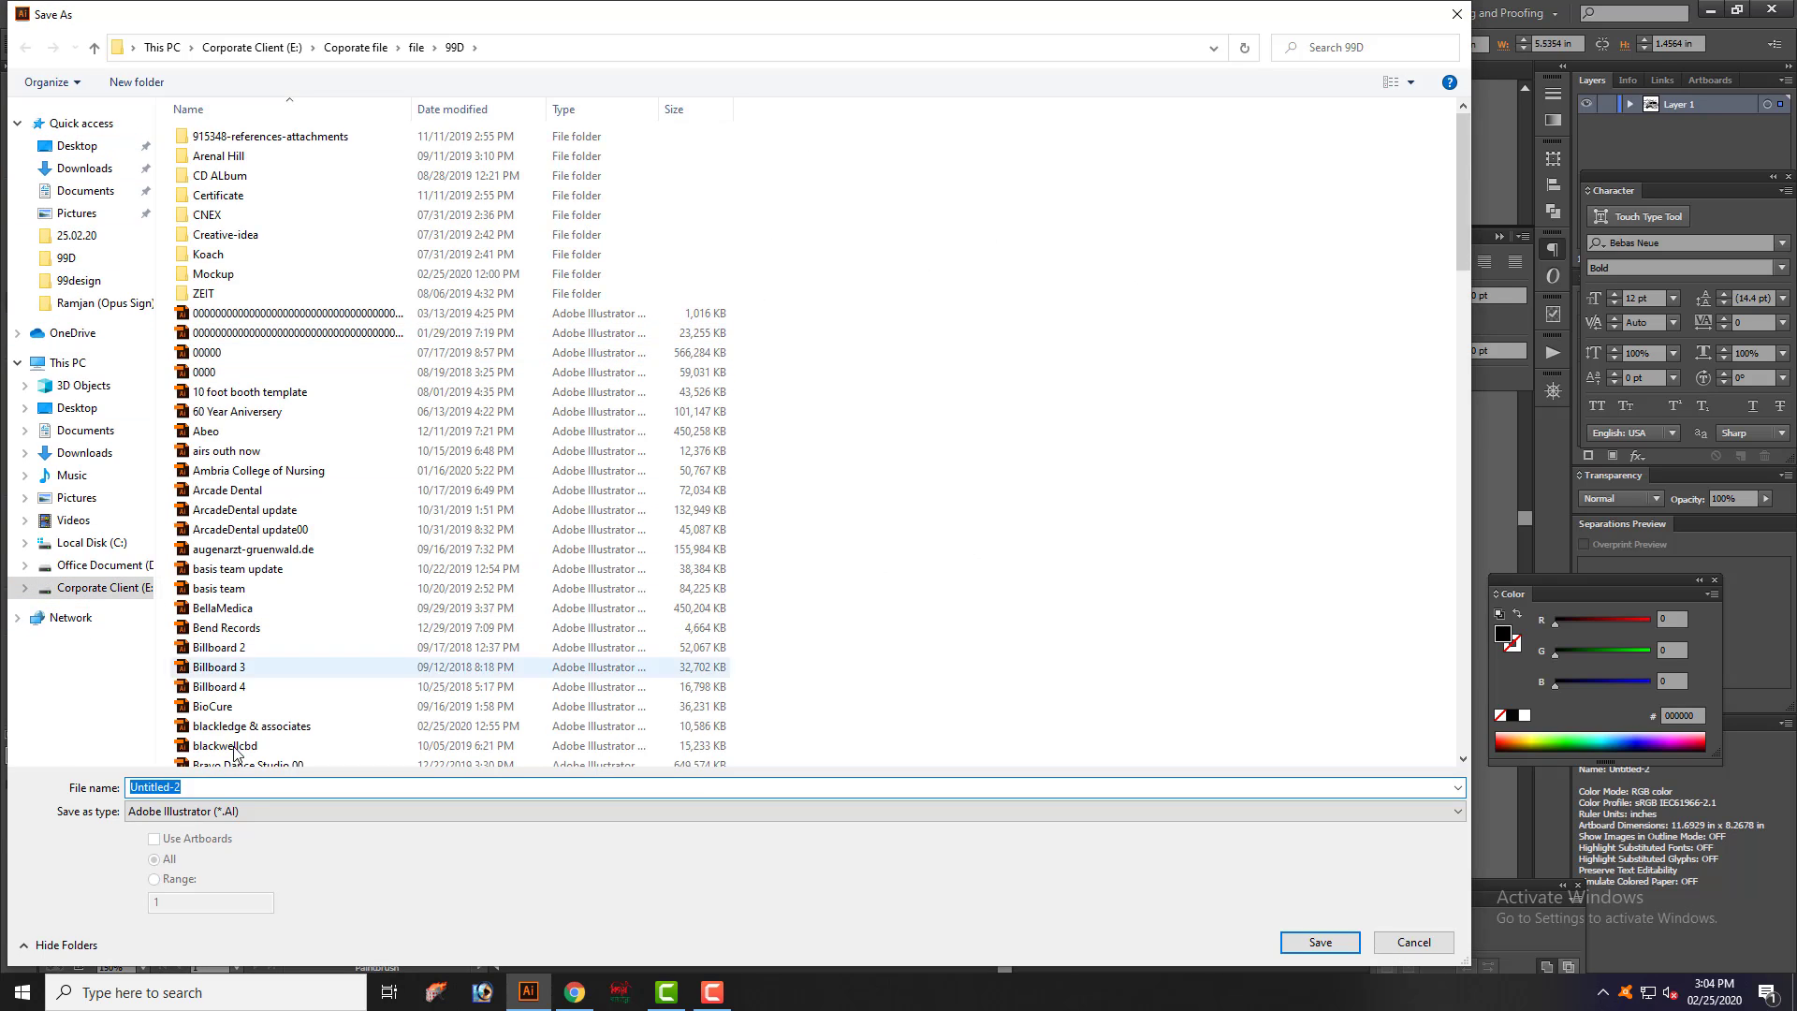
pyautogui.click(84, 148)
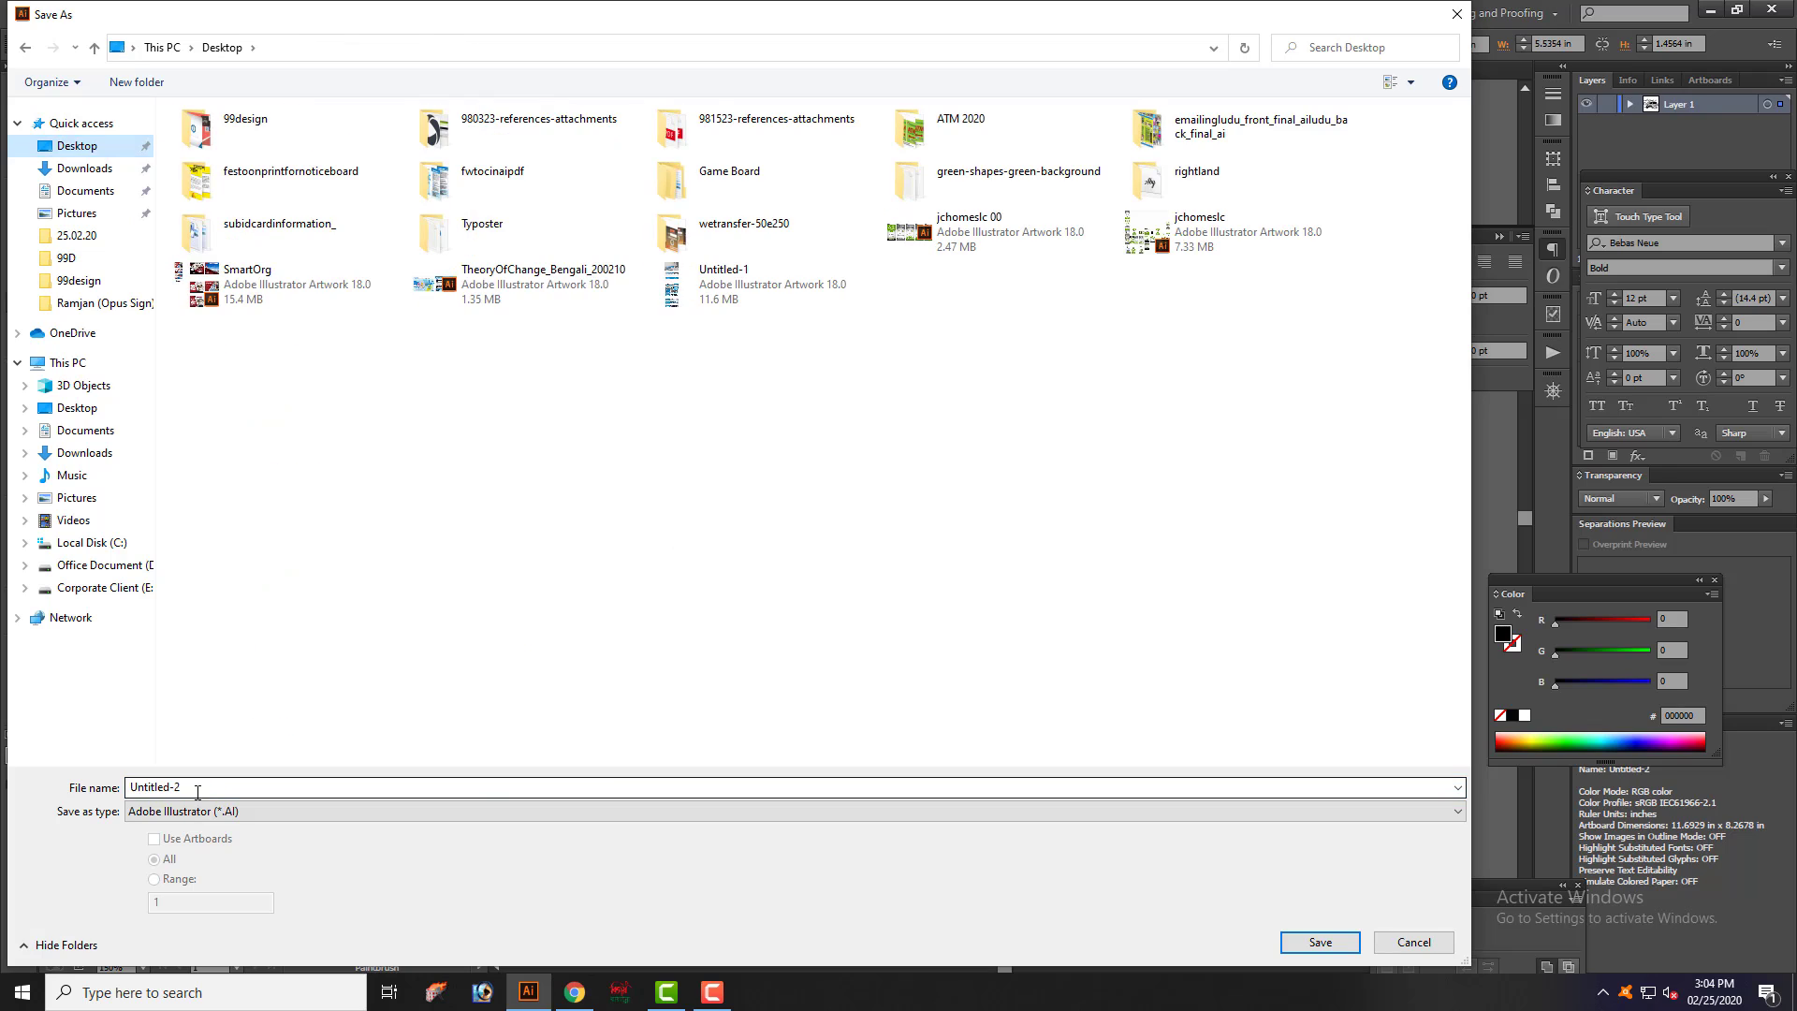
pyautogui.click(200, 790)
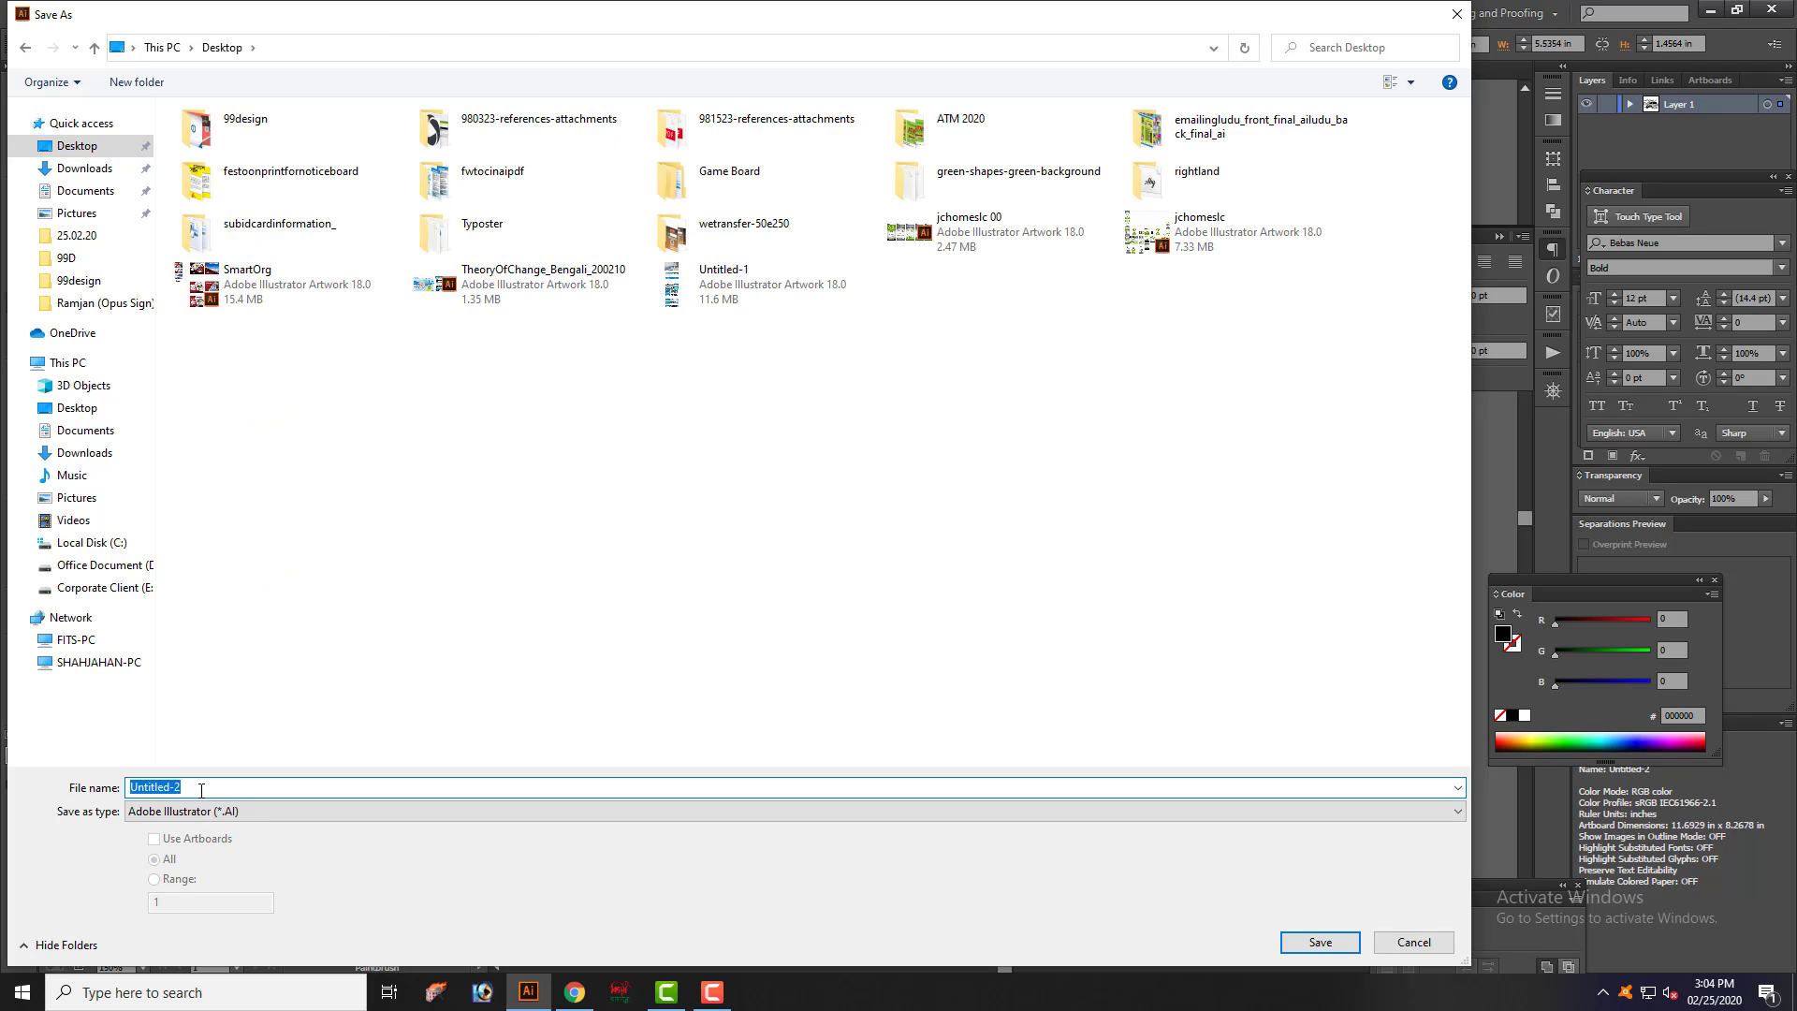
pyautogui.write('b')
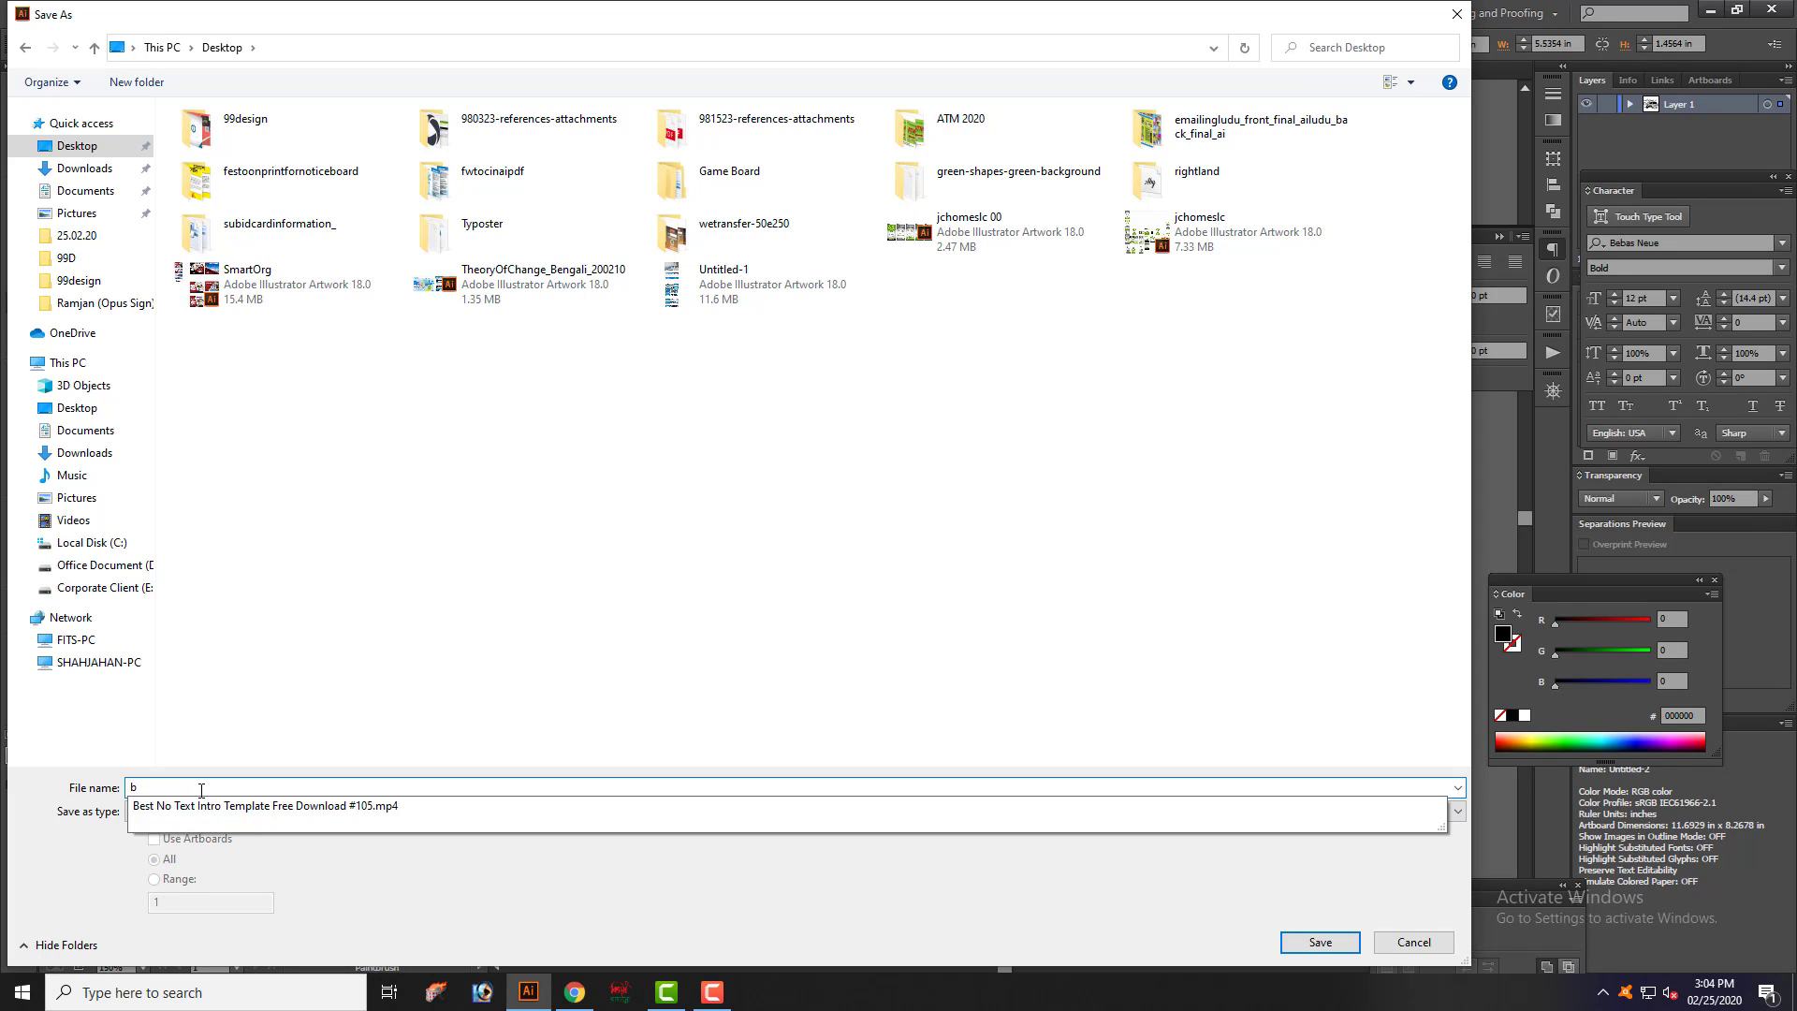
pyautogui.write('bbb')
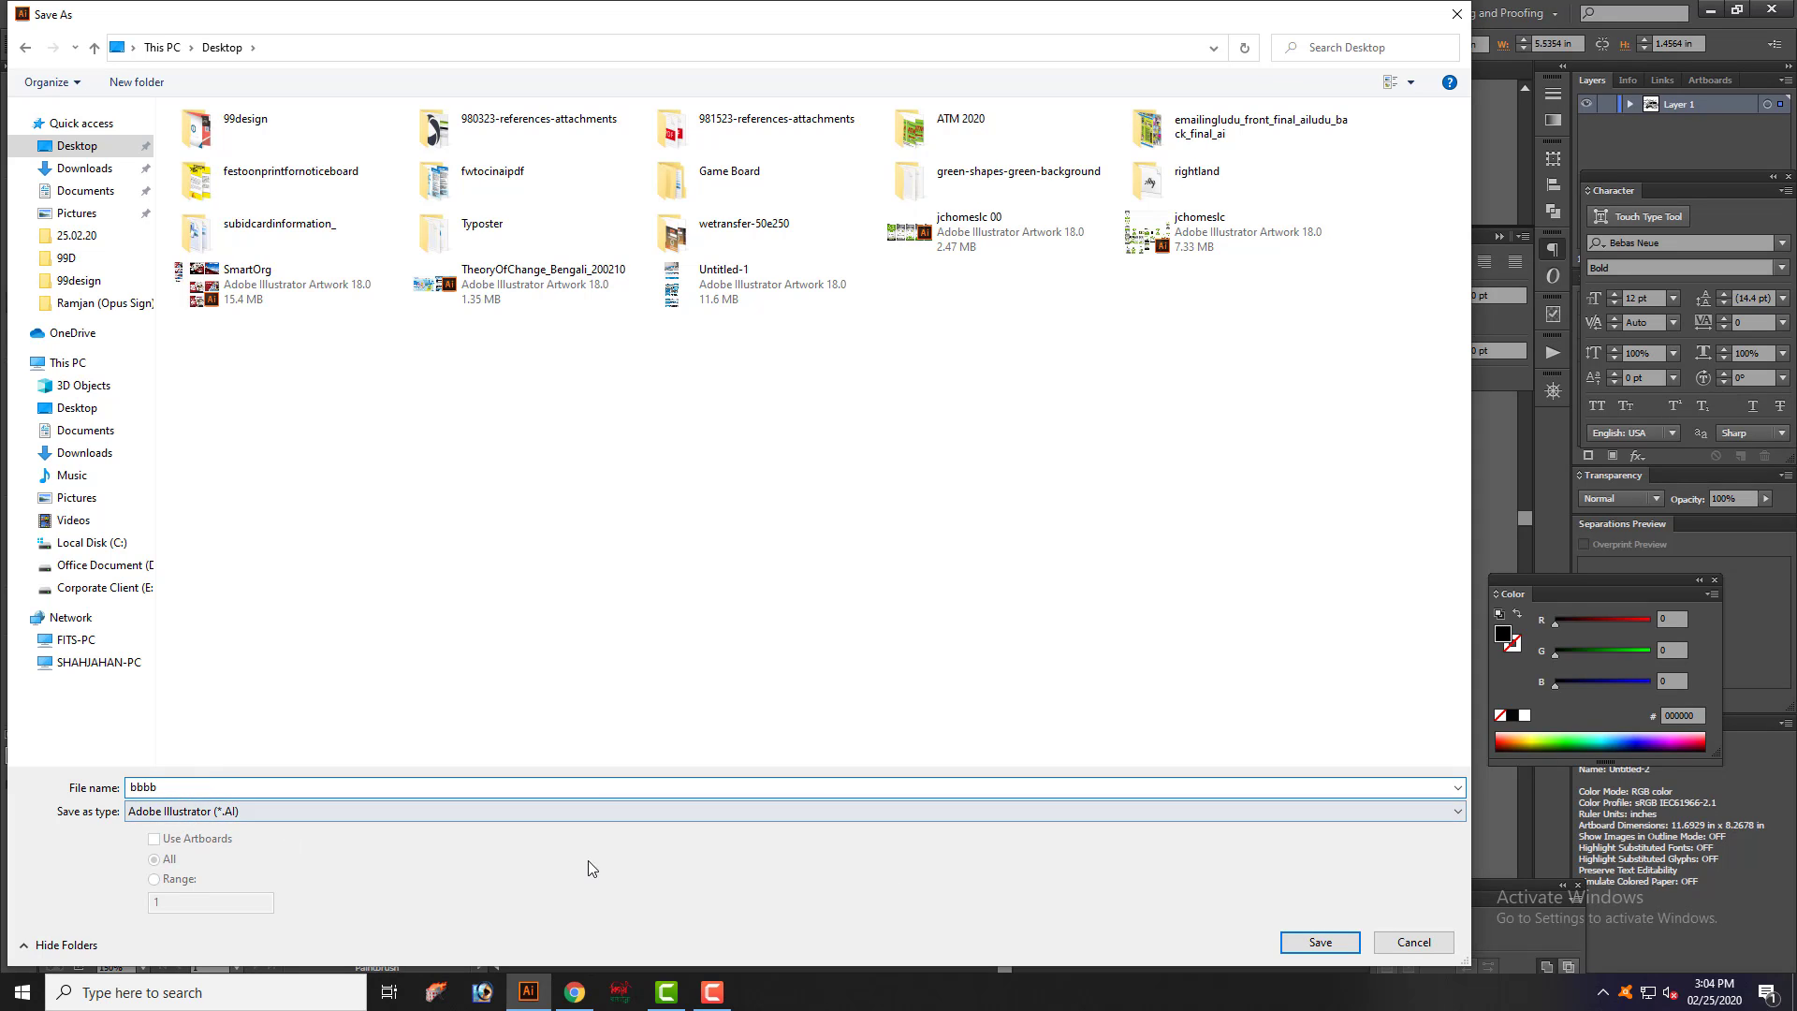
pyautogui.click(1320, 942)
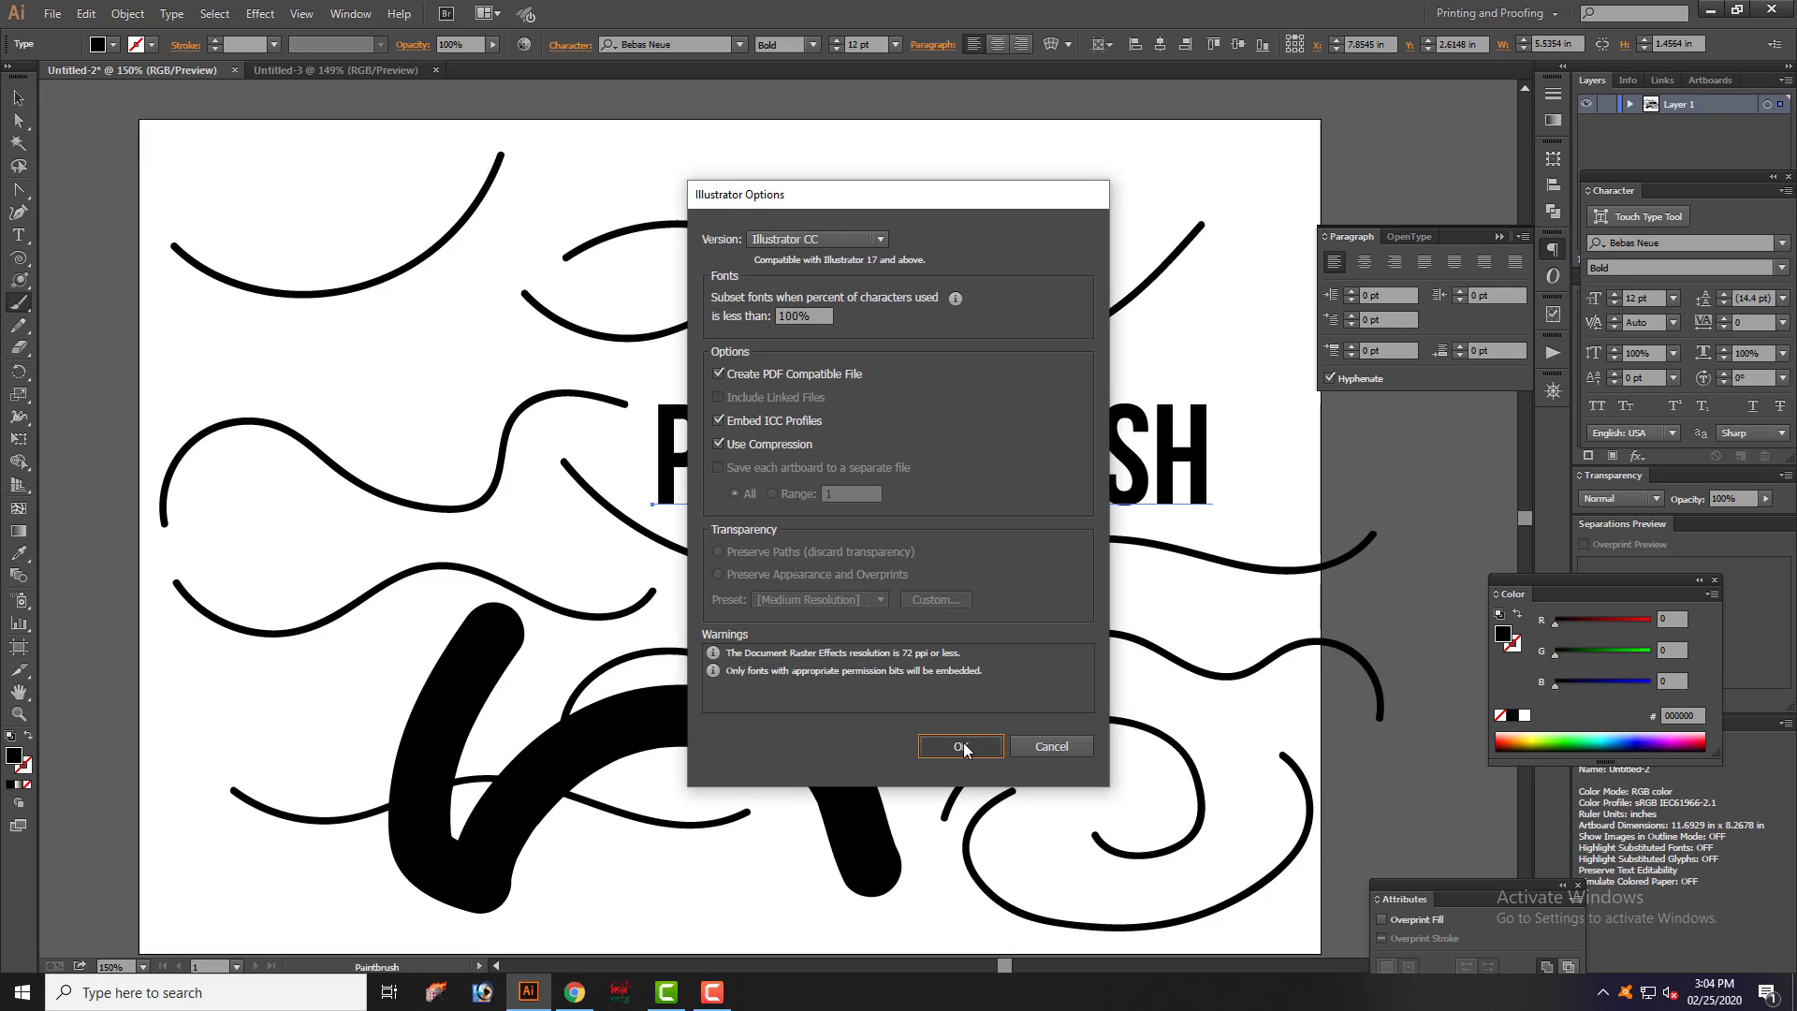
pyautogui.click(963, 745)
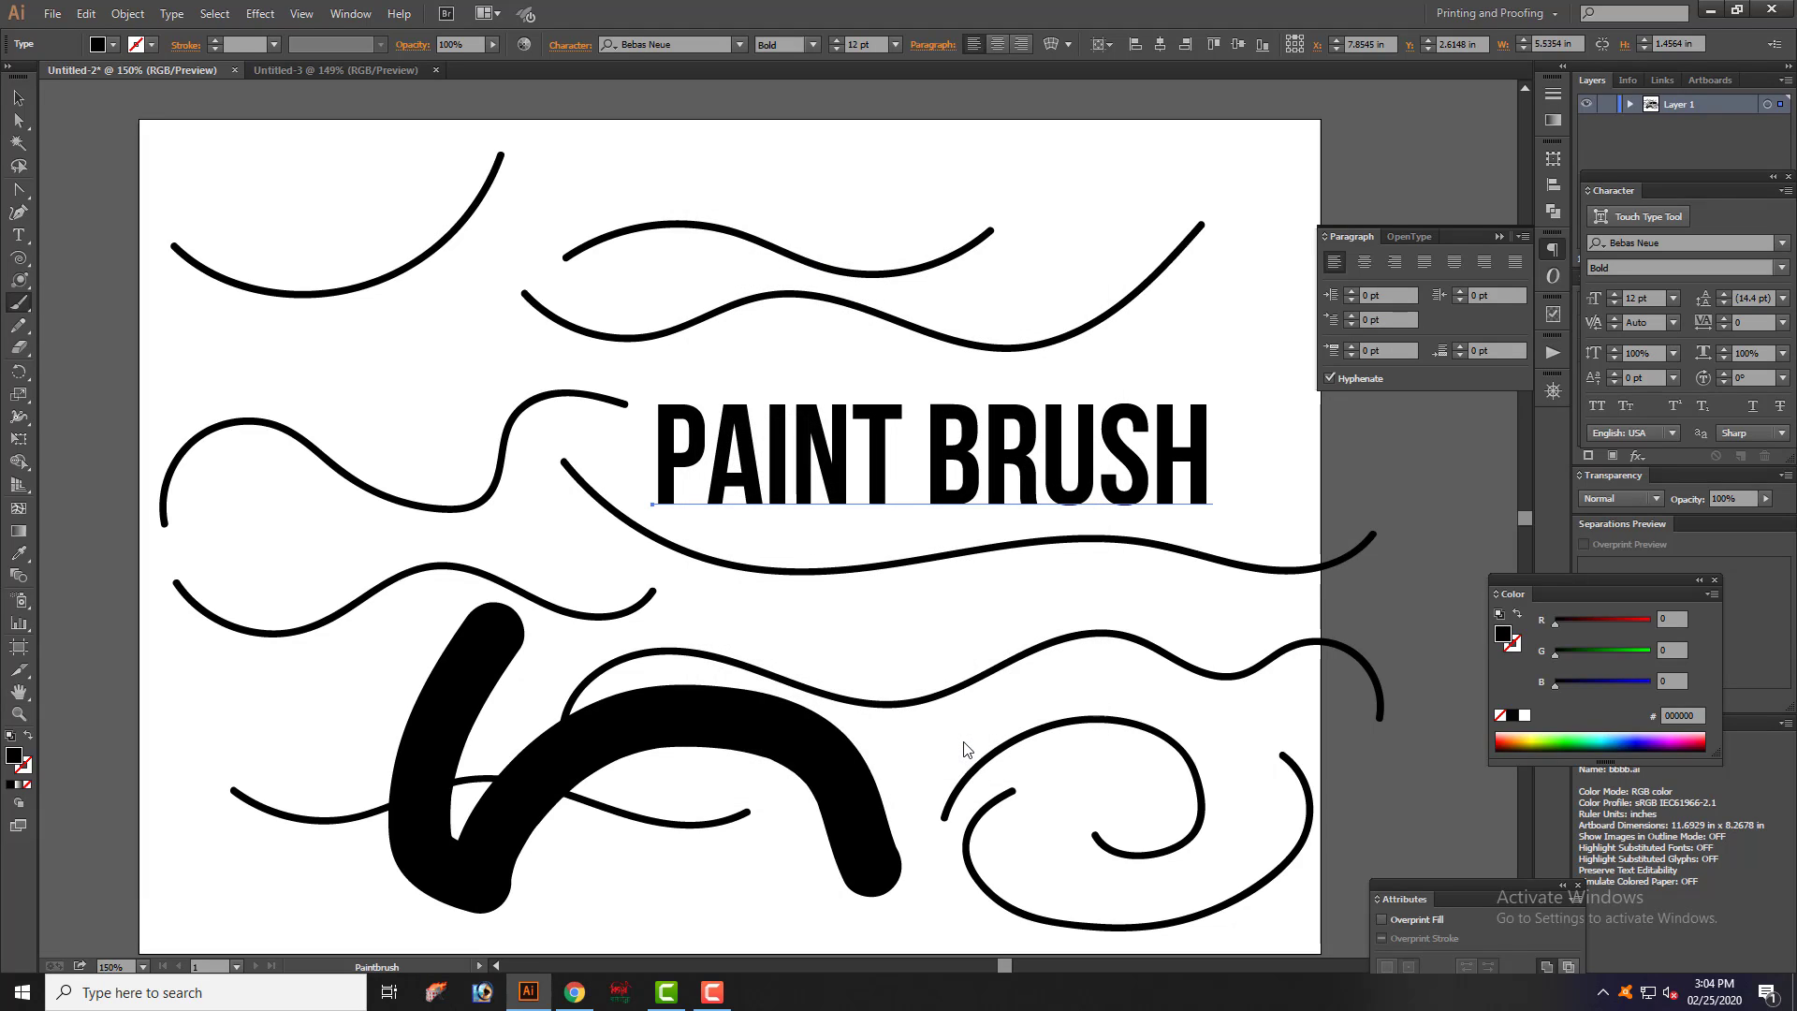
# - Deselect the PAINT BRUSH text and create another new document with the preset settings
pyautogui.click(18, 97)
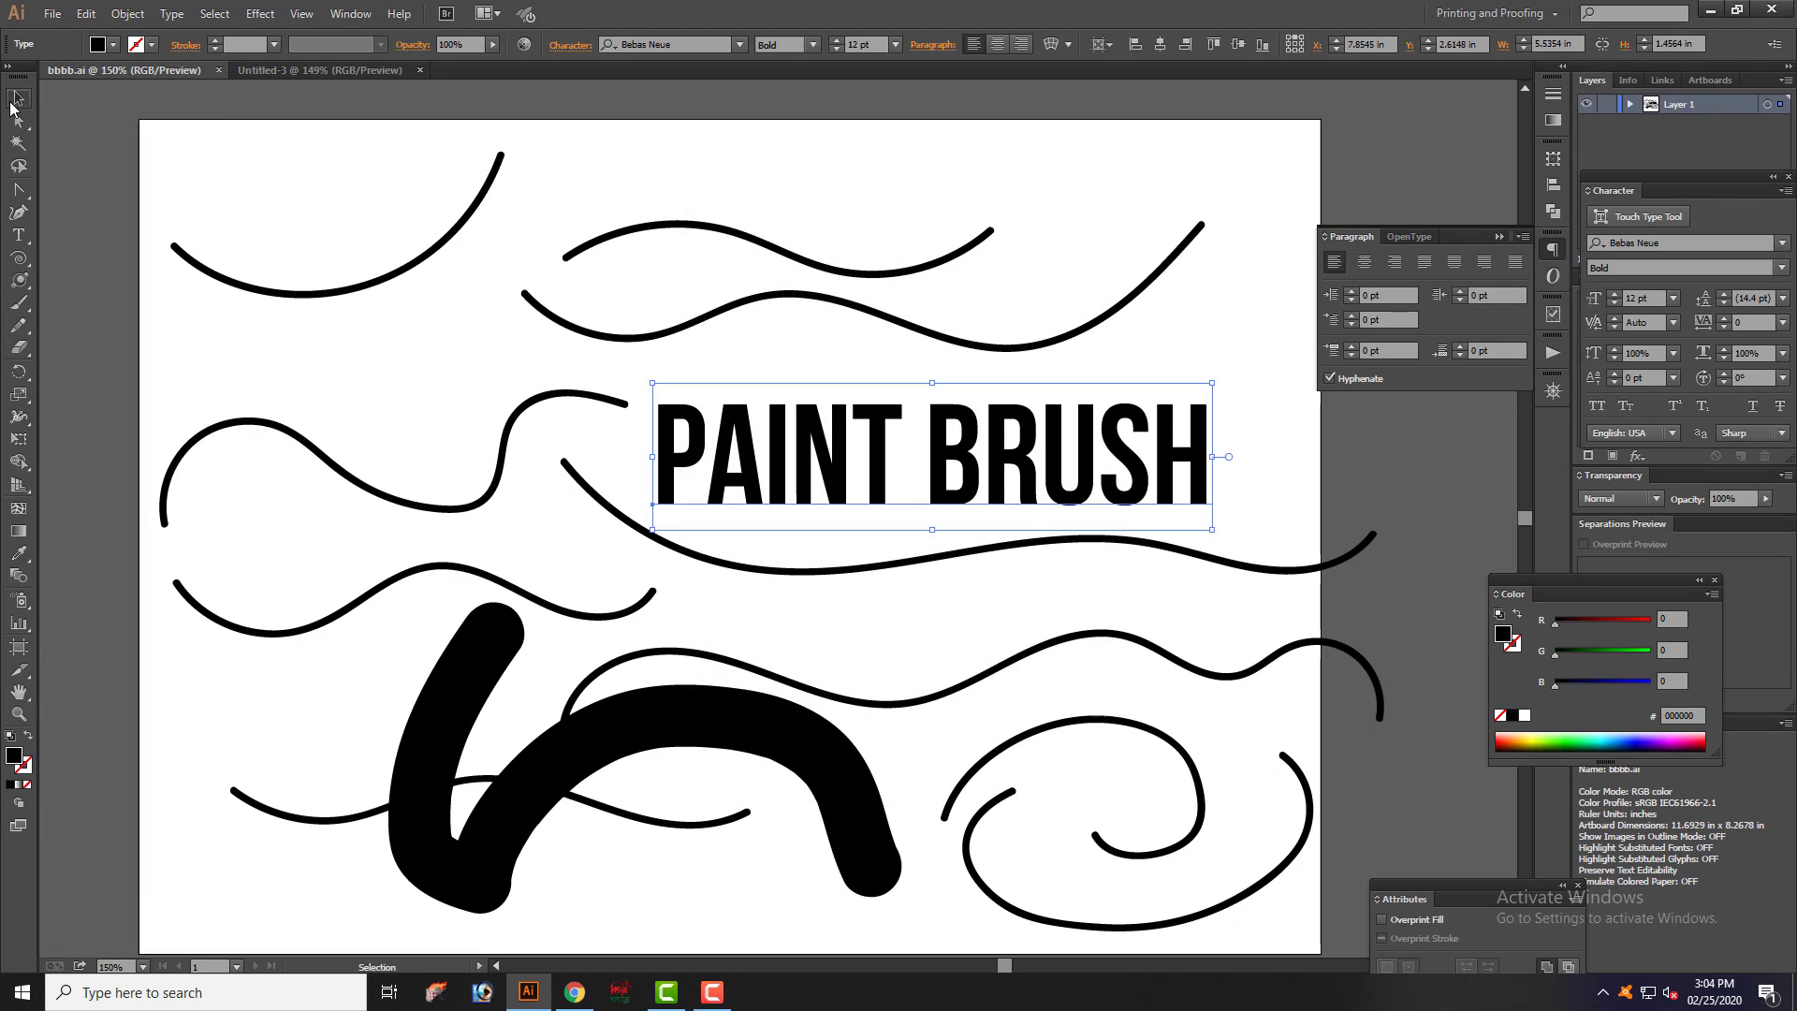
pyautogui.click(279, 99)
pyautogui.click(49, 14)
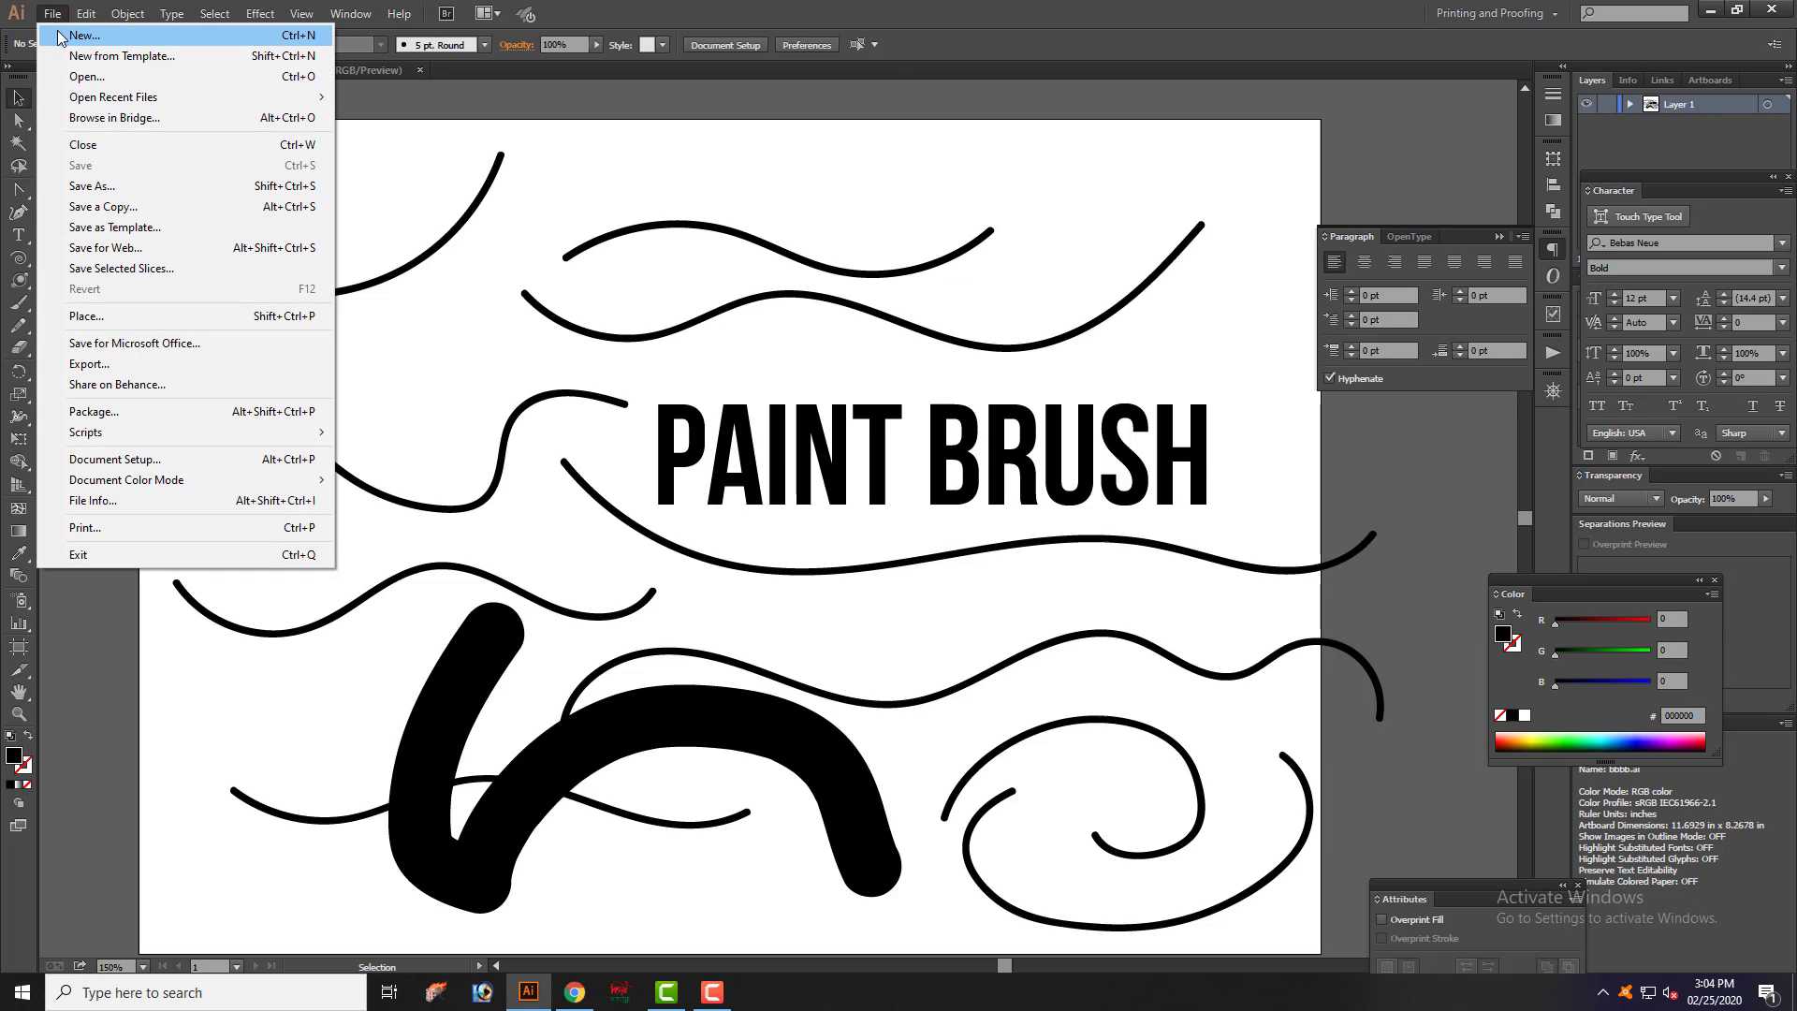
pyautogui.click(58, 36)
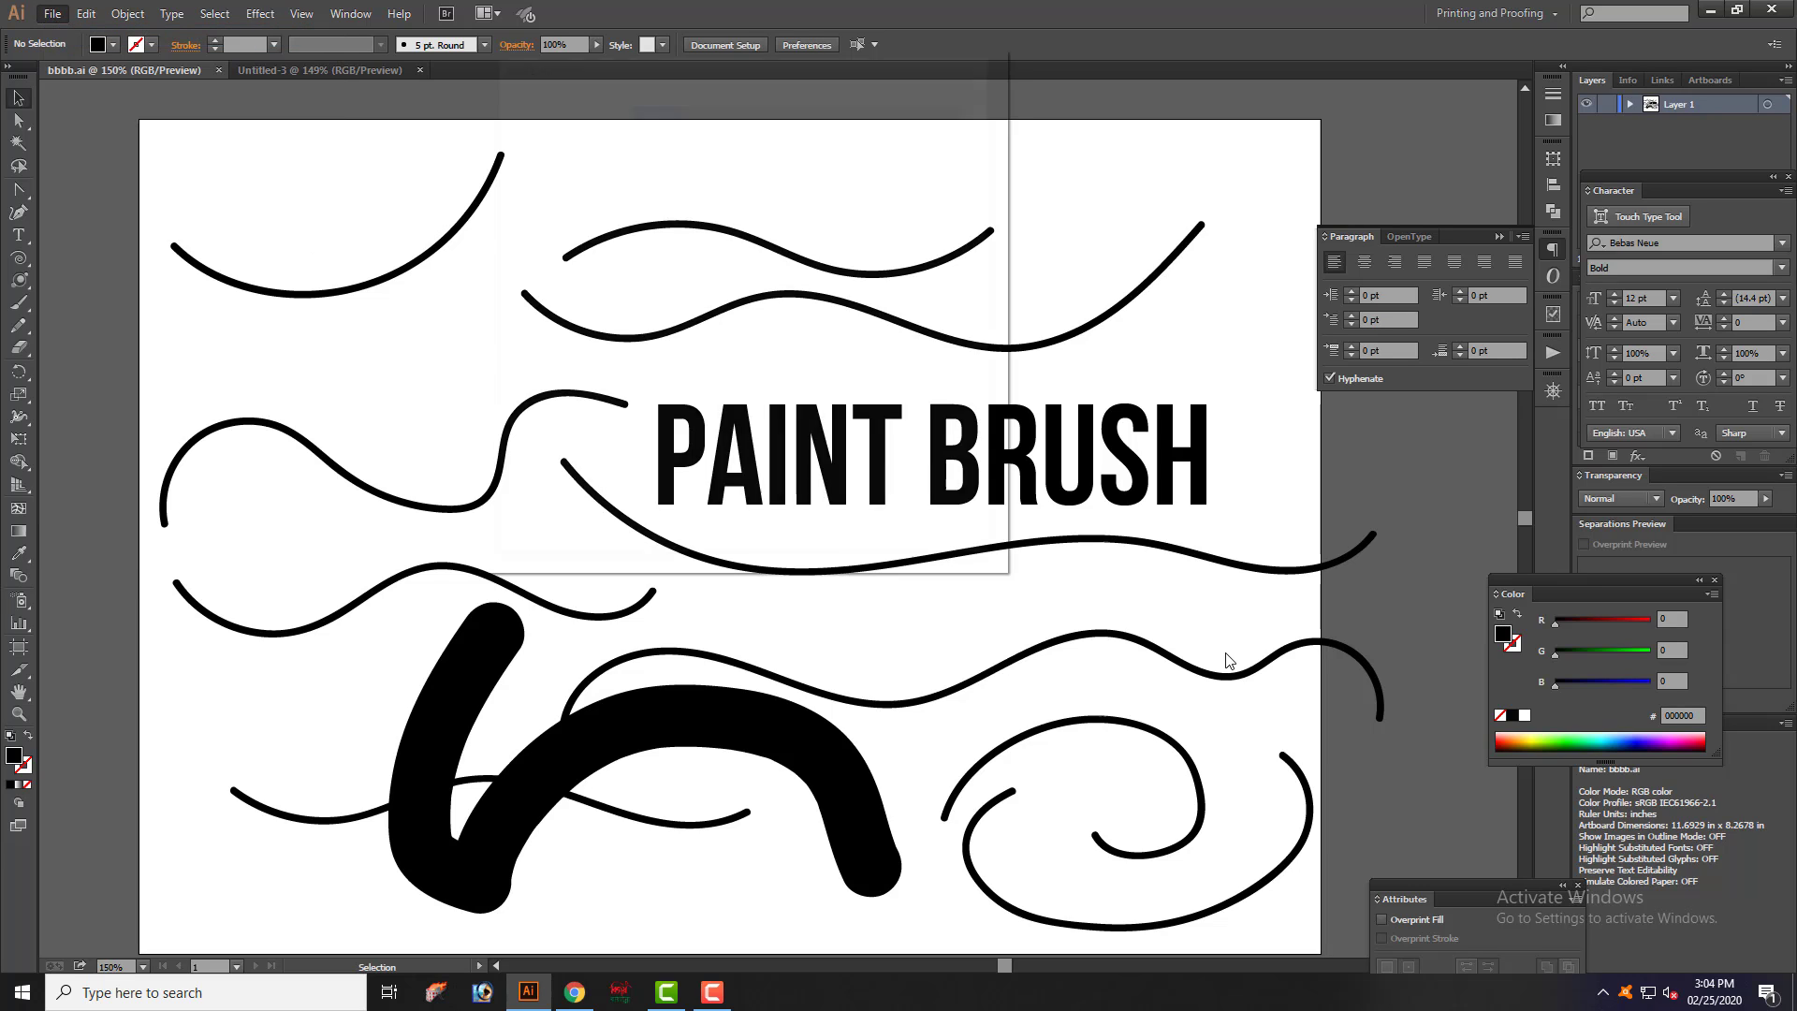
pyautogui.press('Return')
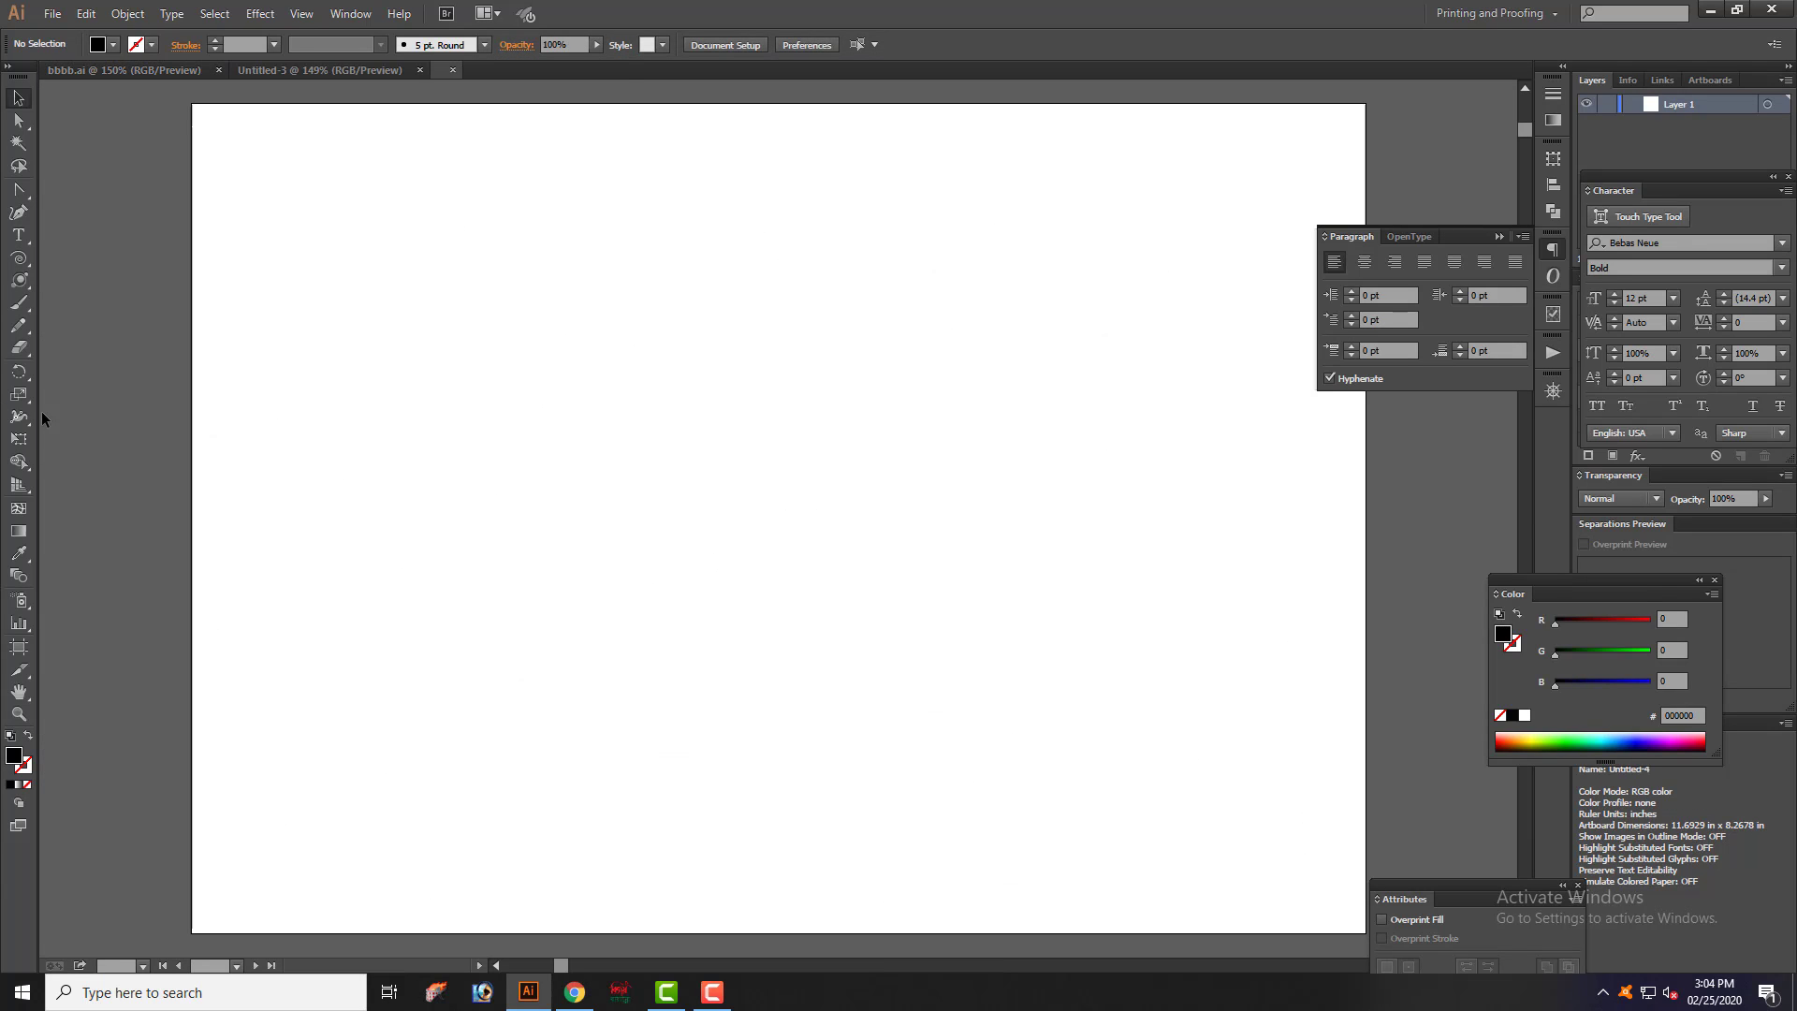
# - Paint two wavy Paintbrush strokes one below the other, about 6.72 in and 3.91 in wide, and deselect them
pyautogui.moveTo(18, 303); pyautogui.dragTo(98, 306)
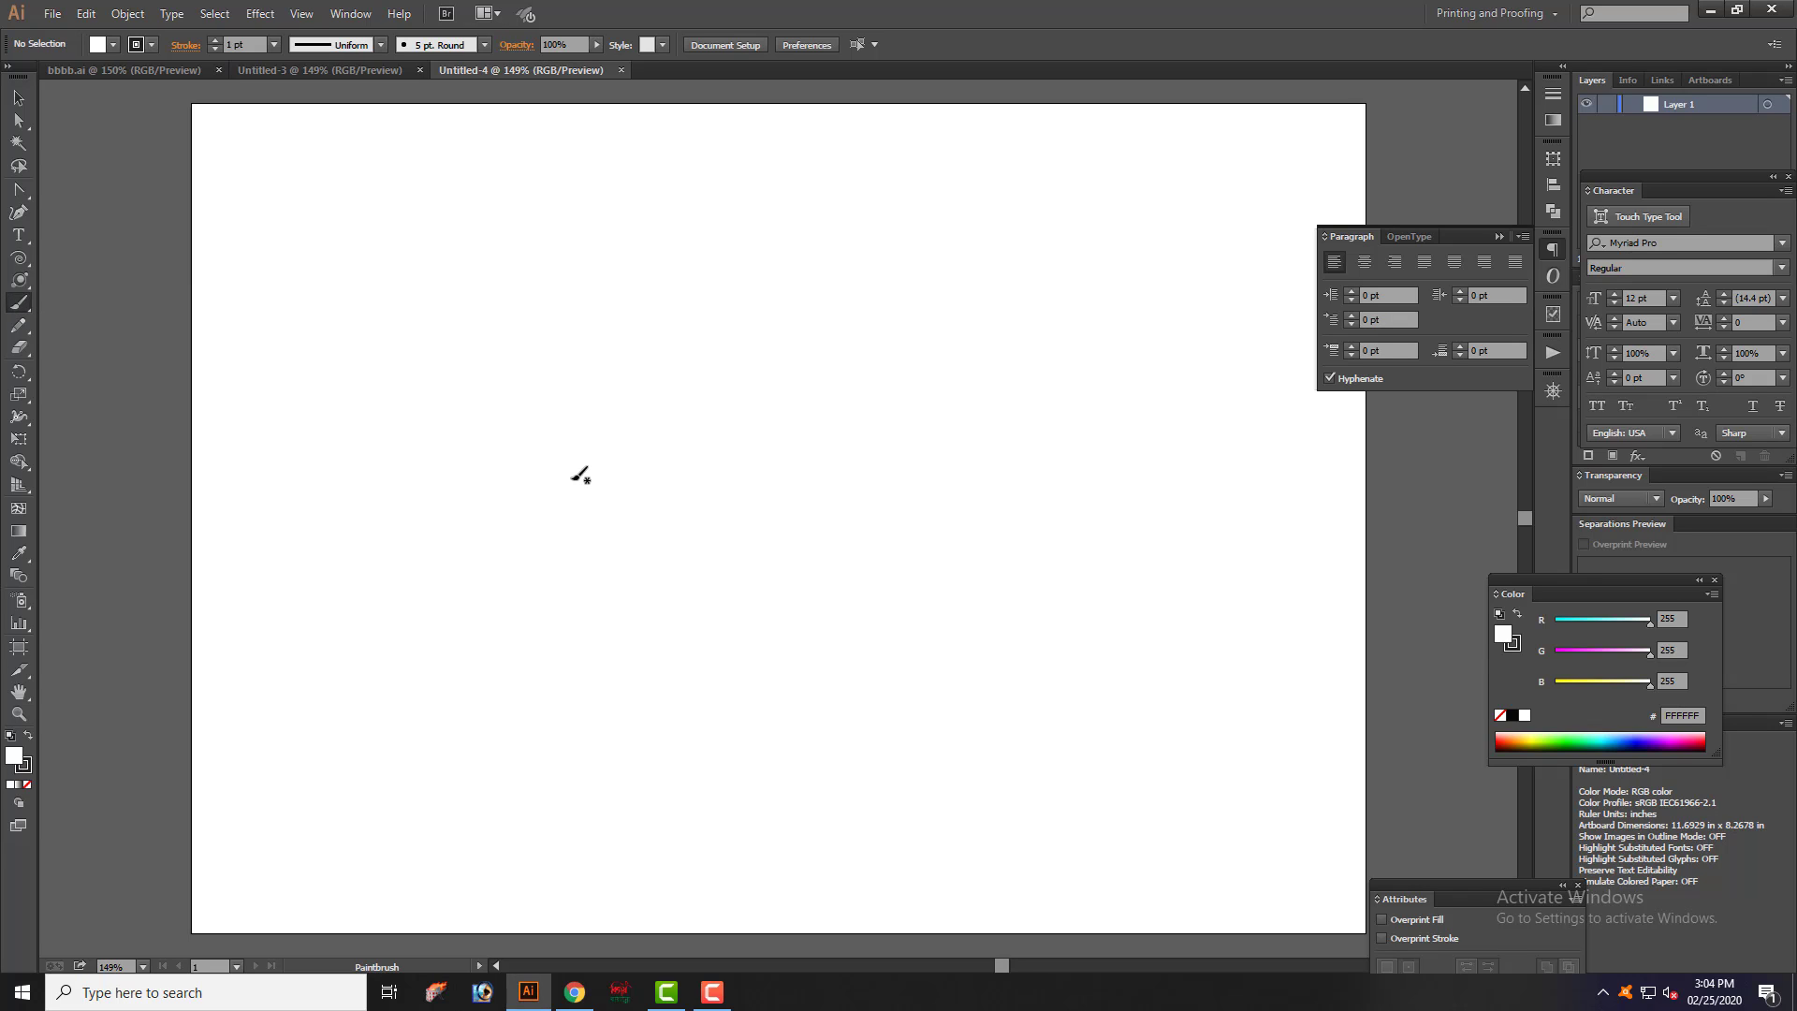
pyautogui.moveTo(457, 420)
pyautogui.mouseDown()
pyautogui.moveTo(566, 452)
pyautogui.moveTo(666, 406)
pyautogui.moveTo(739, 411)
pyautogui.moveTo(844, 462)
pyautogui.moveTo(1128, 424)
pyautogui.mouseUp()
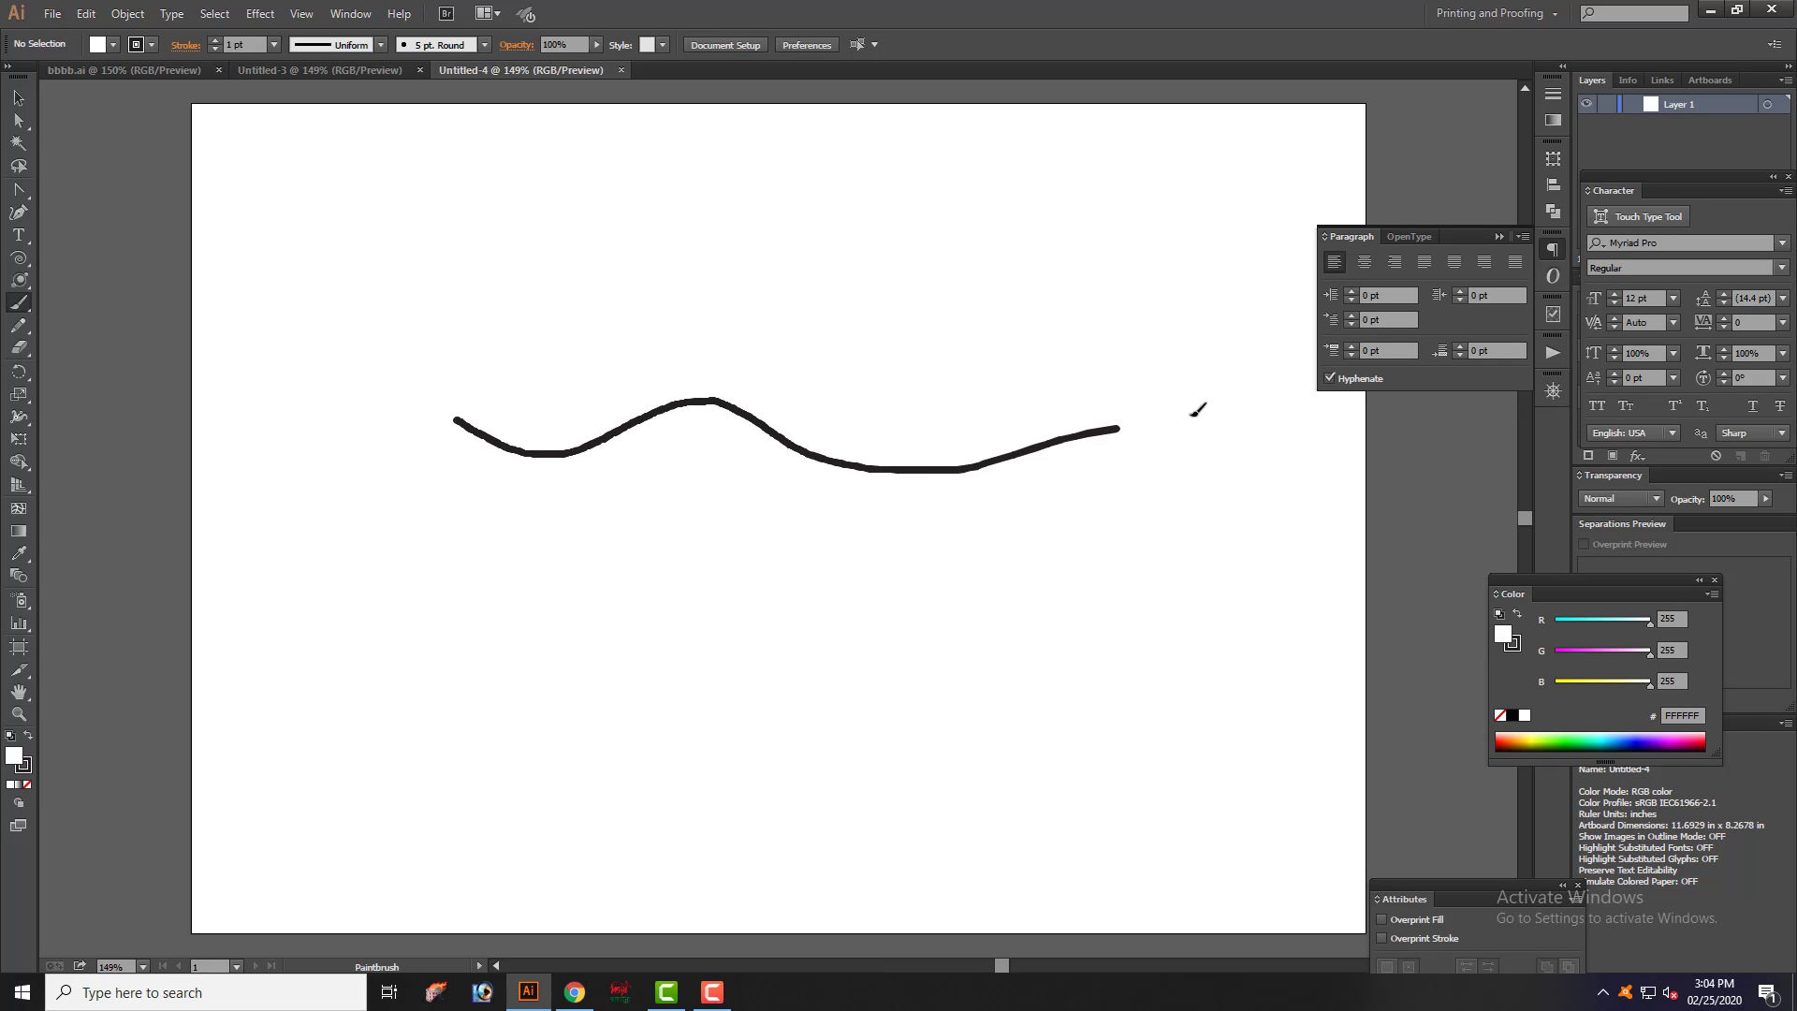
pyautogui.moveTo(803, 642); pyautogui.dragTo(789, 535)
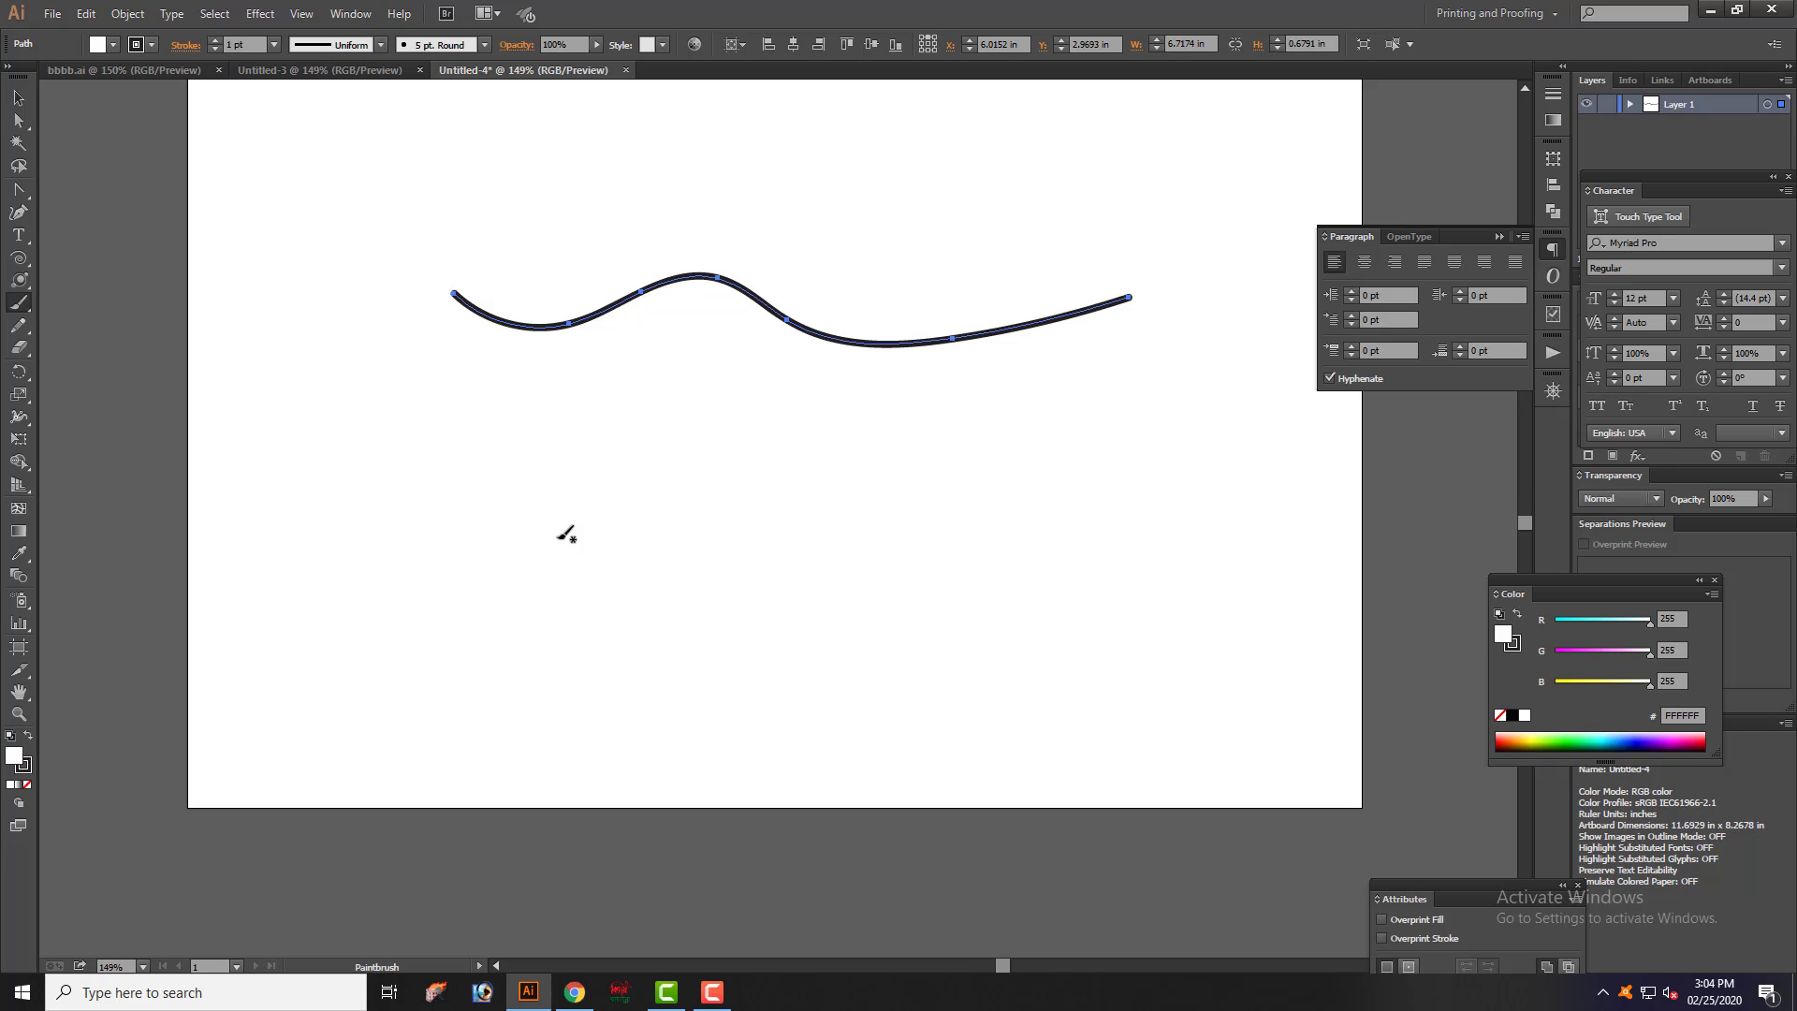
pyautogui.moveTo(456, 459)
pyautogui.mouseDown()
pyautogui.moveTo(498, 487)
pyautogui.moveTo(616, 492)
pyautogui.moveTo(708, 453)
pyautogui.moveTo(857, 505)
pyautogui.mouseUp()
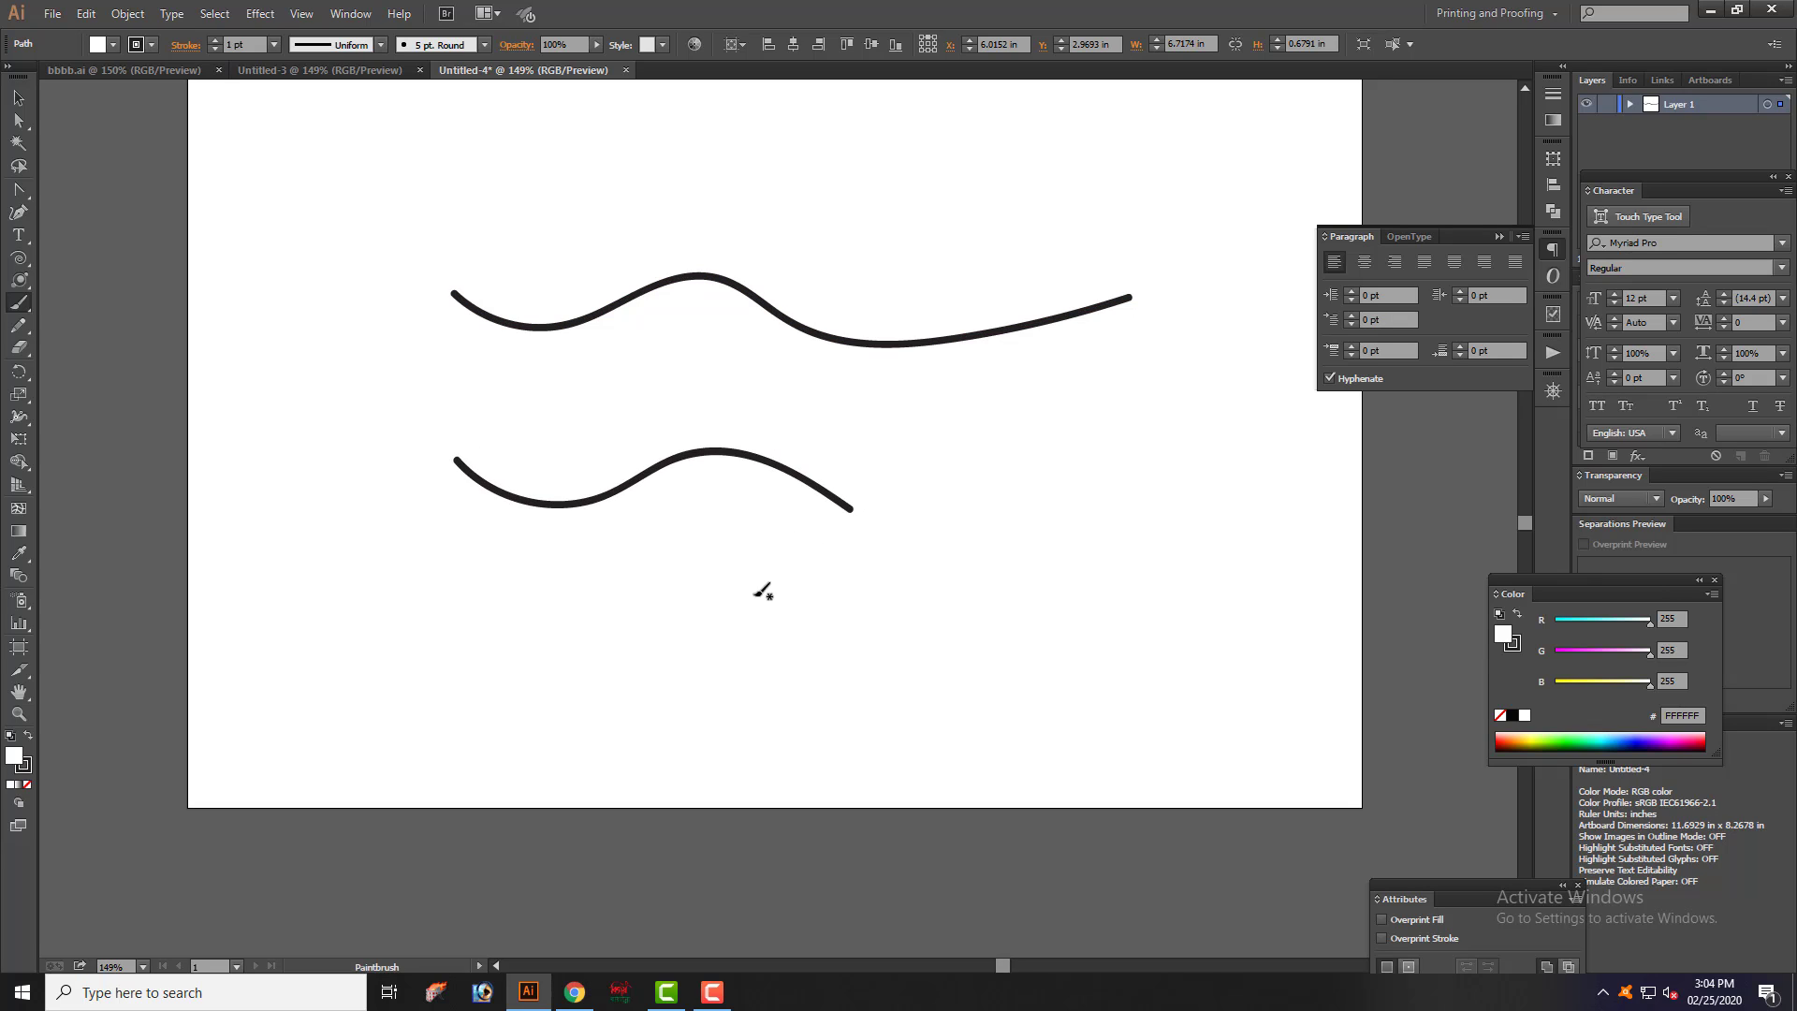
pyautogui.scroll(-2, 750, 539)
pyautogui.press('v')
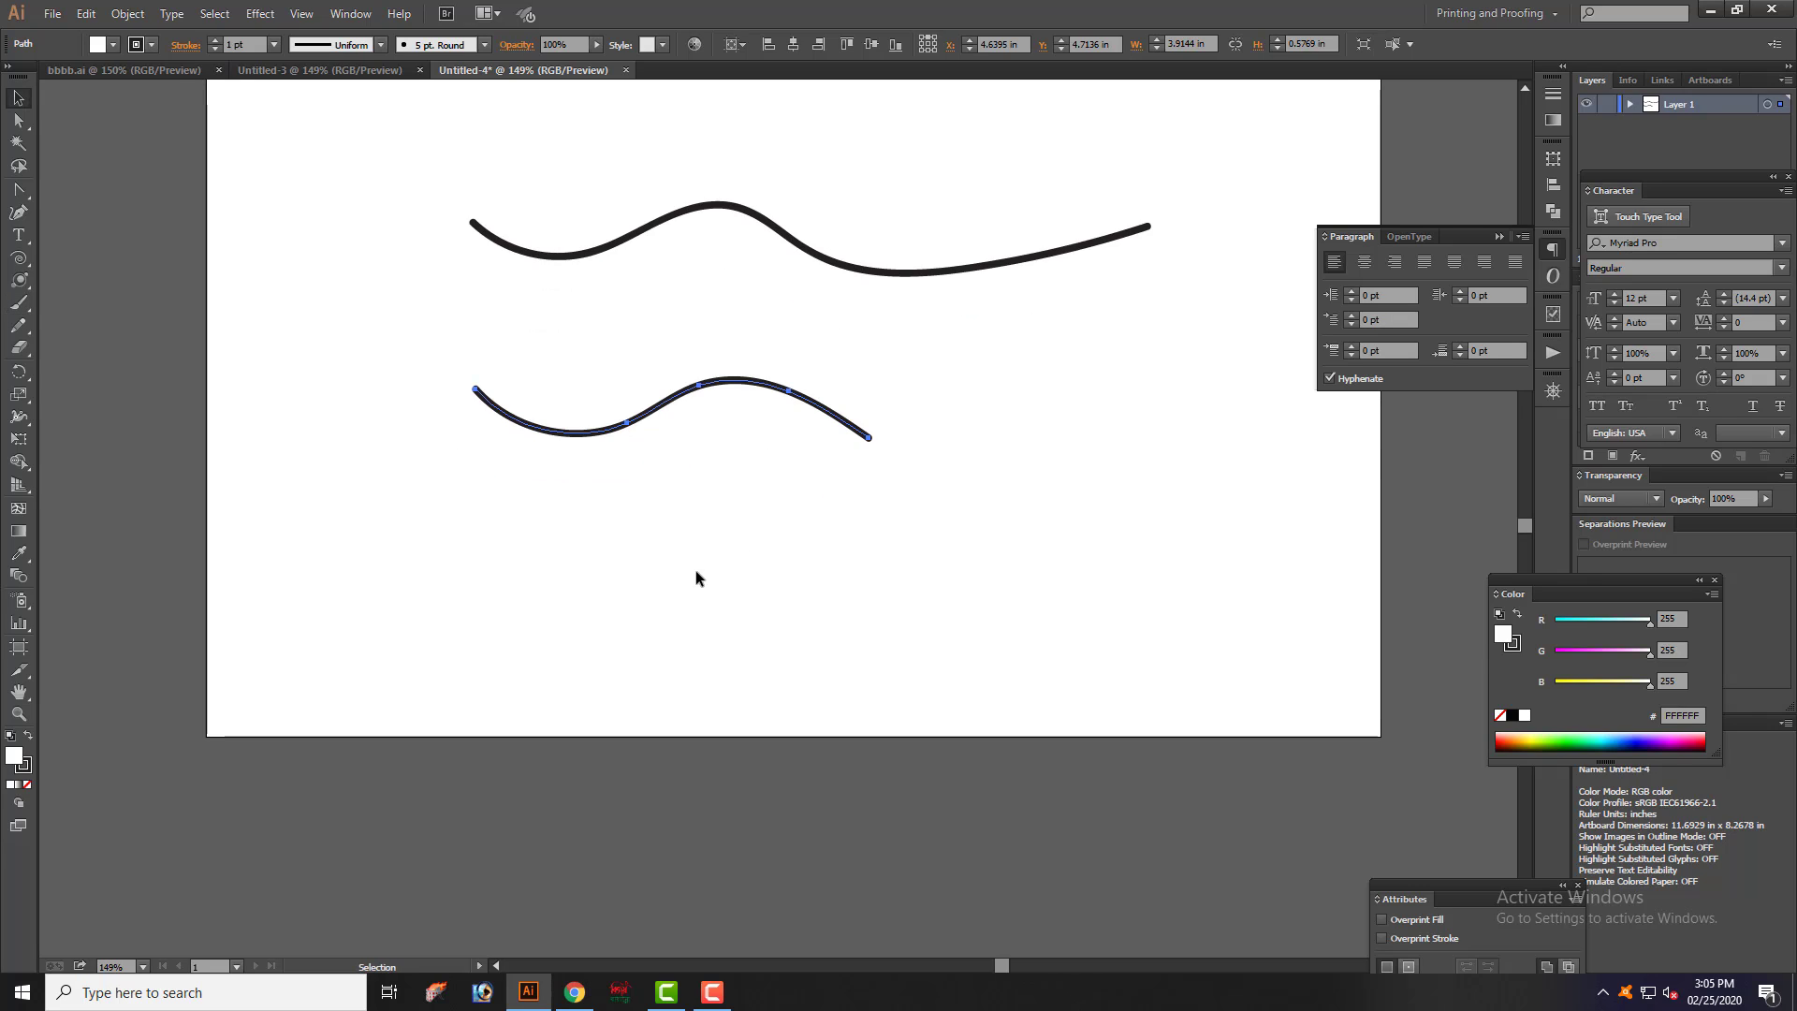
pyautogui.click(655, 570)
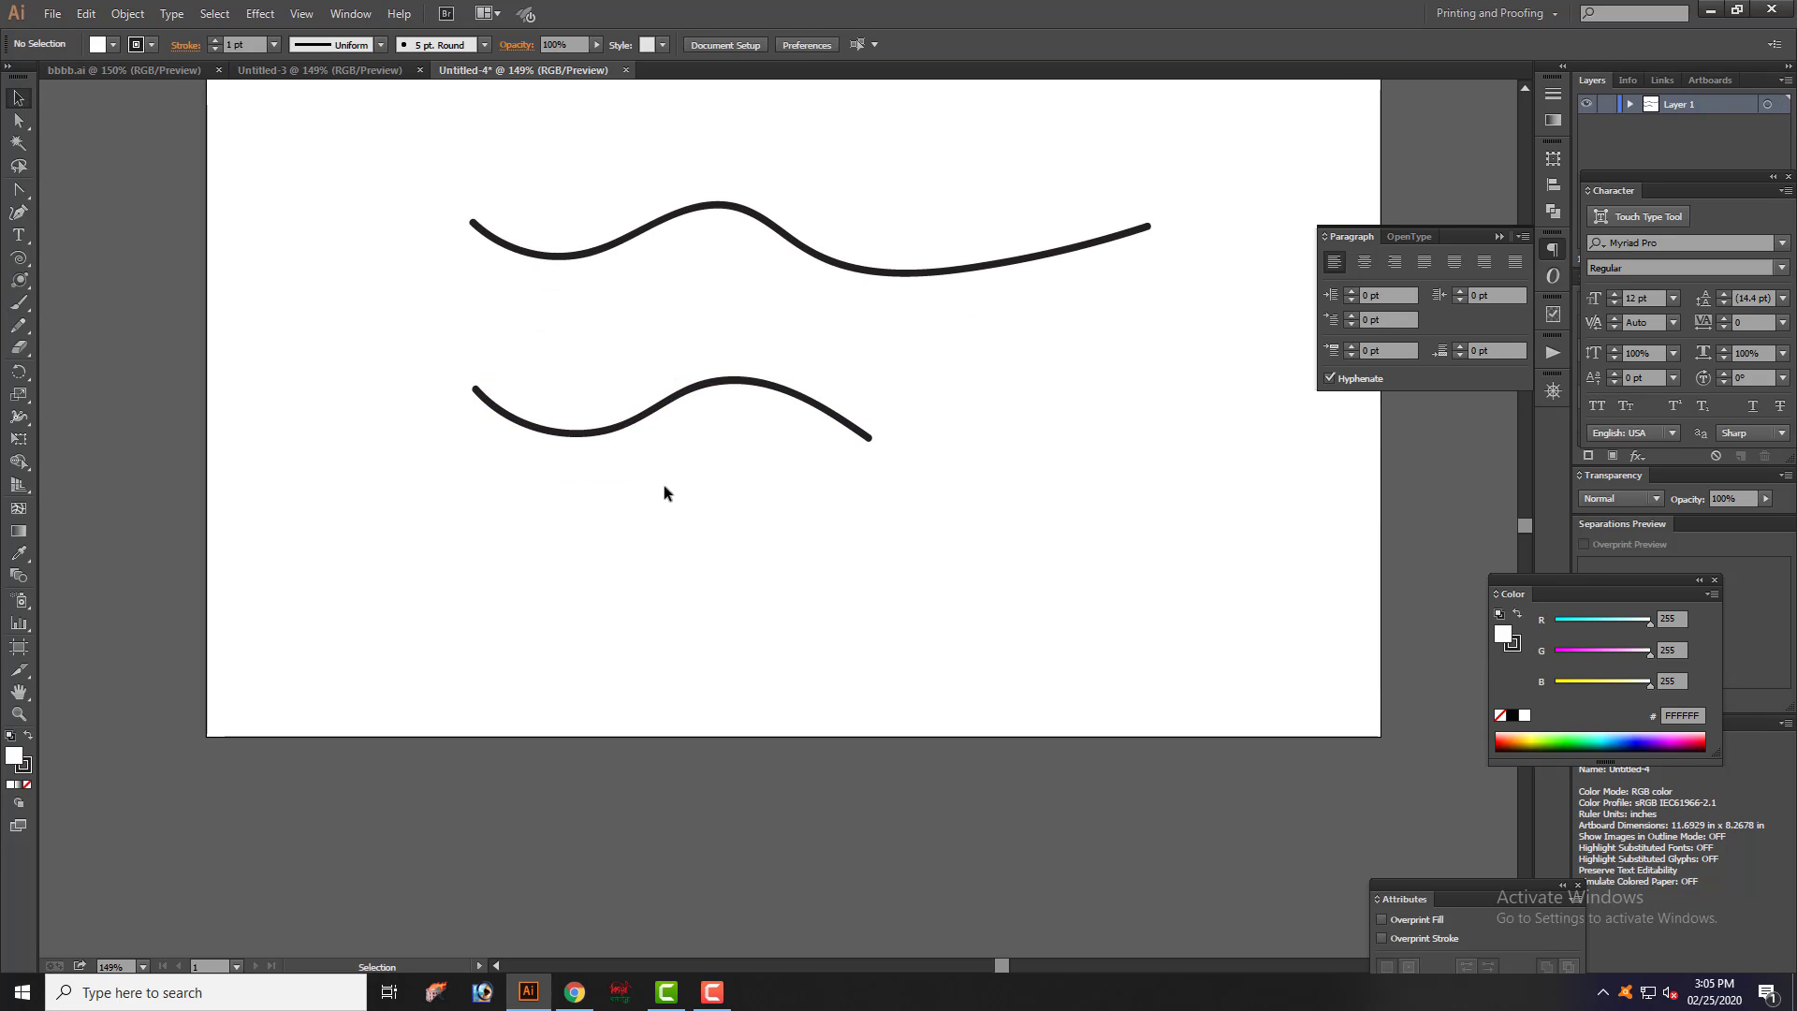
# - Paint a third wavy Paintbrush stroke about 4.94 in wide and 1.26 in high below the first two
pyautogui.click(18, 302)
pyautogui.moveTo(652, 517); pyautogui.dragTo(667, 514)
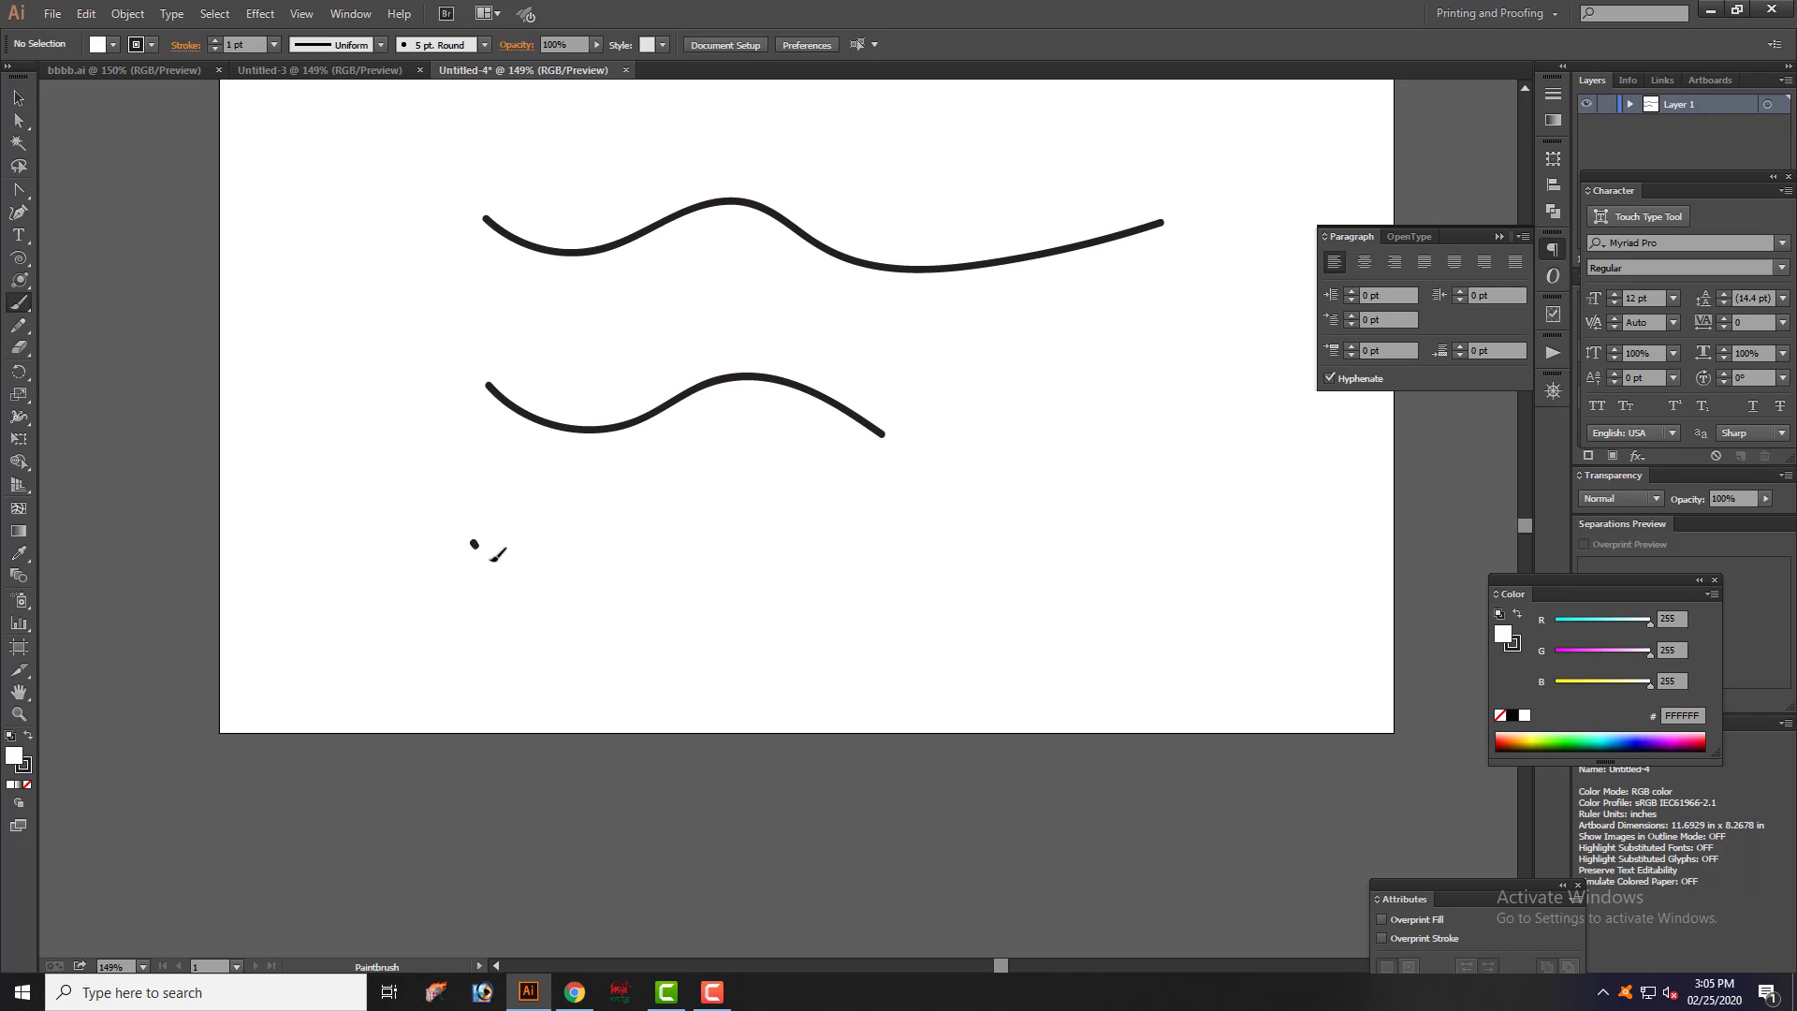
pyautogui.moveTo(472, 541)
pyautogui.mouseDown()
pyautogui.moveTo(587, 605)
pyautogui.moveTo(730, 550)
pyautogui.moveTo(810, 550)
pyautogui.moveTo(919, 583)
pyautogui.moveTo(972, 664)
pyautogui.mouseUp()
pyautogui.moveTo(775, 703); pyautogui.dragTo(500, 669)
pyautogui.moveTo(937, 543); pyautogui.dragTo(926, 620)
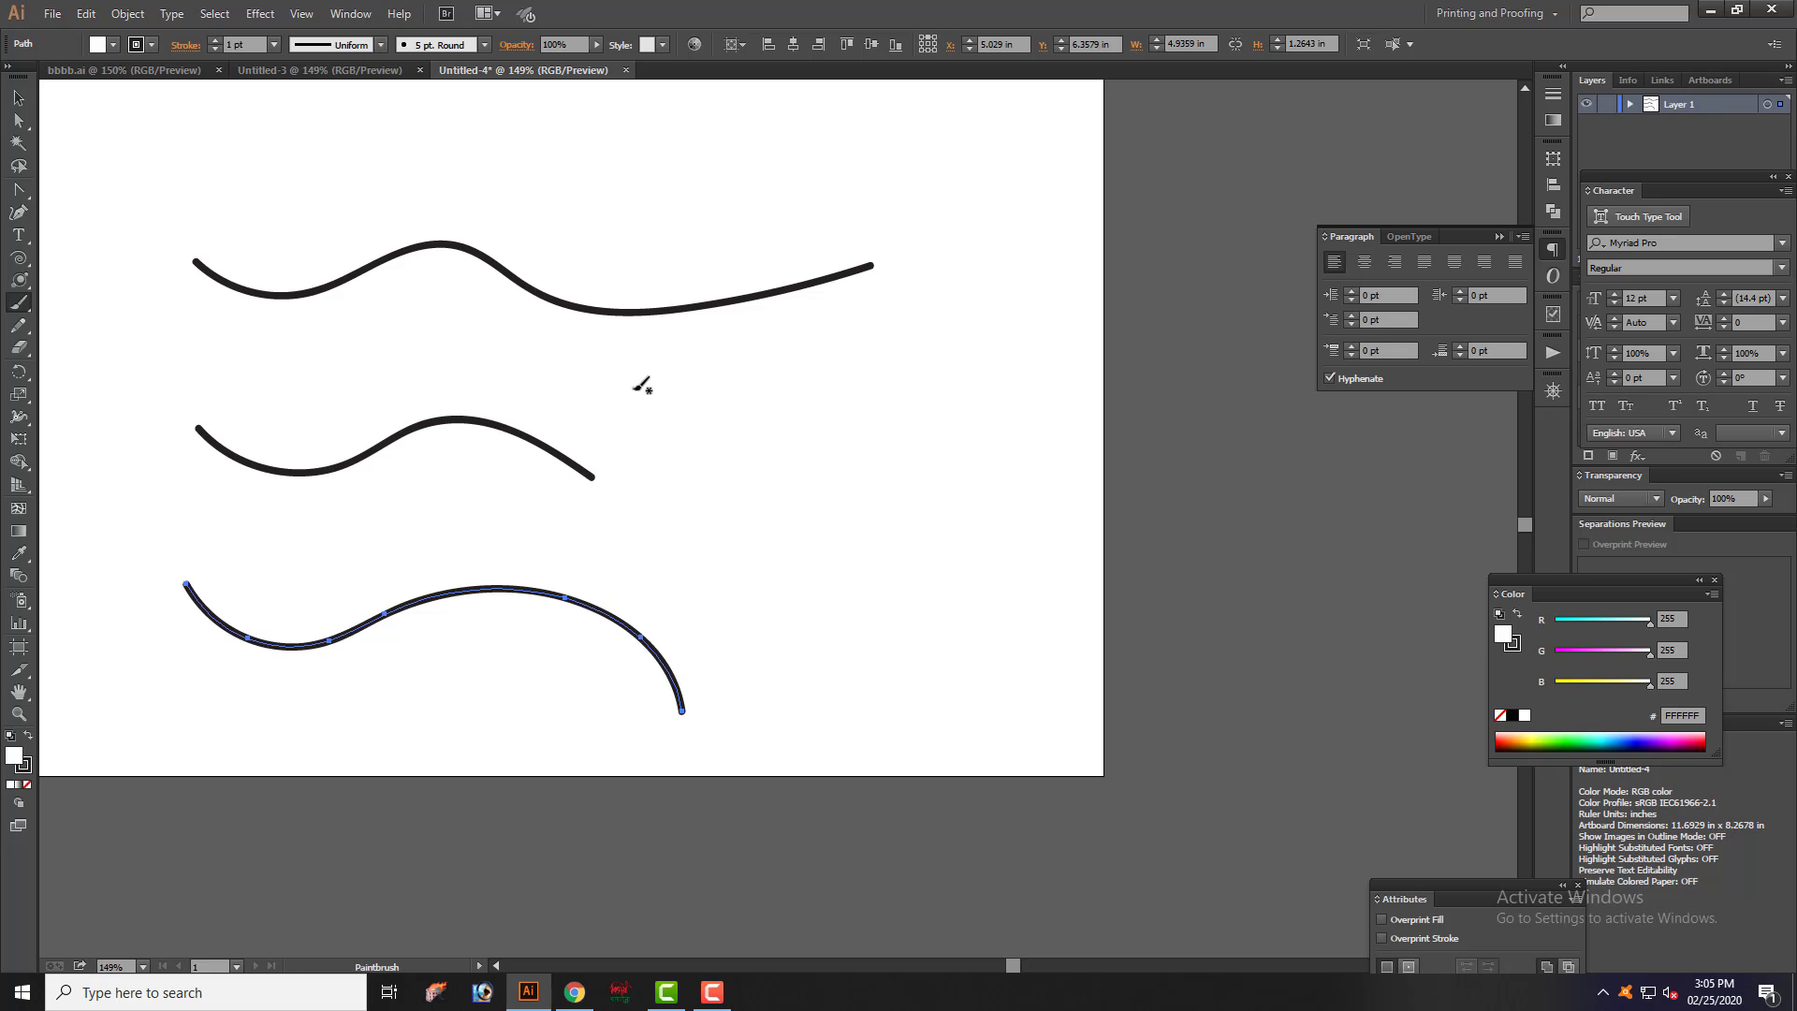
# - Paint two more wavy strokes on the artboard's right side, about 4.17 in and 3.77 in wide, one below the other
pyautogui.moveTo(627, 381)
pyautogui.mouseDown()
pyautogui.moveTo(720, 431)
pyautogui.moveTo(830, 384)
pyautogui.moveTo(875, 386)
pyautogui.moveTo(1004, 425)
pyautogui.moveTo(1065, 371)
pyautogui.mouseUp()
pyautogui.scroll(-2, 880, 496)
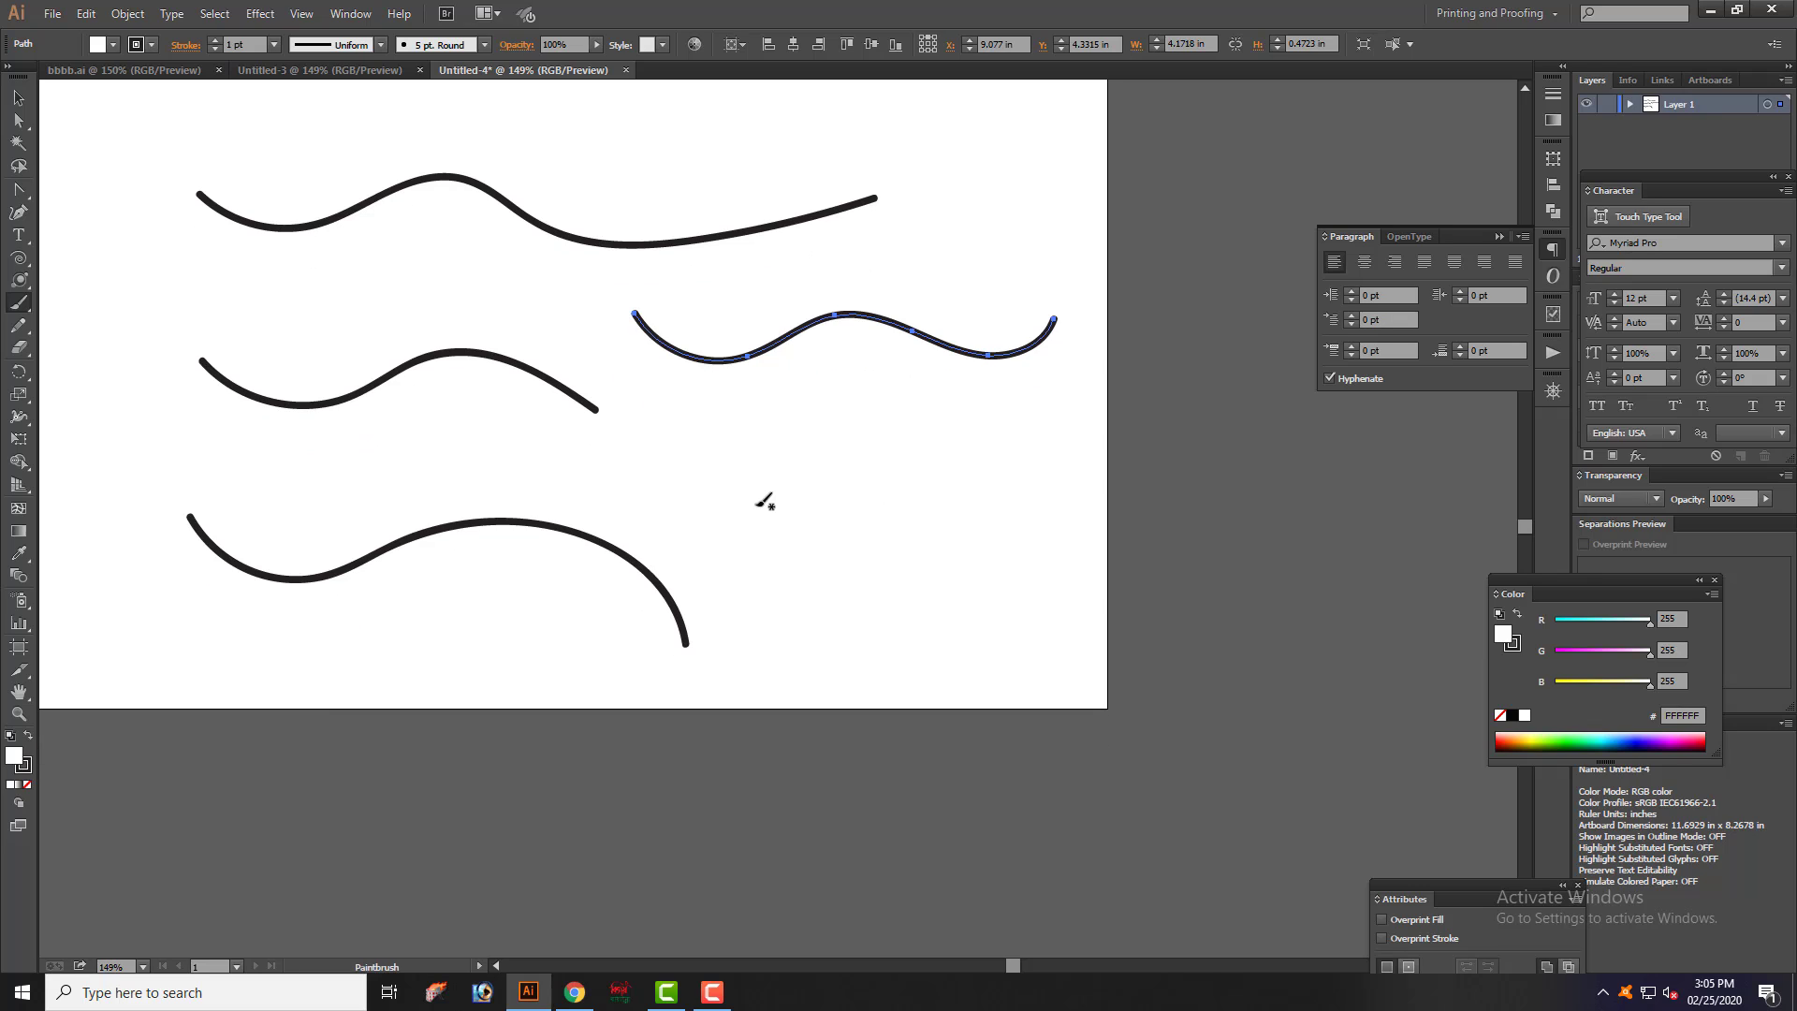
pyautogui.moveTo(640, 446)
pyautogui.mouseDown()
pyautogui.moveTo(763, 512)
pyautogui.moveTo(879, 460)
pyautogui.moveTo(954, 469)
pyautogui.moveTo(1020, 522)
pyautogui.mouseUp()
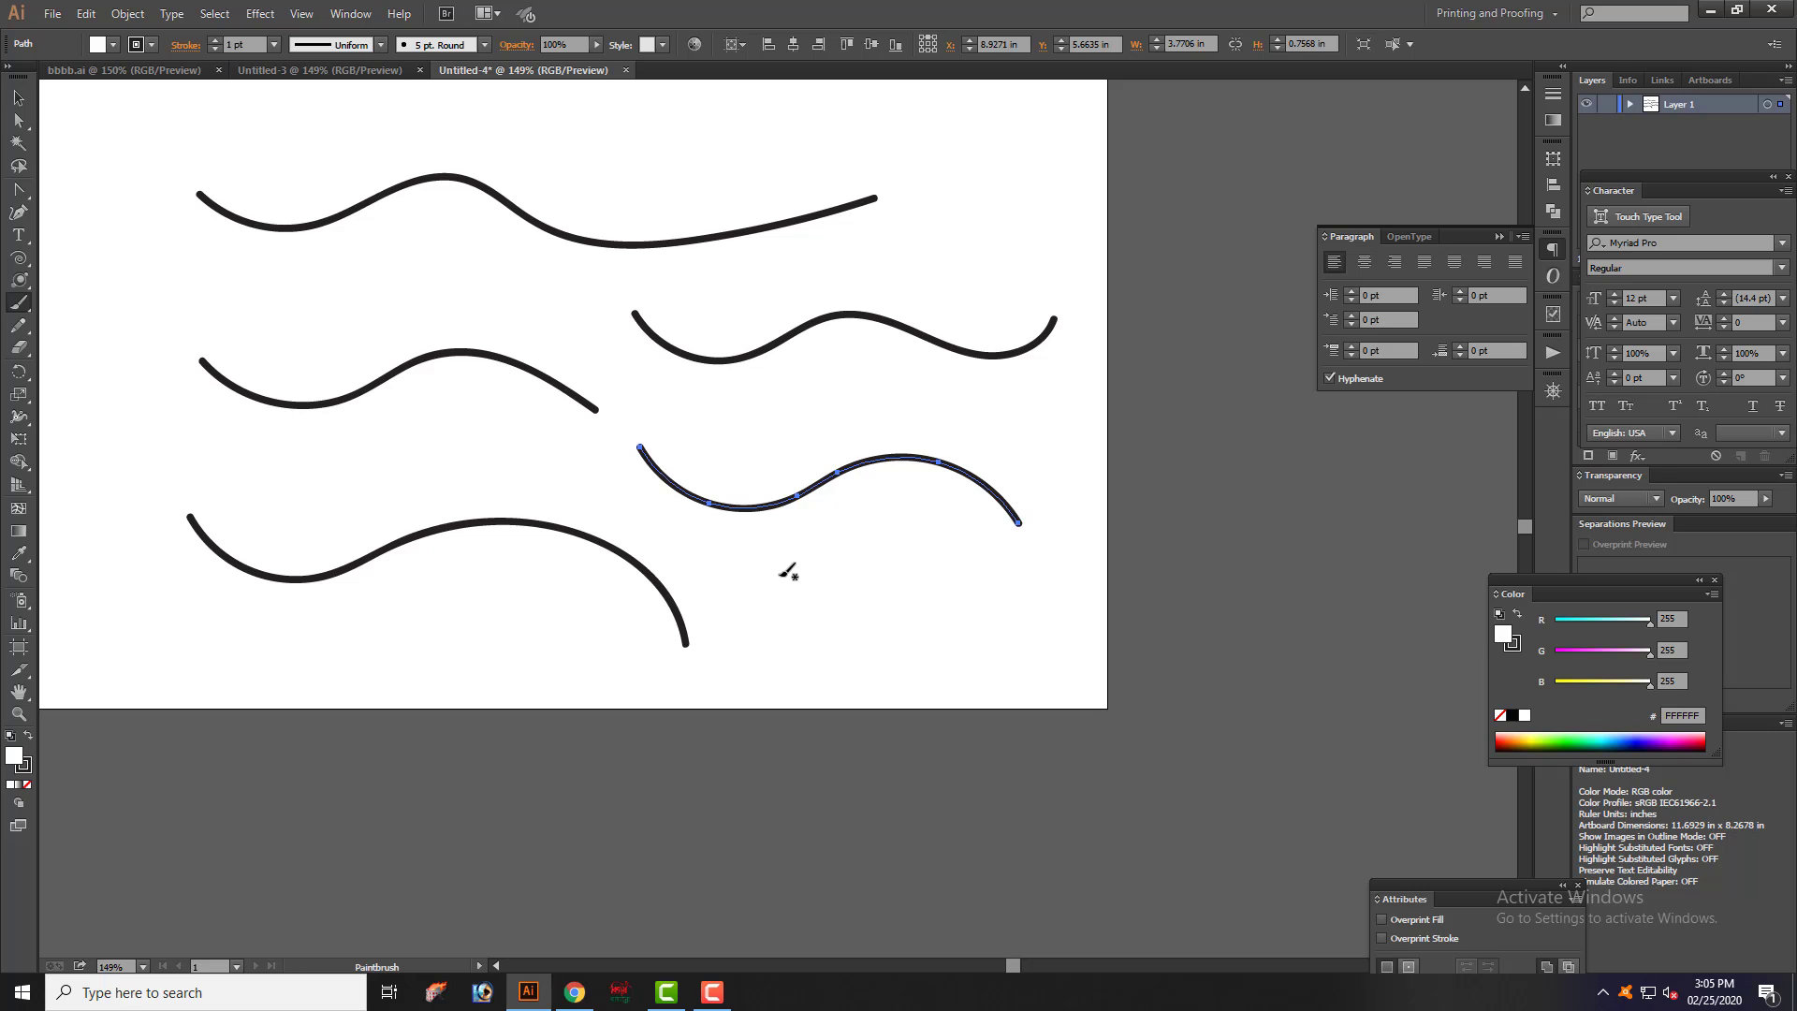
# - Move the lowest left stroke about 1.1 in to the left and 0.11 in up, and deselect it
pyautogui.press('space')
pyautogui.moveTo(791, 570); pyautogui.dragTo(986, 563)
pyautogui.press('v')
pyautogui.moveTo(791, 534); pyautogui.dragTo(681, 522)
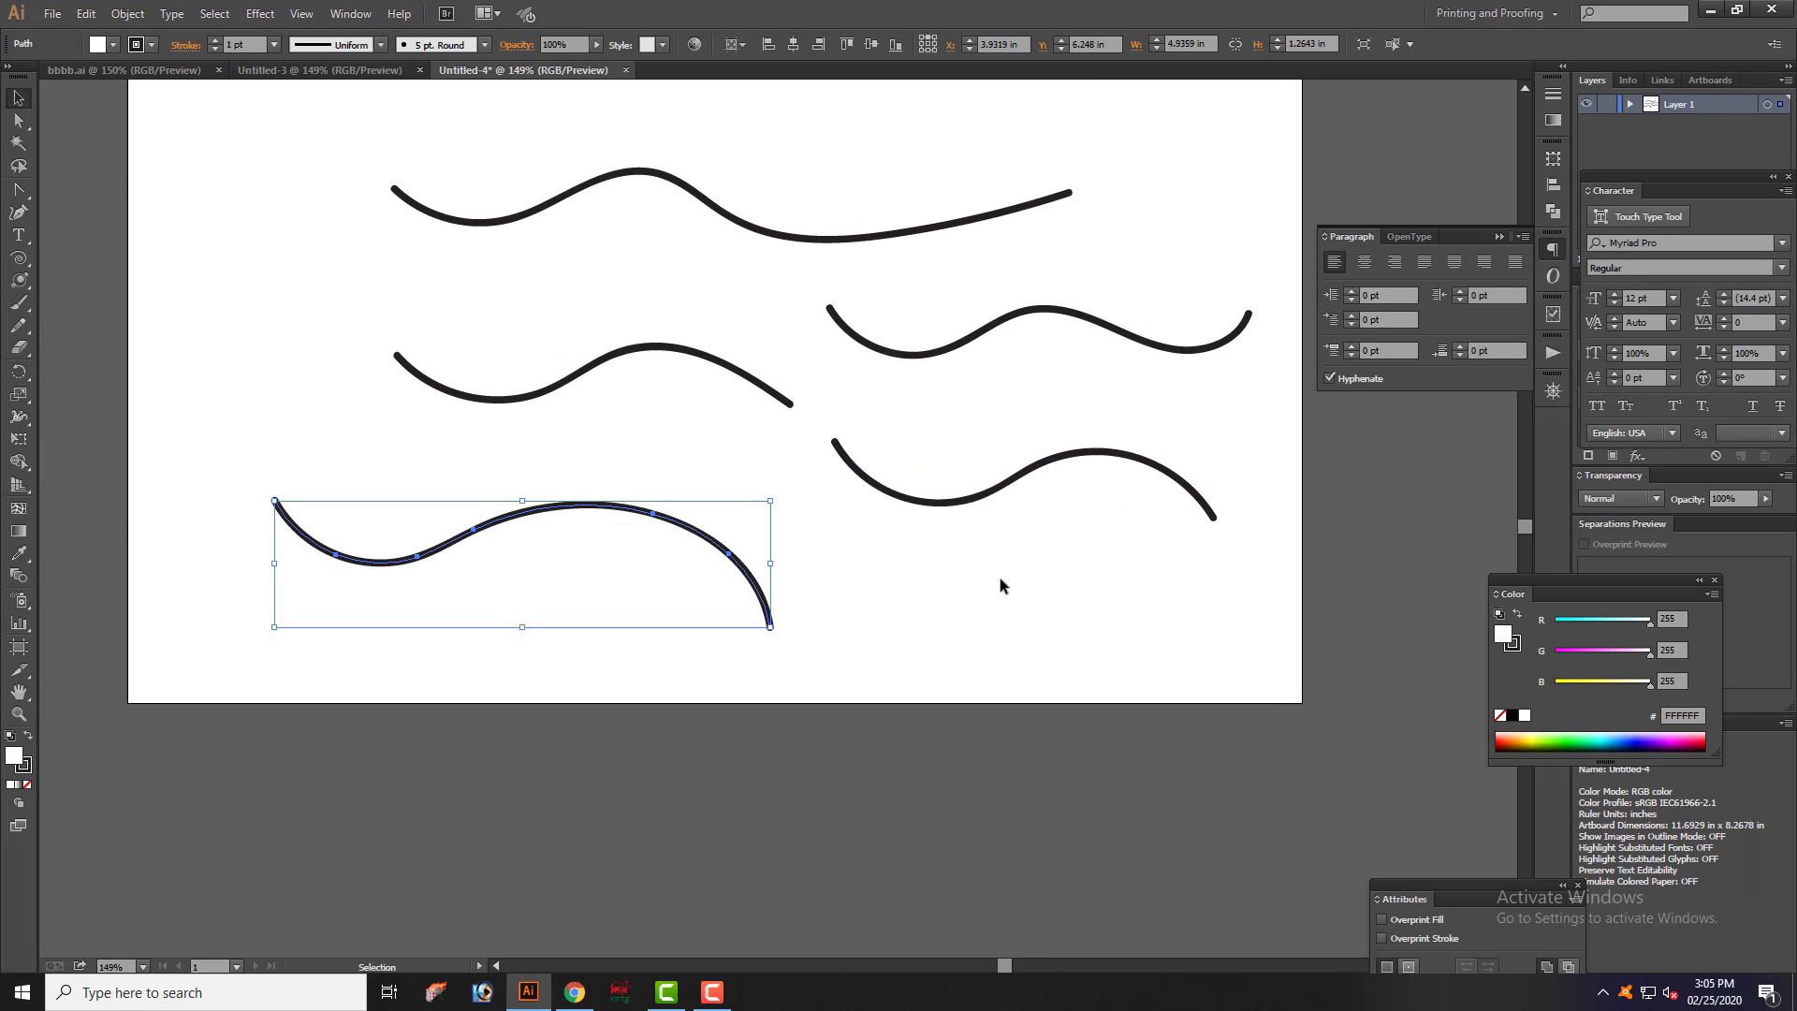
pyautogui.scroll(1, 1000, 577)
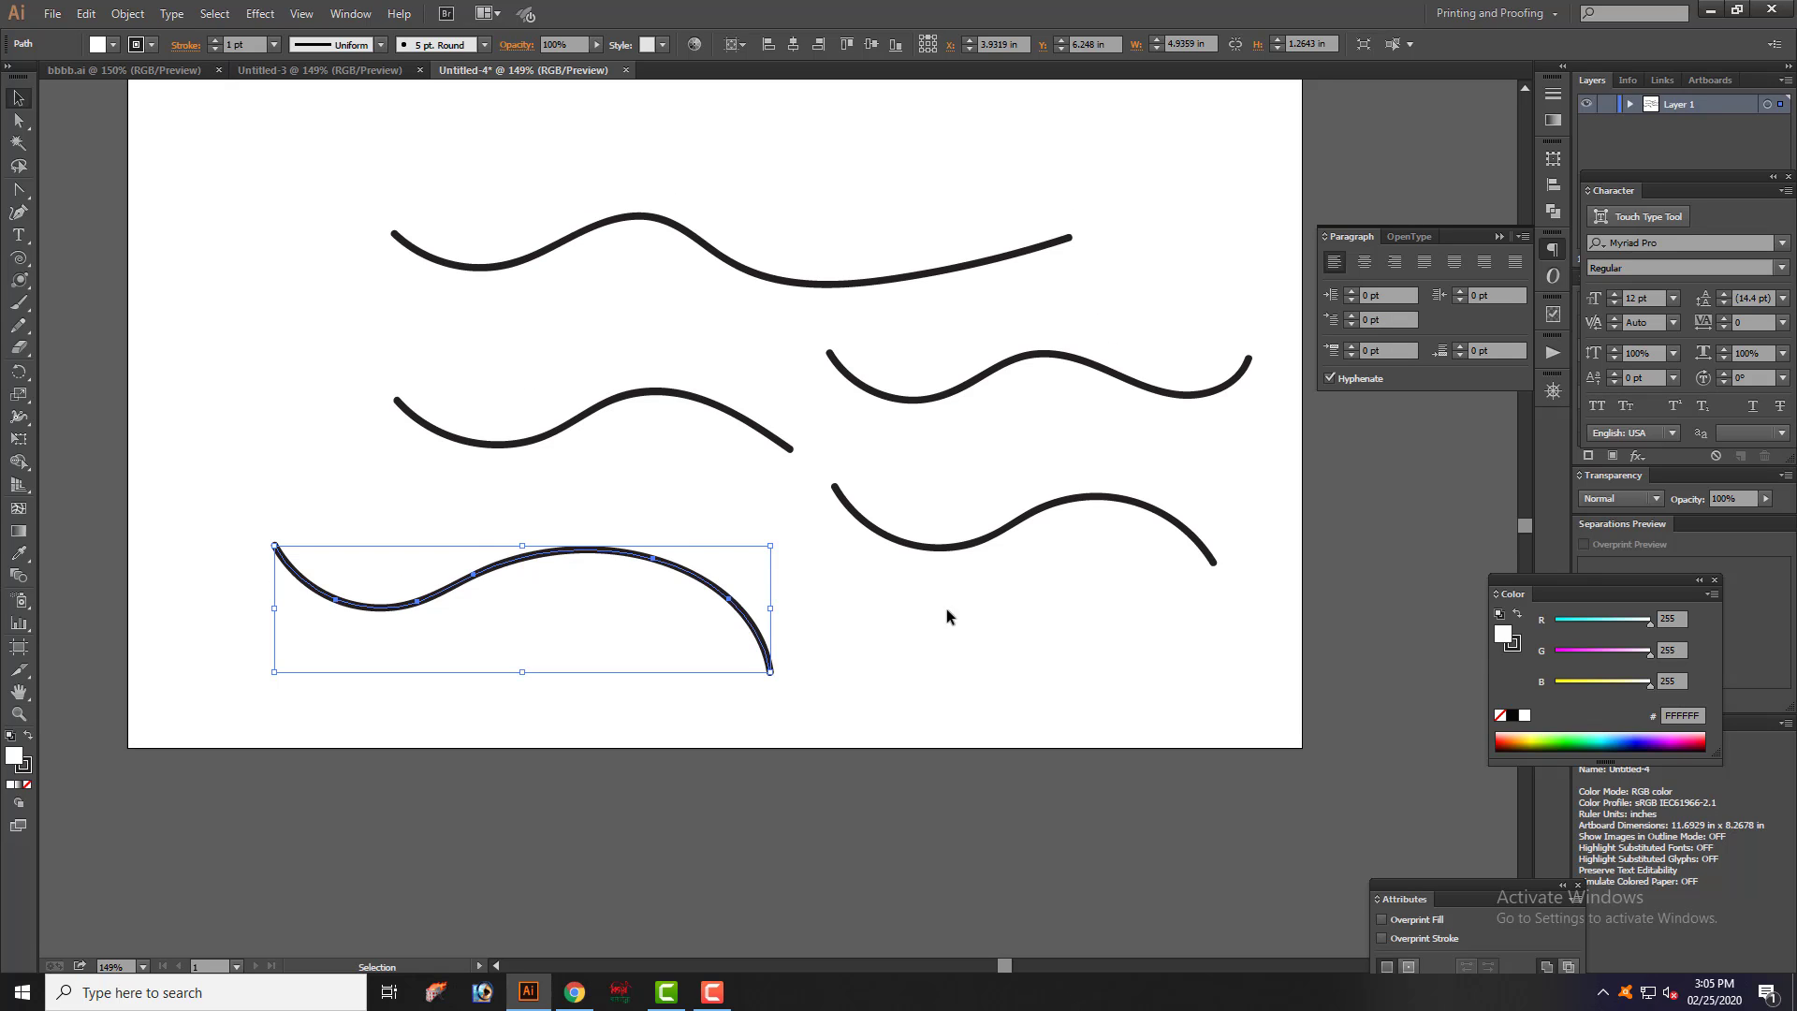
pyautogui.click(900, 561)
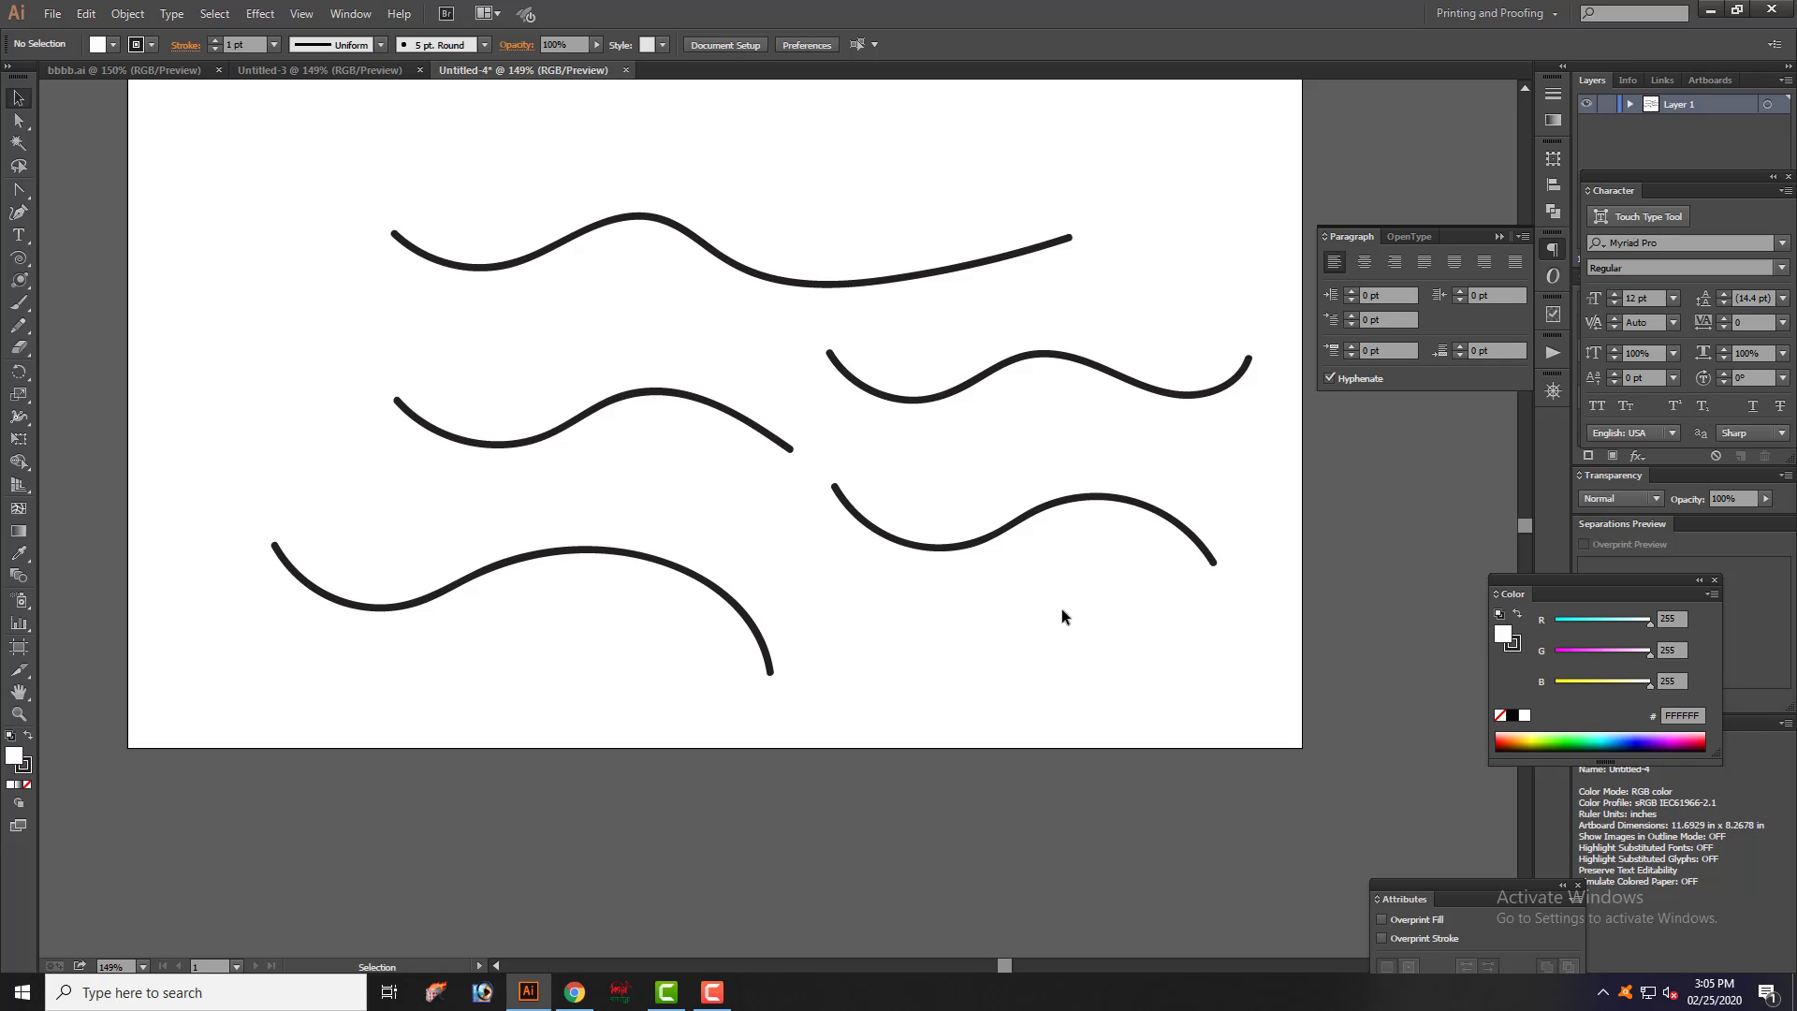
# - Extend the lower-right wavy stroke with the Pen tool down to the artboard's bottom edge, forming a closed shape about 3.77 by 2.60 in
pyautogui.click(20, 214)
pyautogui.click(25, 195)
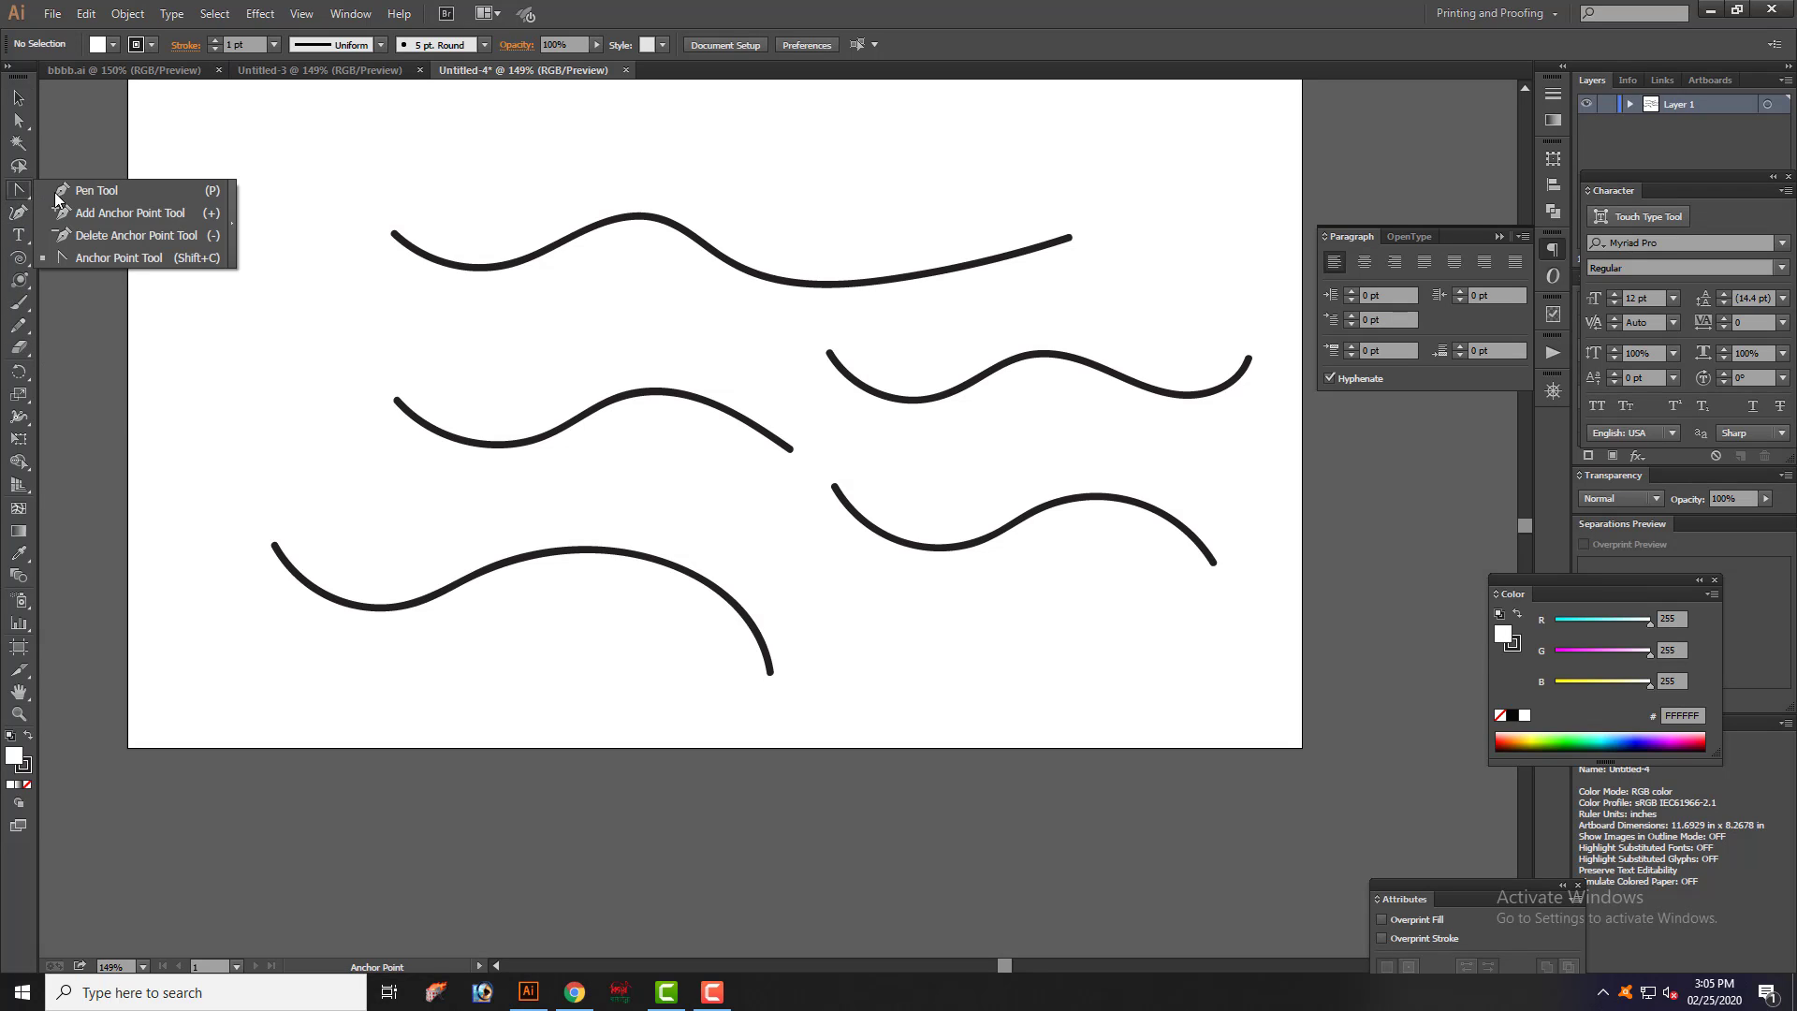
pyautogui.click(81, 193)
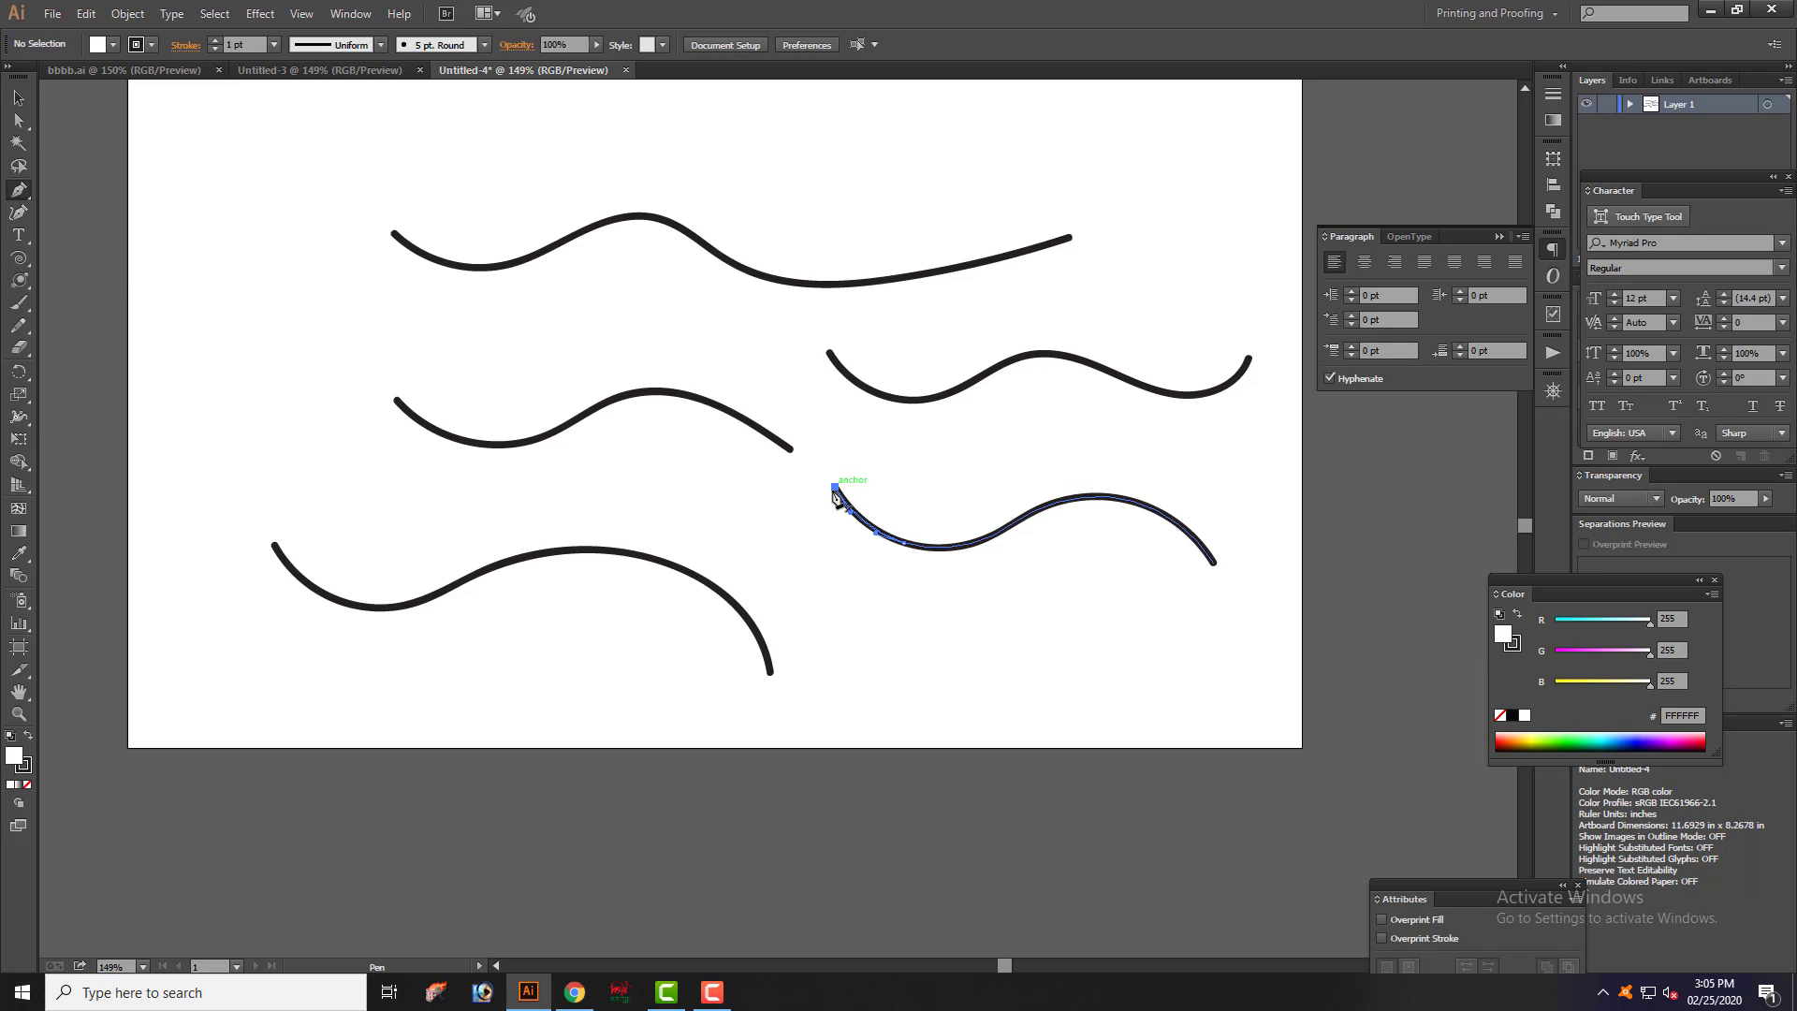
pyautogui.moveTo(834, 487); pyautogui.dragTo(838, 743)
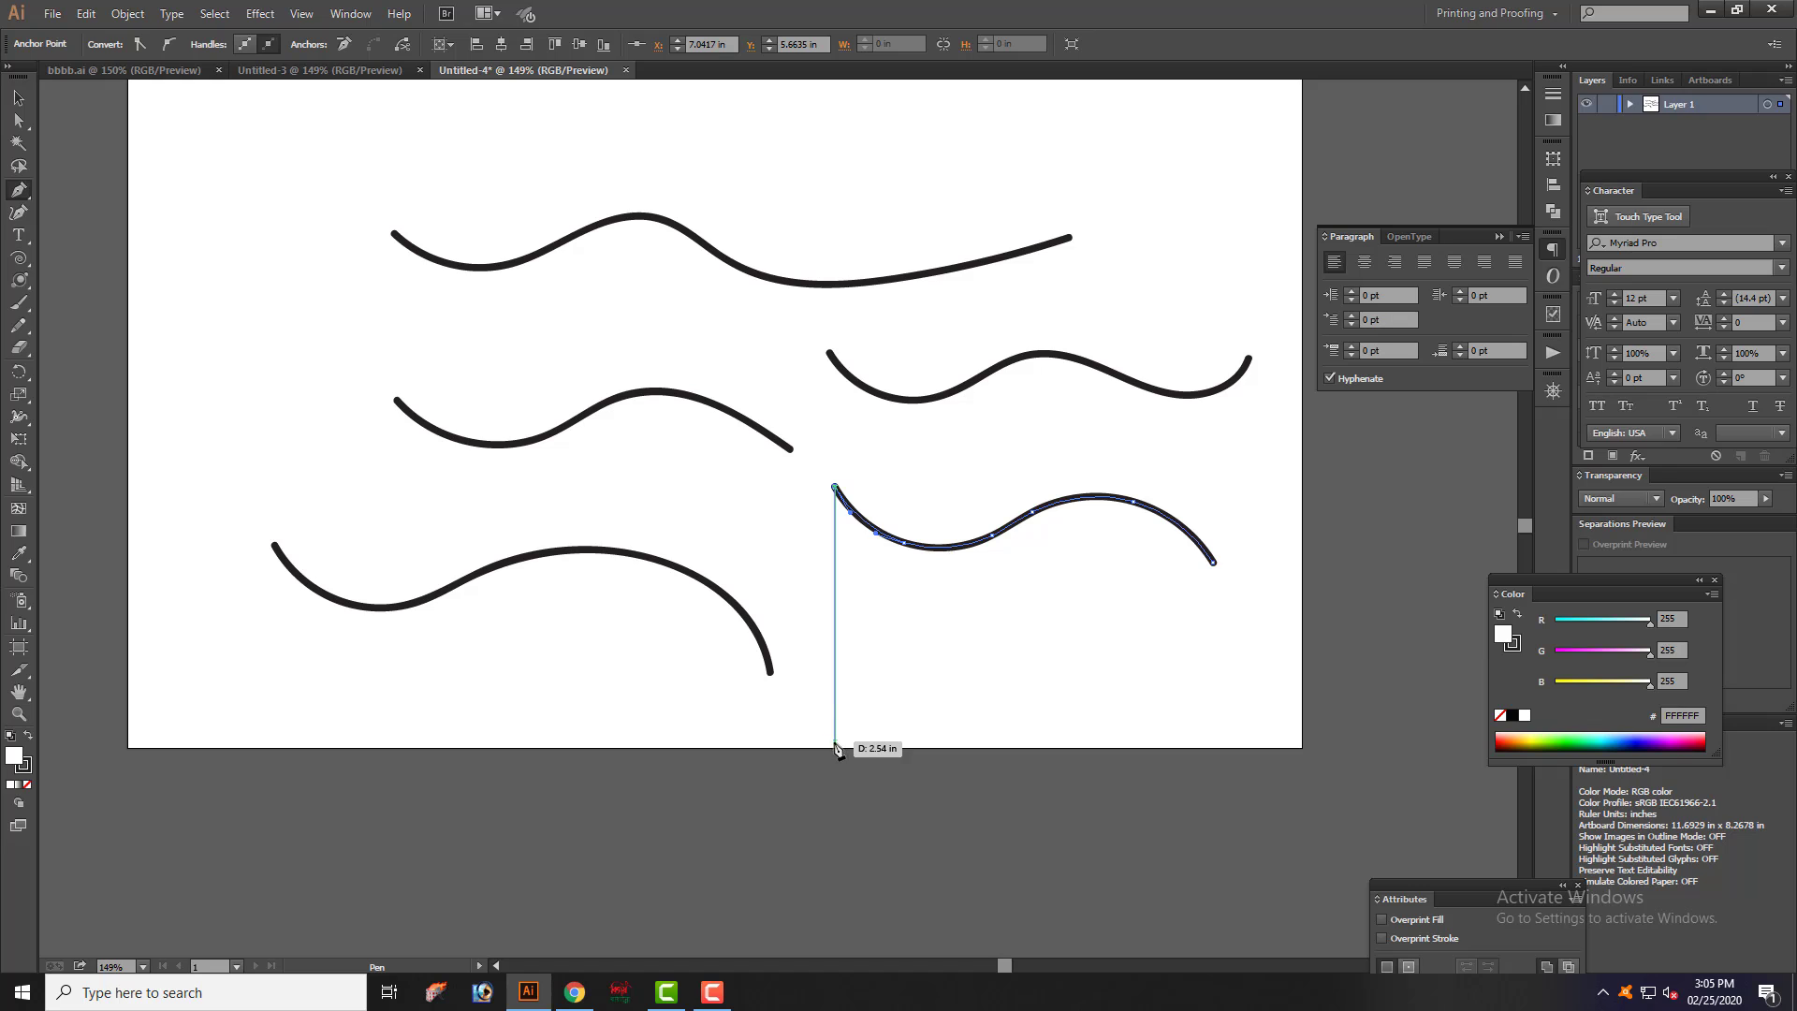
pyautogui.click(835, 747)
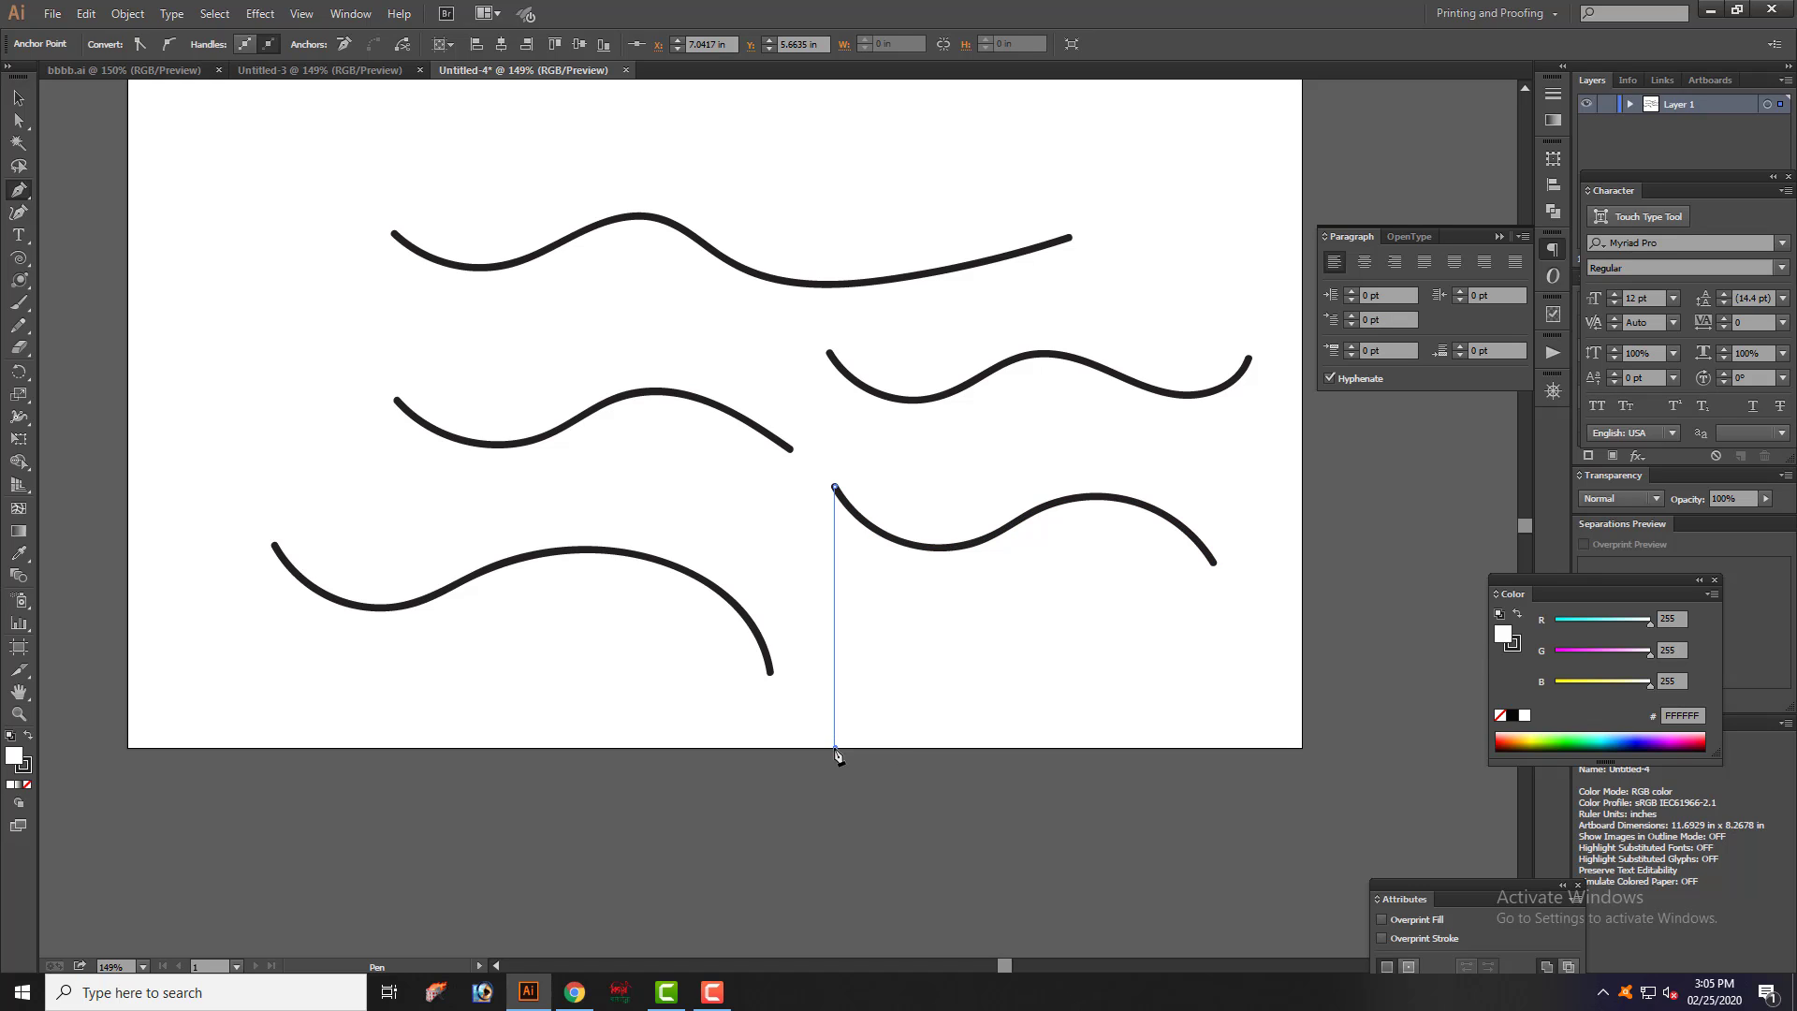
pyautogui.click(1214, 748)
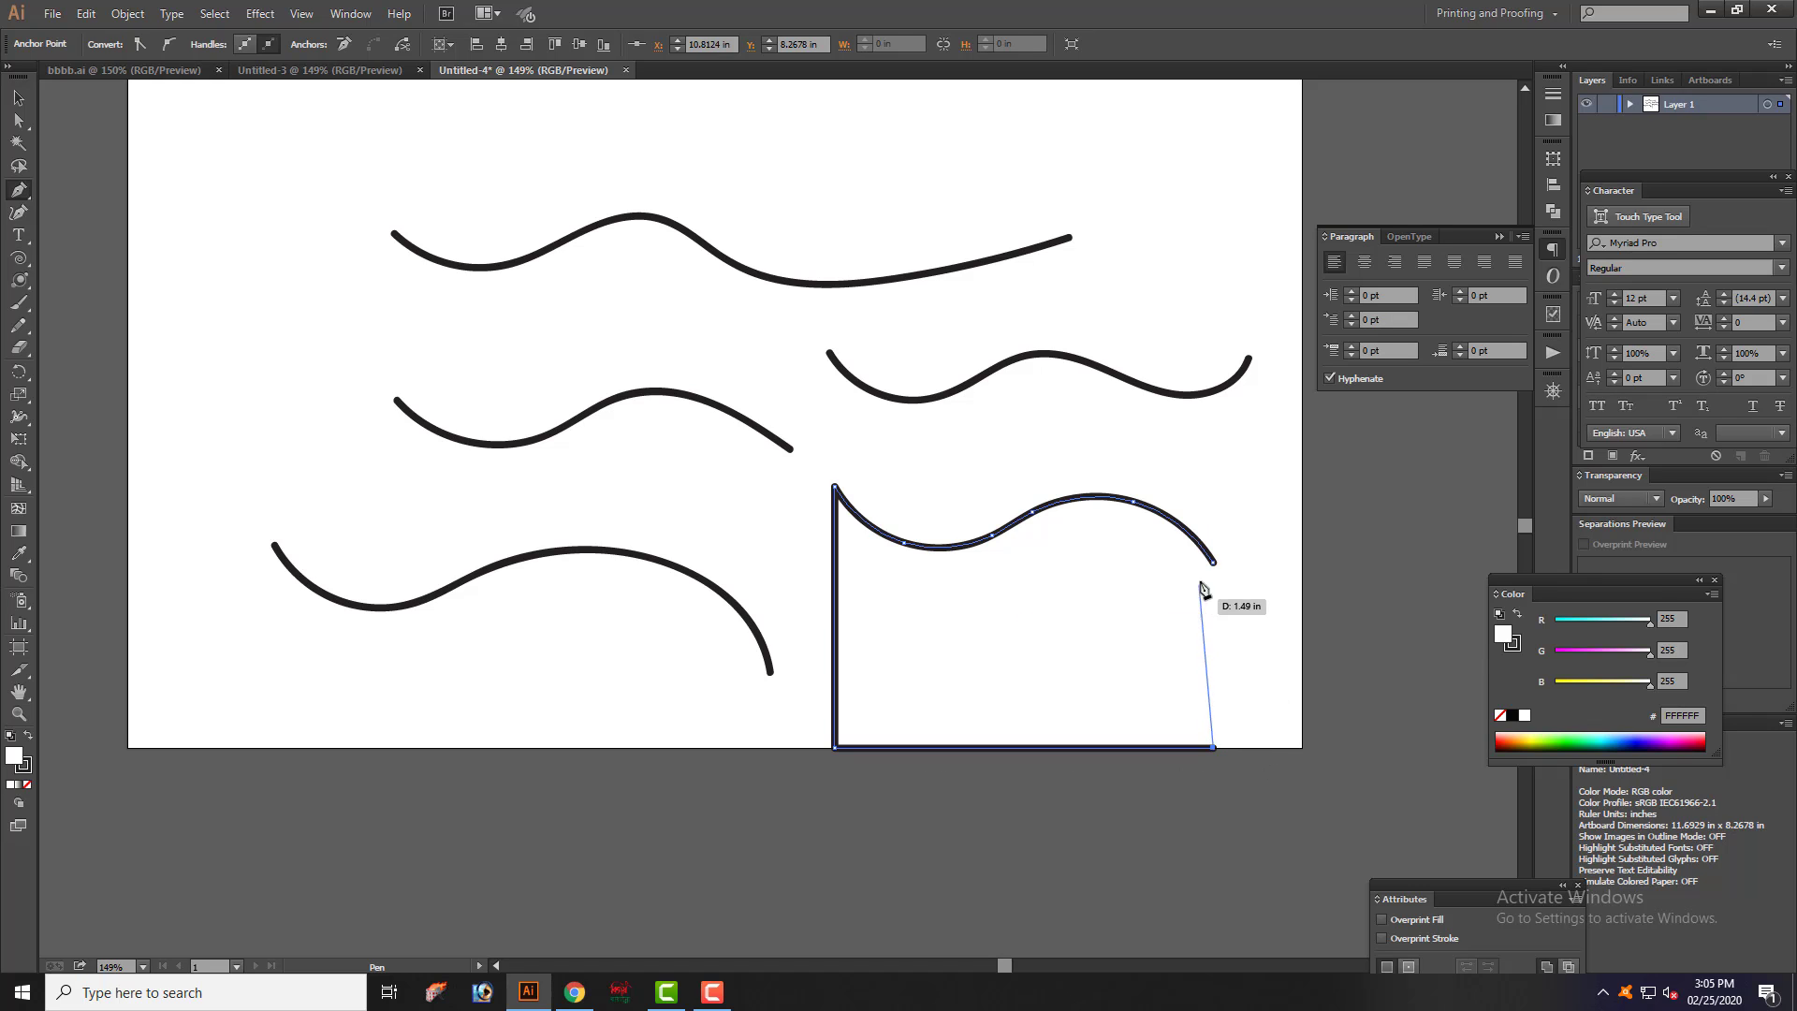
pyautogui.click(1214, 563)
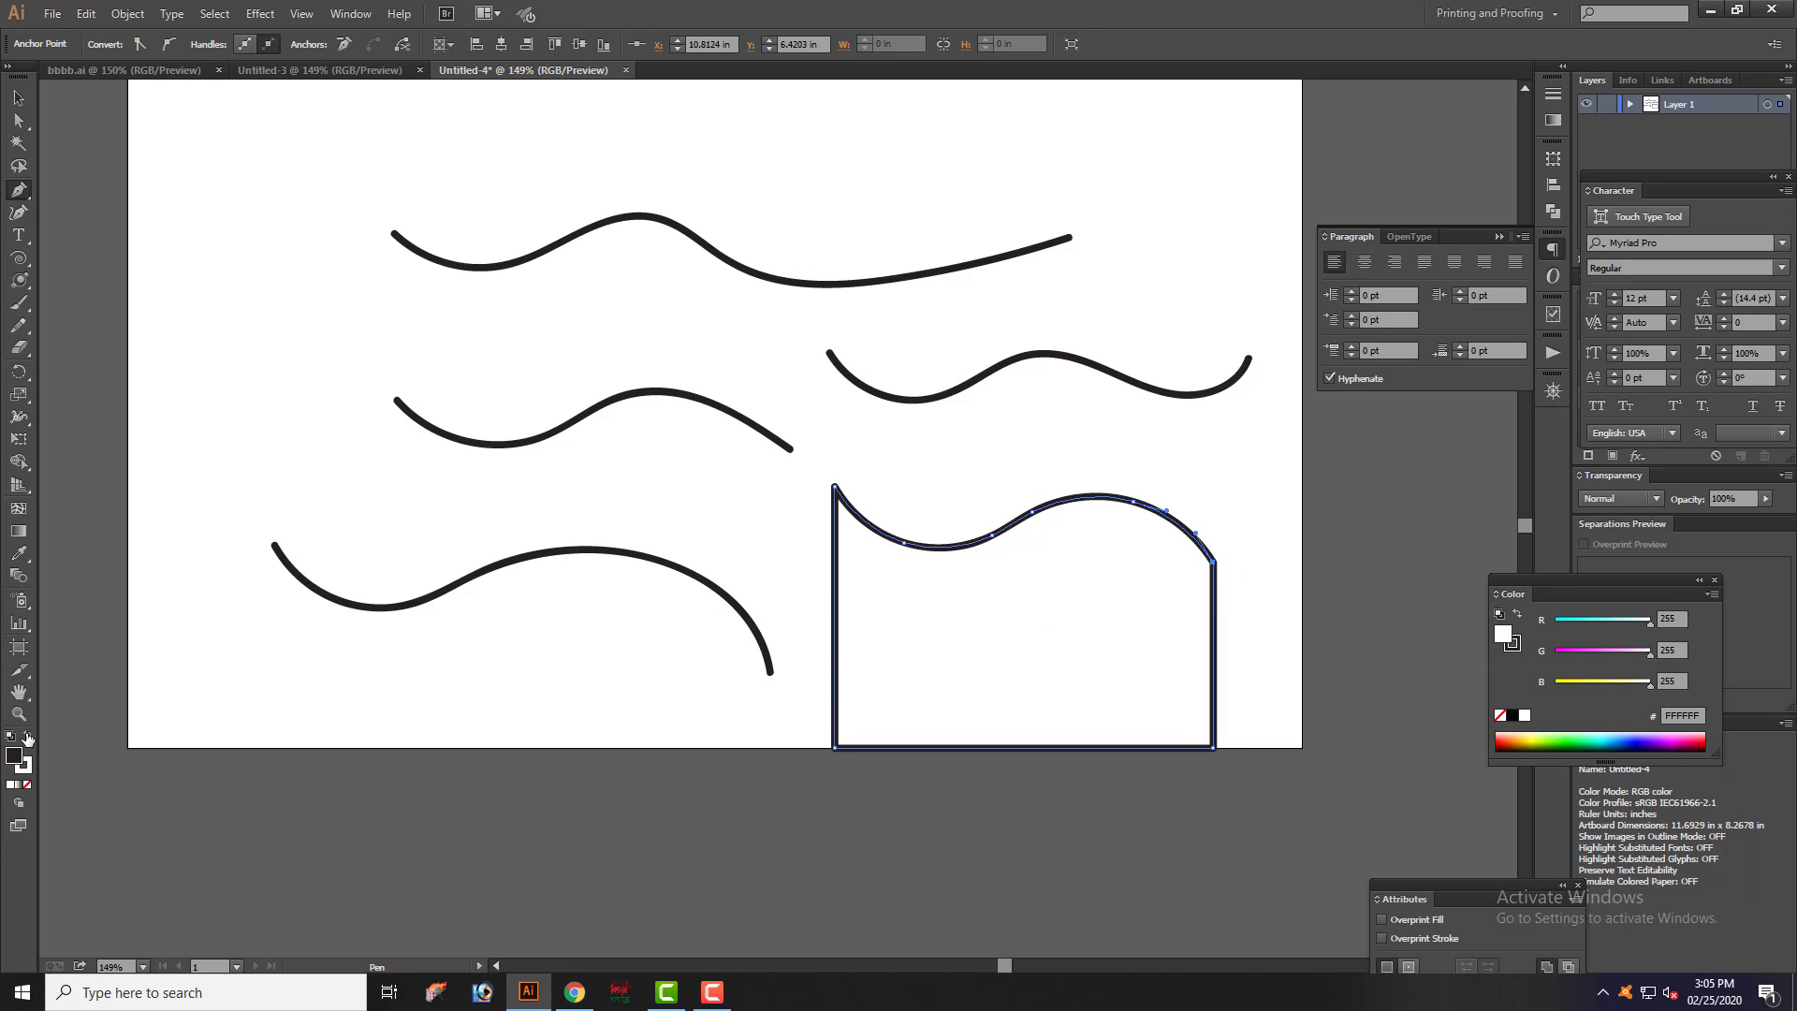
# - Swap the fill and stroke of the closed wavy shape, remove its white stroke, and deselect it
pyautogui.click(27, 738)
pyautogui.click(22, 768)
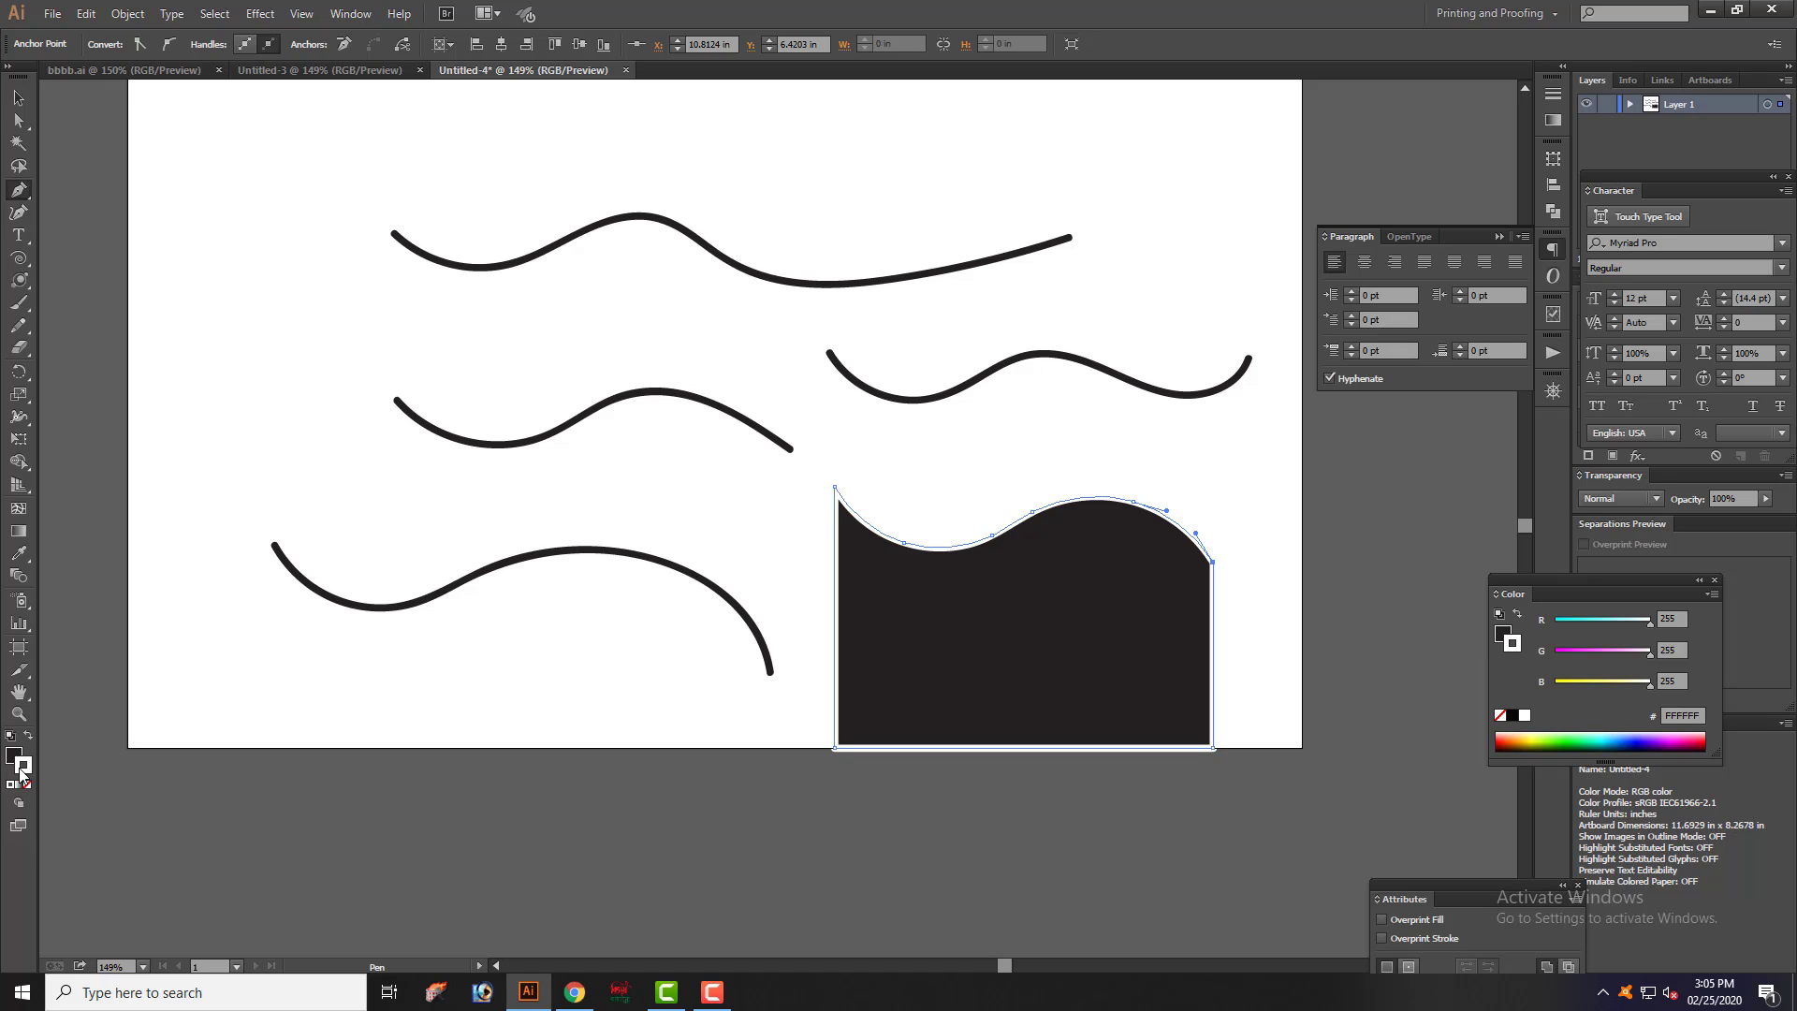
pyautogui.press('Delete')
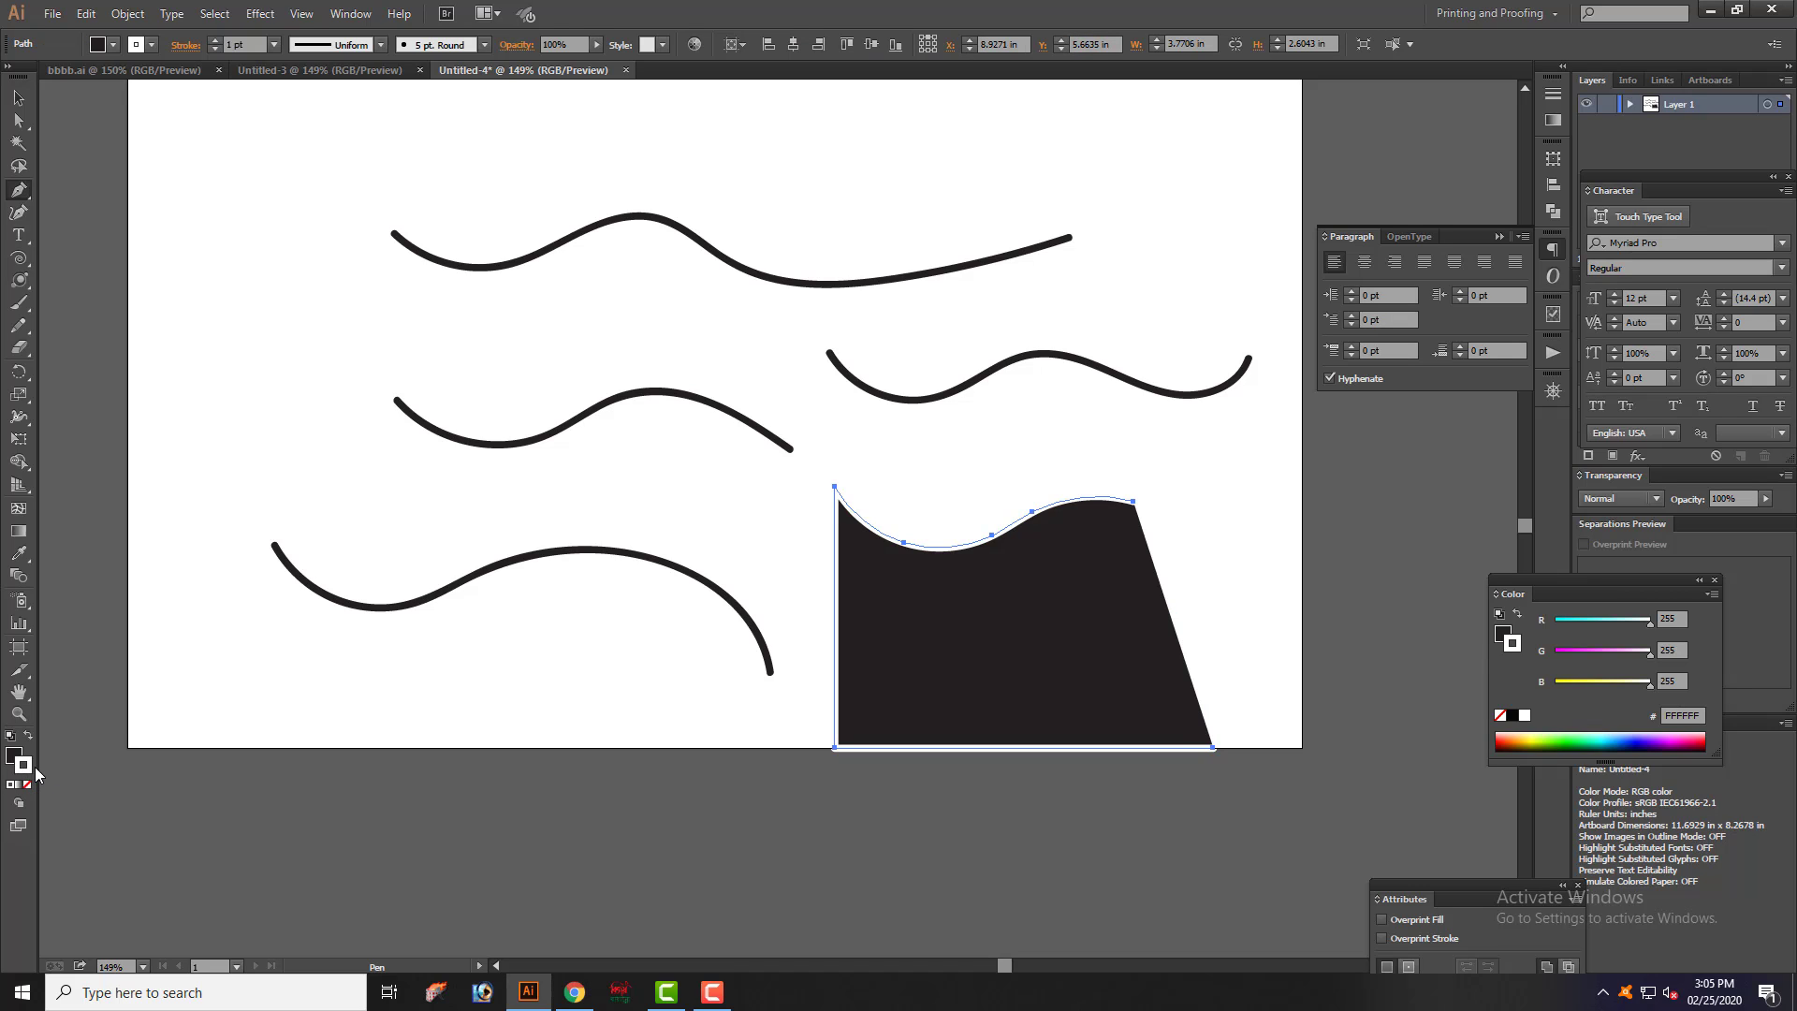
pyautogui.hotkey('ctrl', 'z')
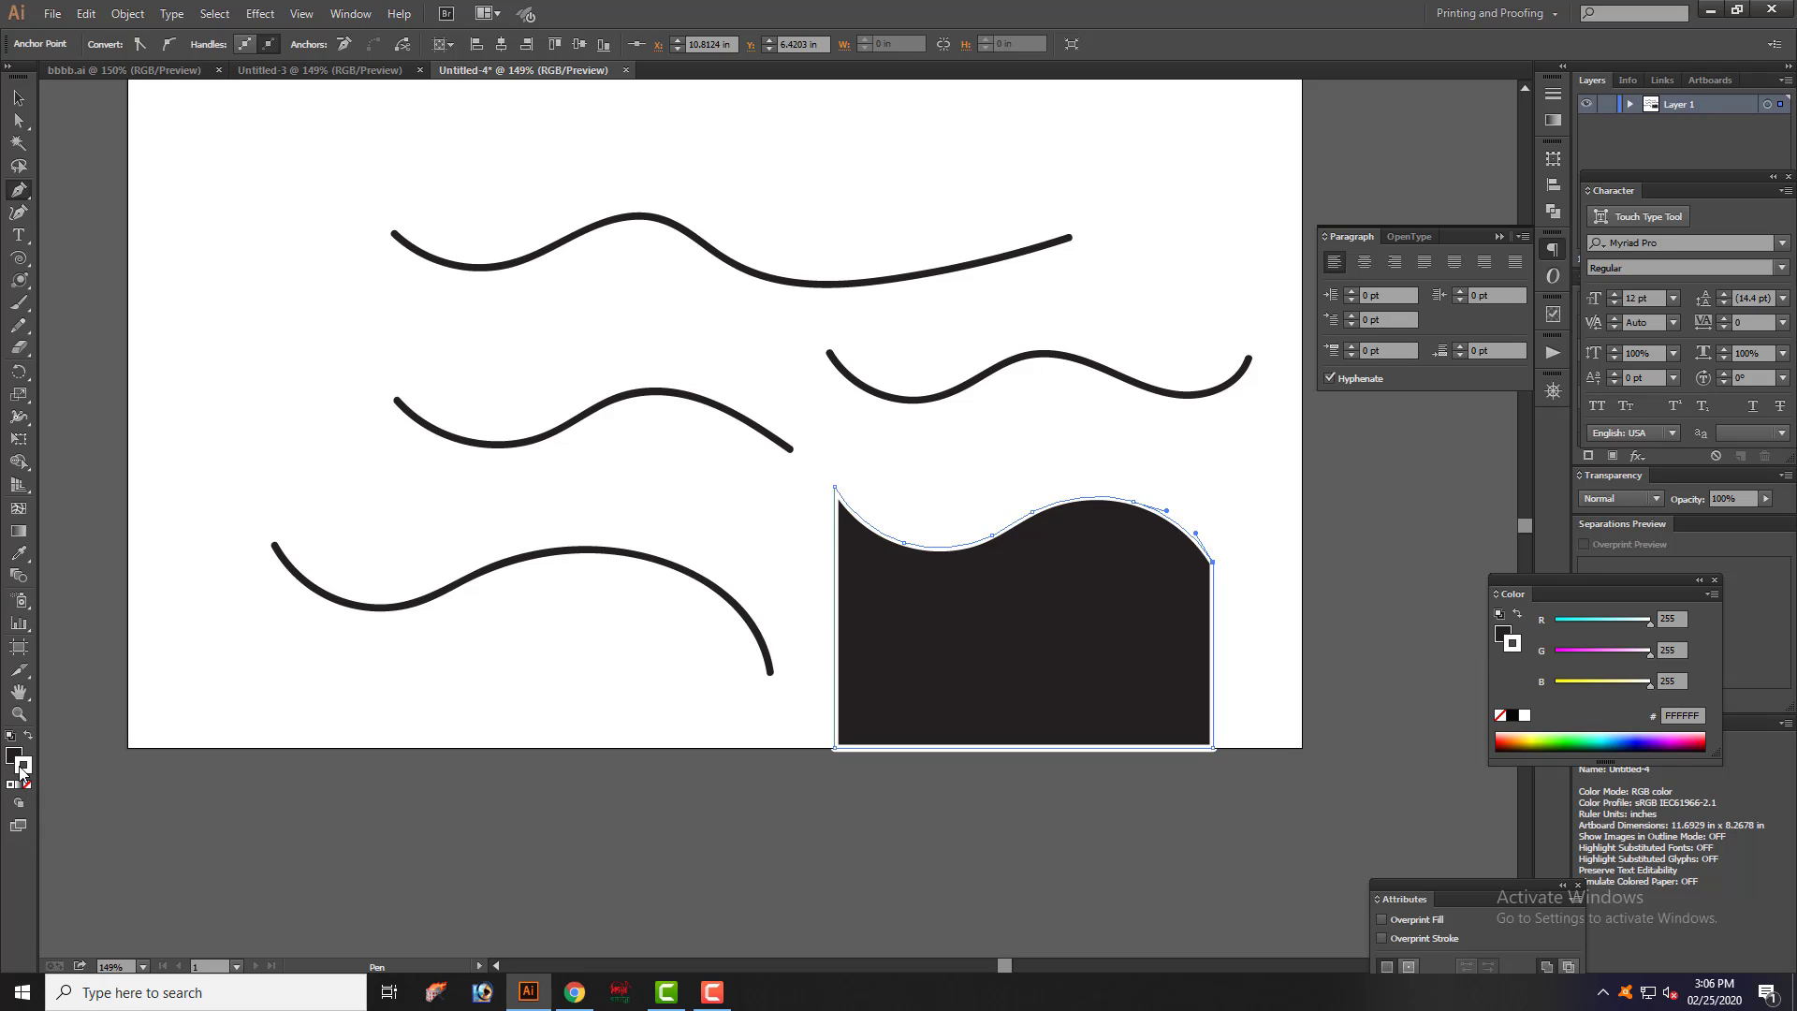
pyautogui.click(26, 785)
pyautogui.click(15, 755)
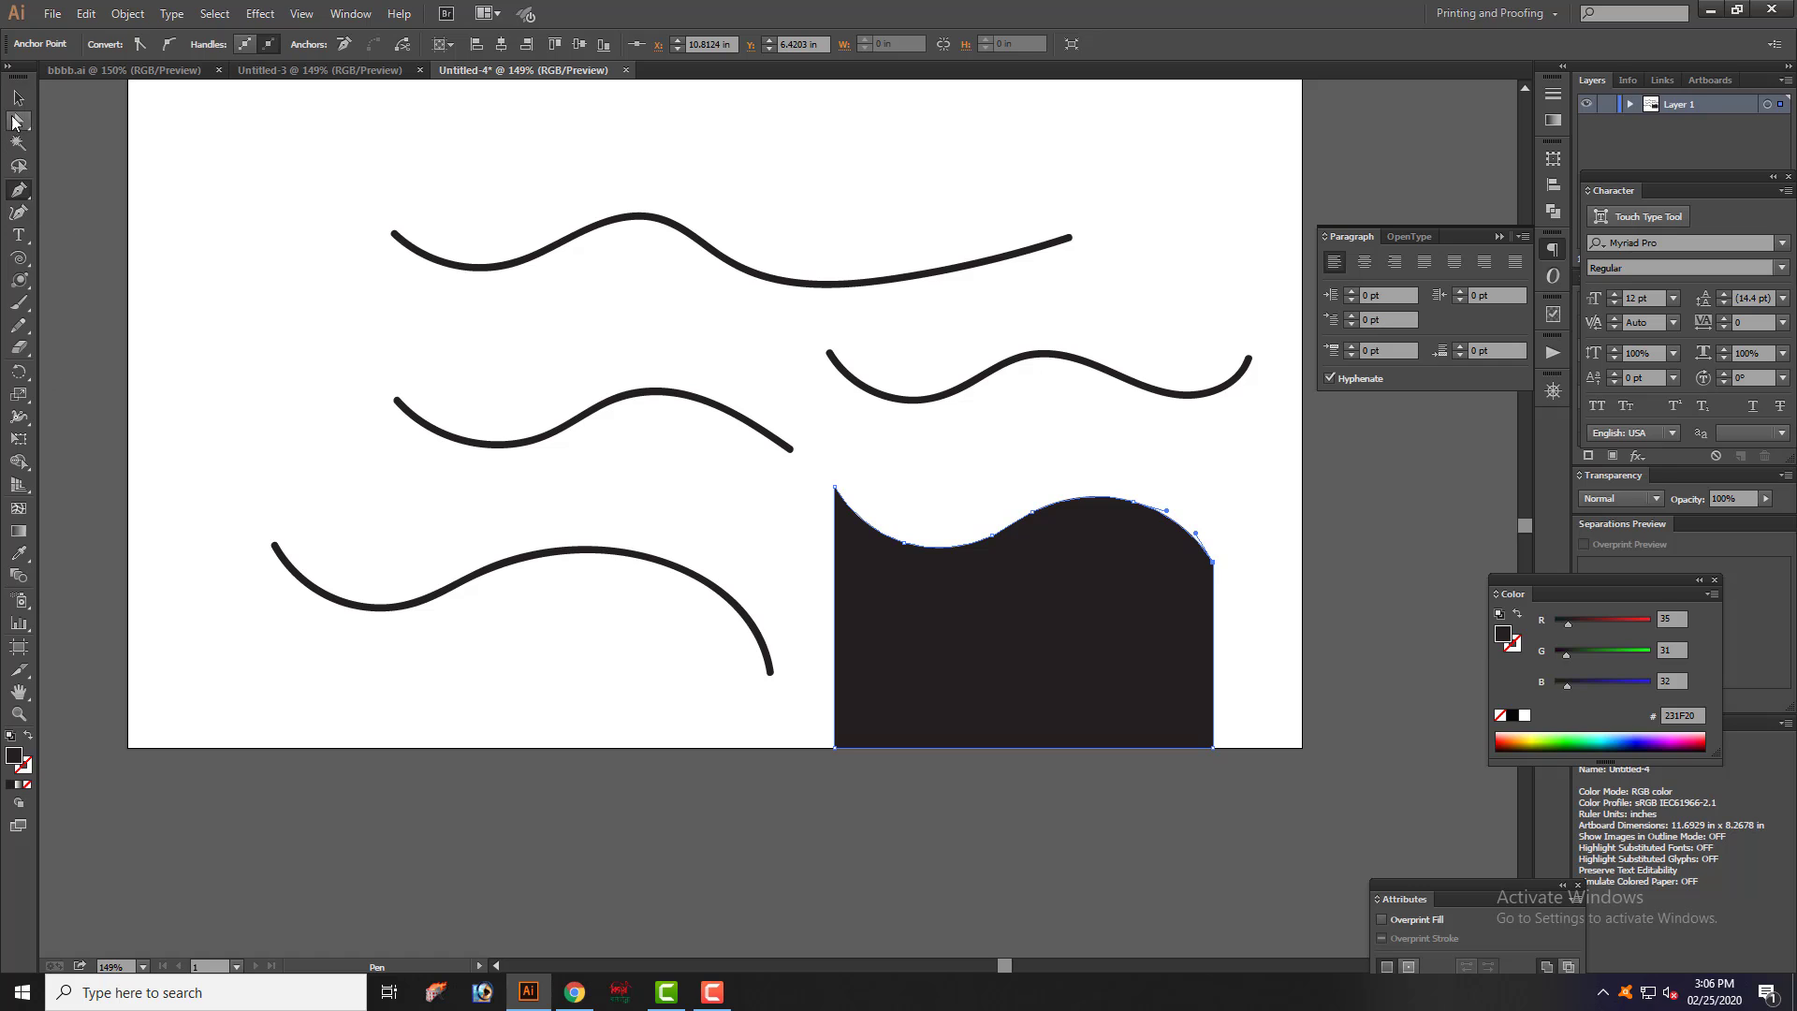
pyautogui.click(18, 97)
pyautogui.click(957, 803)
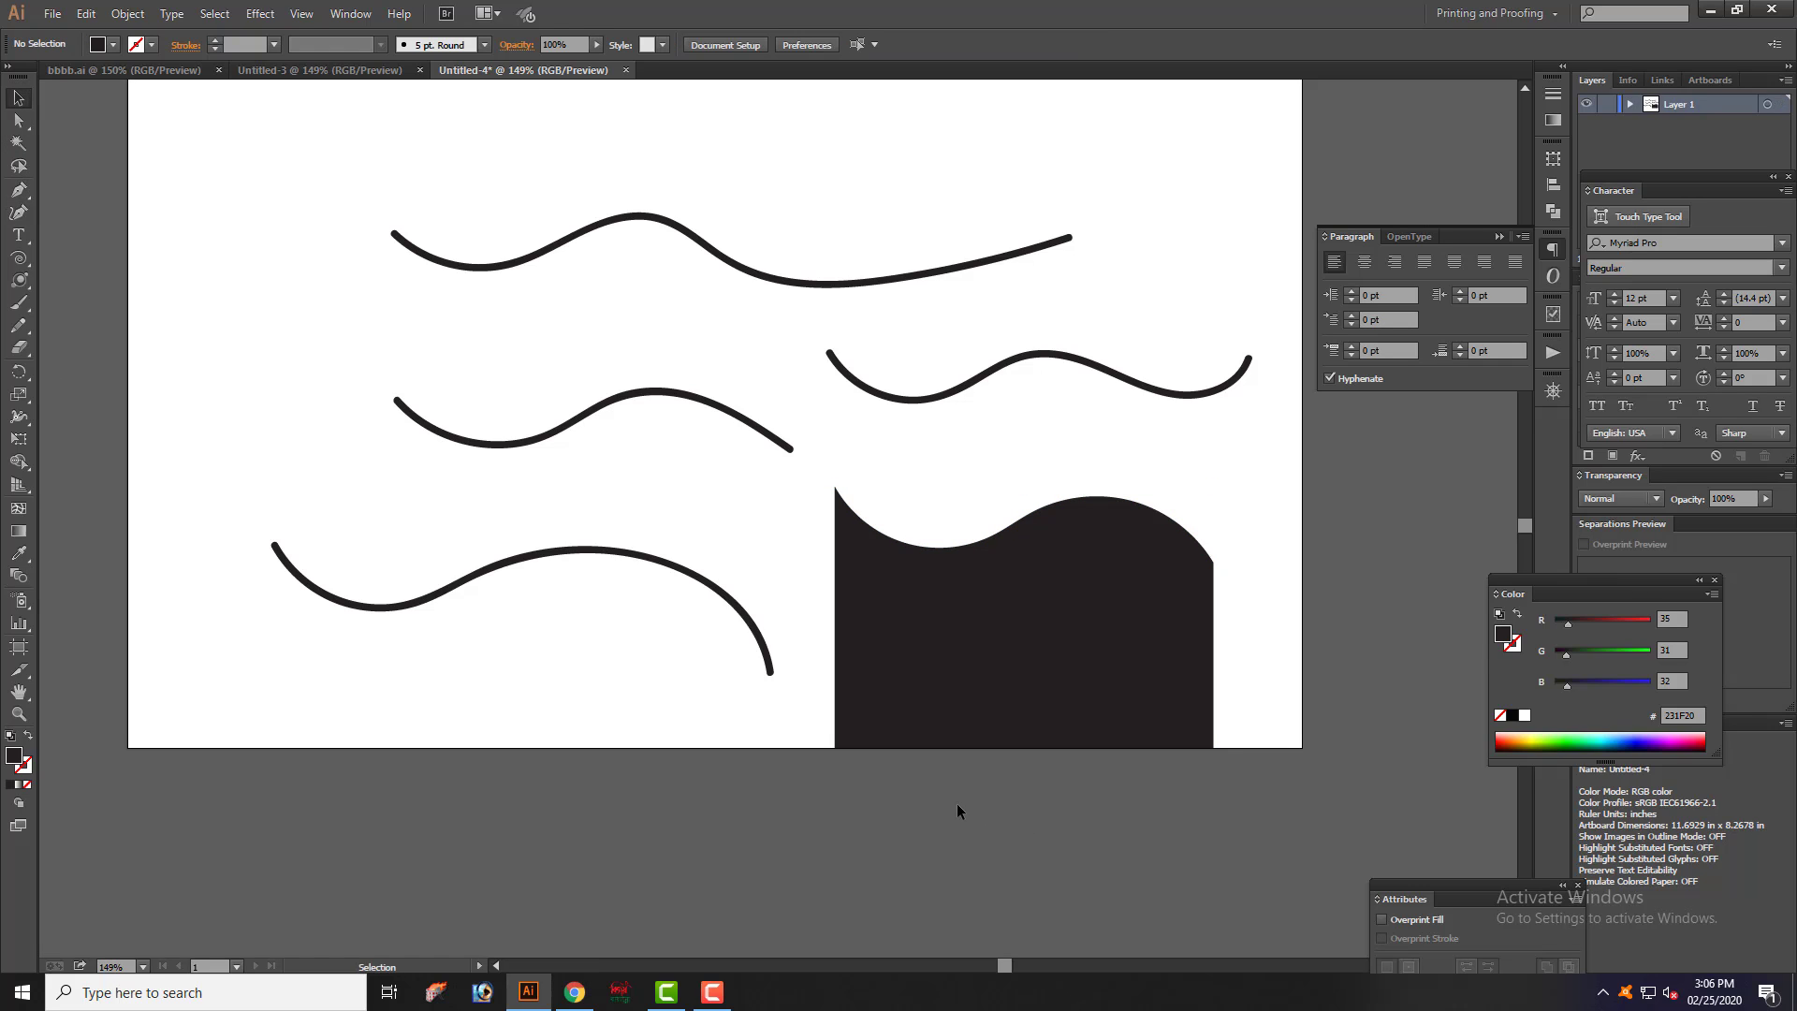
# - Move the dark wavy shape slightly up from the artboard's bottom edge and fill it with green 008300
pyautogui.moveTo(1049, 676); pyautogui.dragTo(1056, 653)
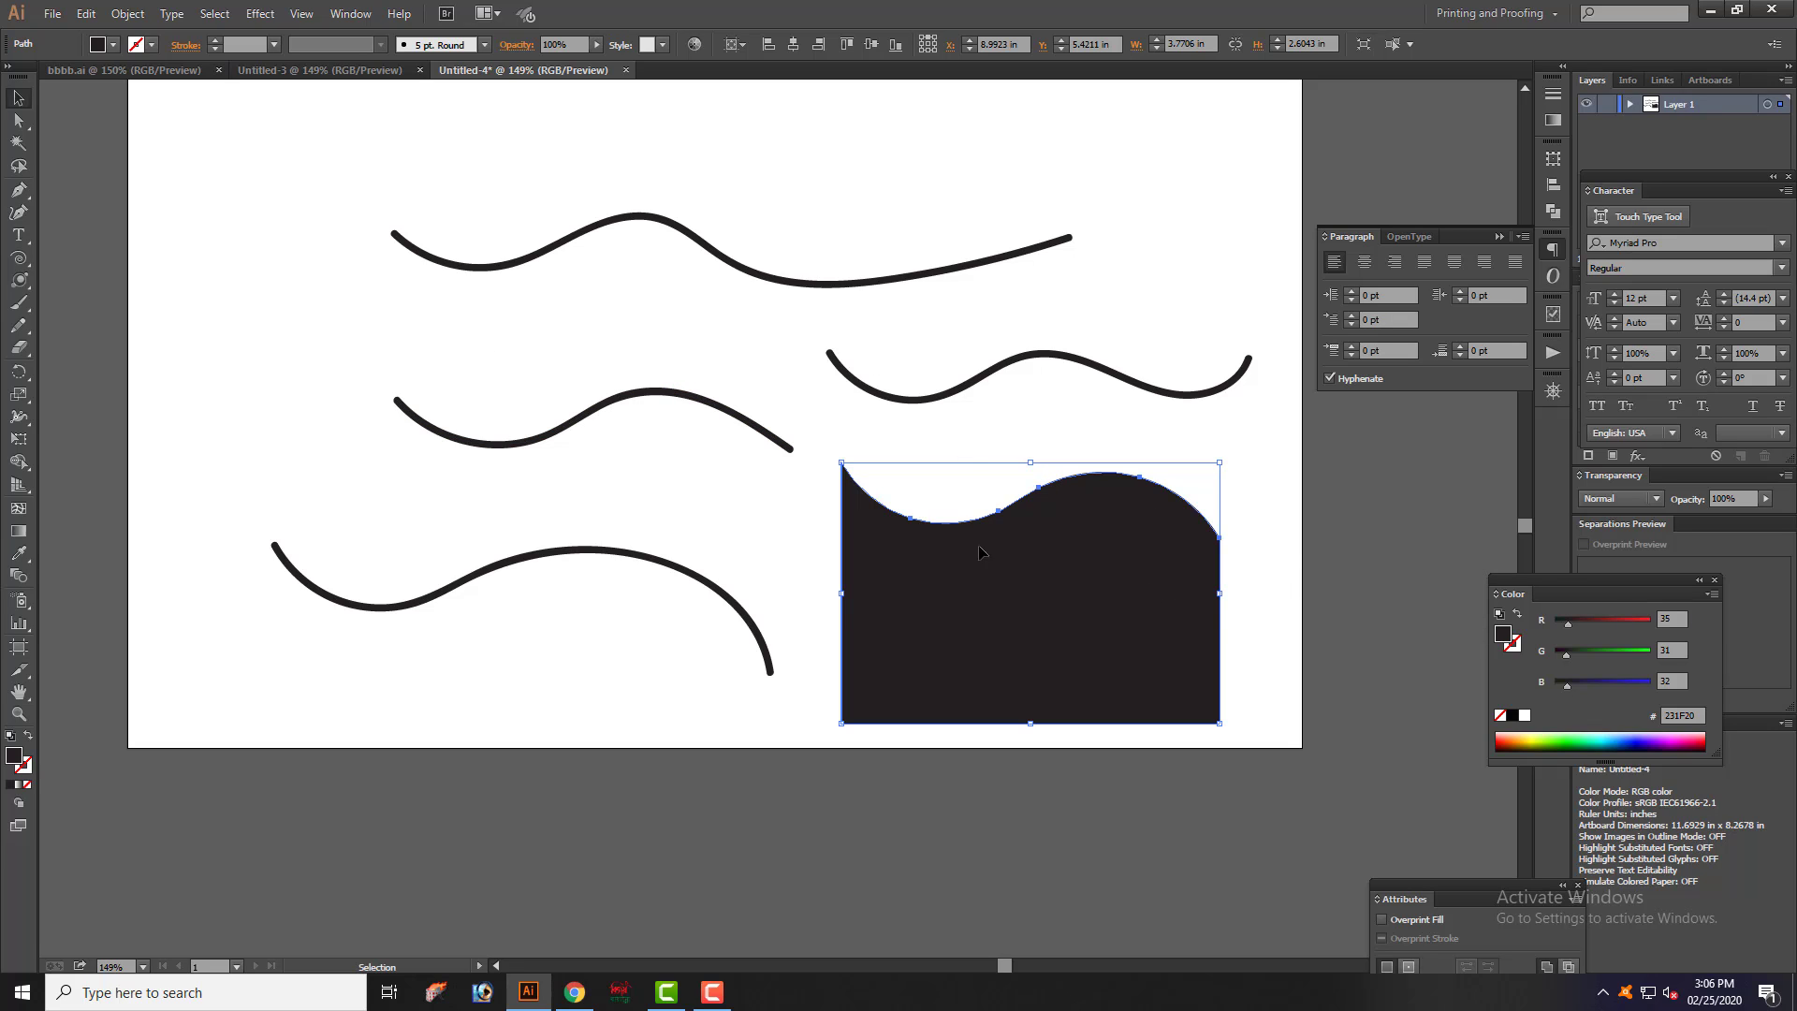
pyautogui.moveTo(1609, 621)
pyautogui.mouseDown()
pyautogui.moveTo(1651, 652)
pyautogui.moveTo(1543, 621)
pyautogui.moveTo(1603, 652)
pyautogui.mouseUp()
pyautogui.scroll(3, 900, 670)
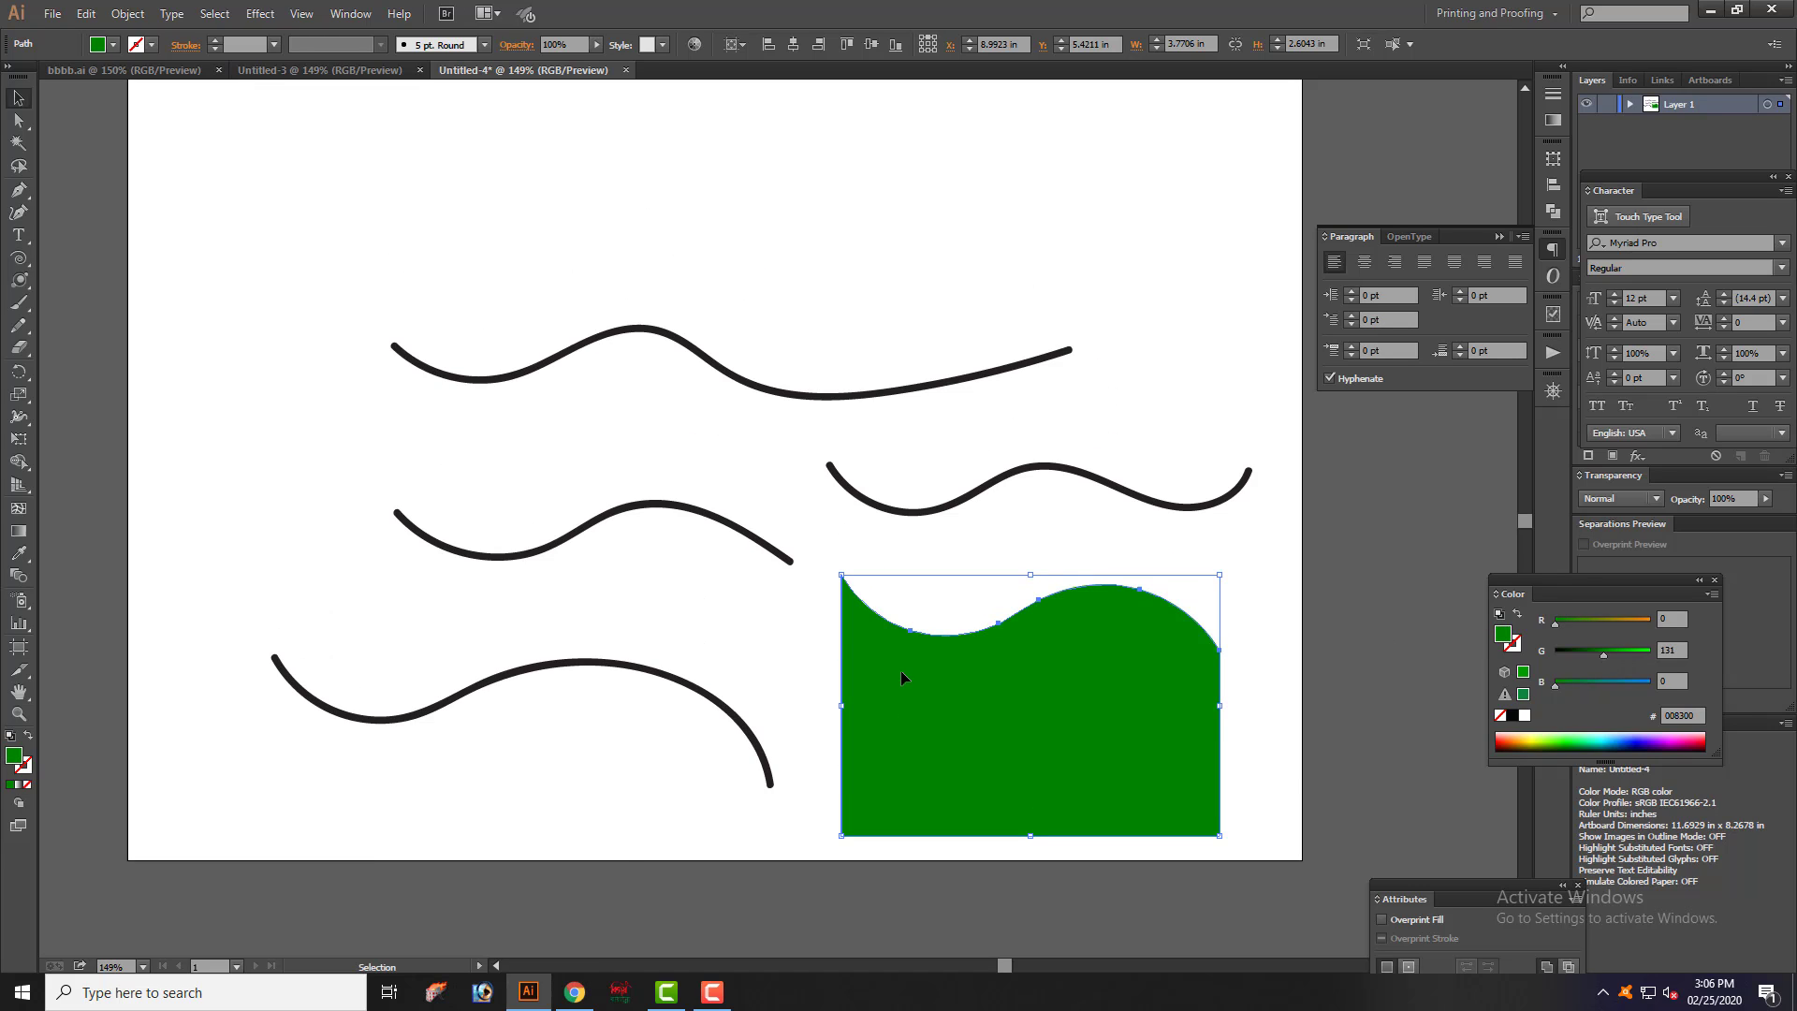
pyautogui.scroll(1, 1286, 714)
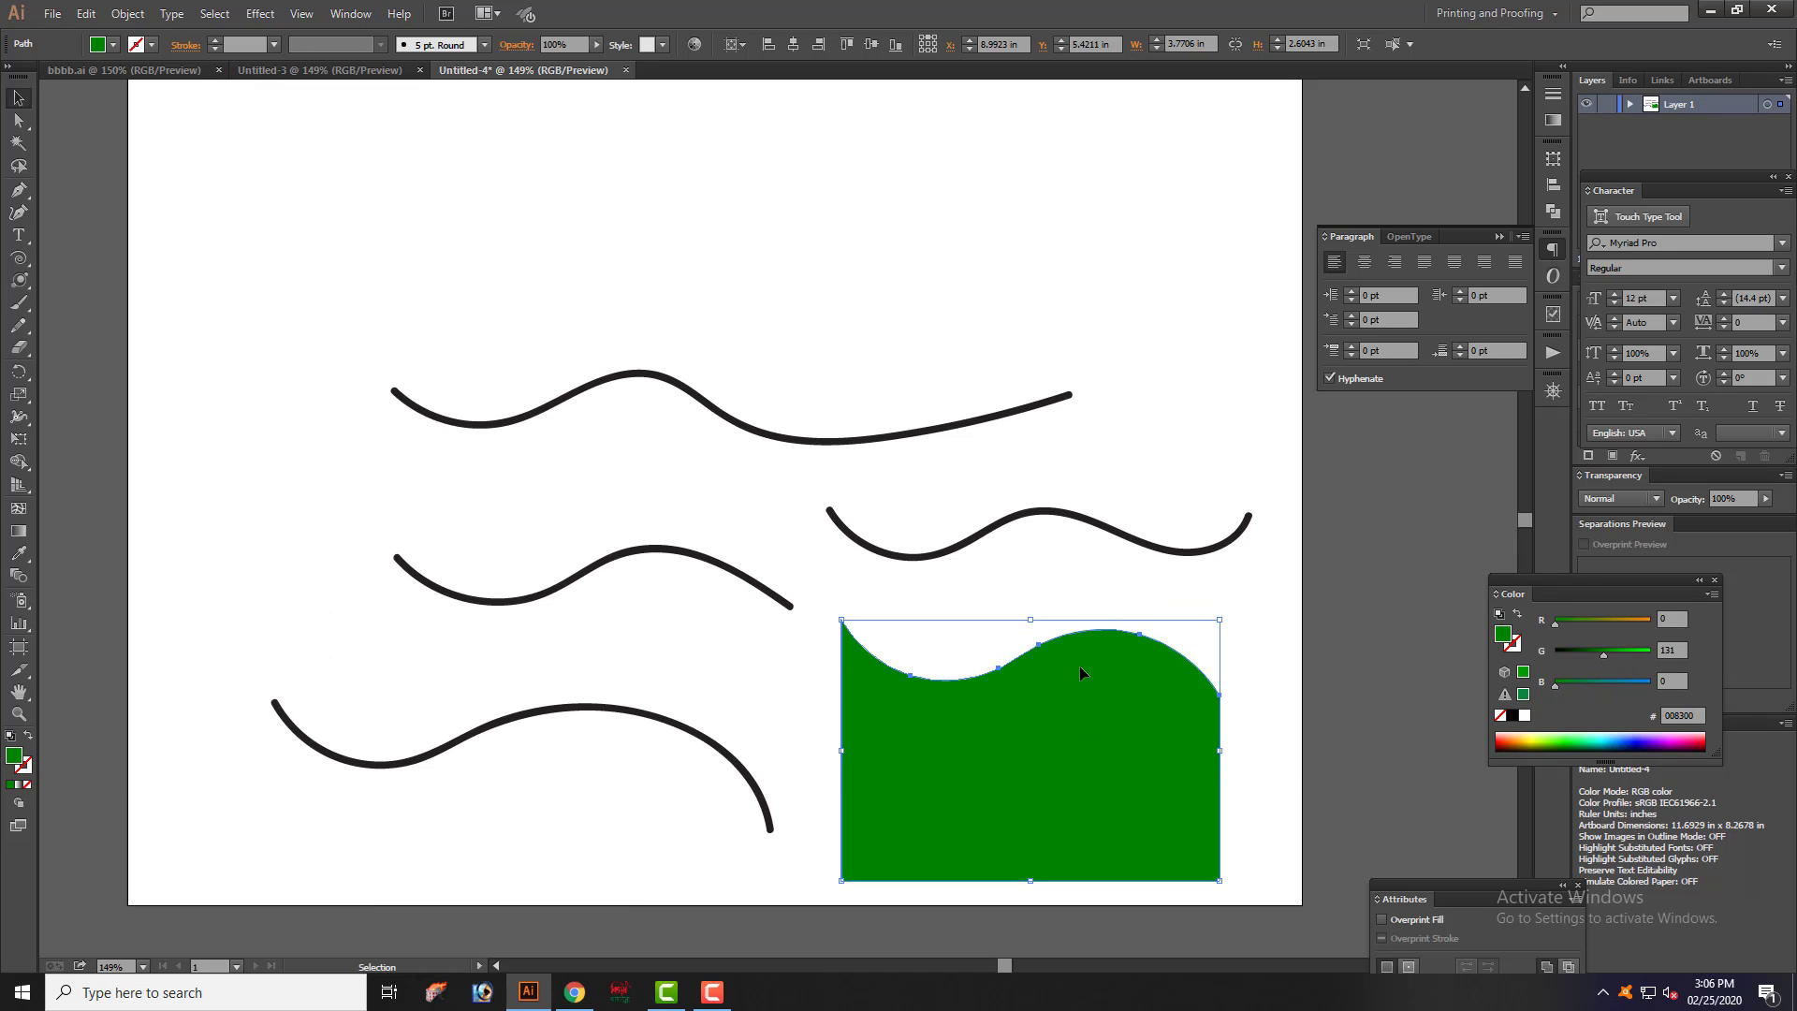
# - Move the green shape about 5.06 in up and 1.32 in left to the artboard's upper part, and deselect it
pyautogui.moveTo(1081, 672); pyautogui.dragTo(954, 234)
pyautogui.scroll(2, 1082, 674)
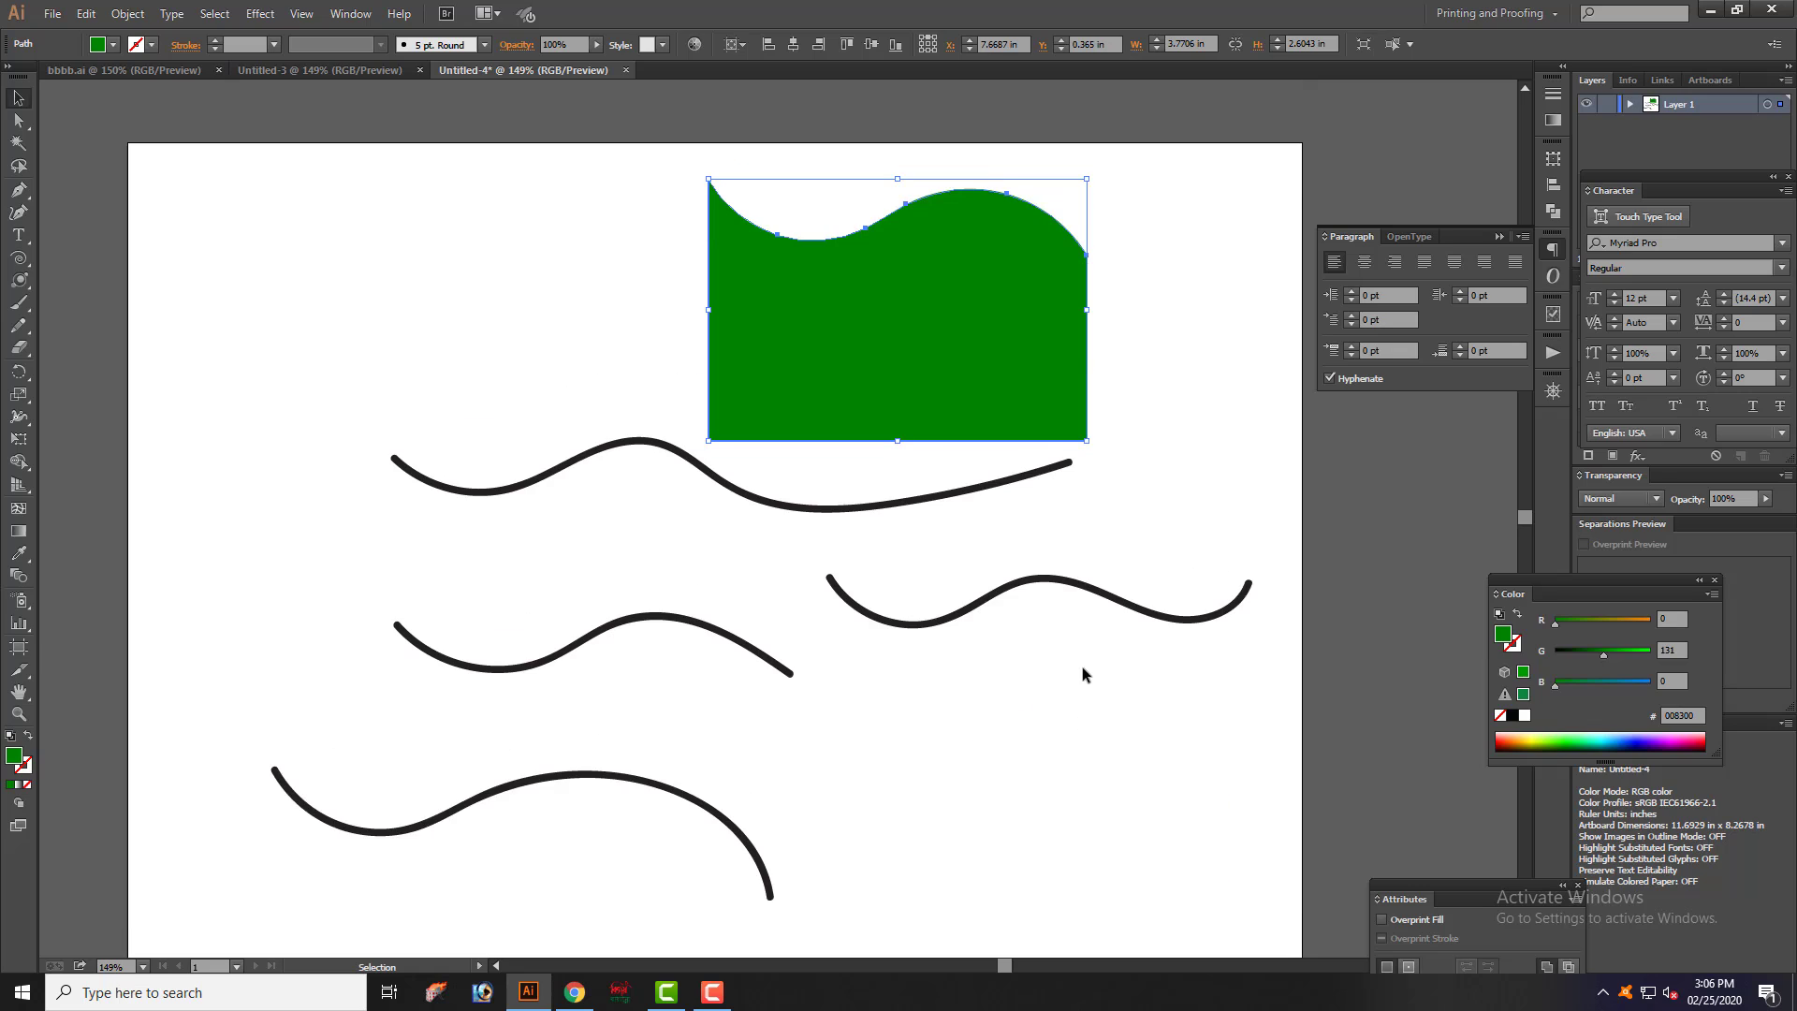
pyautogui.scroll(1, 1083, 674)
pyautogui.click(1176, 749)
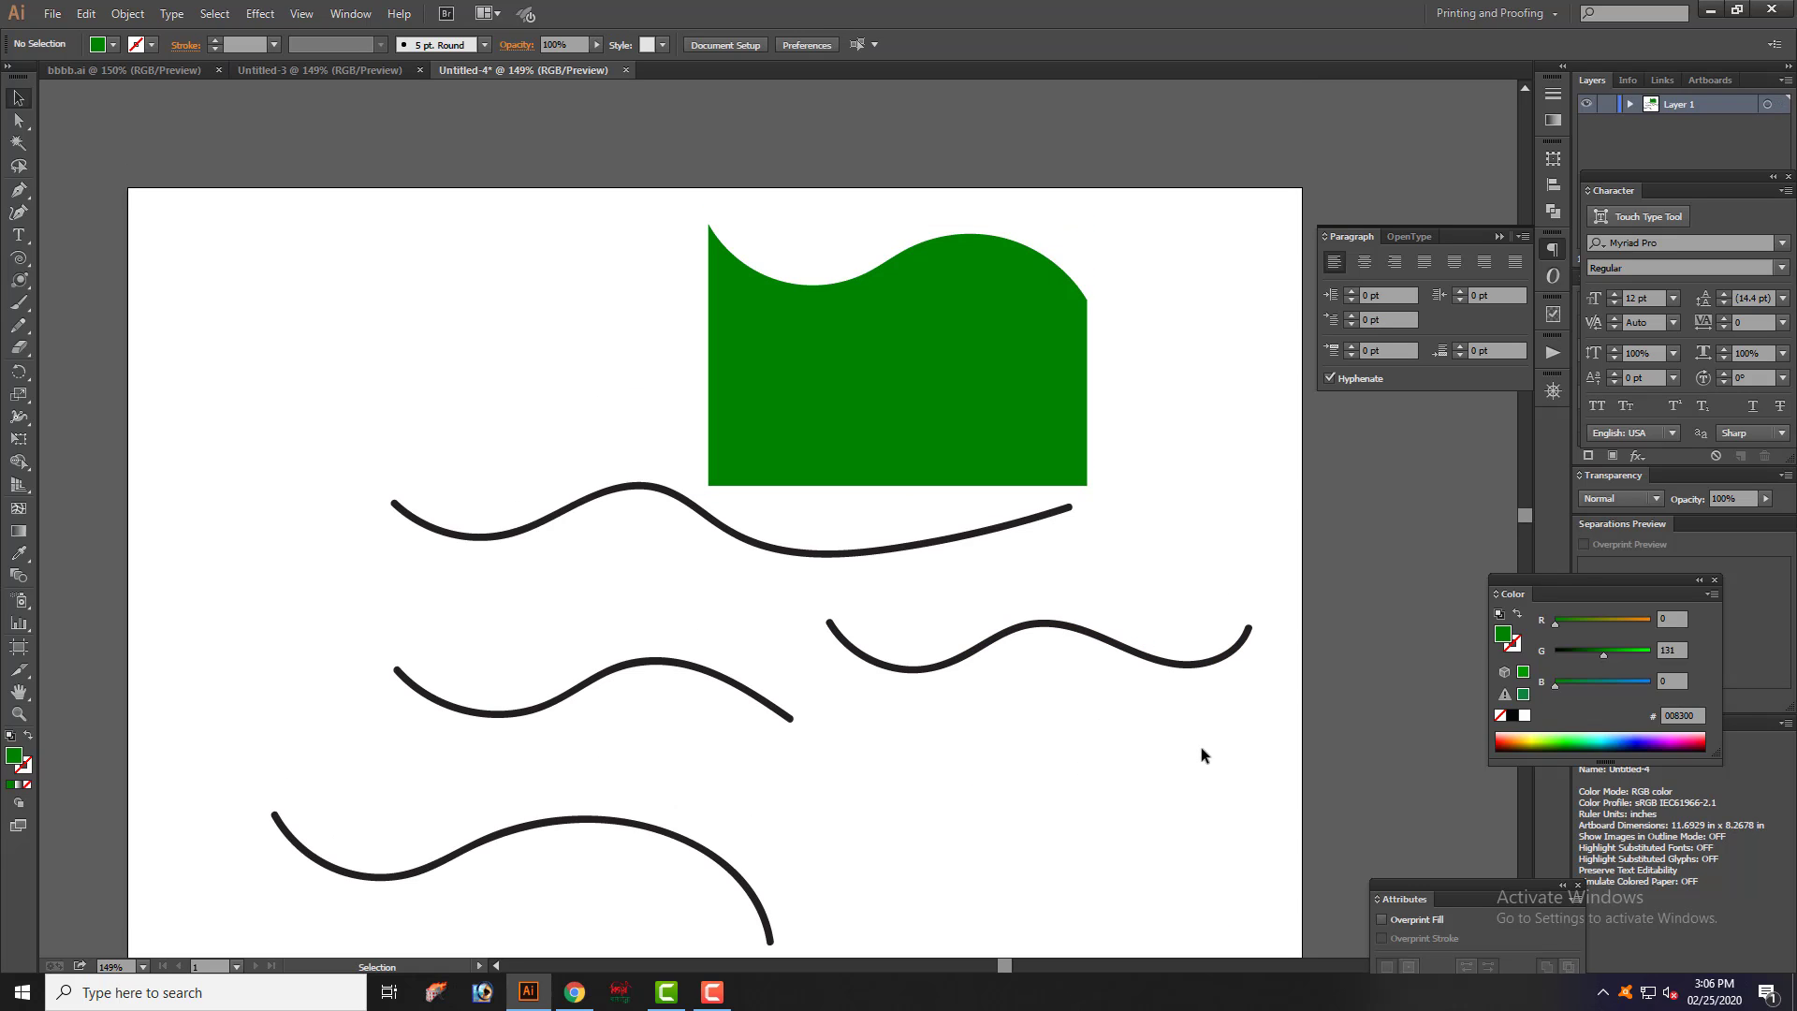
# - Paint a vertical wavy green Paintbrush stroke about 1.88 by 4.79 in along the artboard's left side, and remove its fill
pyautogui.click(19, 302)
pyautogui.scroll(-3, 931, 608)
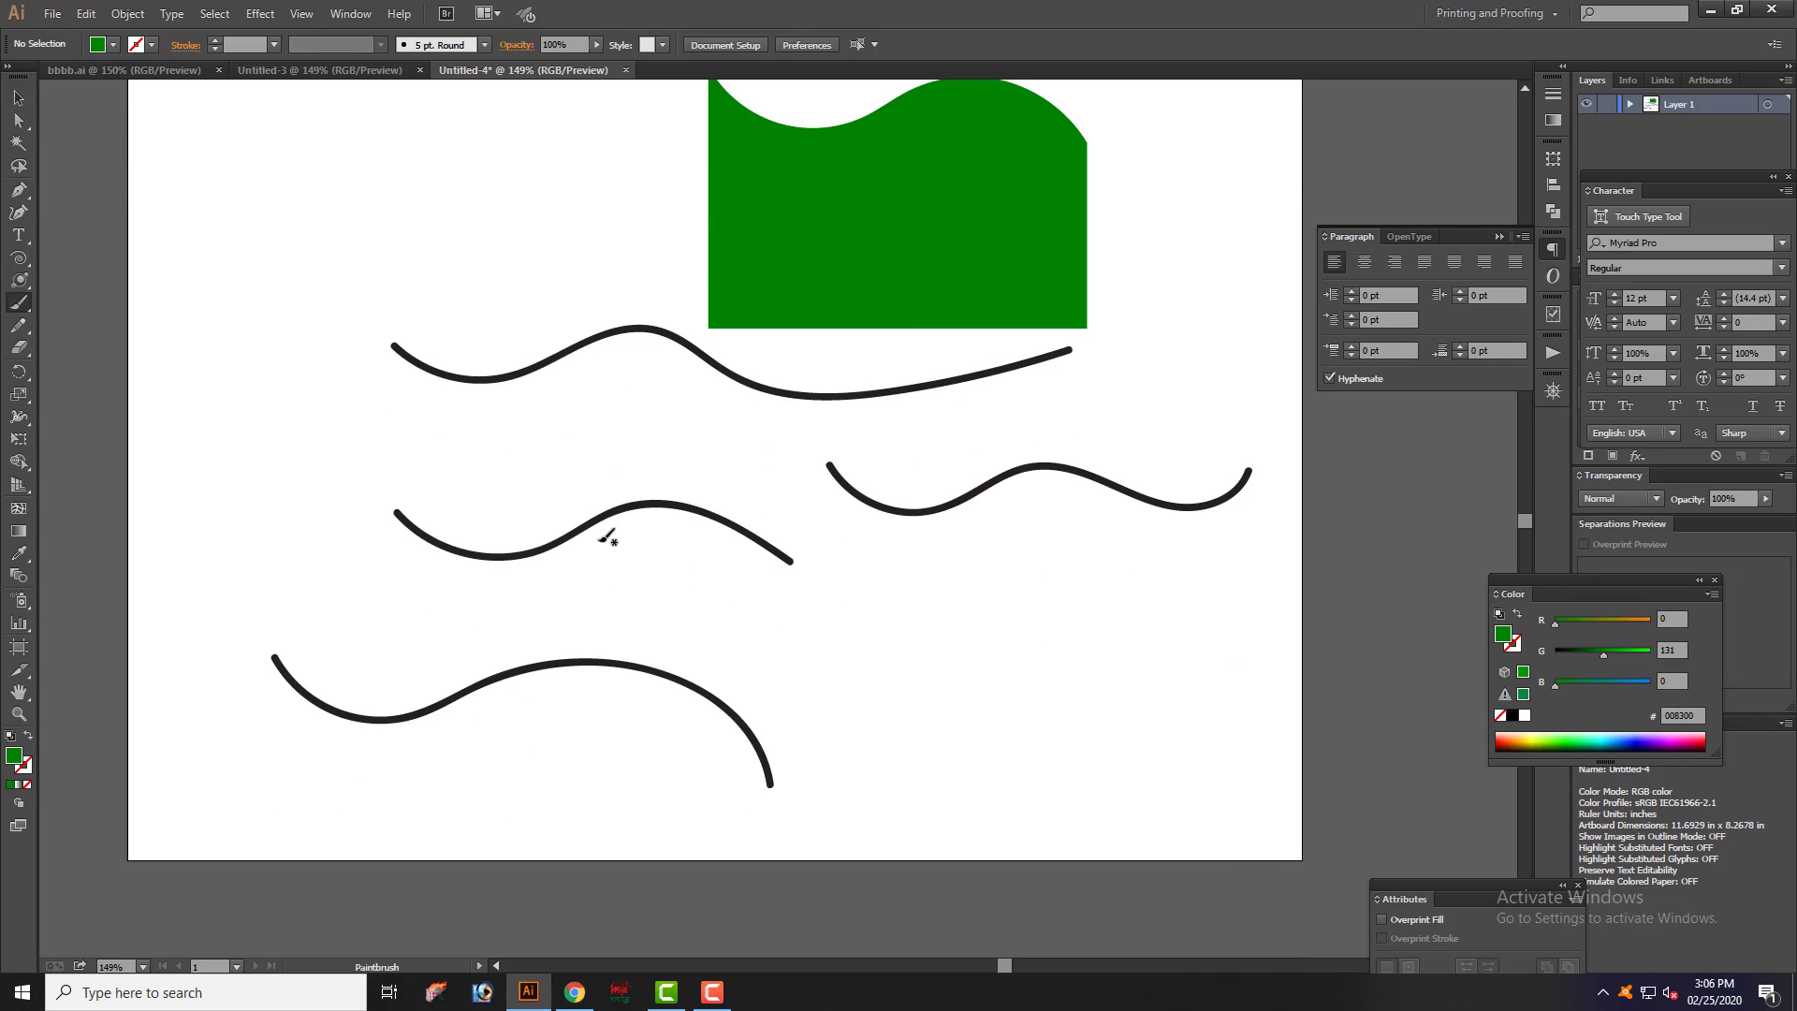
pyautogui.scroll(2, 603, 535)
pyautogui.moveTo(321, 180)
pyautogui.mouseDown()
pyautogui.moveTo(365, 231)
pyautogui.moveTo(245, 396)
pyautogui.moveTo(356, 562)
pyautogui.moveTo(329, 617)
pyautogui.moveTo(174, 647)
pyautogui.mouseUp()
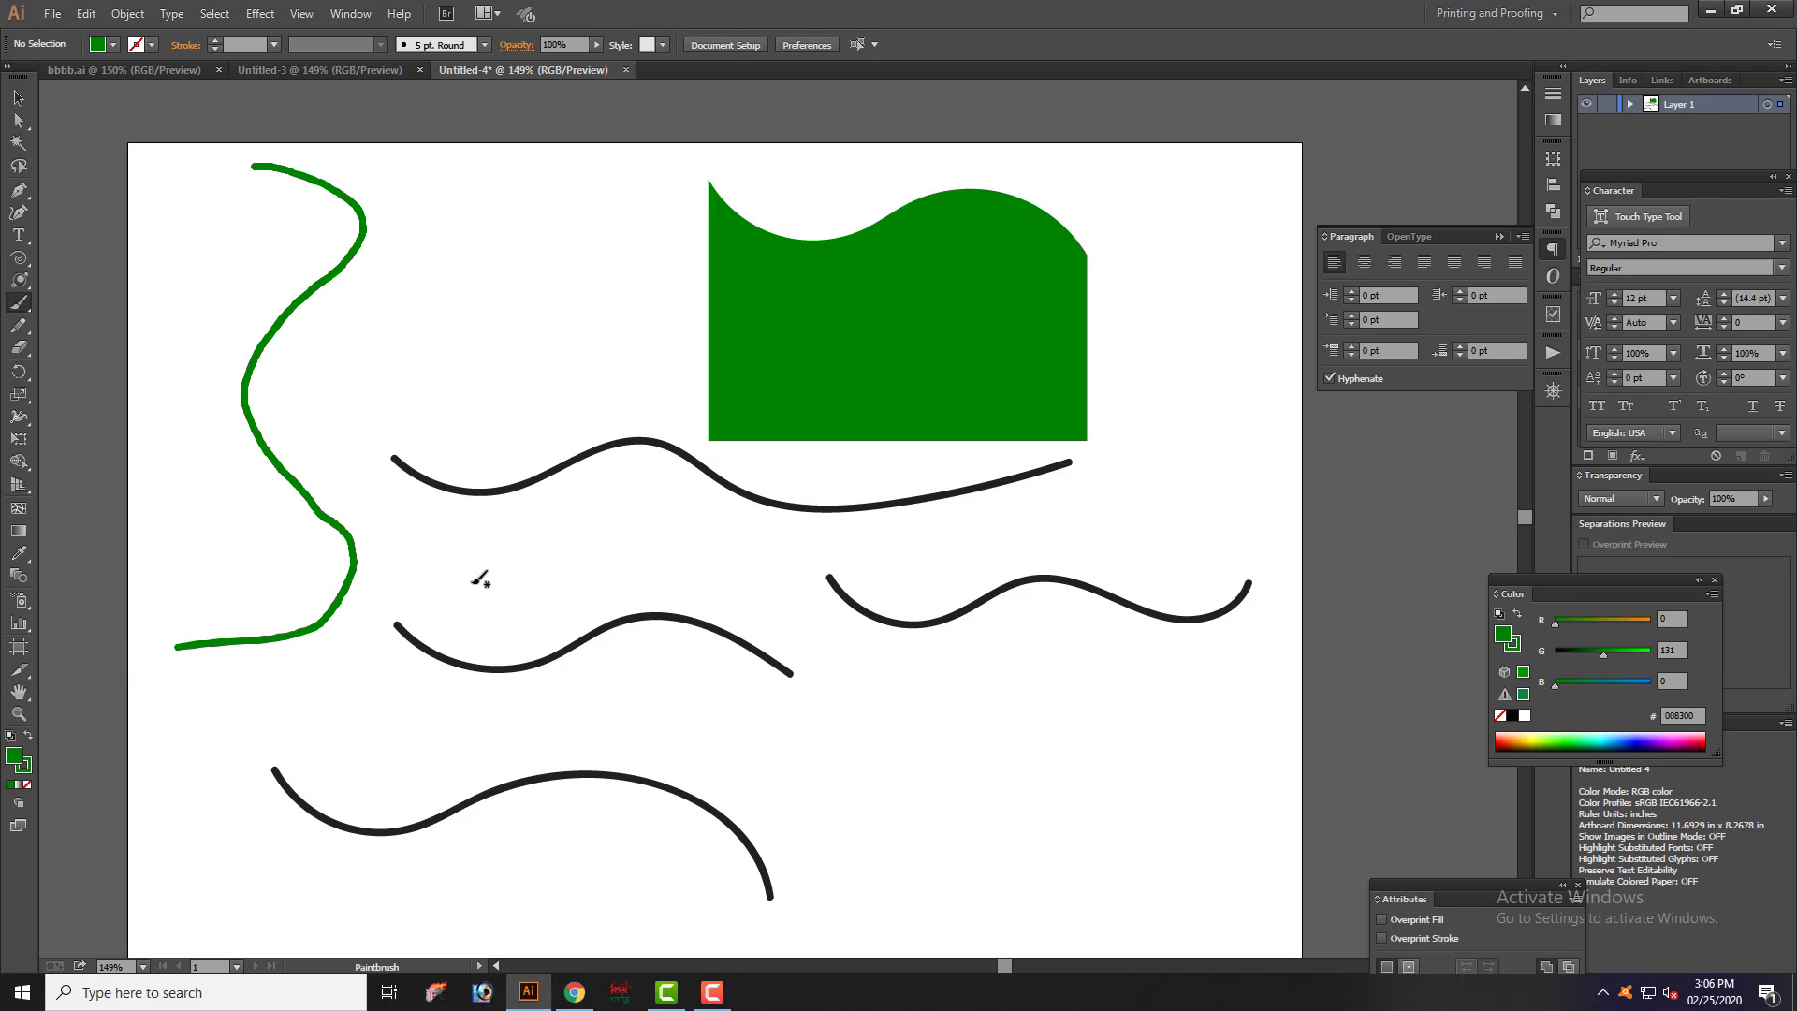
pyautogui.click(26, 785)
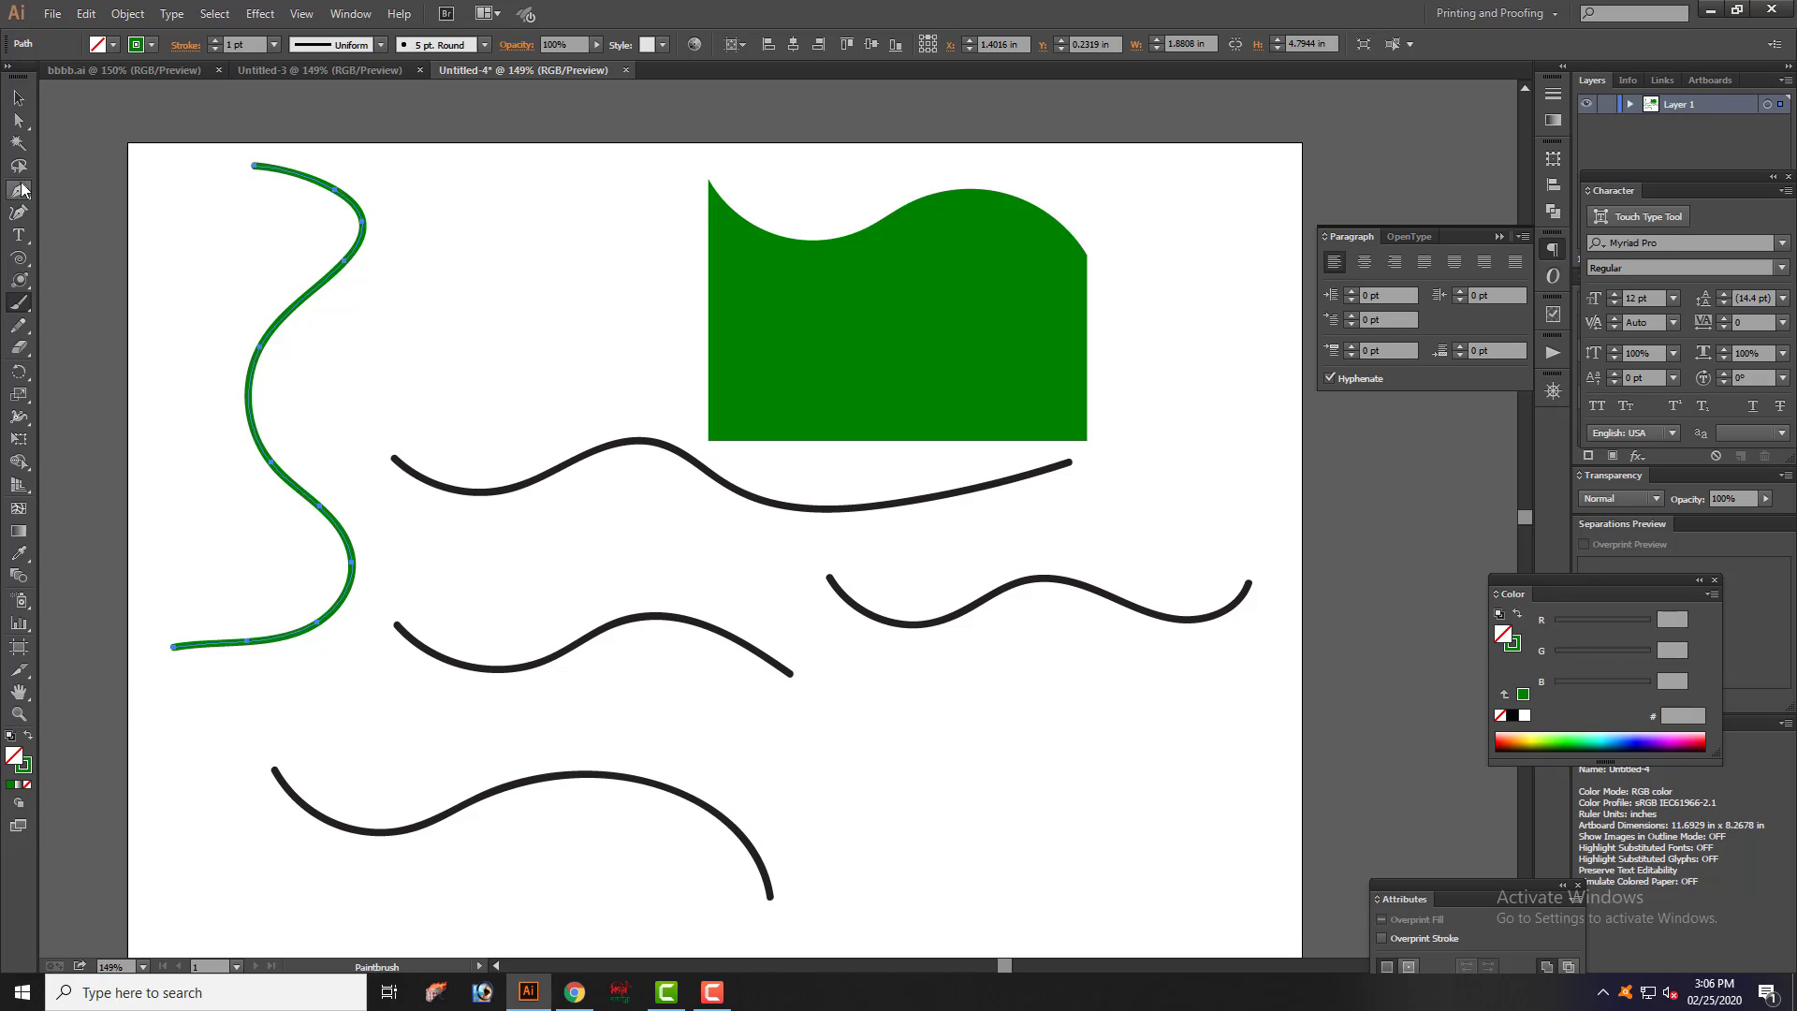
pyautogui.scroll(-2, 999, 661)
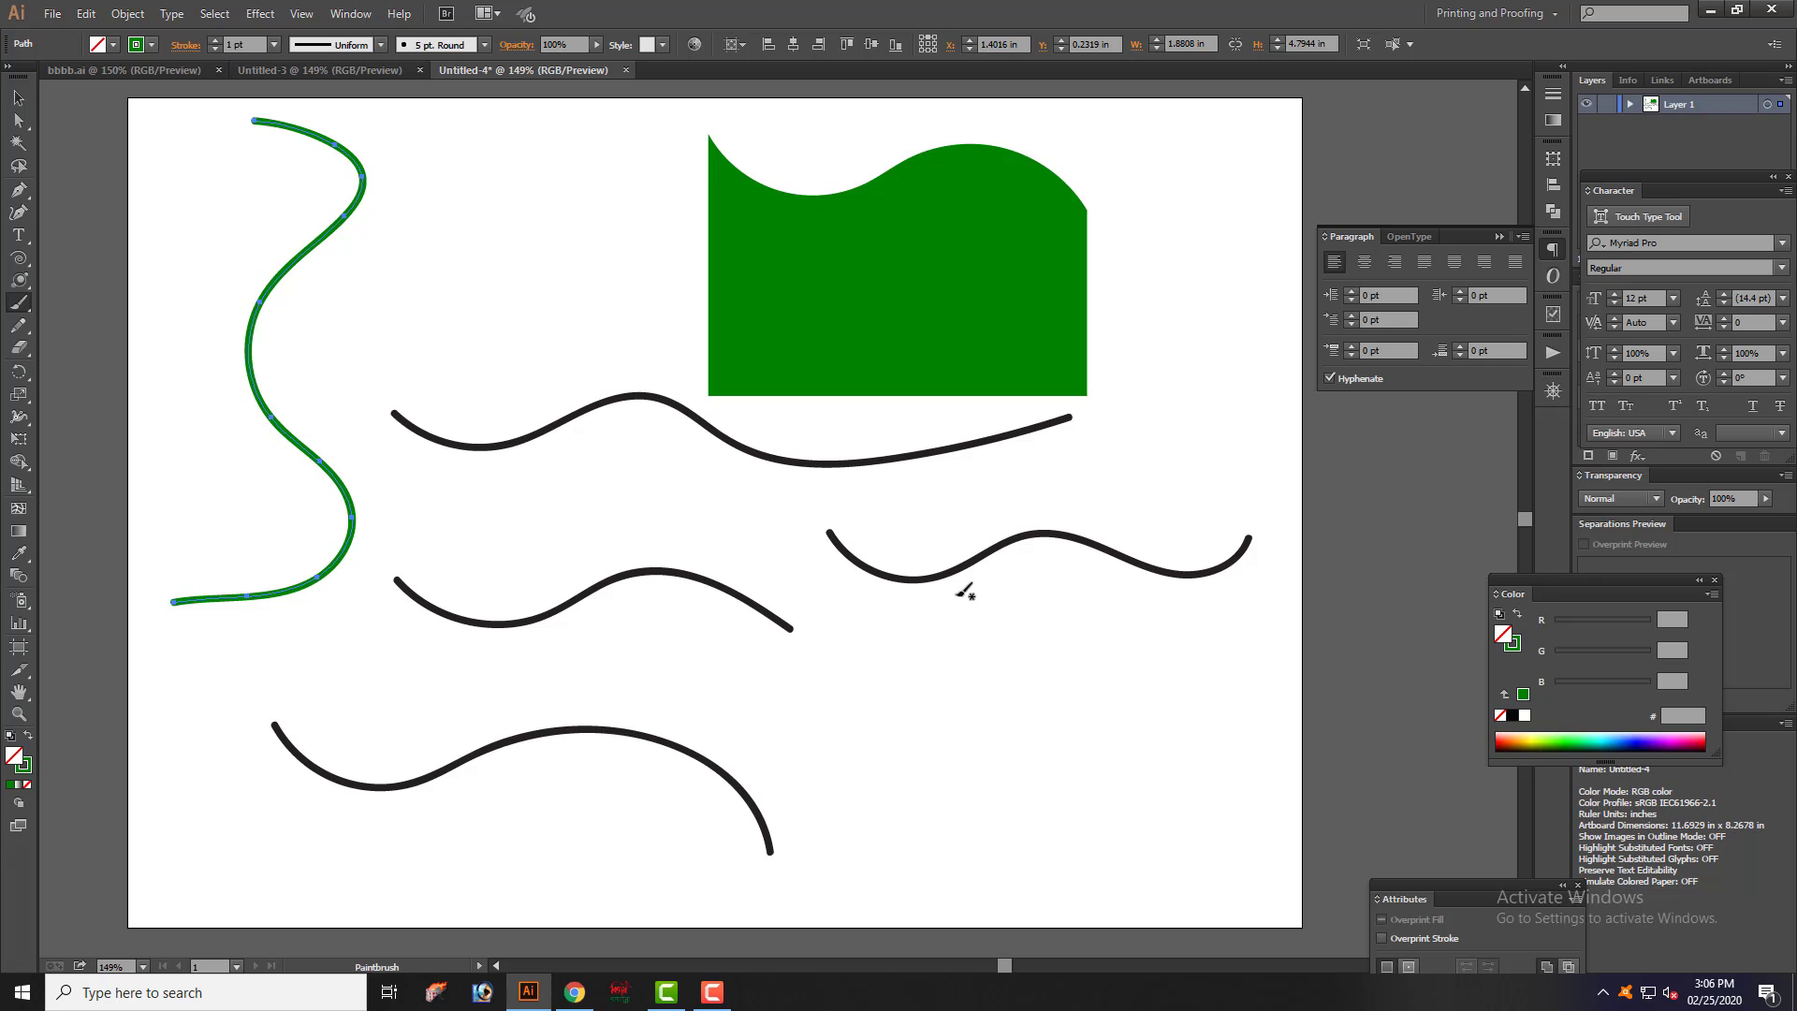
# - Move the topmost black wavy stroke slightly down and the green shape about 2.19 in left and 0.06 in up, then deselect
pyautogui.click(19, 98)
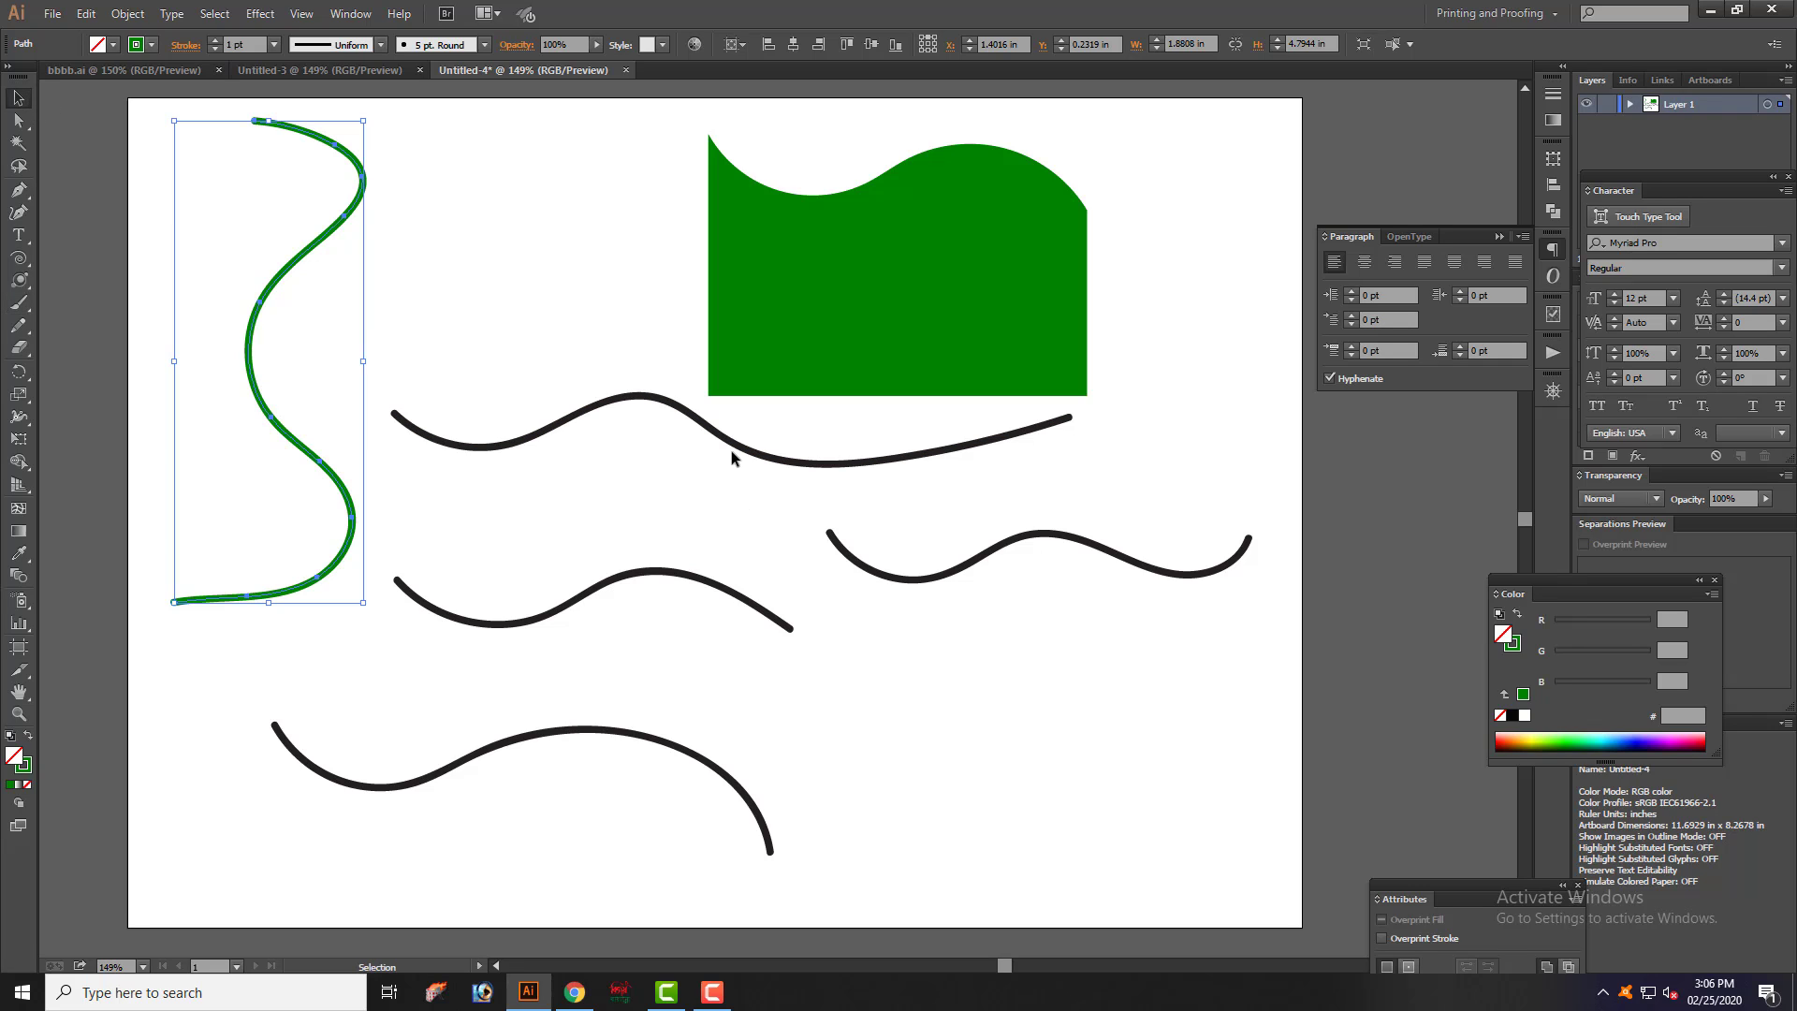
pyautogui.moveTo(732, 451); pyautogui.dragTo(725, 498)
pyautogui.moveTo(815, 343); pyautogui.dragTo(595, 338)
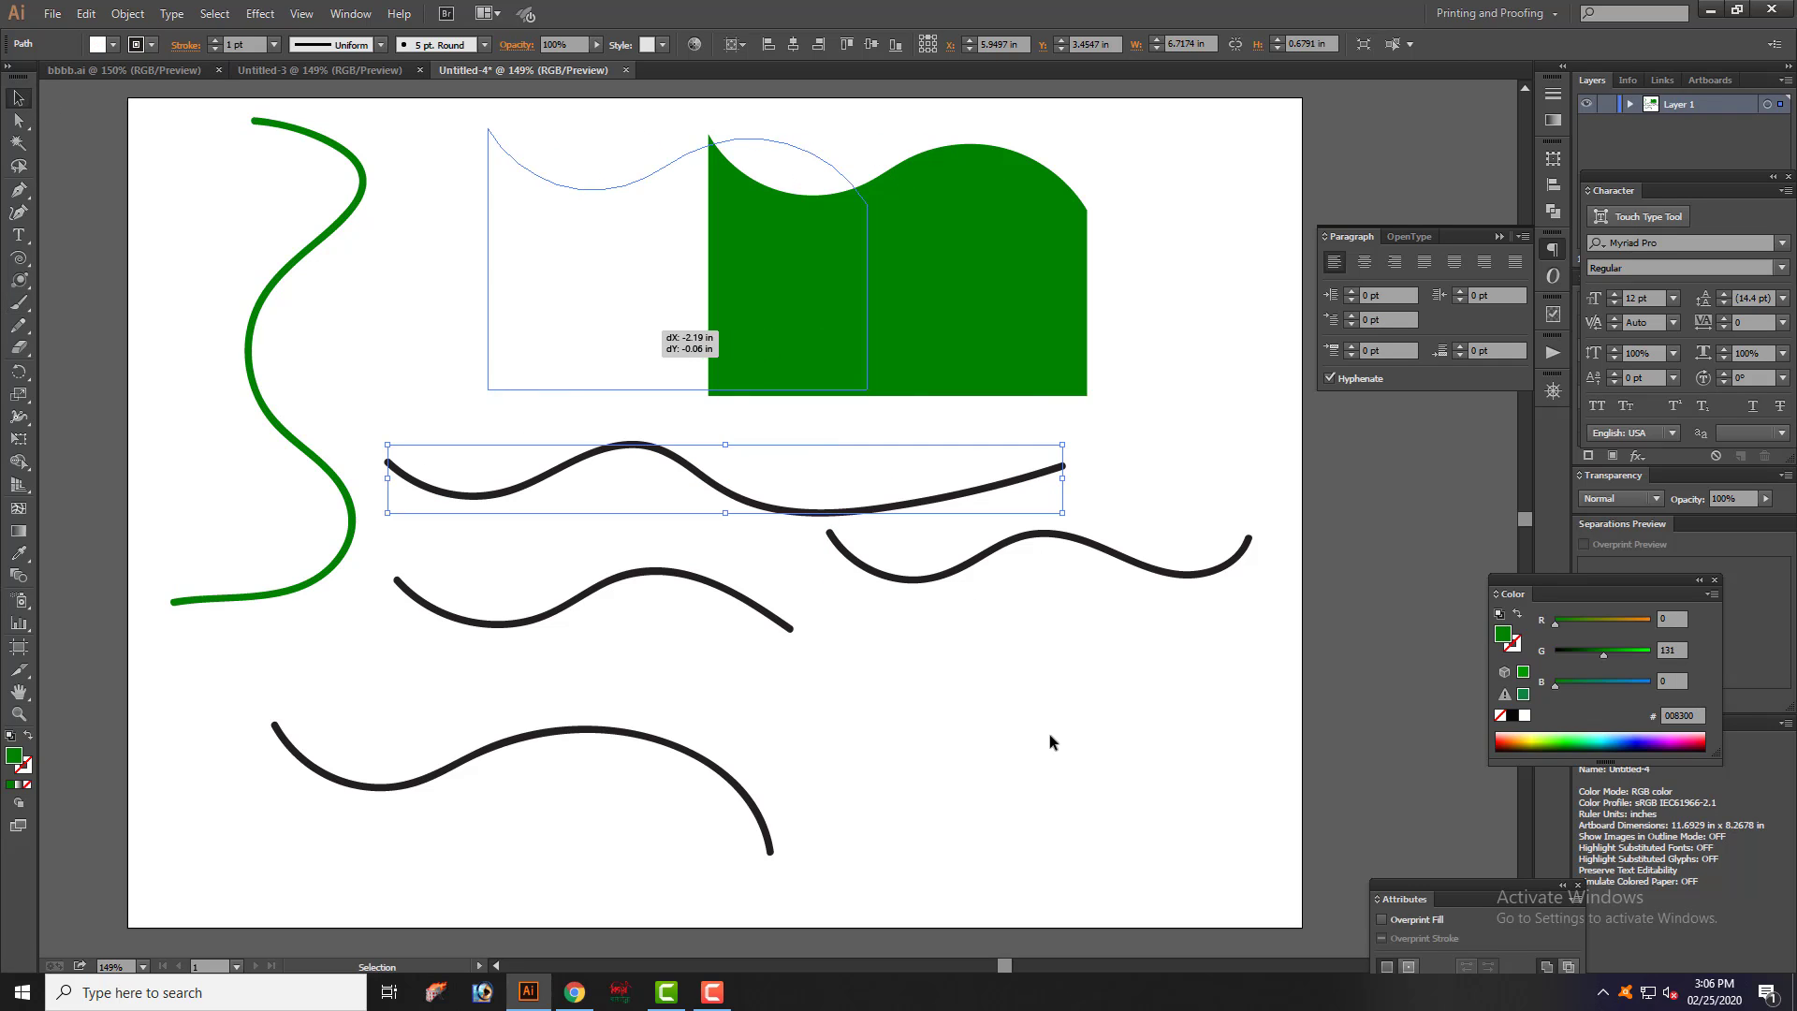
pyautogui.click(1050, 736)
# - Paint a green bowl-shaped Paintbrush stroke about 3.43 by 1.33 in near the artboard's upper-right corner
pyautogui.scroll(2, 861, 587)
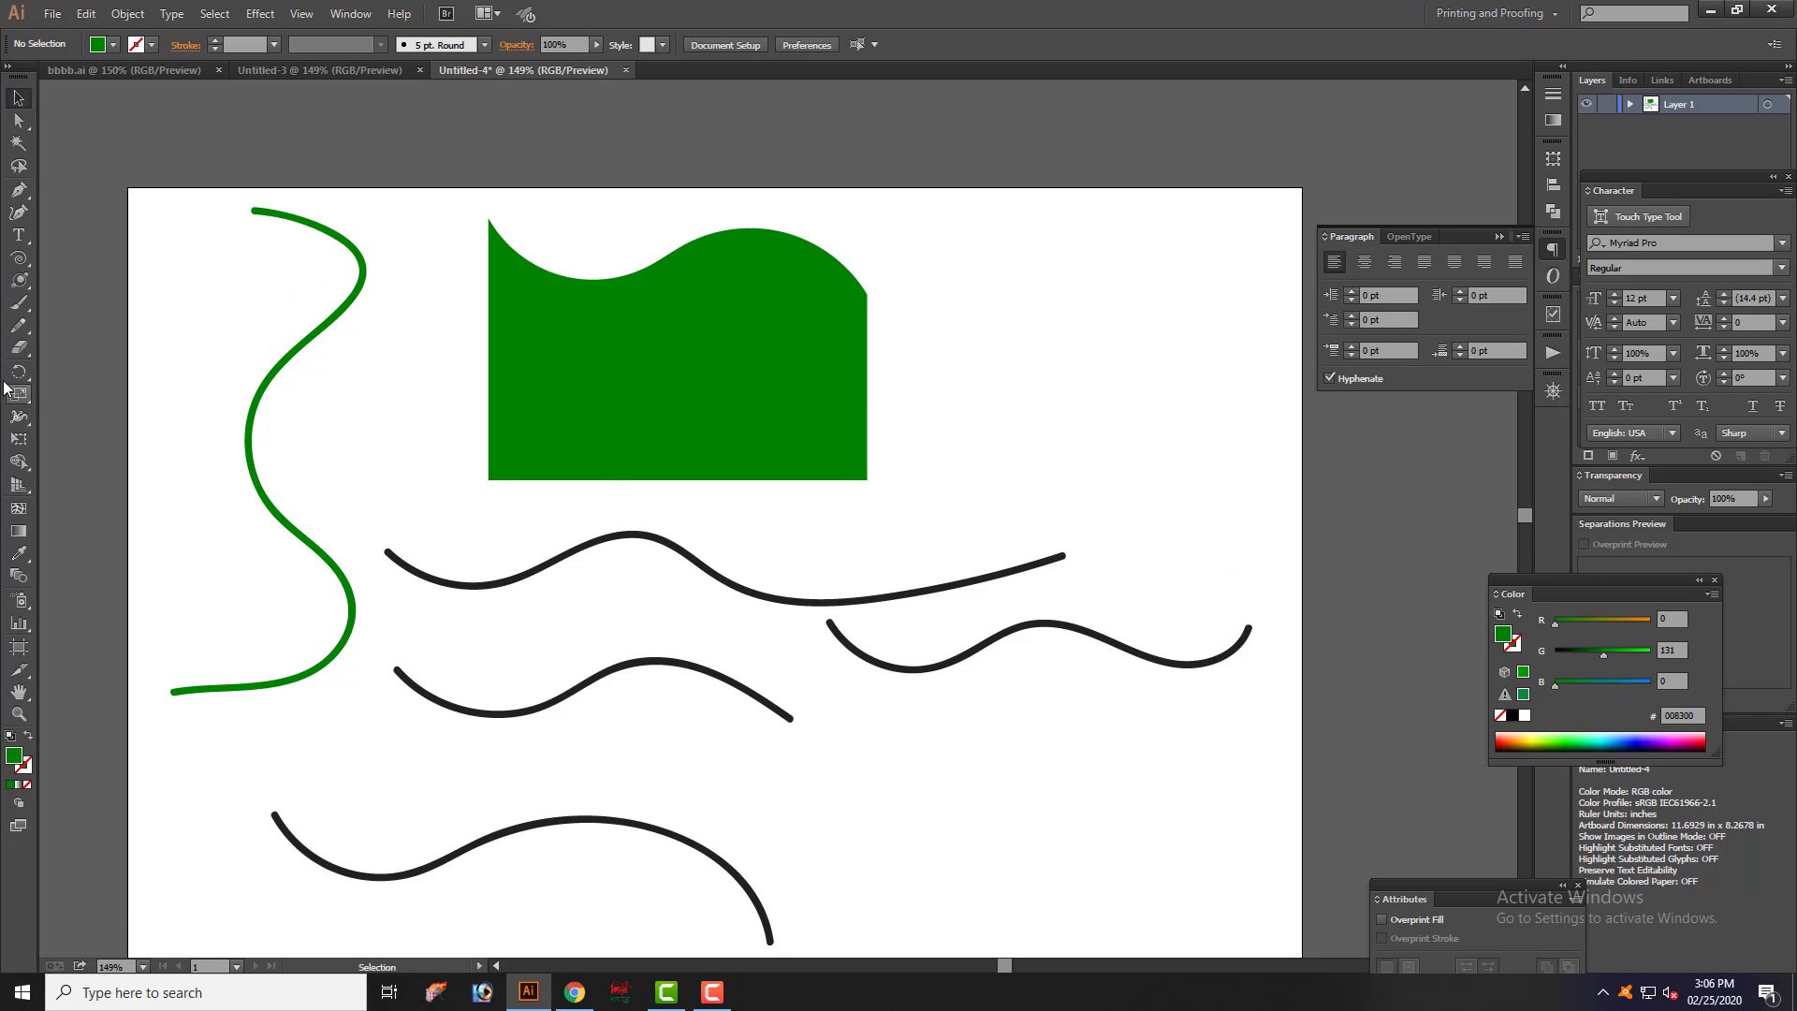
pyautogui.click(18, 302)
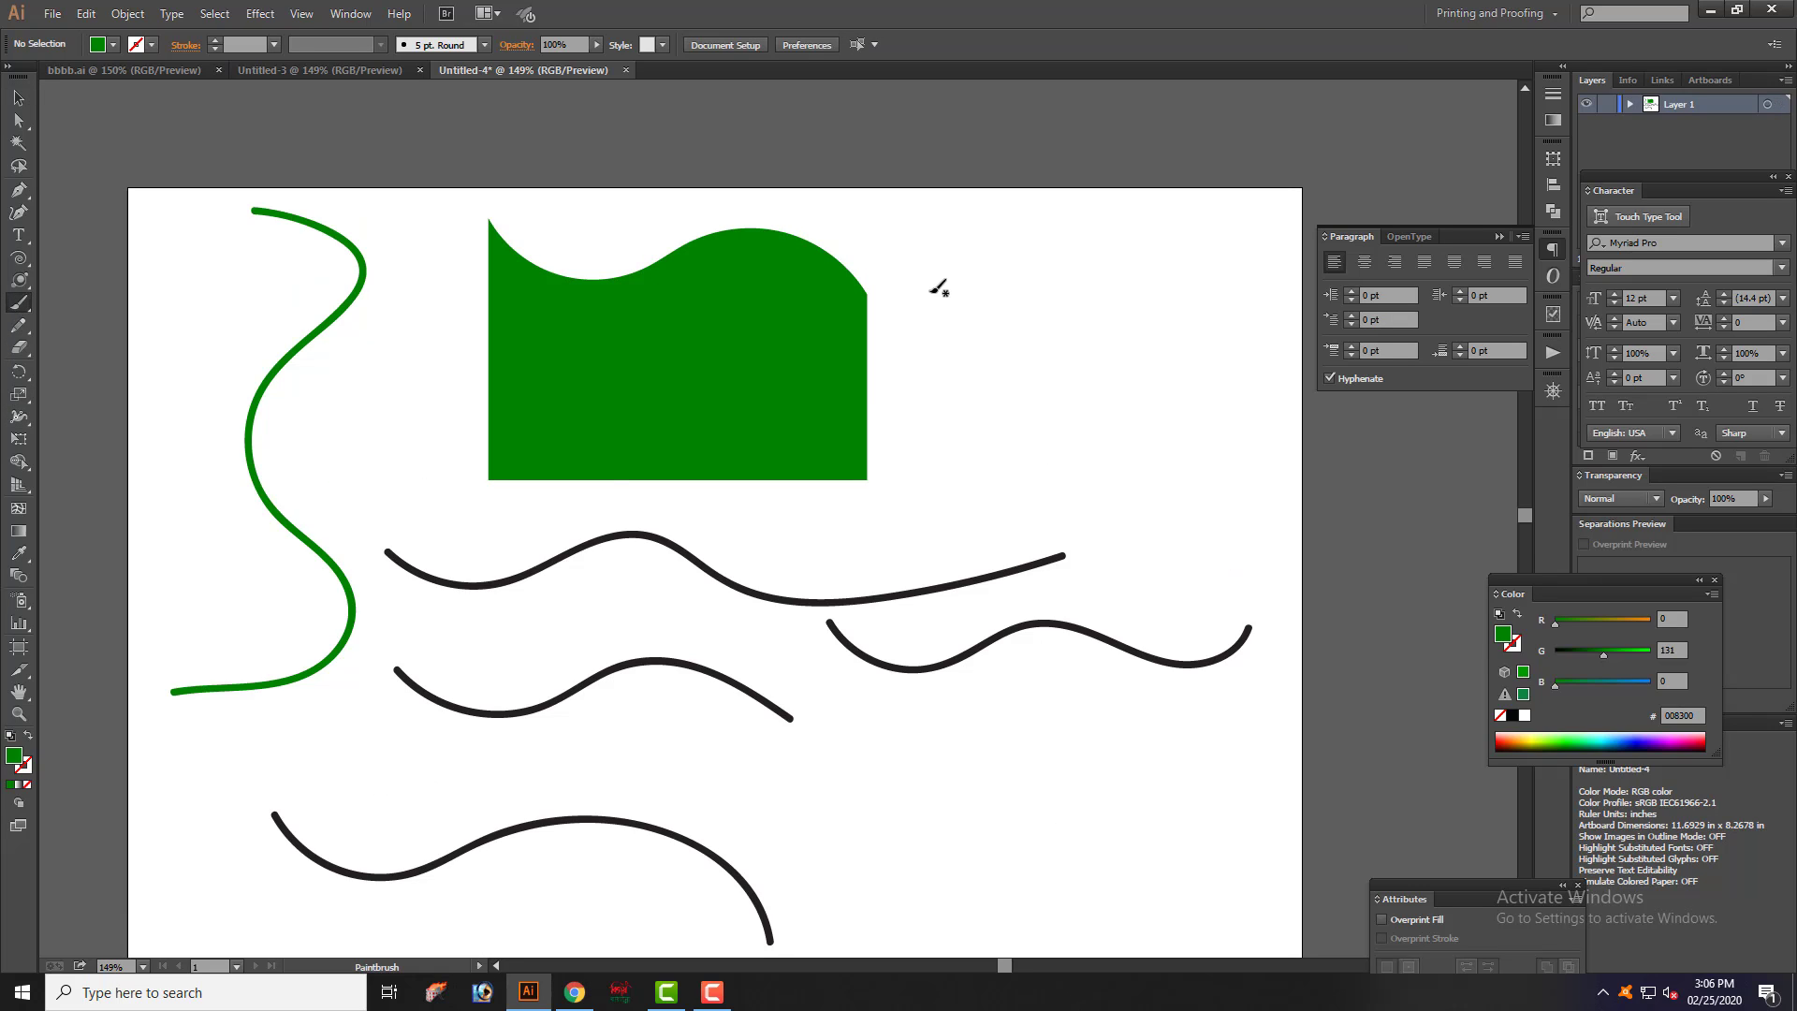
pyautogui.moveTo(927, 292)
pyautogui.mouseDown()
pyautogui.moveTo(1028, 354)
pyautogui.moveTo(1169, 346)
pyautogui.moveTo(1275, 229)
pyautogui.mouseUp()
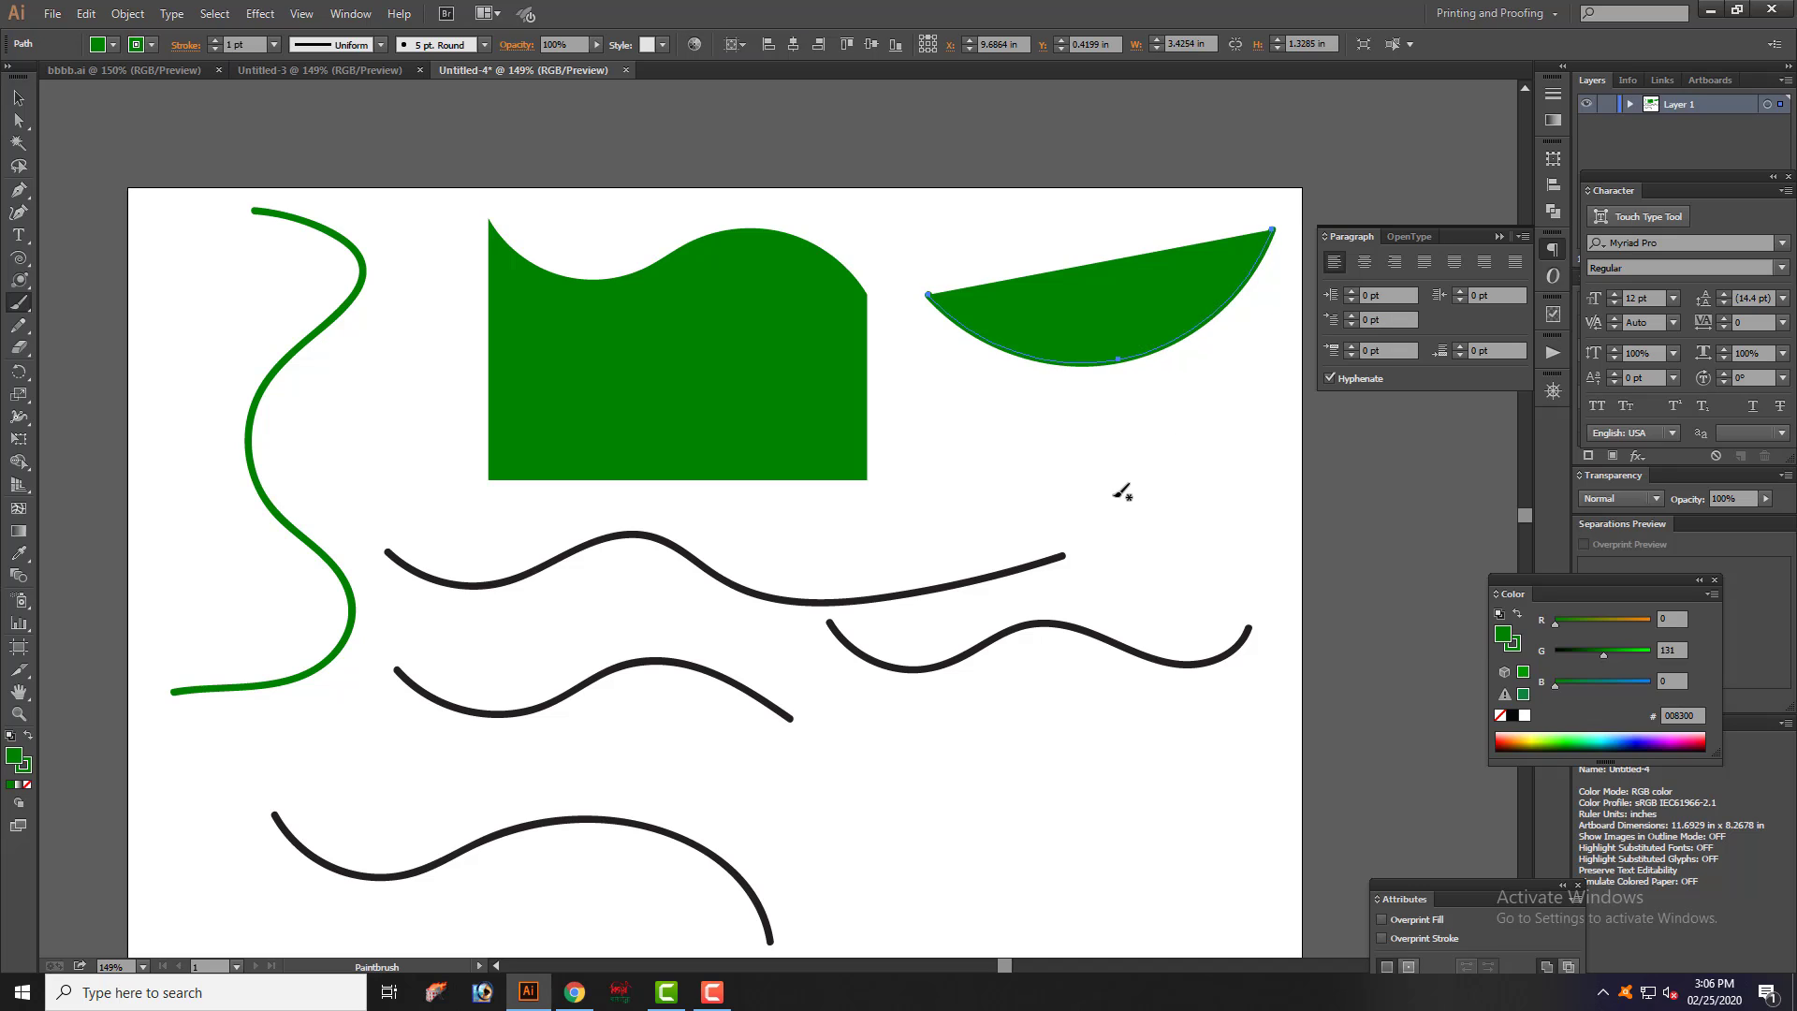
# - Extend the bowl-shaped stroke downward with the Pen tool, forming a closed shape about 3.43 by 2.80 in with straight sides and base
pyautogui.click(19, 189)
pyautogui.click(929, 294)
pyautogui.moveTo(936, 431); pyautogui.dragTo(929, 510)
pyautogui.moveTo(1056, 520); pyautogui.dragTo(1275, 513)
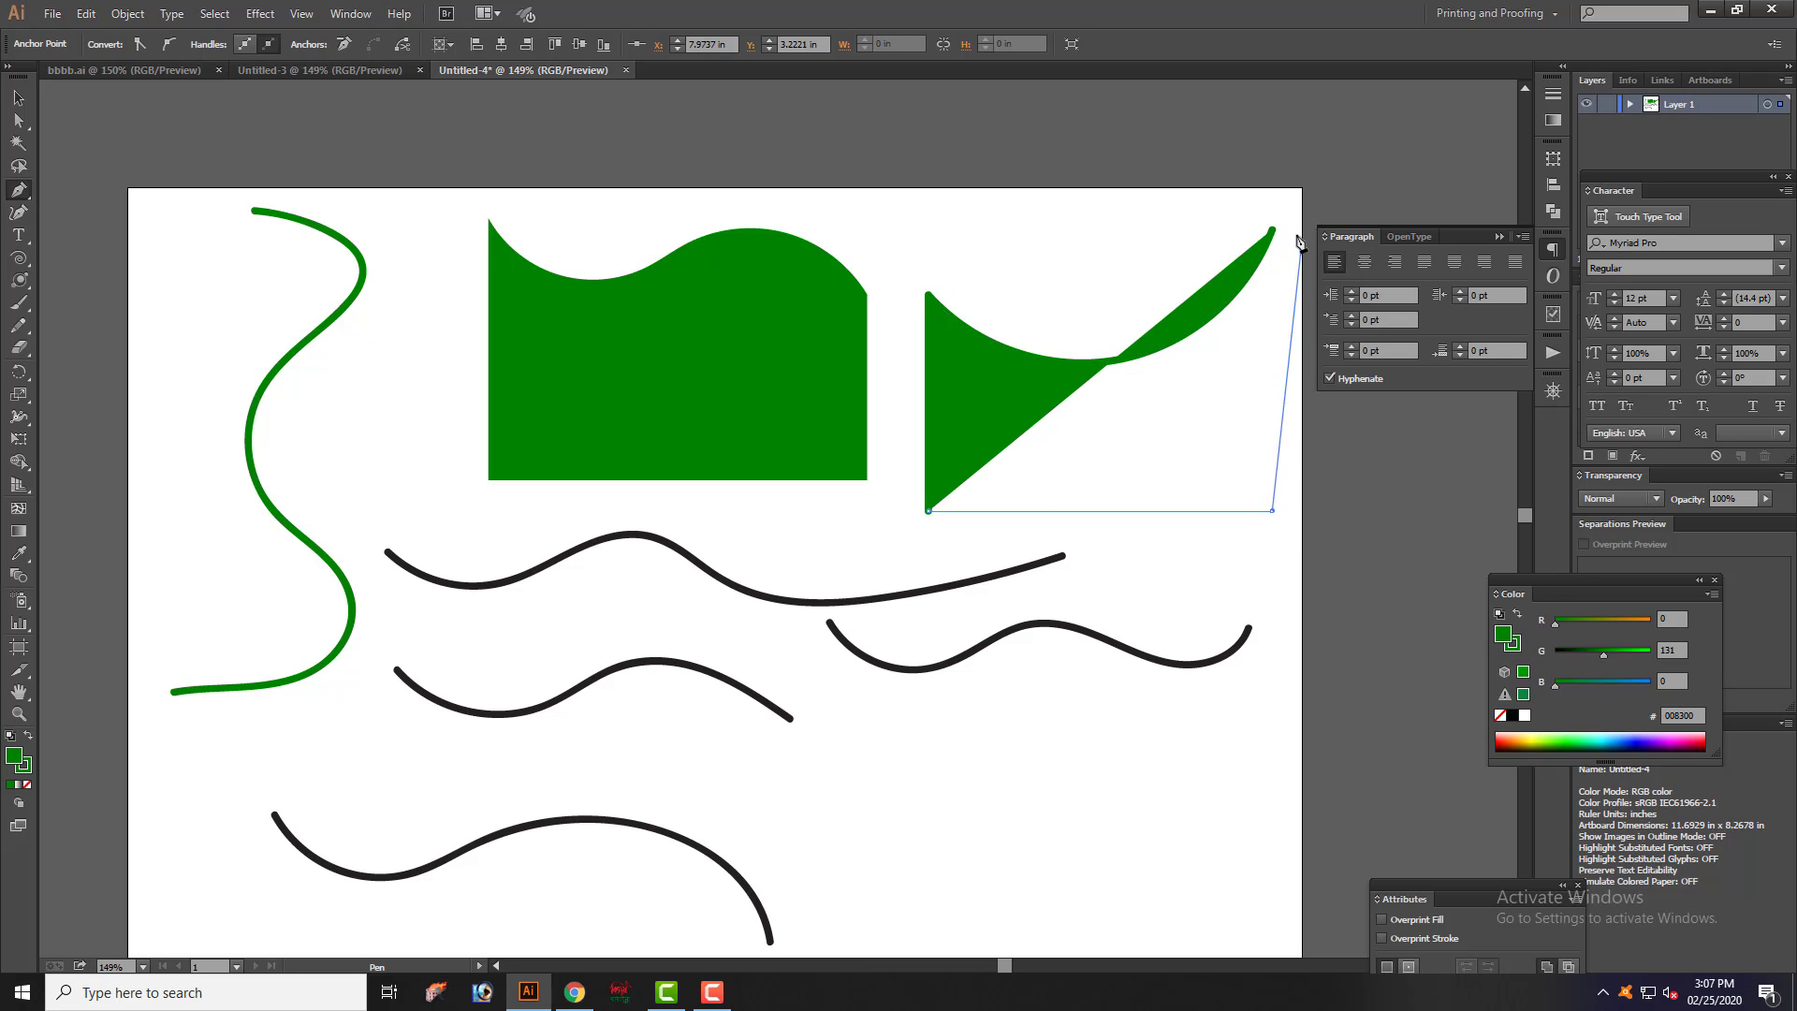
pyautogui.click(1273, 230)
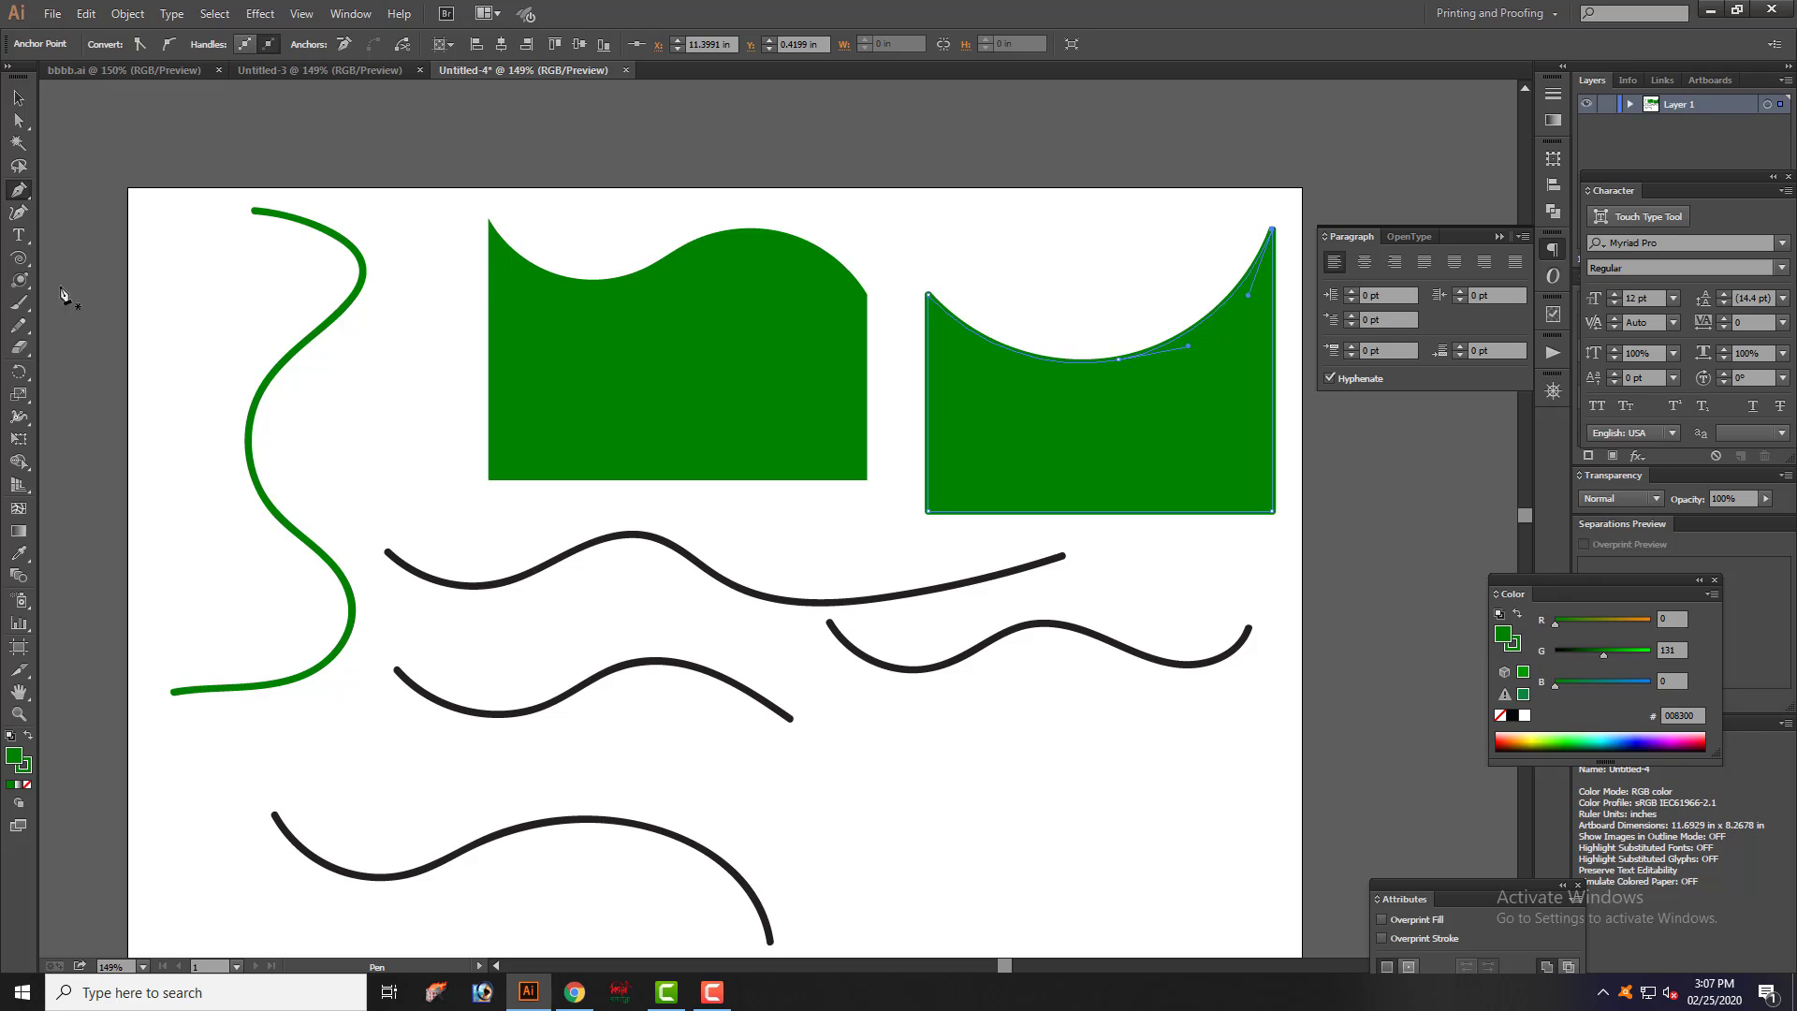
# - Remove the stroke from the closed bowl-topped shape and return to the Selection tool
pyautogui.click(24, 768)
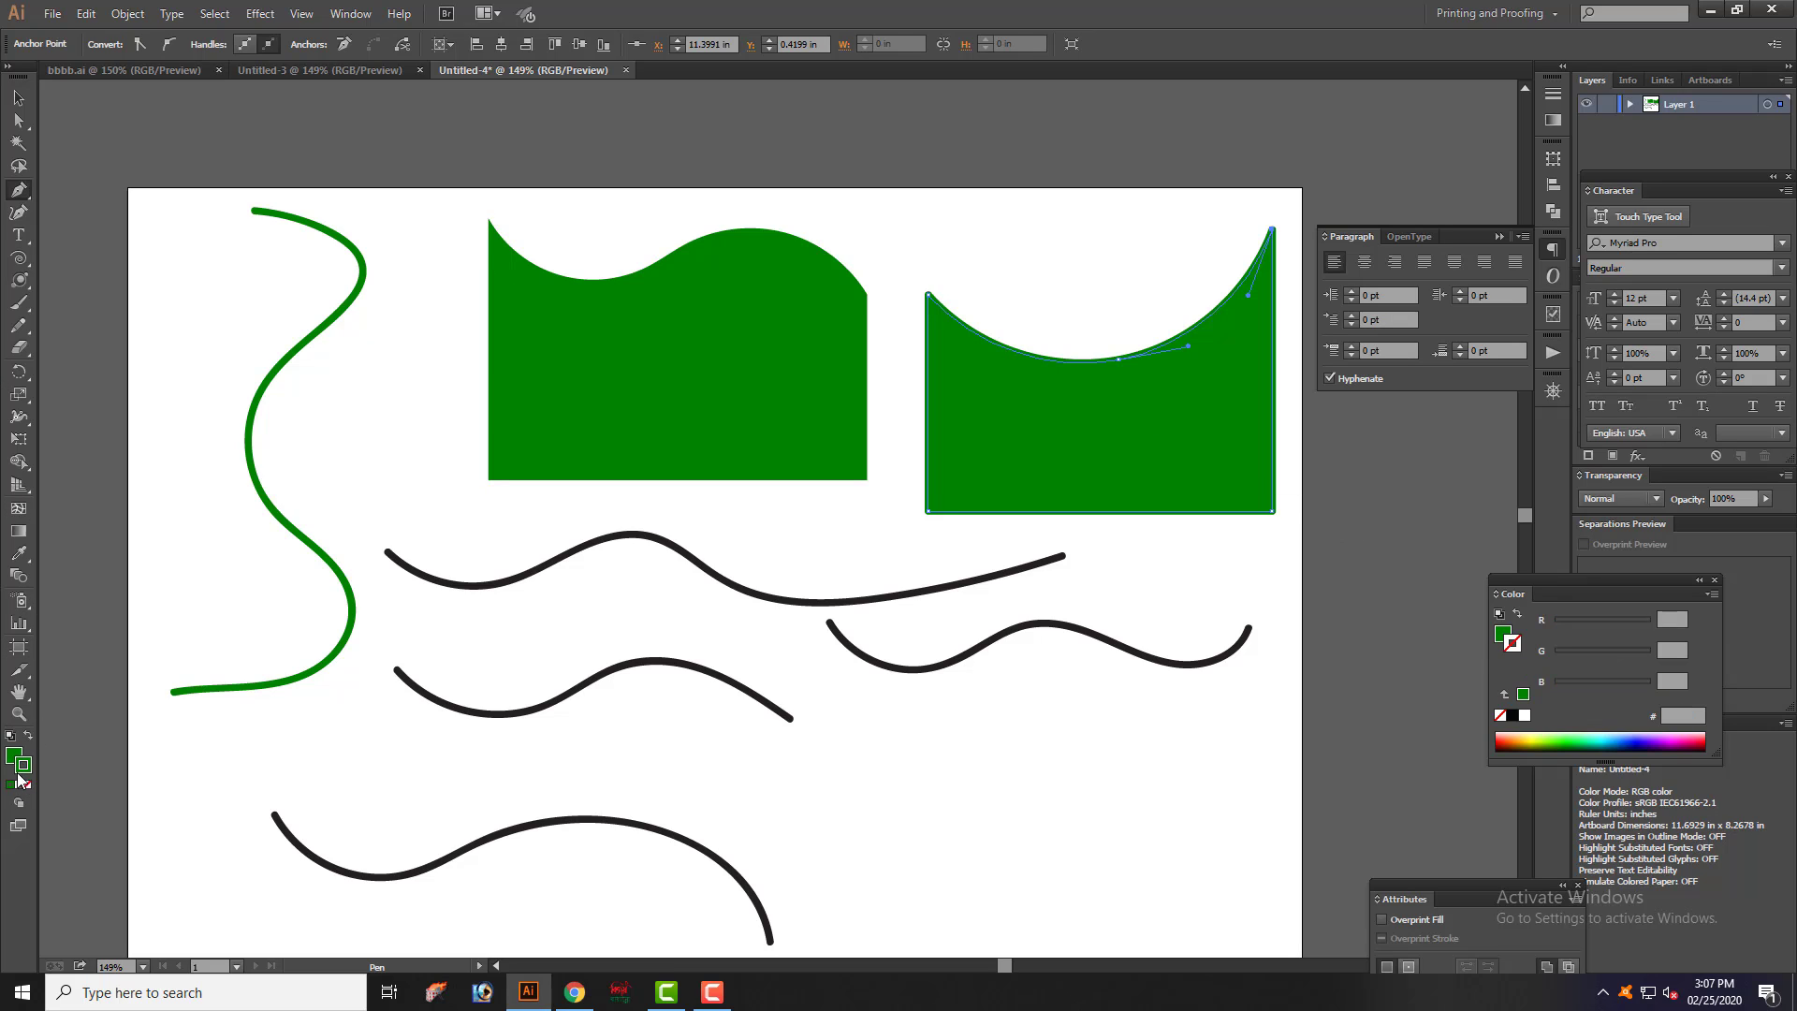
pyautogui.click(25, 787)
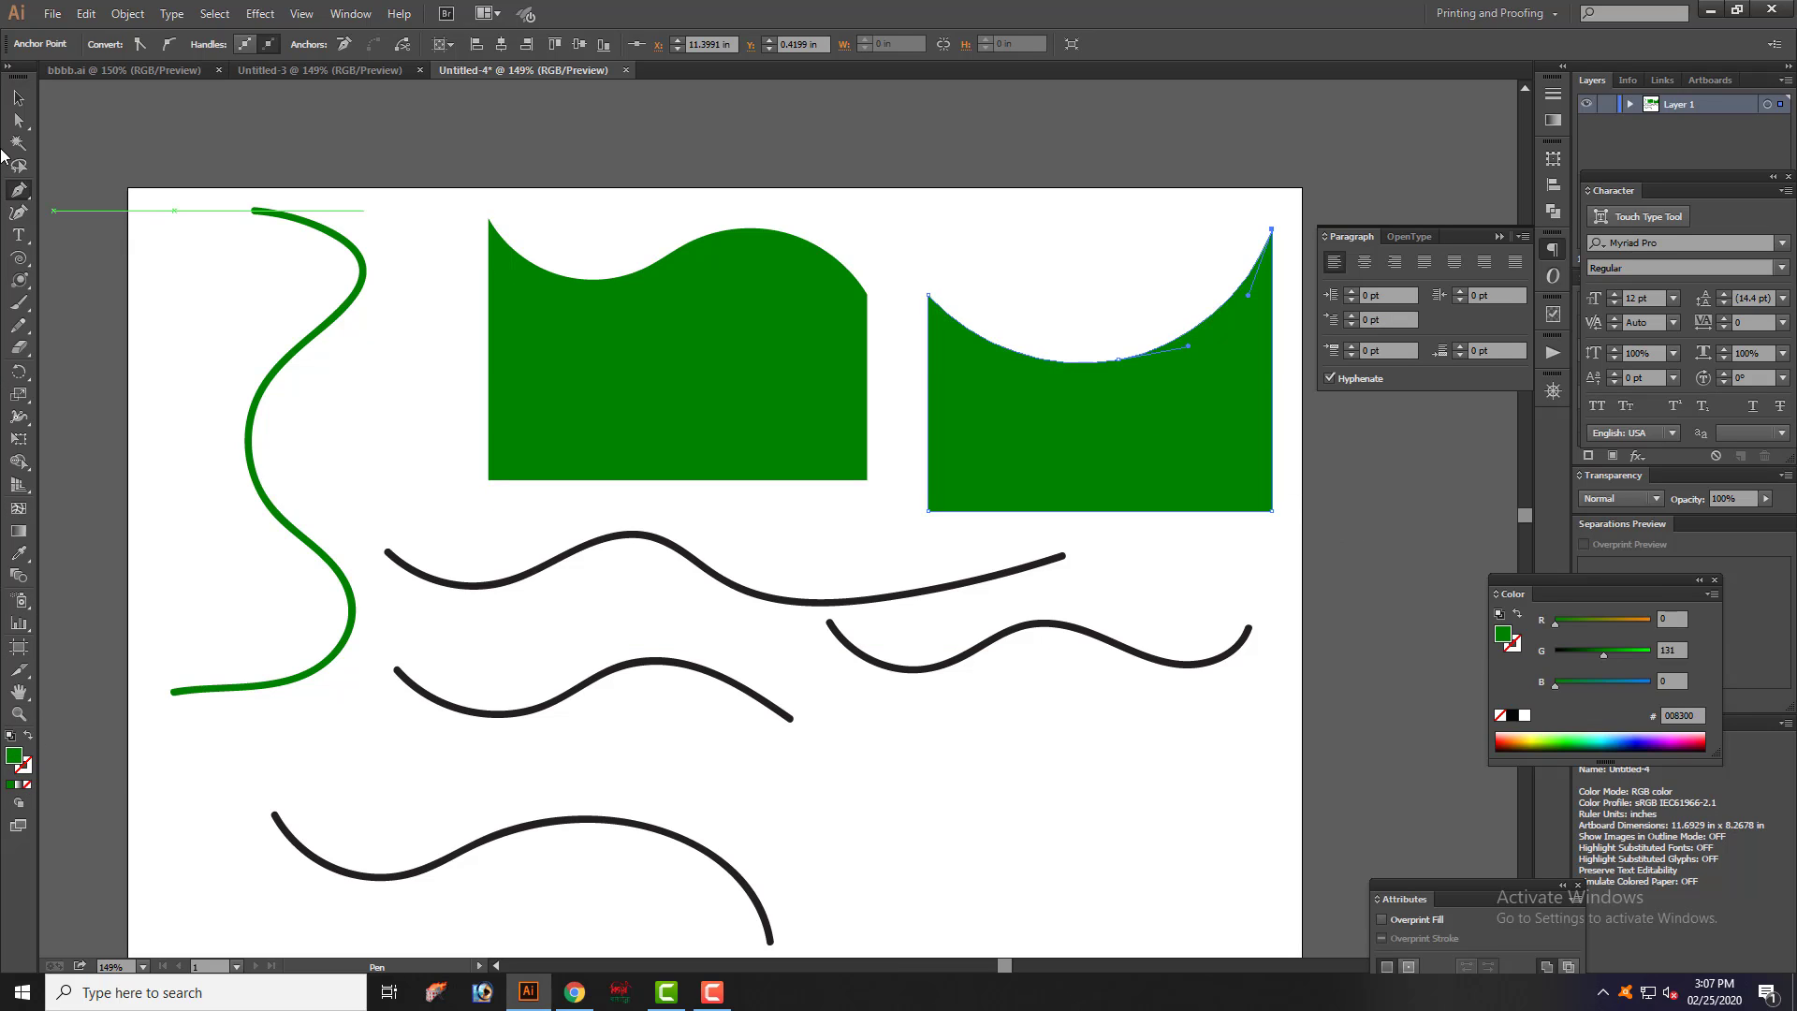
pyautogui.click(18, 97)
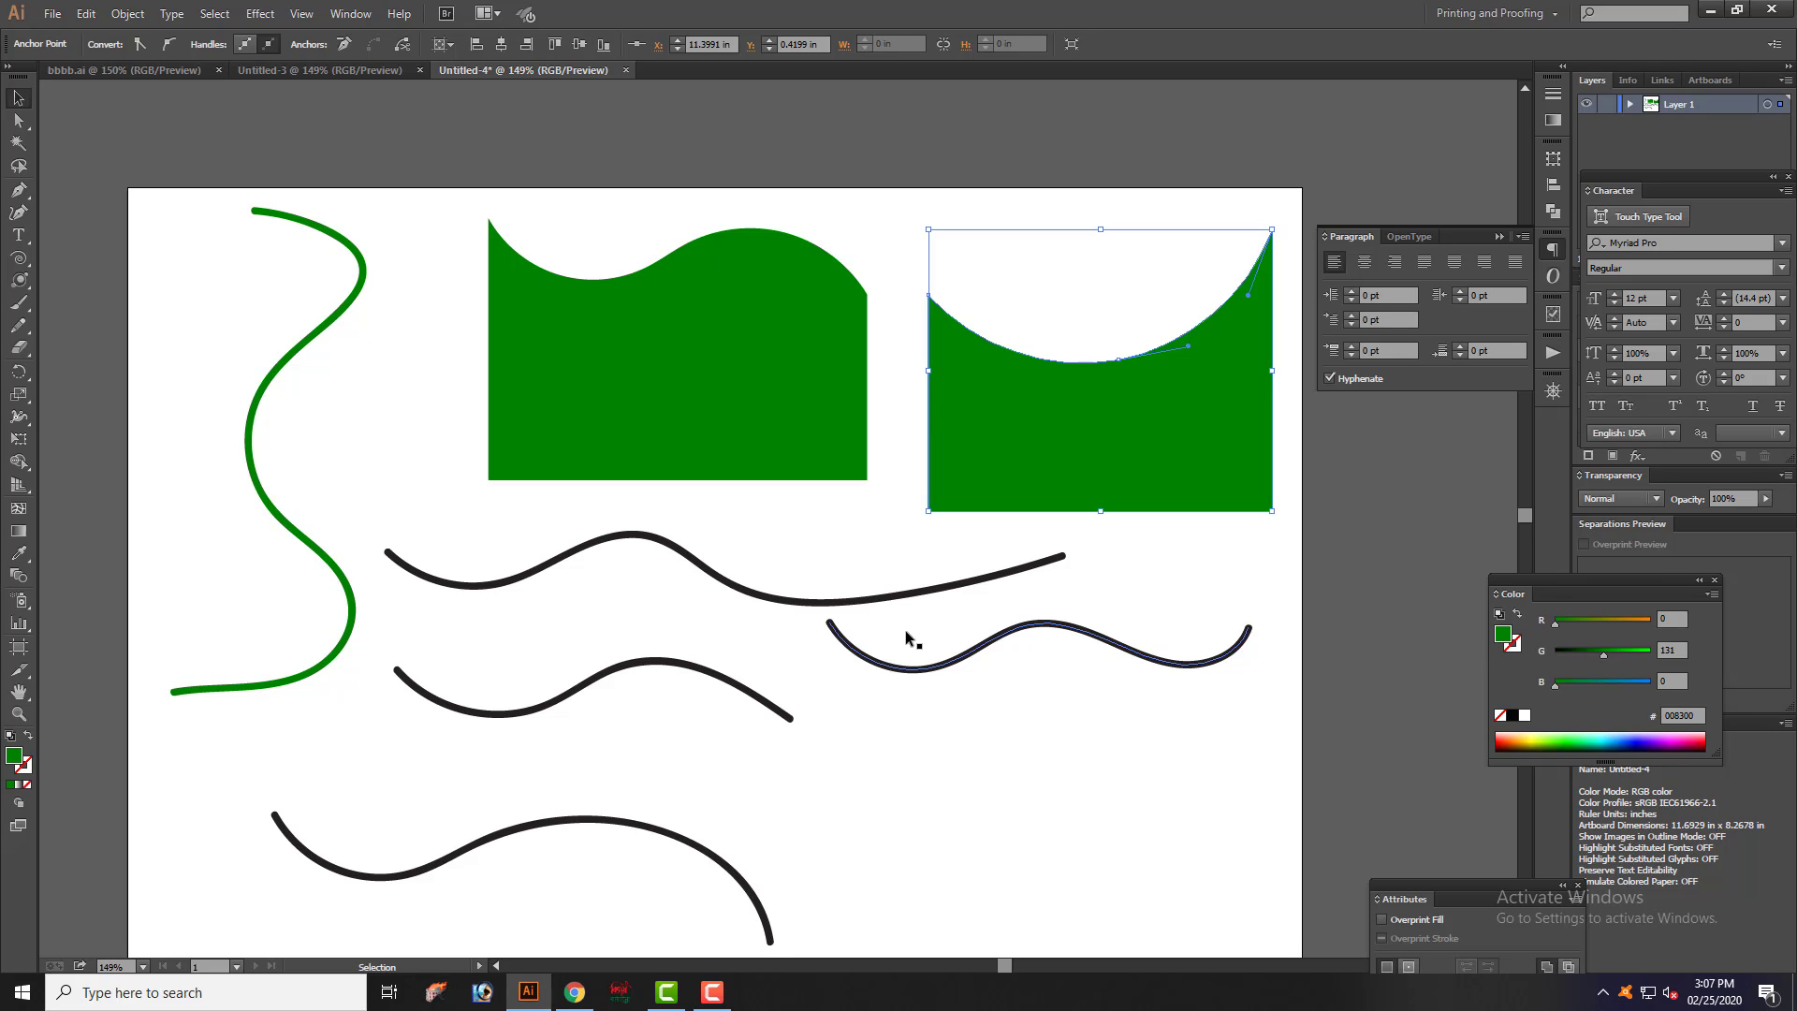